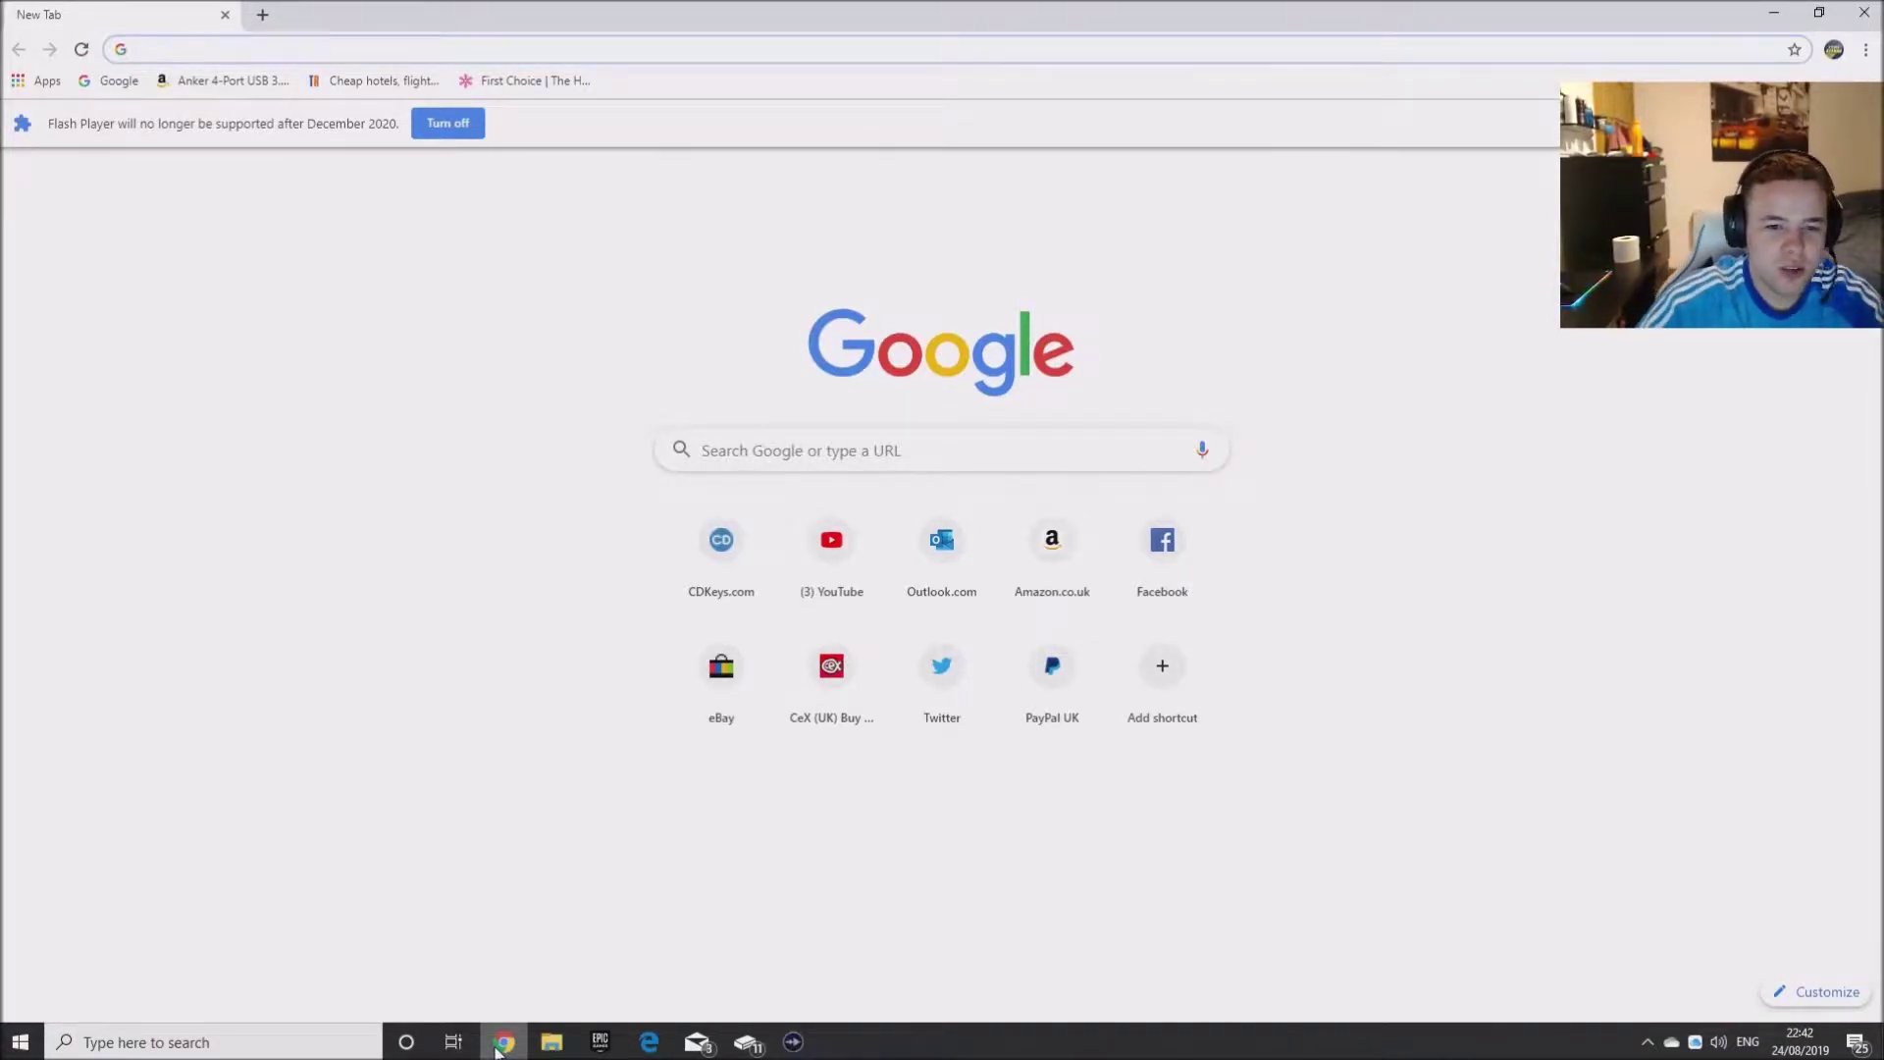
- Search Google for 'pixlr' and open the Pixlr Editor page at pixlr.com/editor
left_click(822, 440)
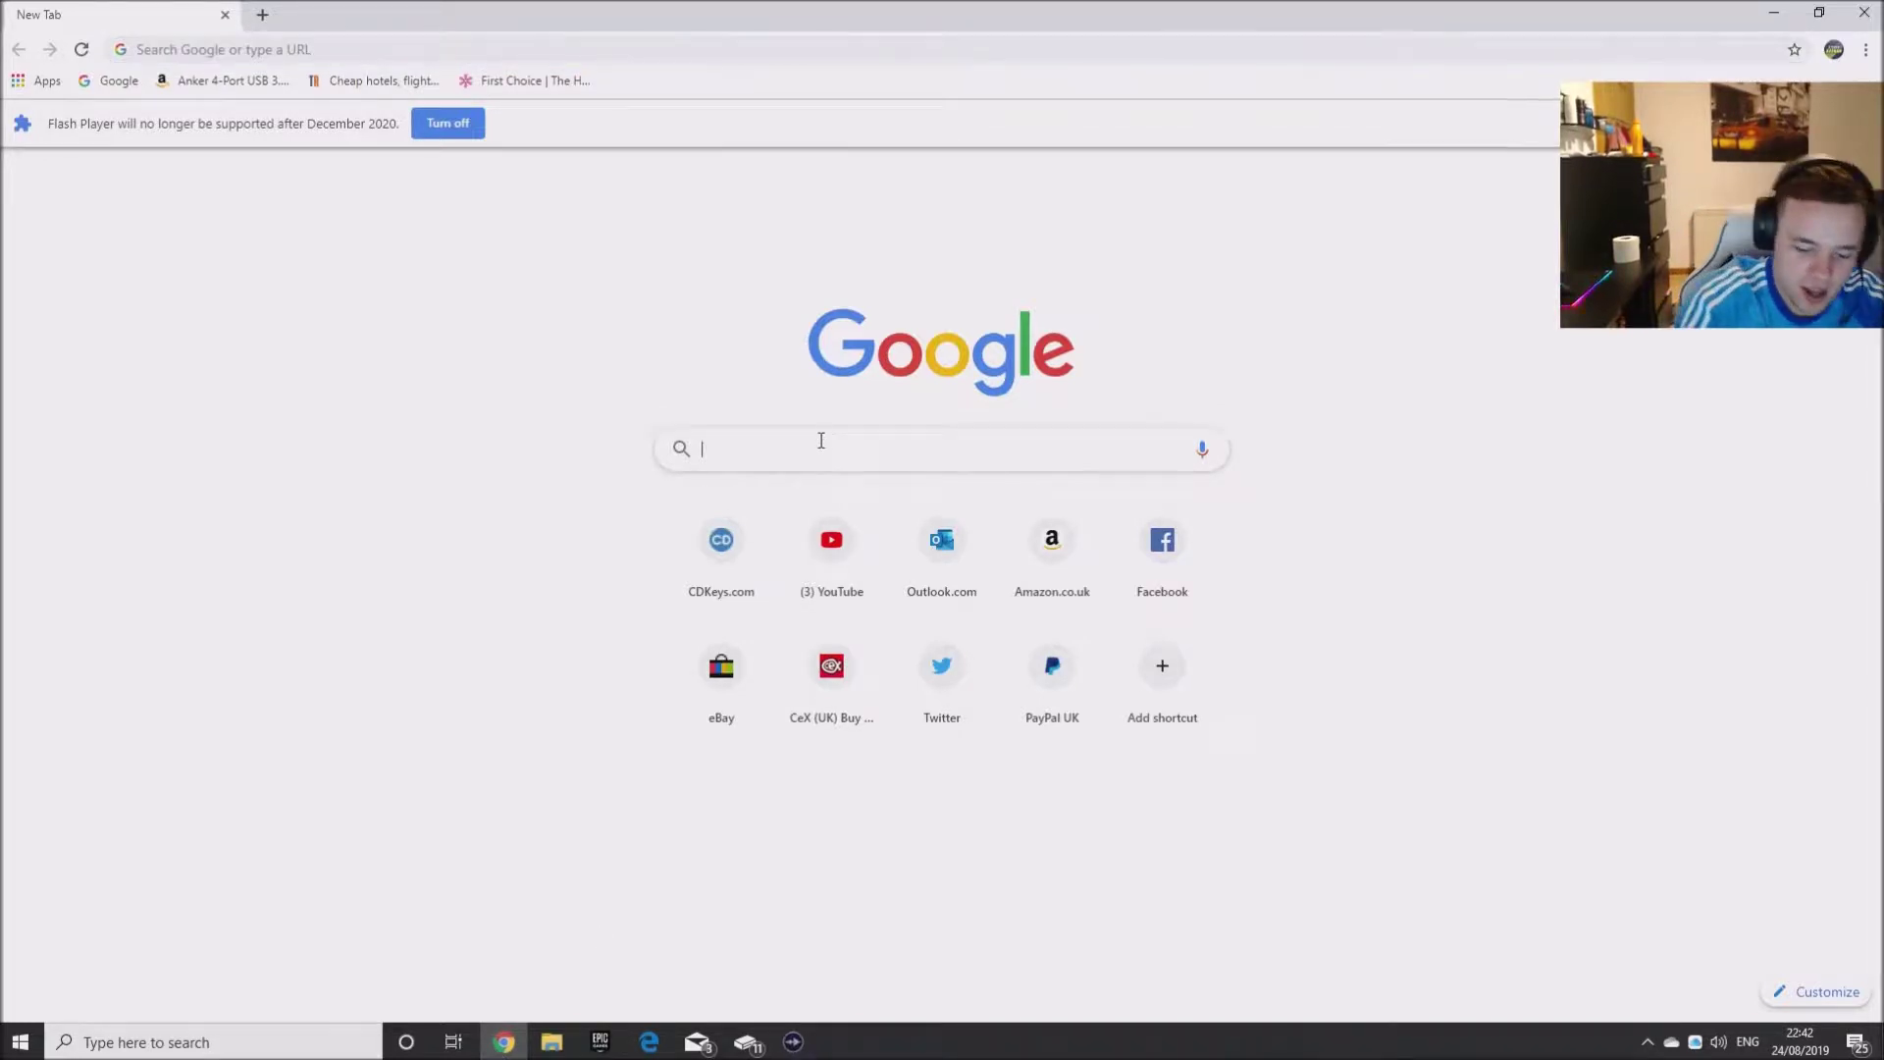
type("pixlr")
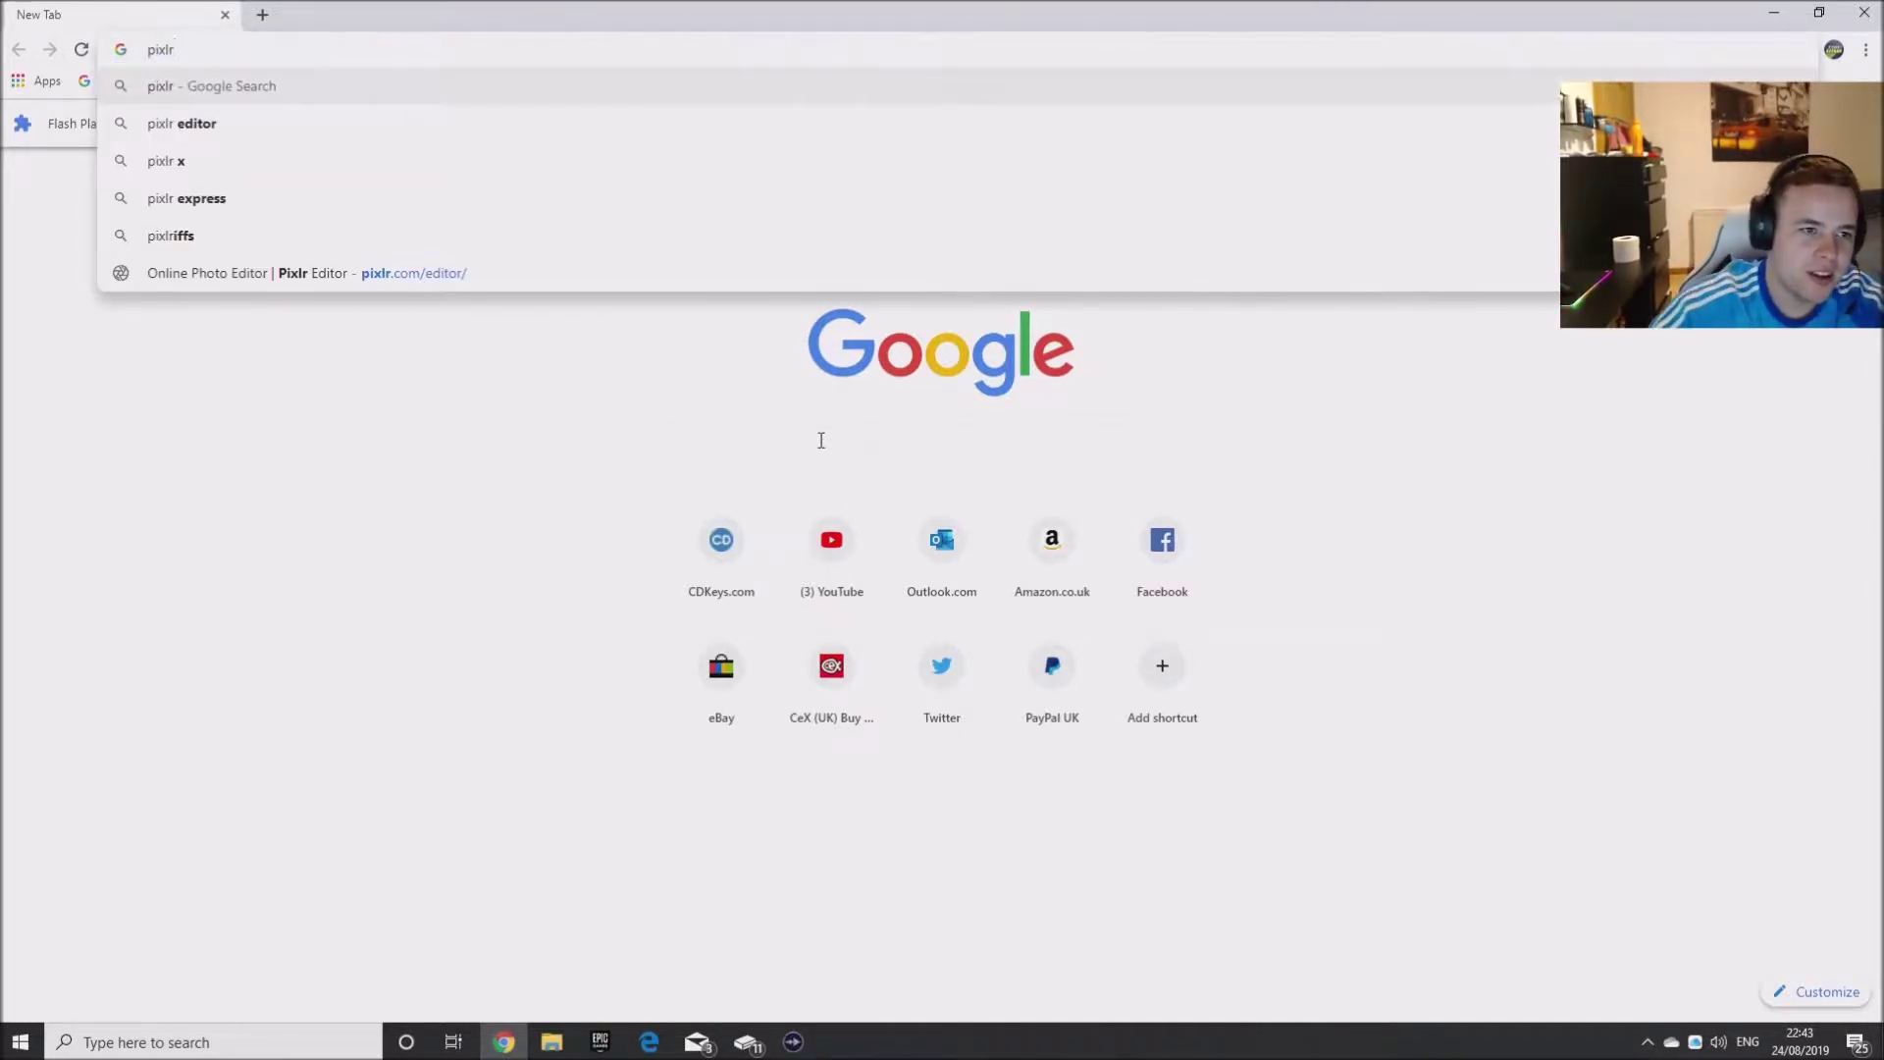
left_click(403, 131)
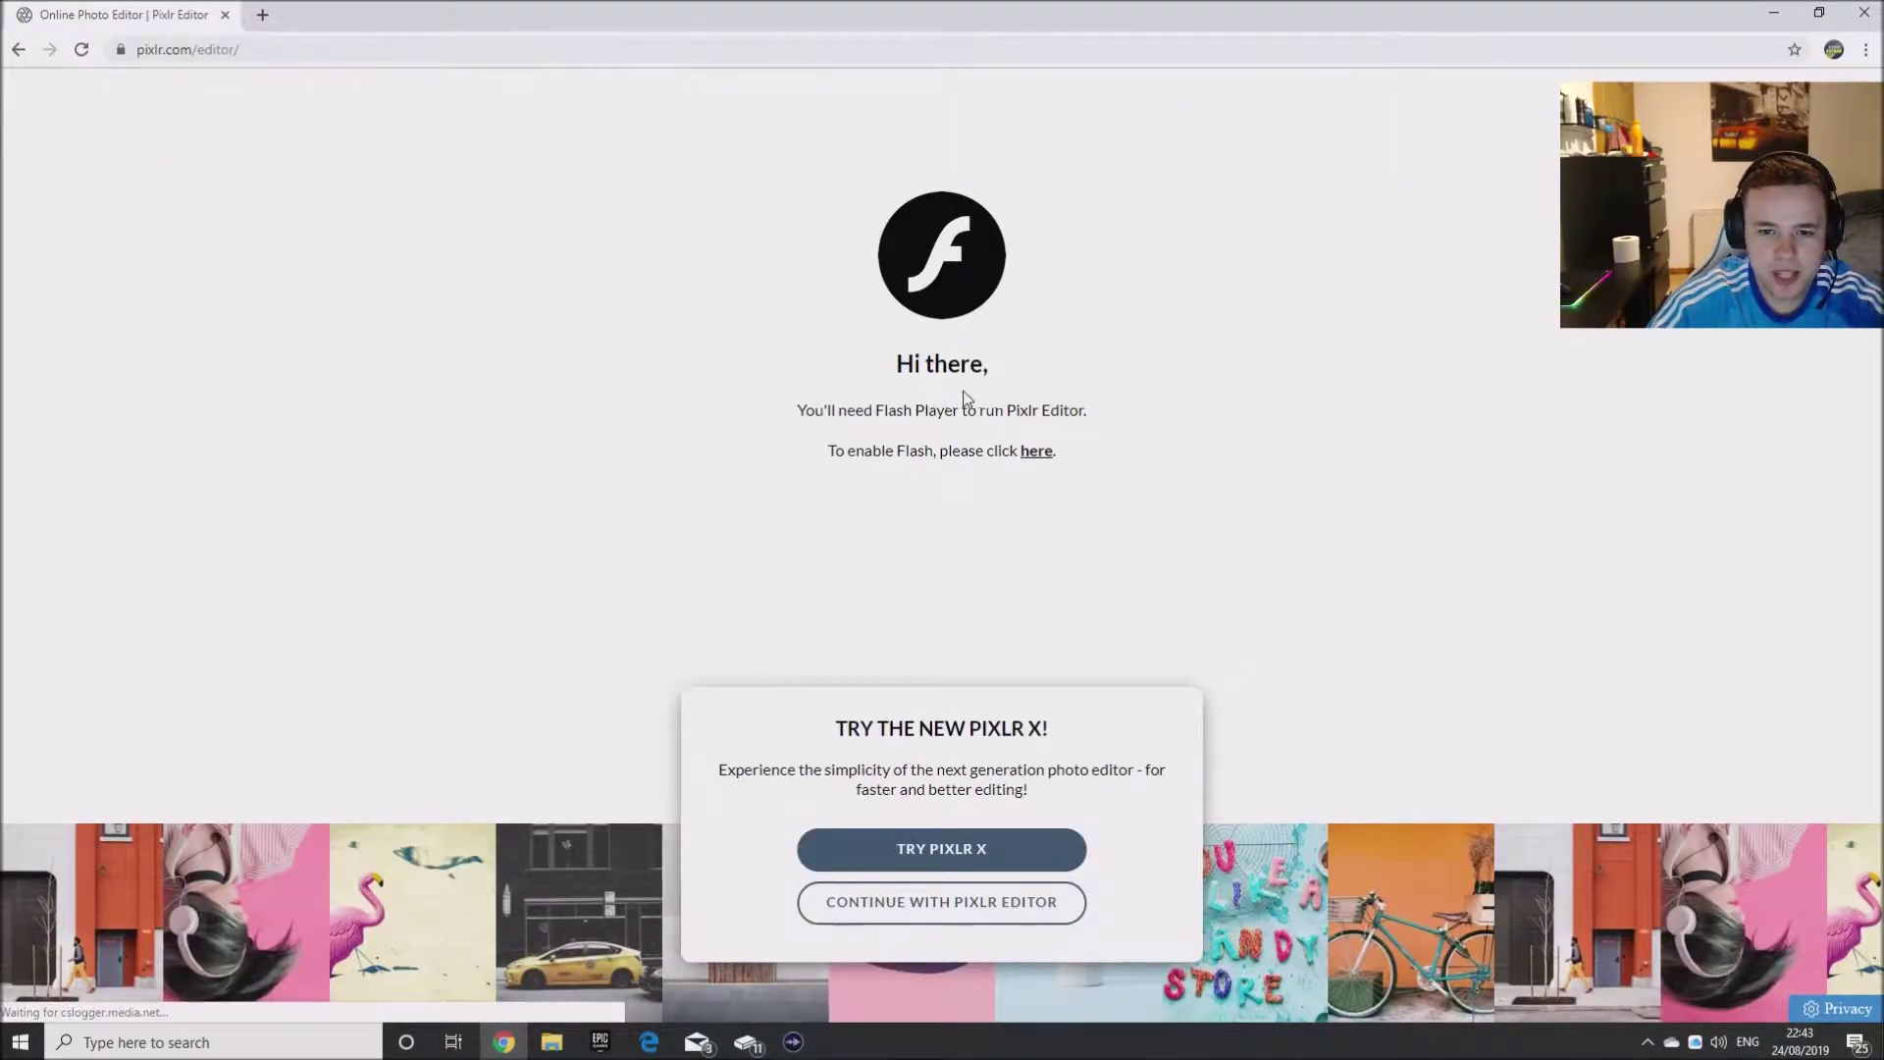
- Allow Flash and create a new blank image from the Movie 720p (1280x720) preset
left_click(1037, 453)
left_click(299, 160)
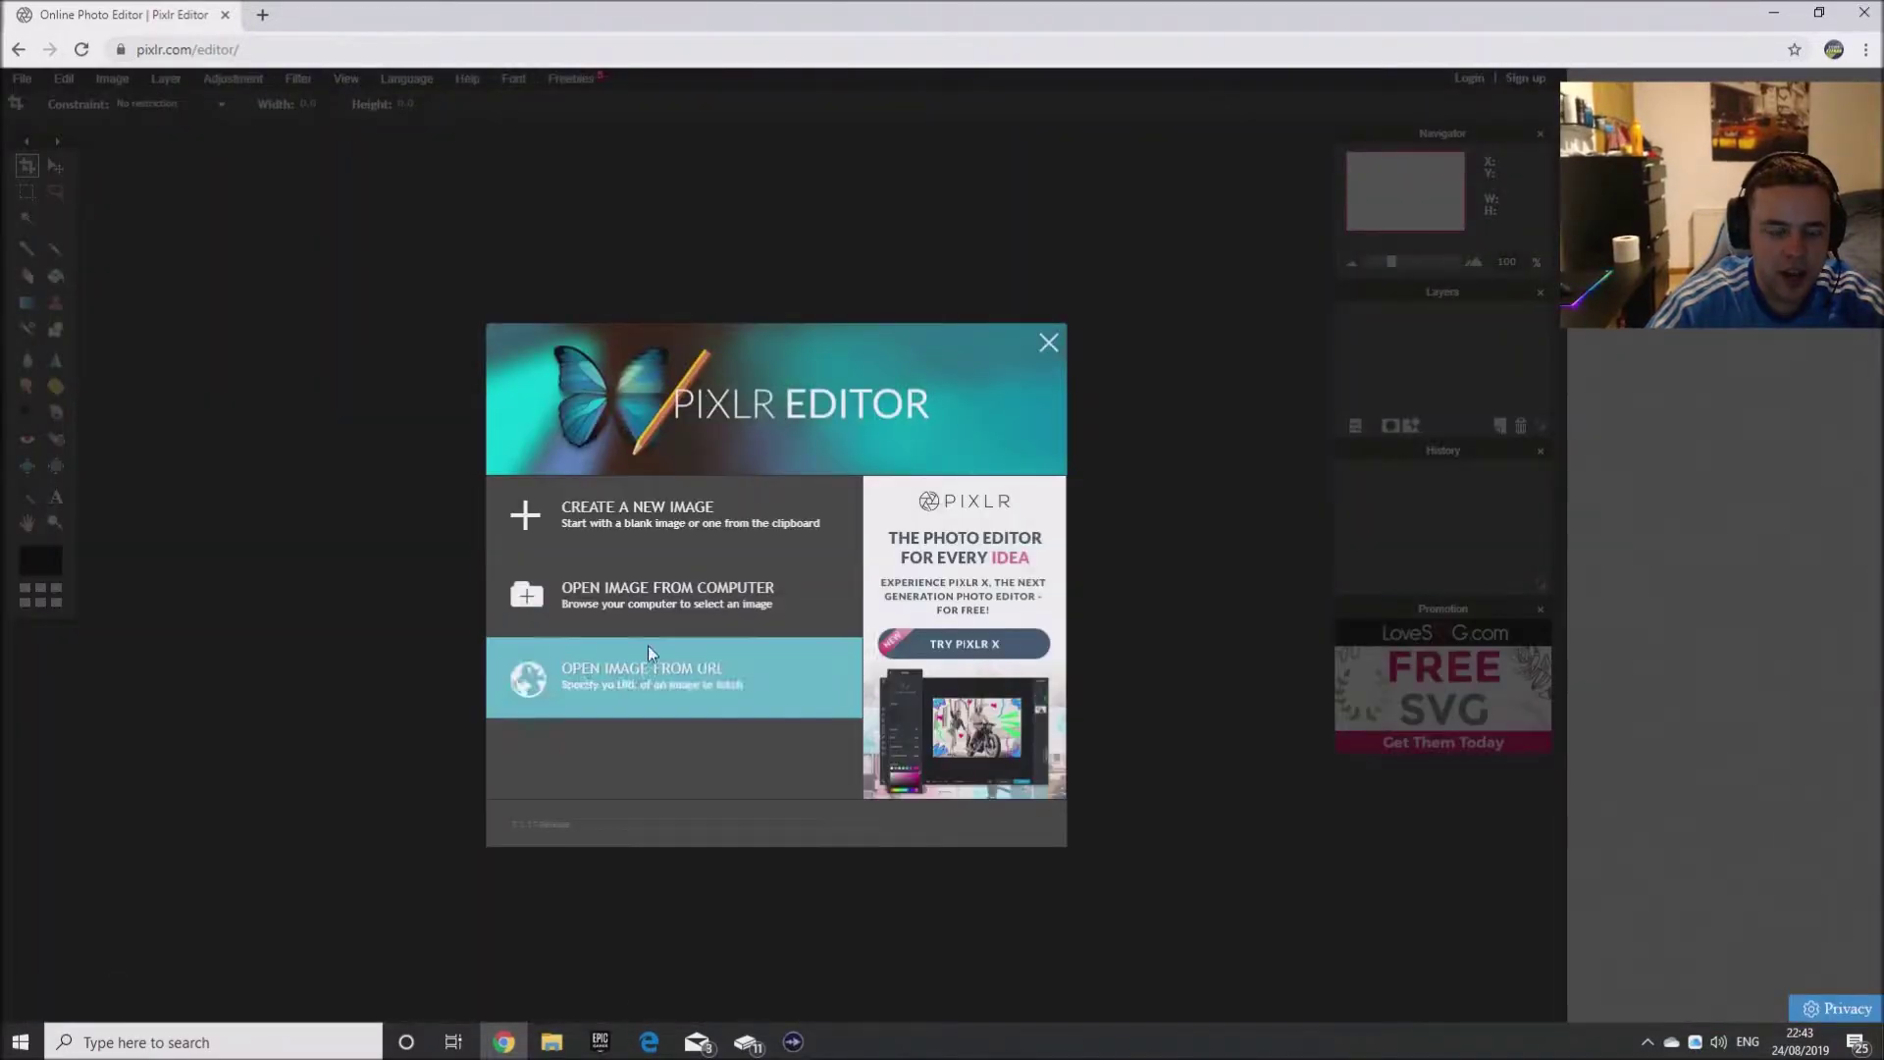
left_click(692, 534)
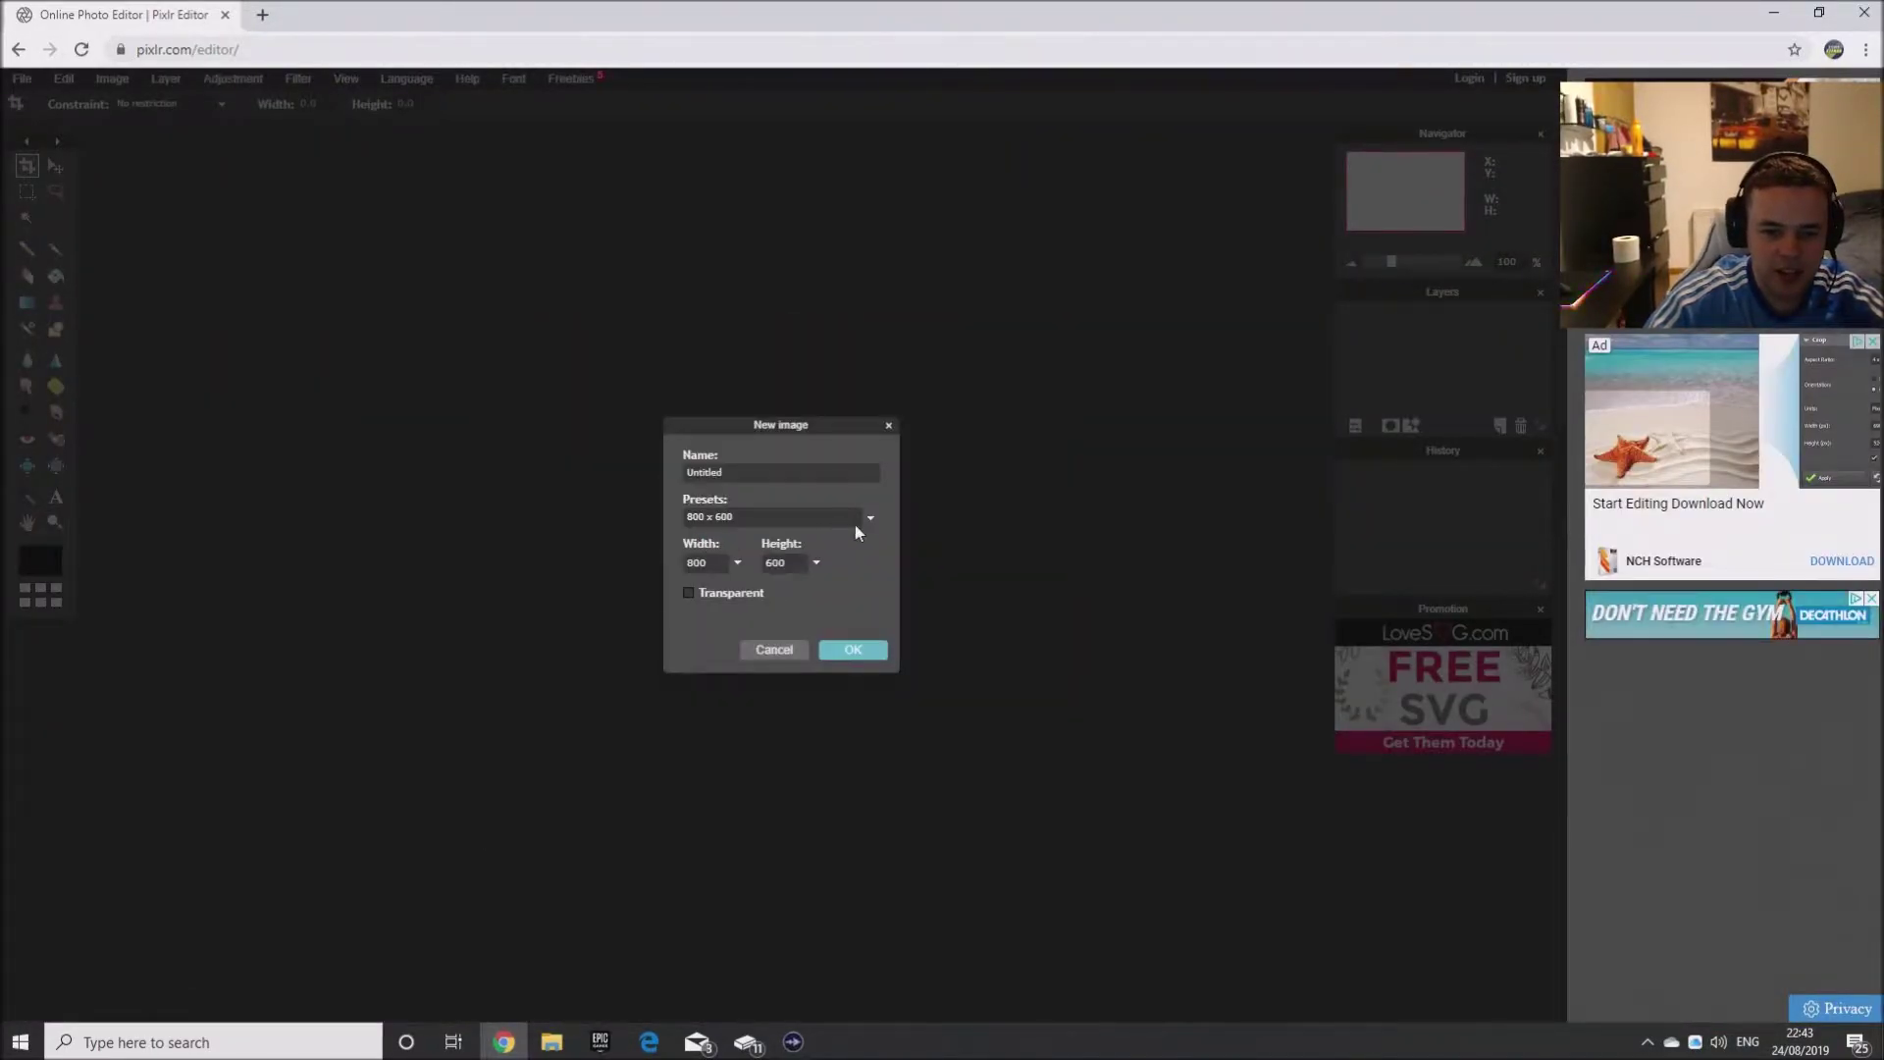
left_click(867, 518)
left_click_drag(865, 593, 863, 709)
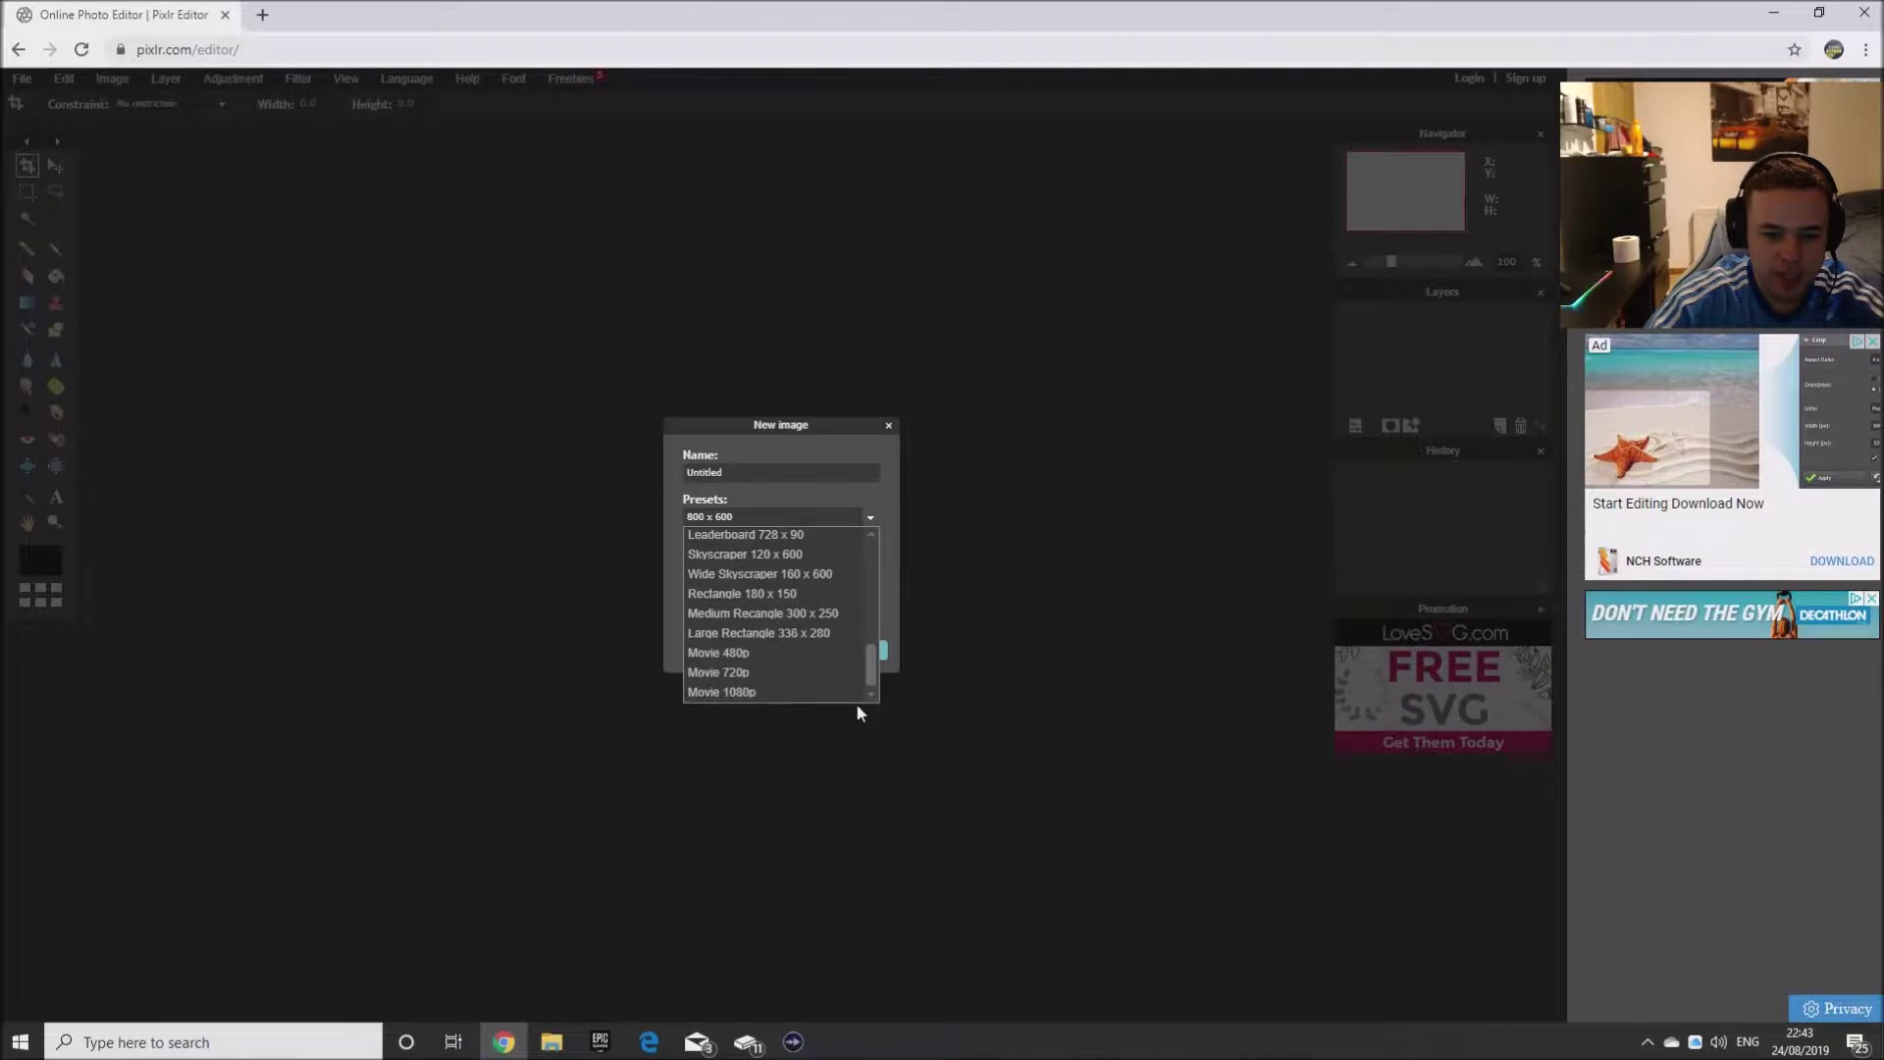
left_click(813, 675)
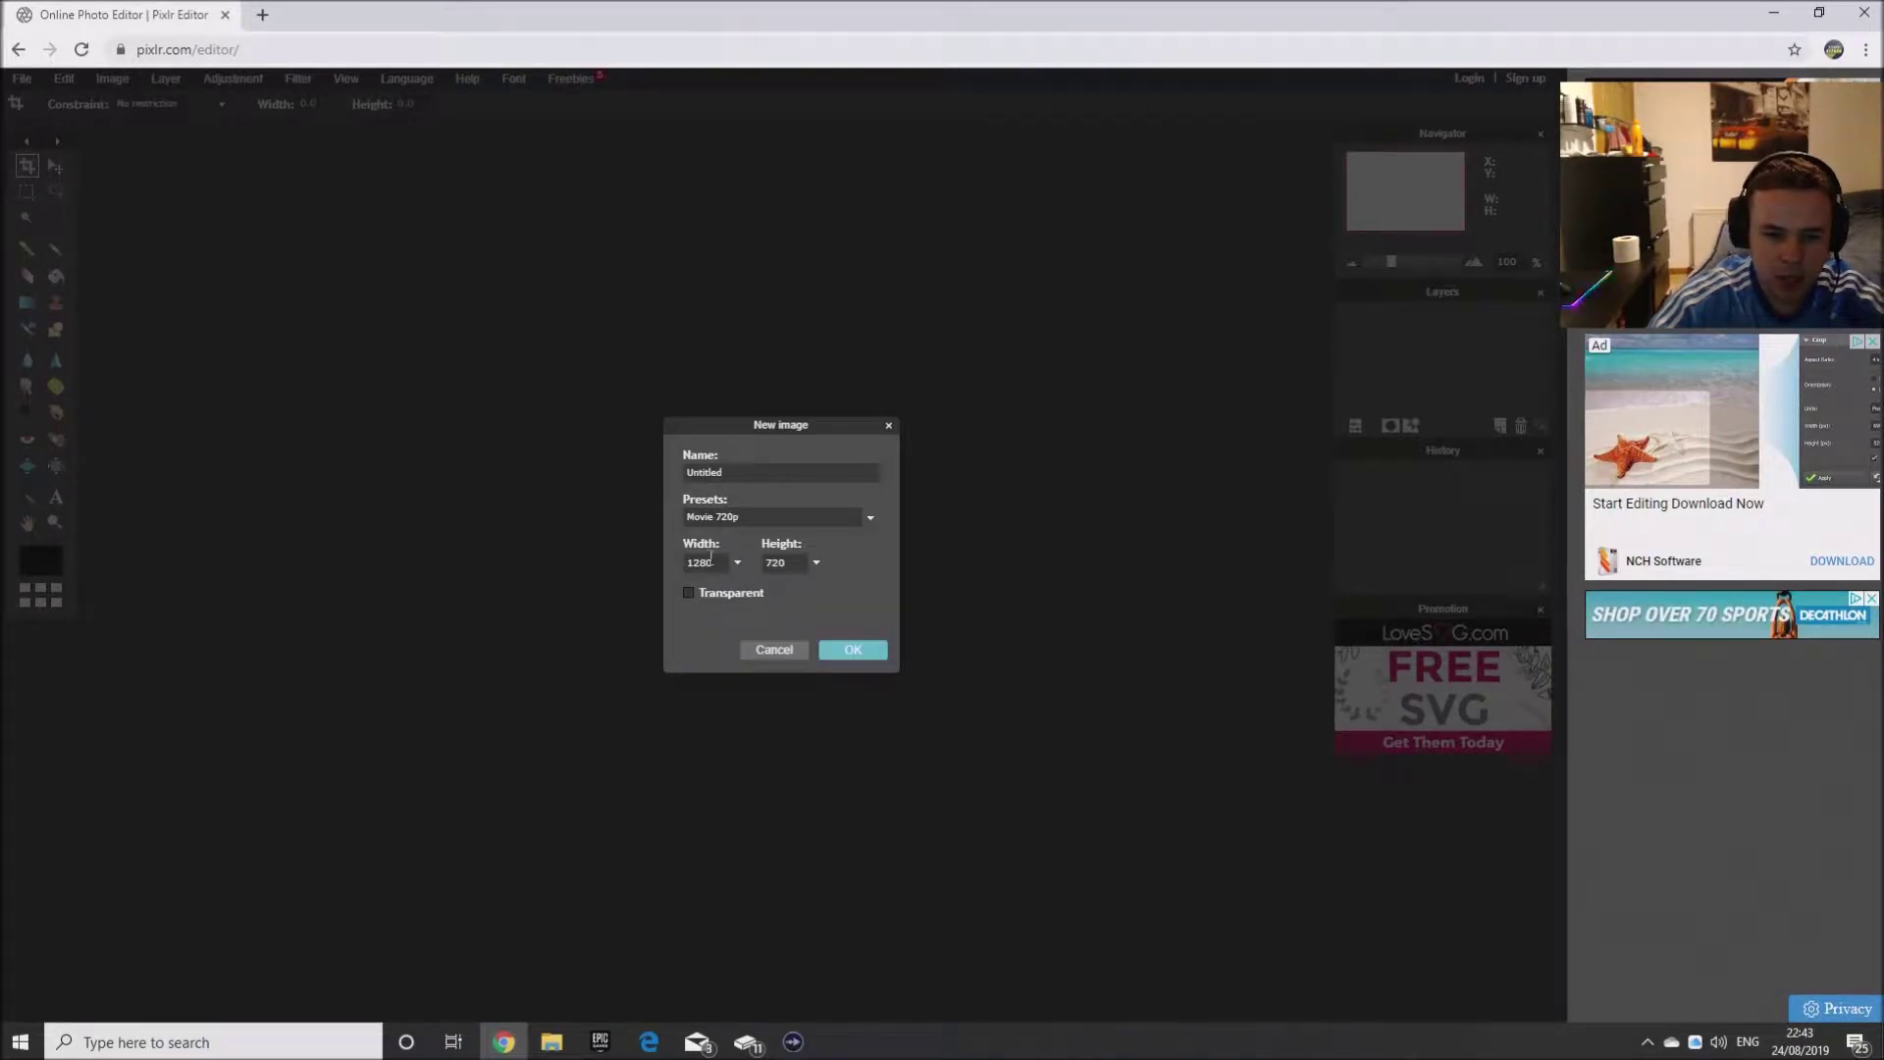
left_click(854, 651)
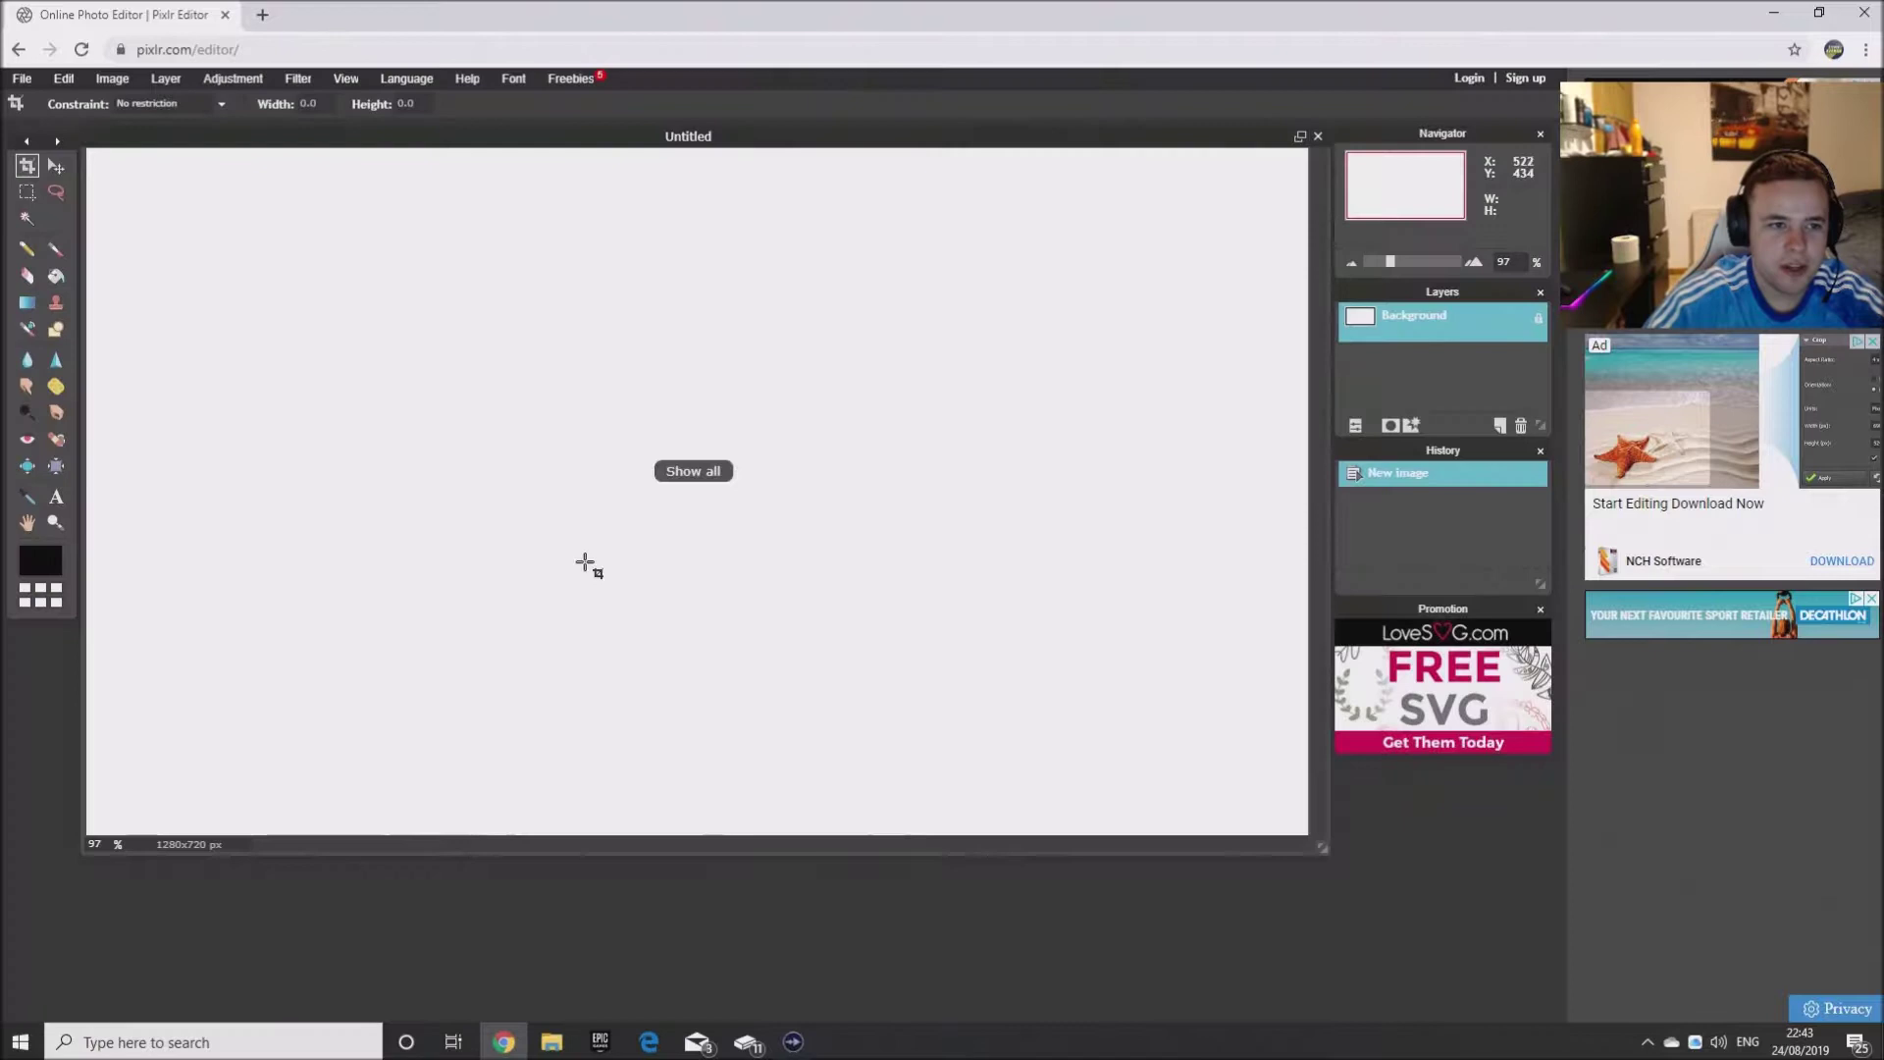
- In a new tab, search 'fifa 20 background' images and preview the stadium picture
left_click(258, 14)
left_click(824, 402)
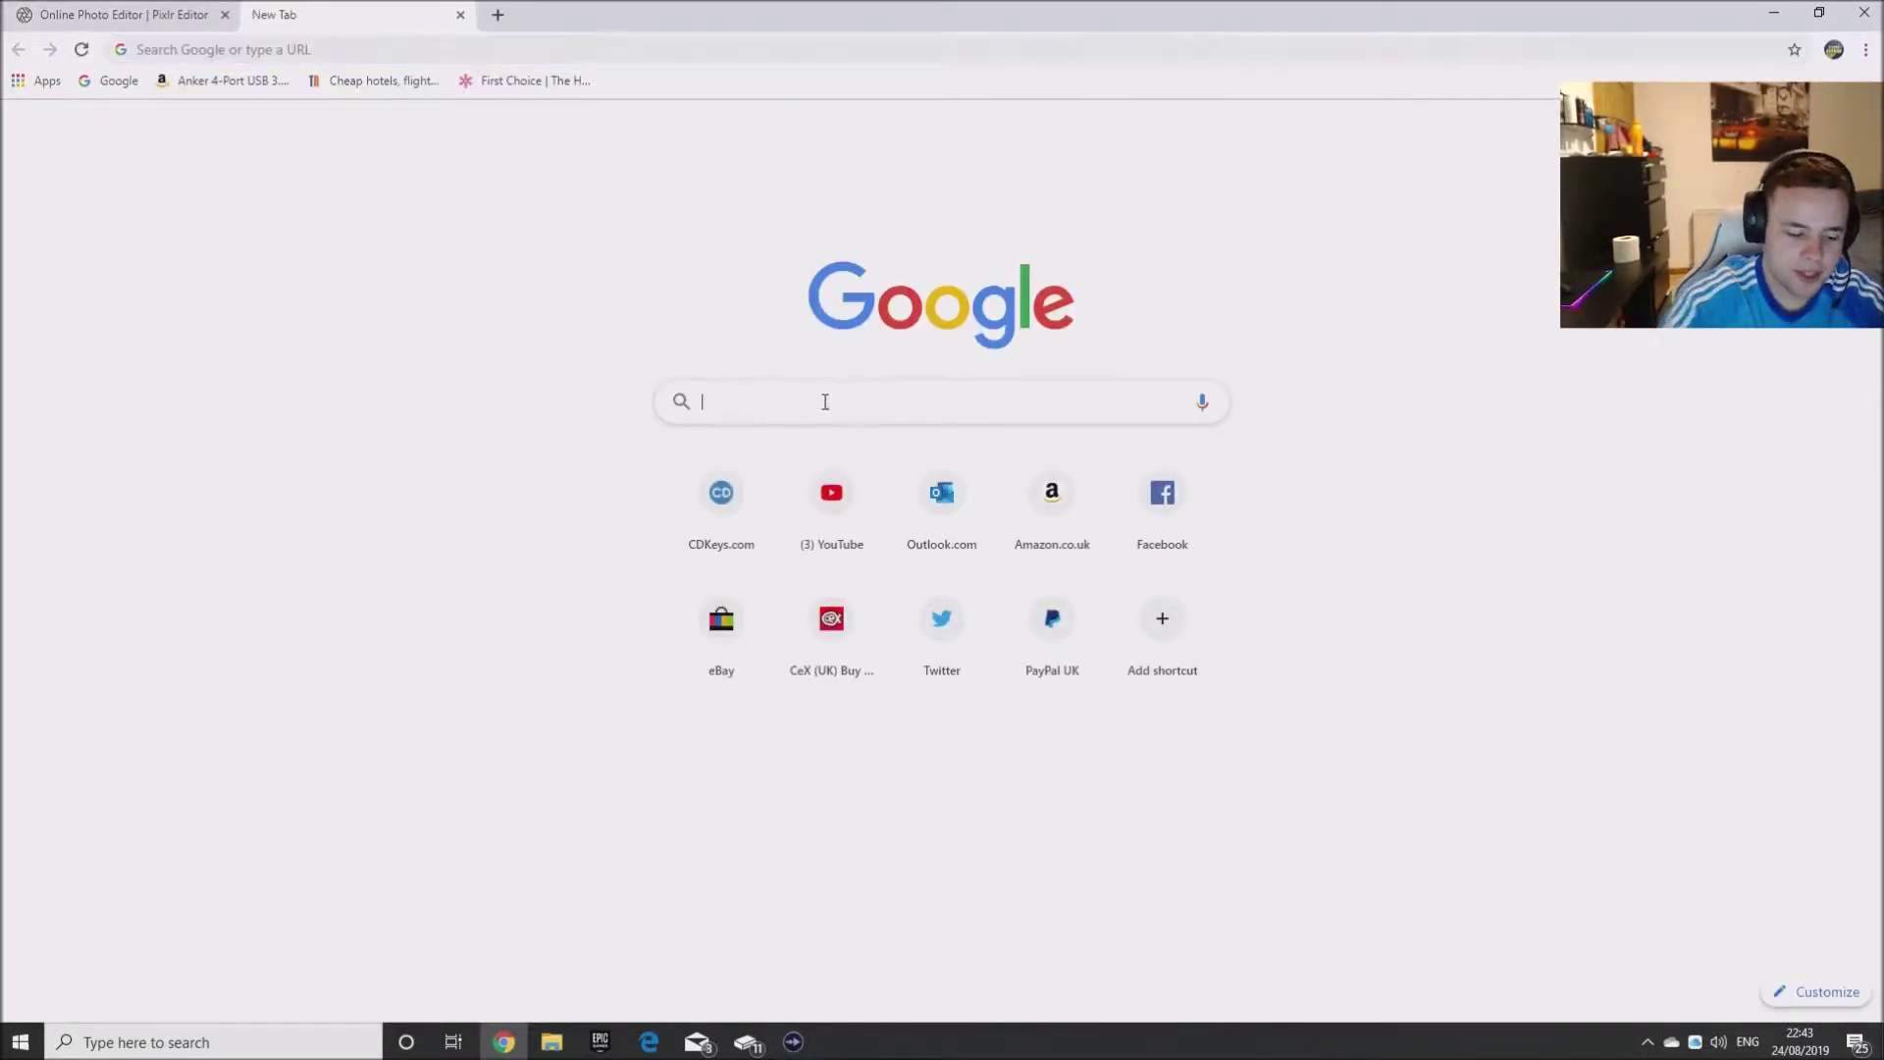
type("fifa")
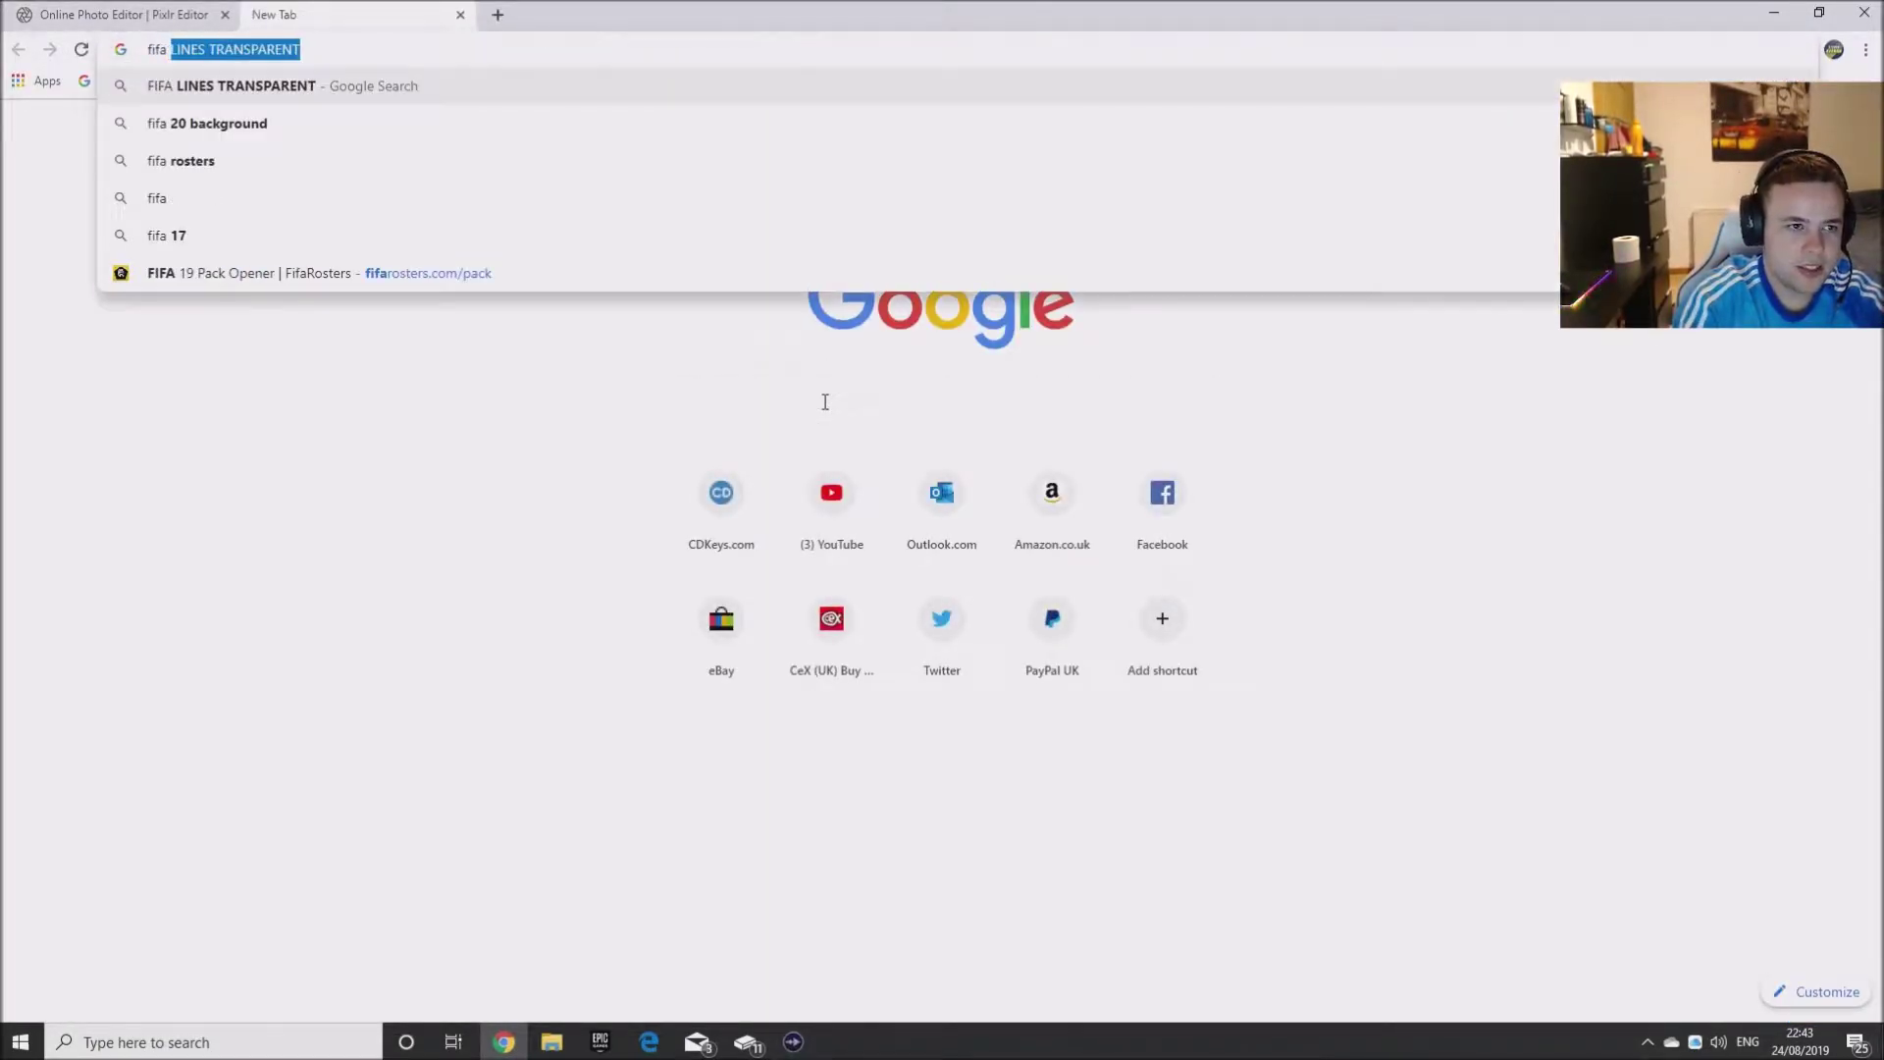
type(" 2")
key("BackSpace")
key("BackSpace")
type("20 background")
key("Return")
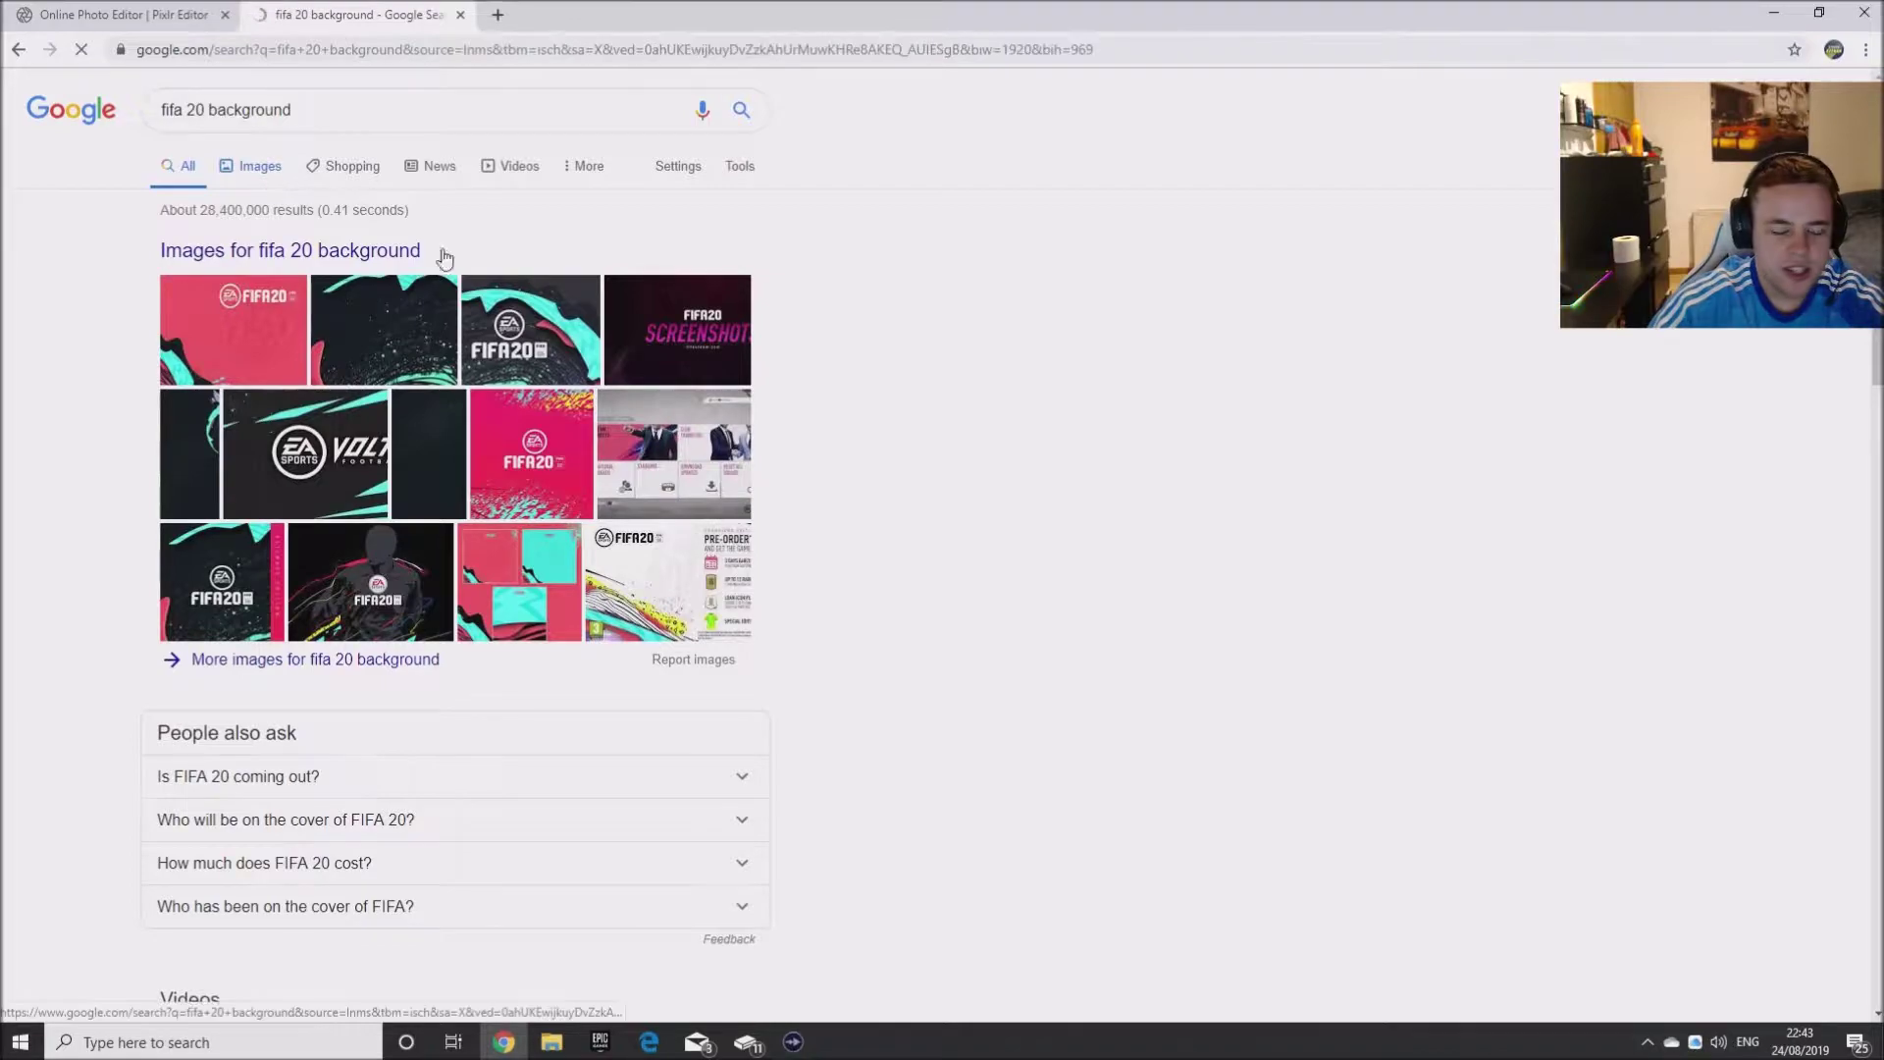
scroll(1013, 588, "down", 5)
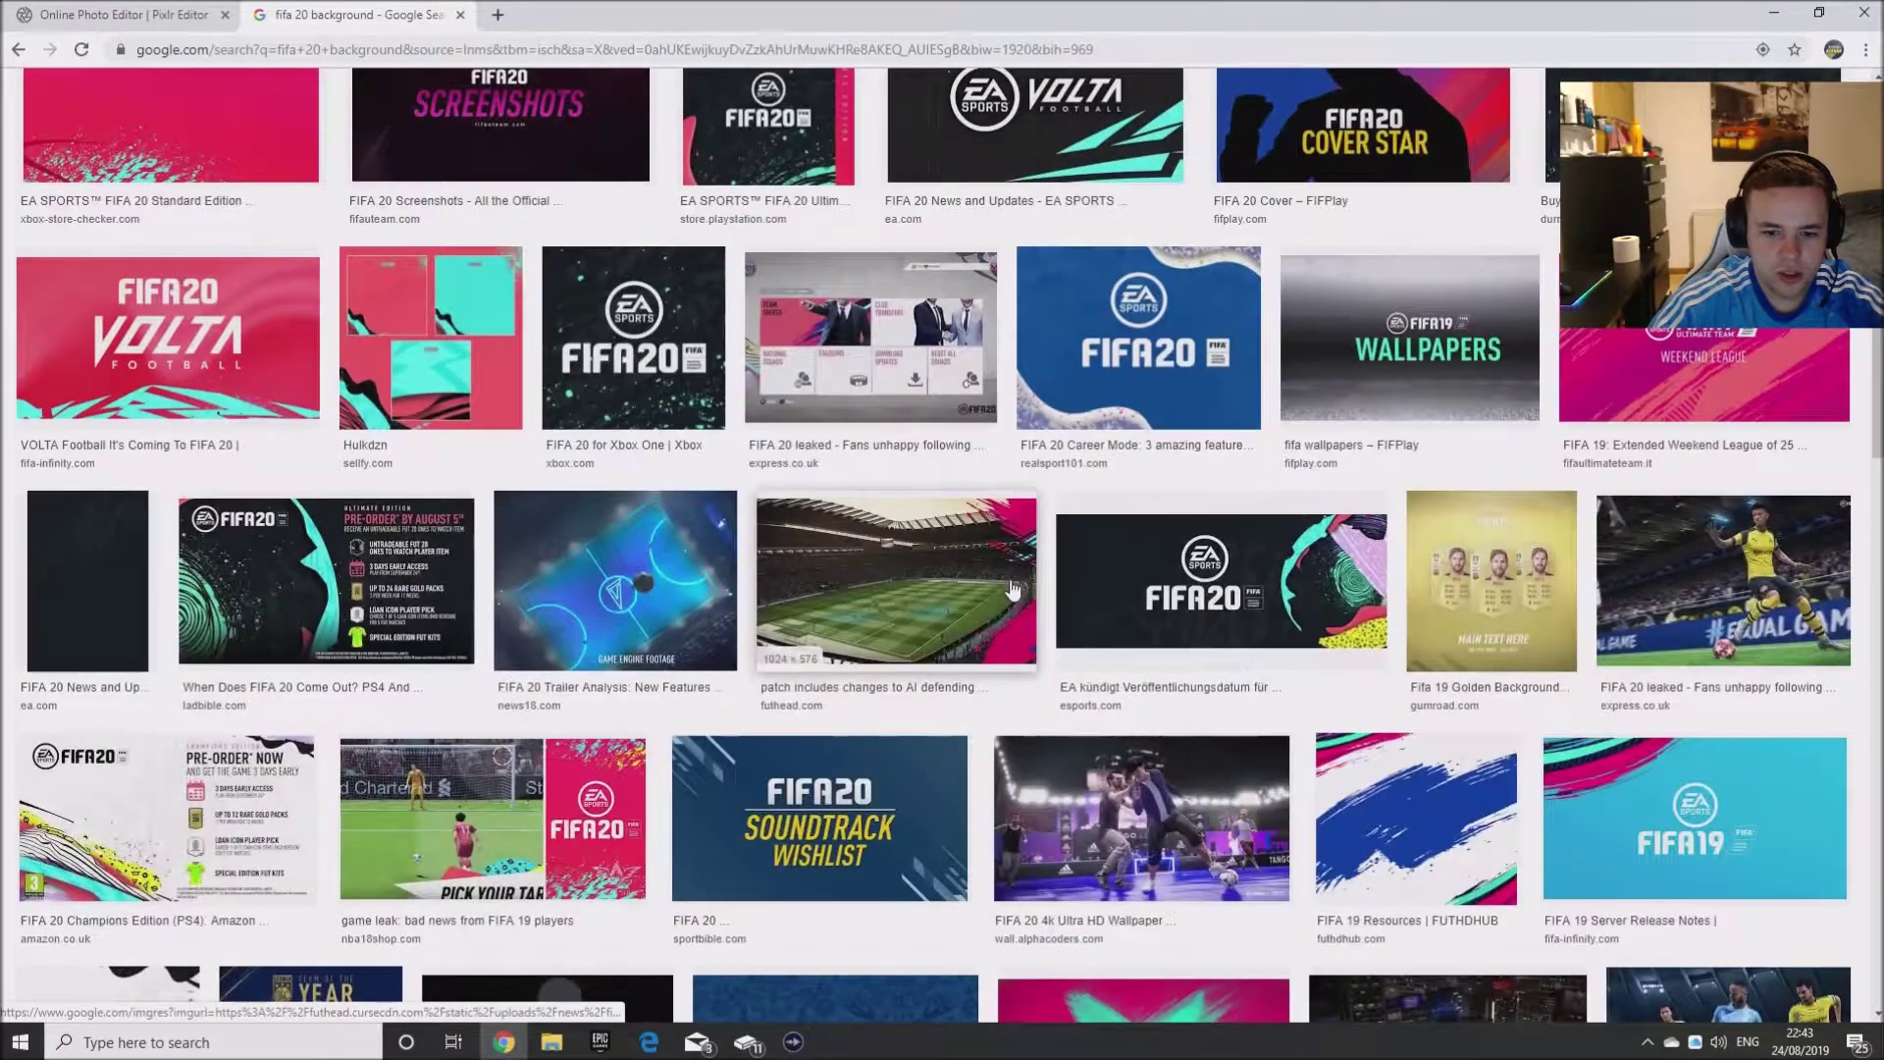
left_click(854, 601)
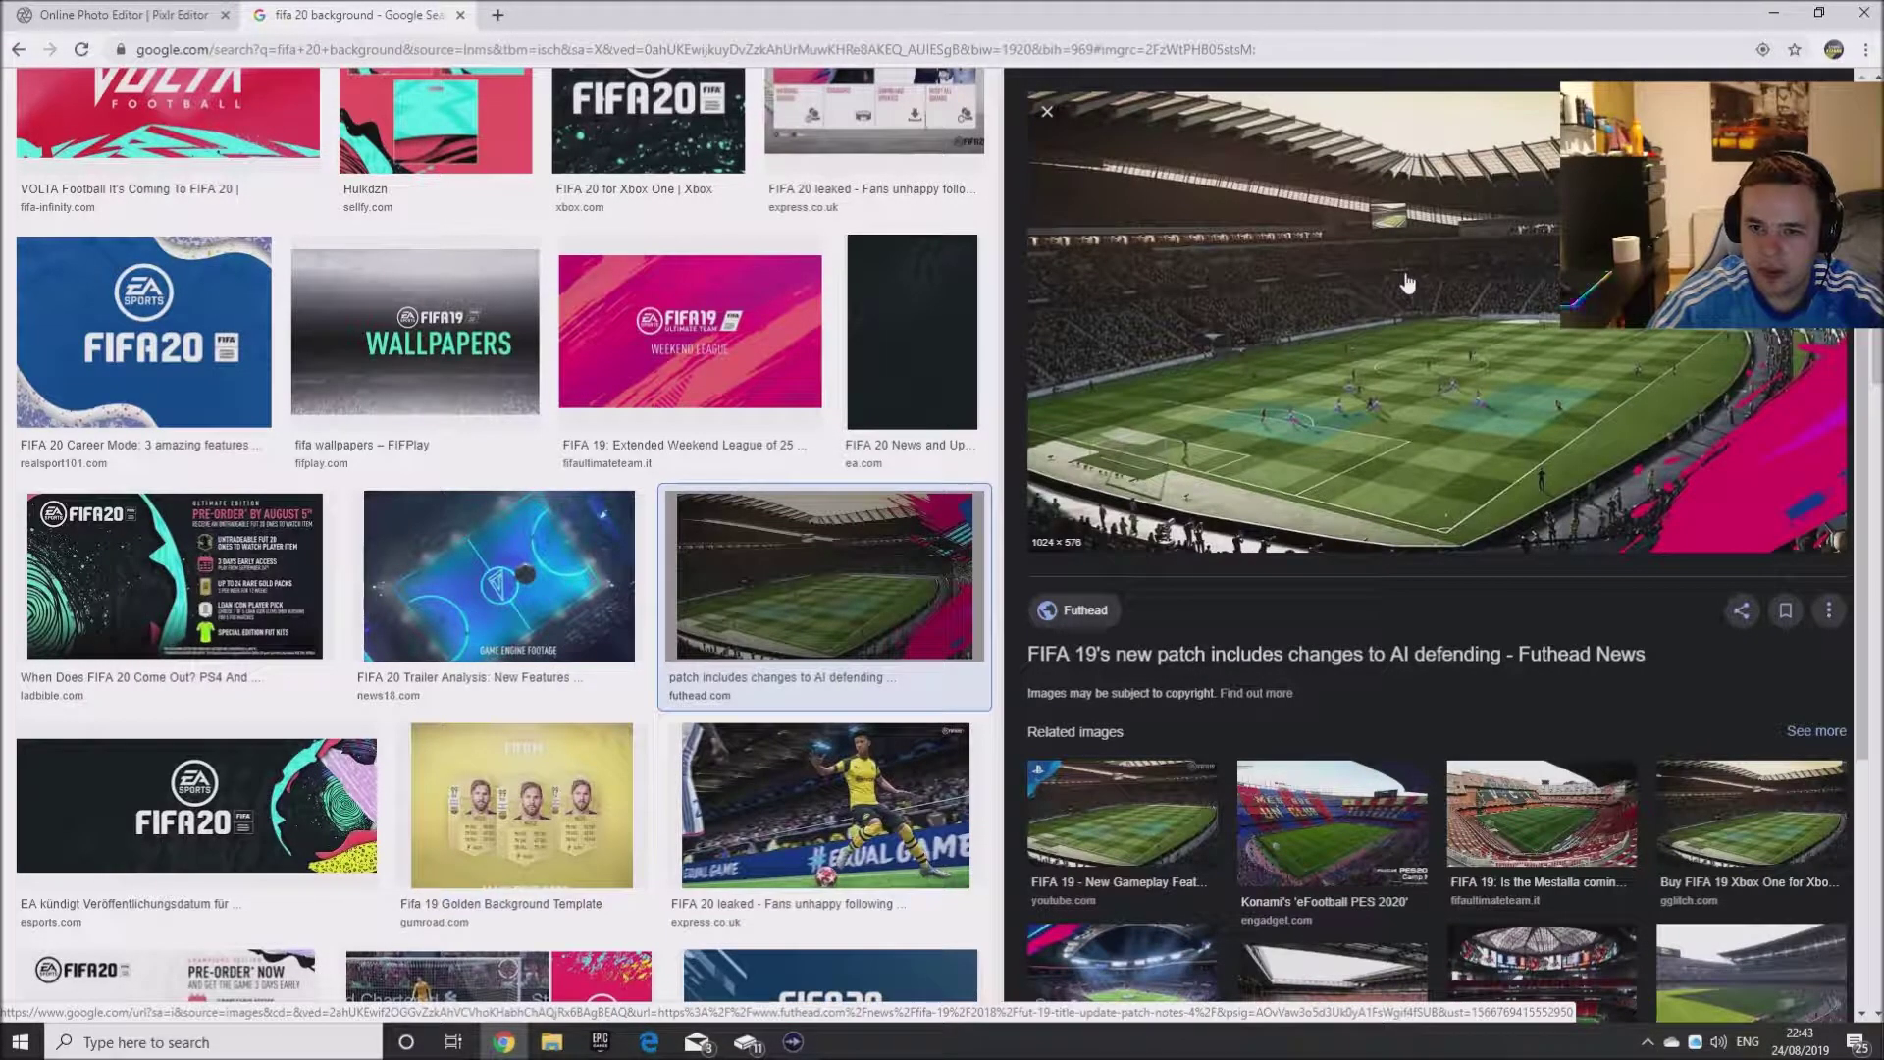
right_click(1345, 304)
left_click(1422, 488)
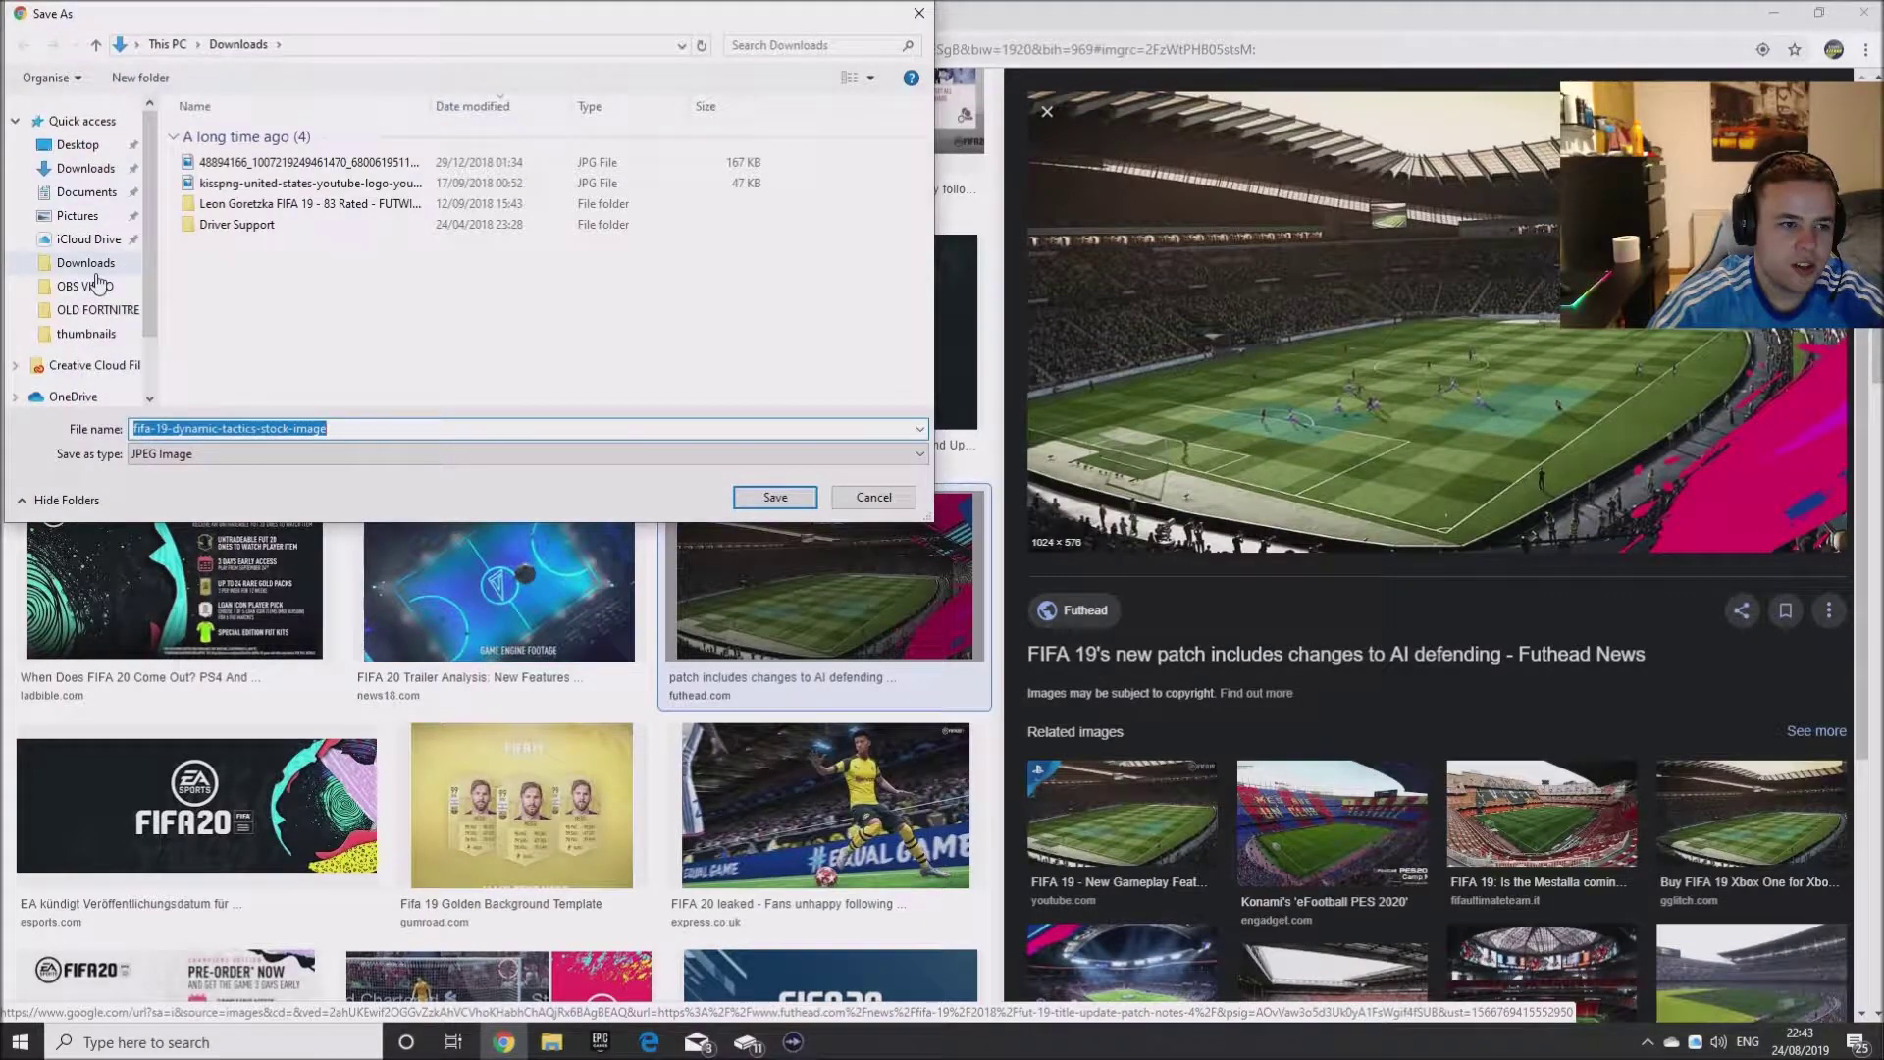
left_click(78, 145)
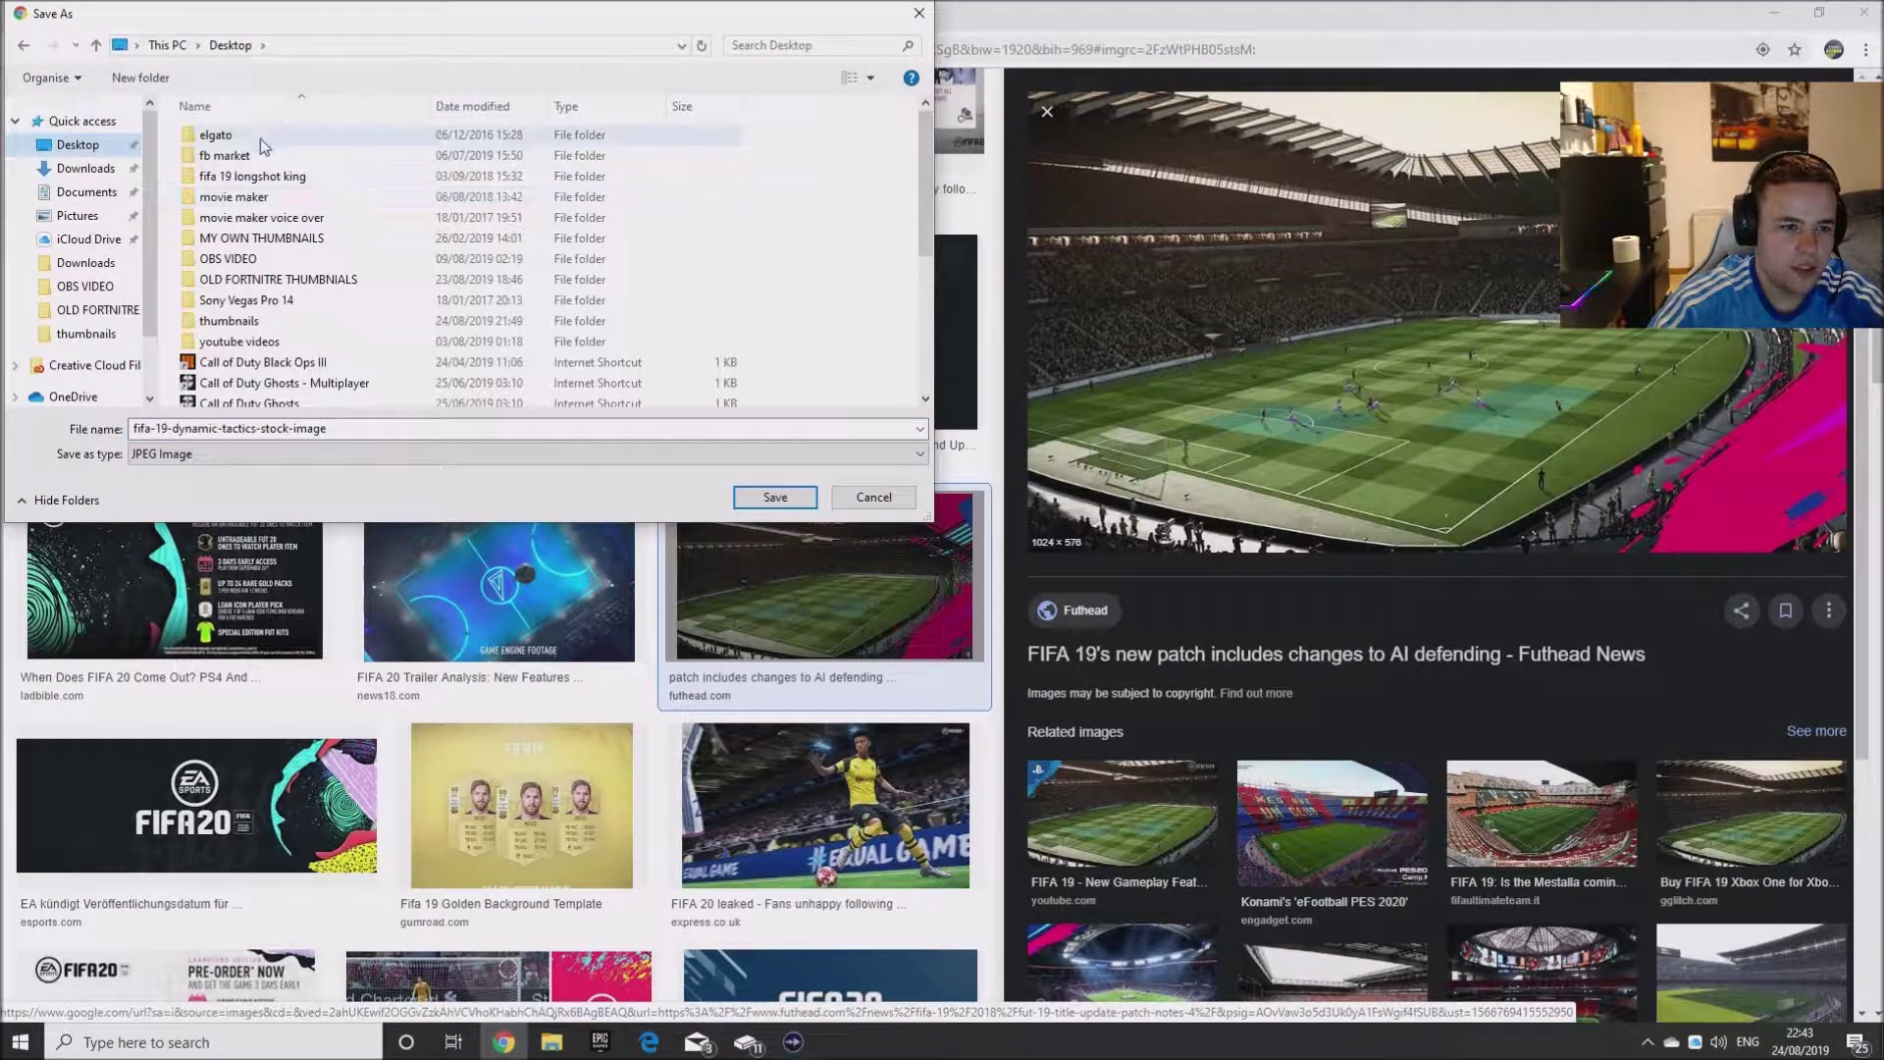
left_click(919, 13)
left_click(1773, 12)
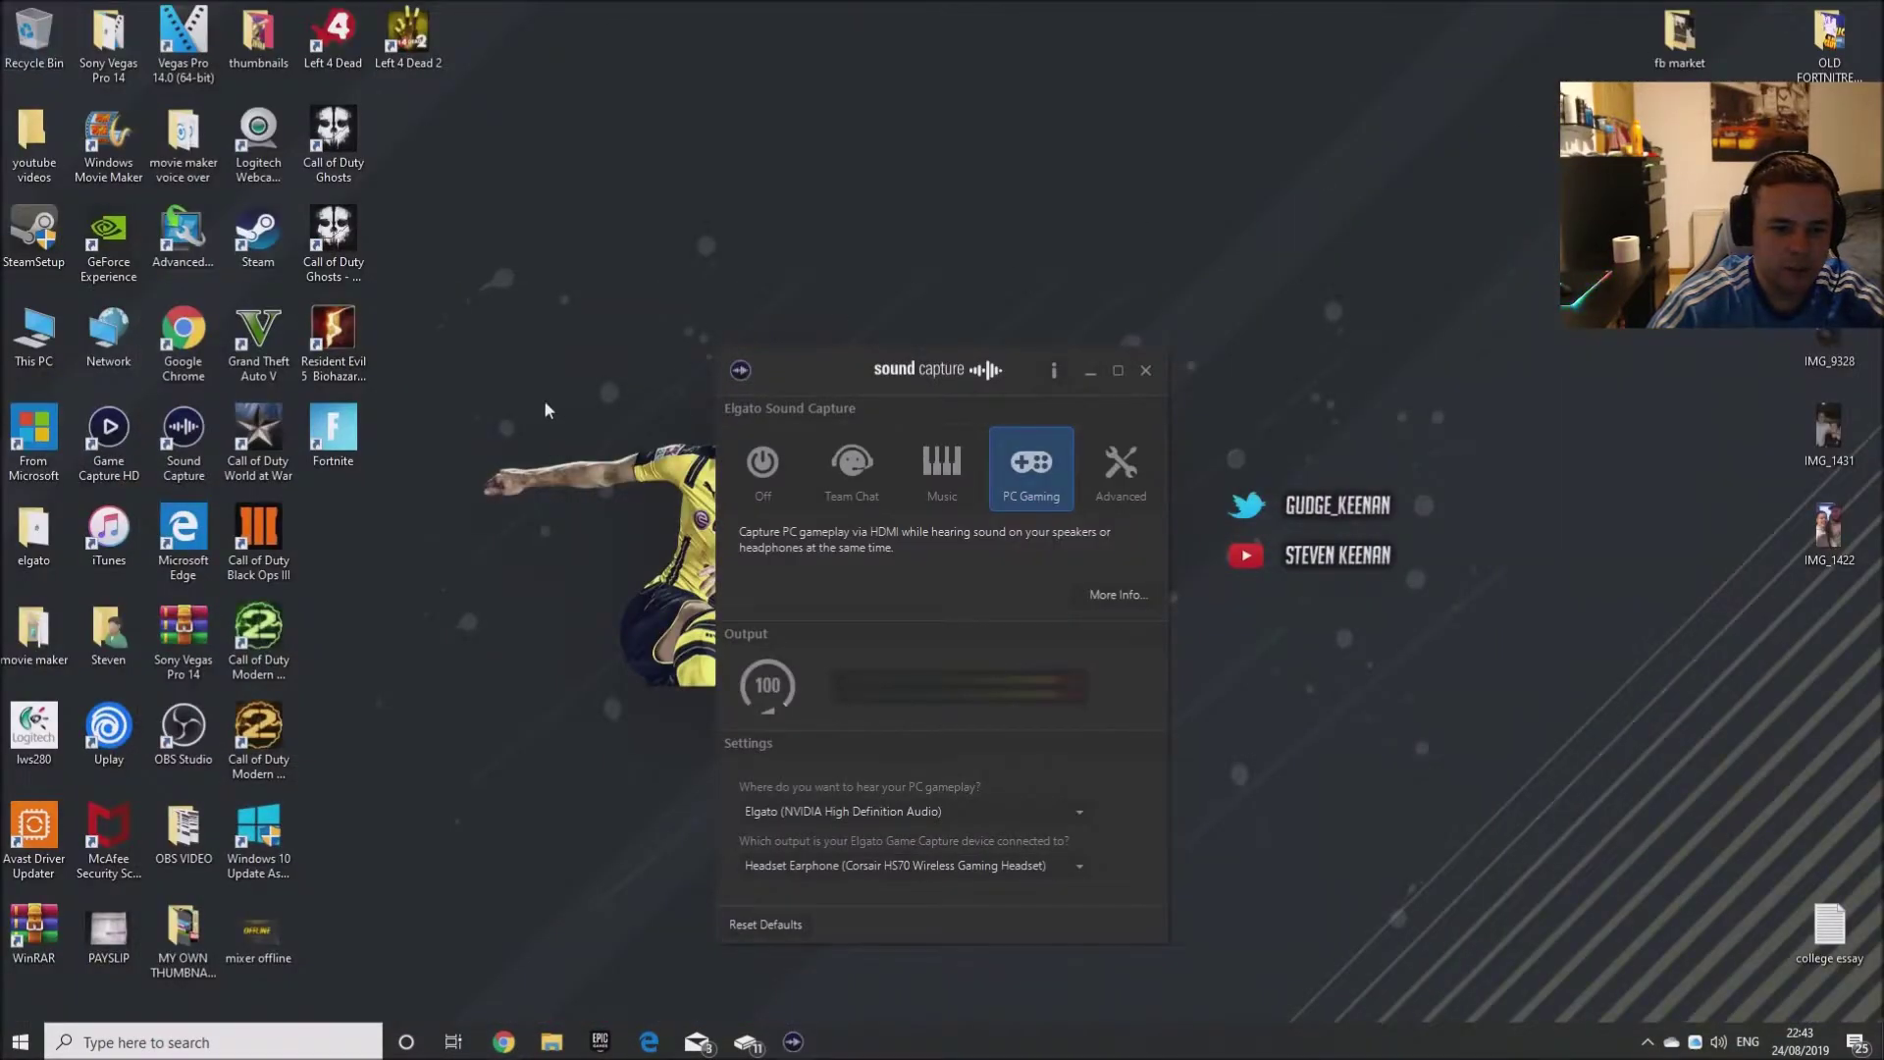
- Create a new folder named fifa20 on the desktop
right_click(544, 399)
mouse_move(632, 575)
left_click(785, 571)
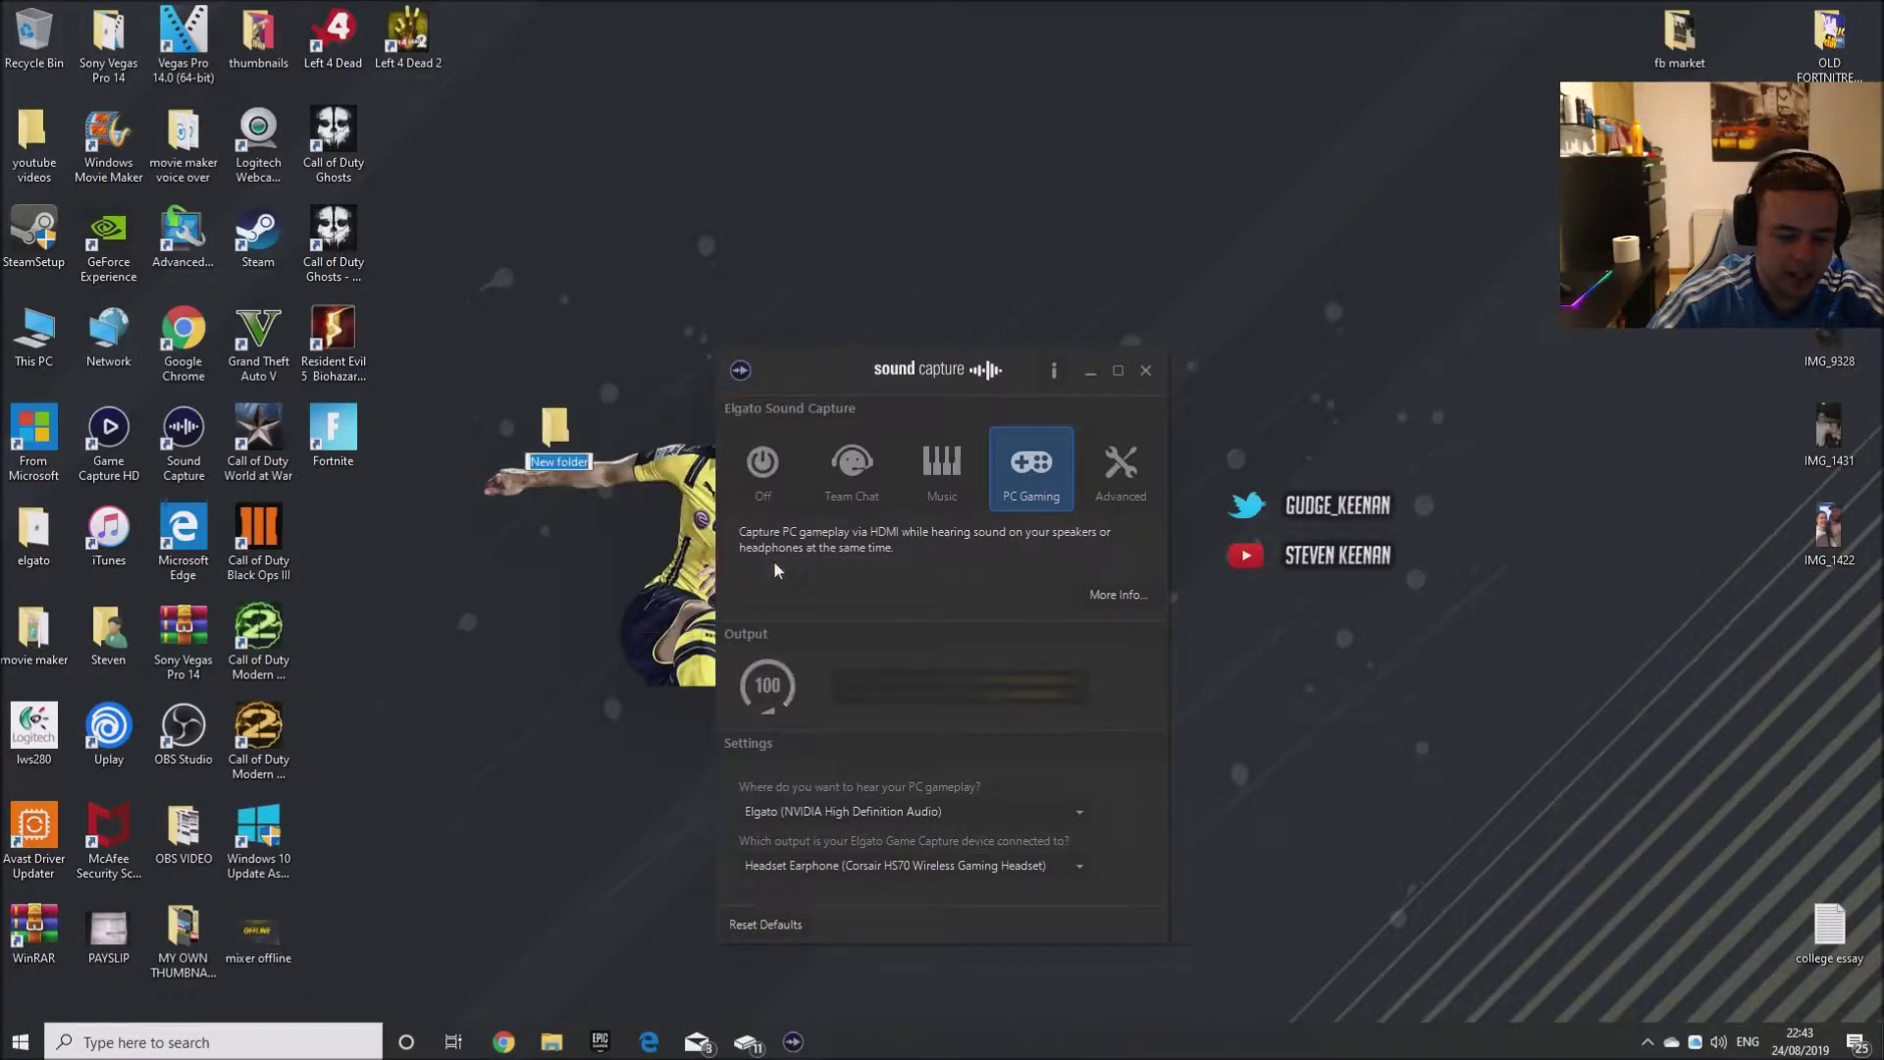
type("fifa20")
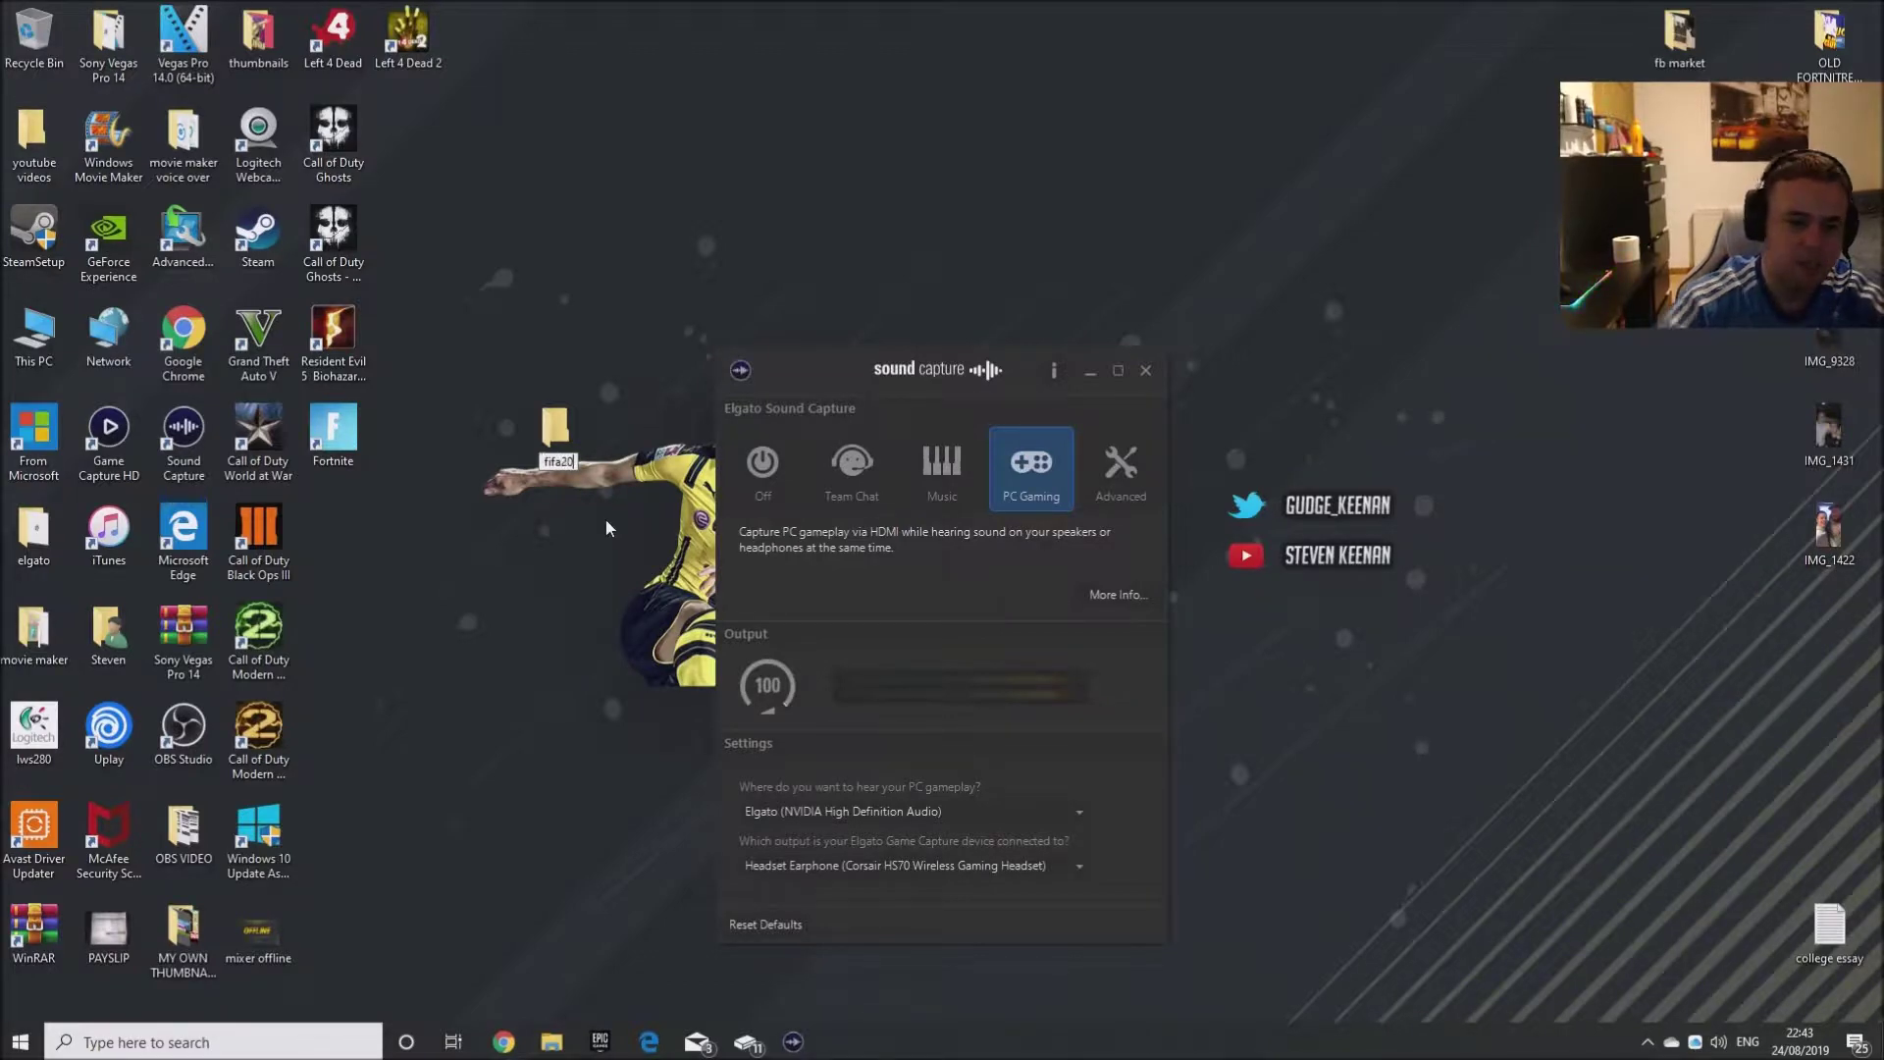
key("Return")
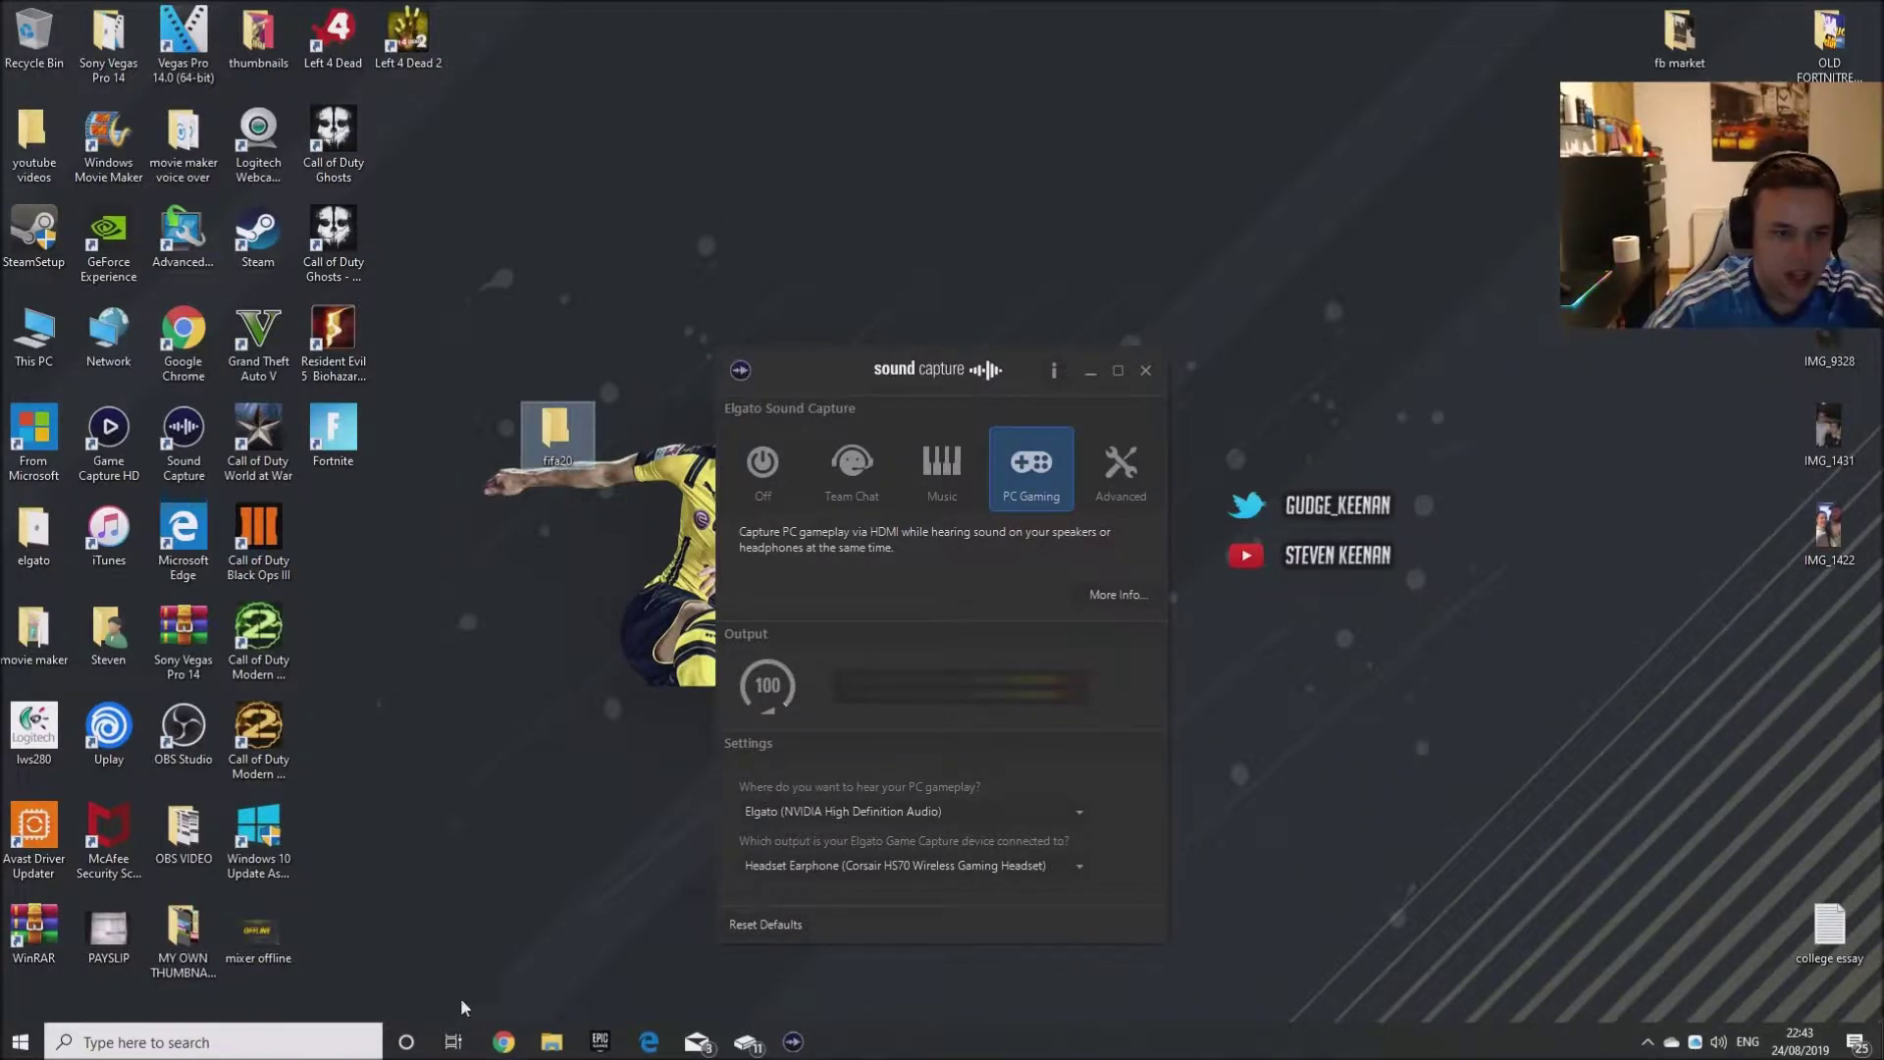
- Save the stadium image into the fifa20 folder and return to Pixlr Editor
left_click(501, 1042)
left_click(122, 14)
left_click(332, 14)
right_click(1287, 333)
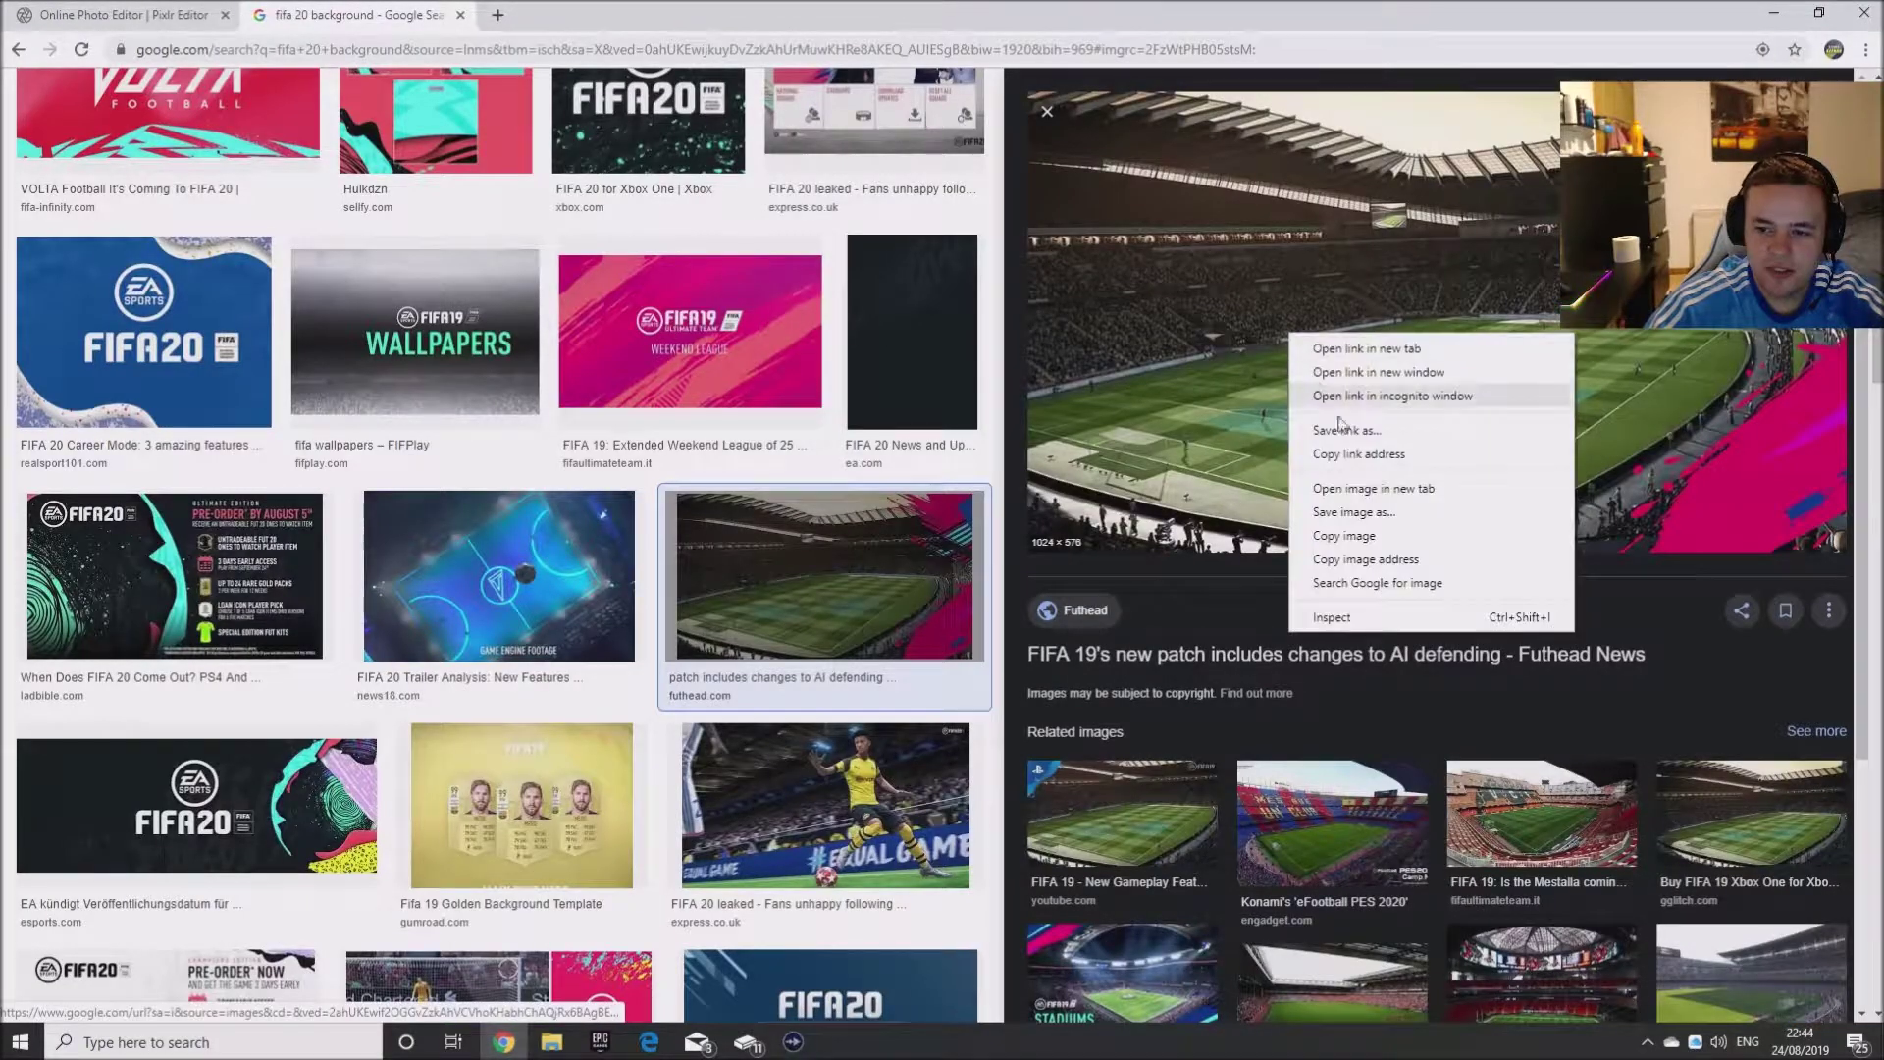
left_click(1355, 512)
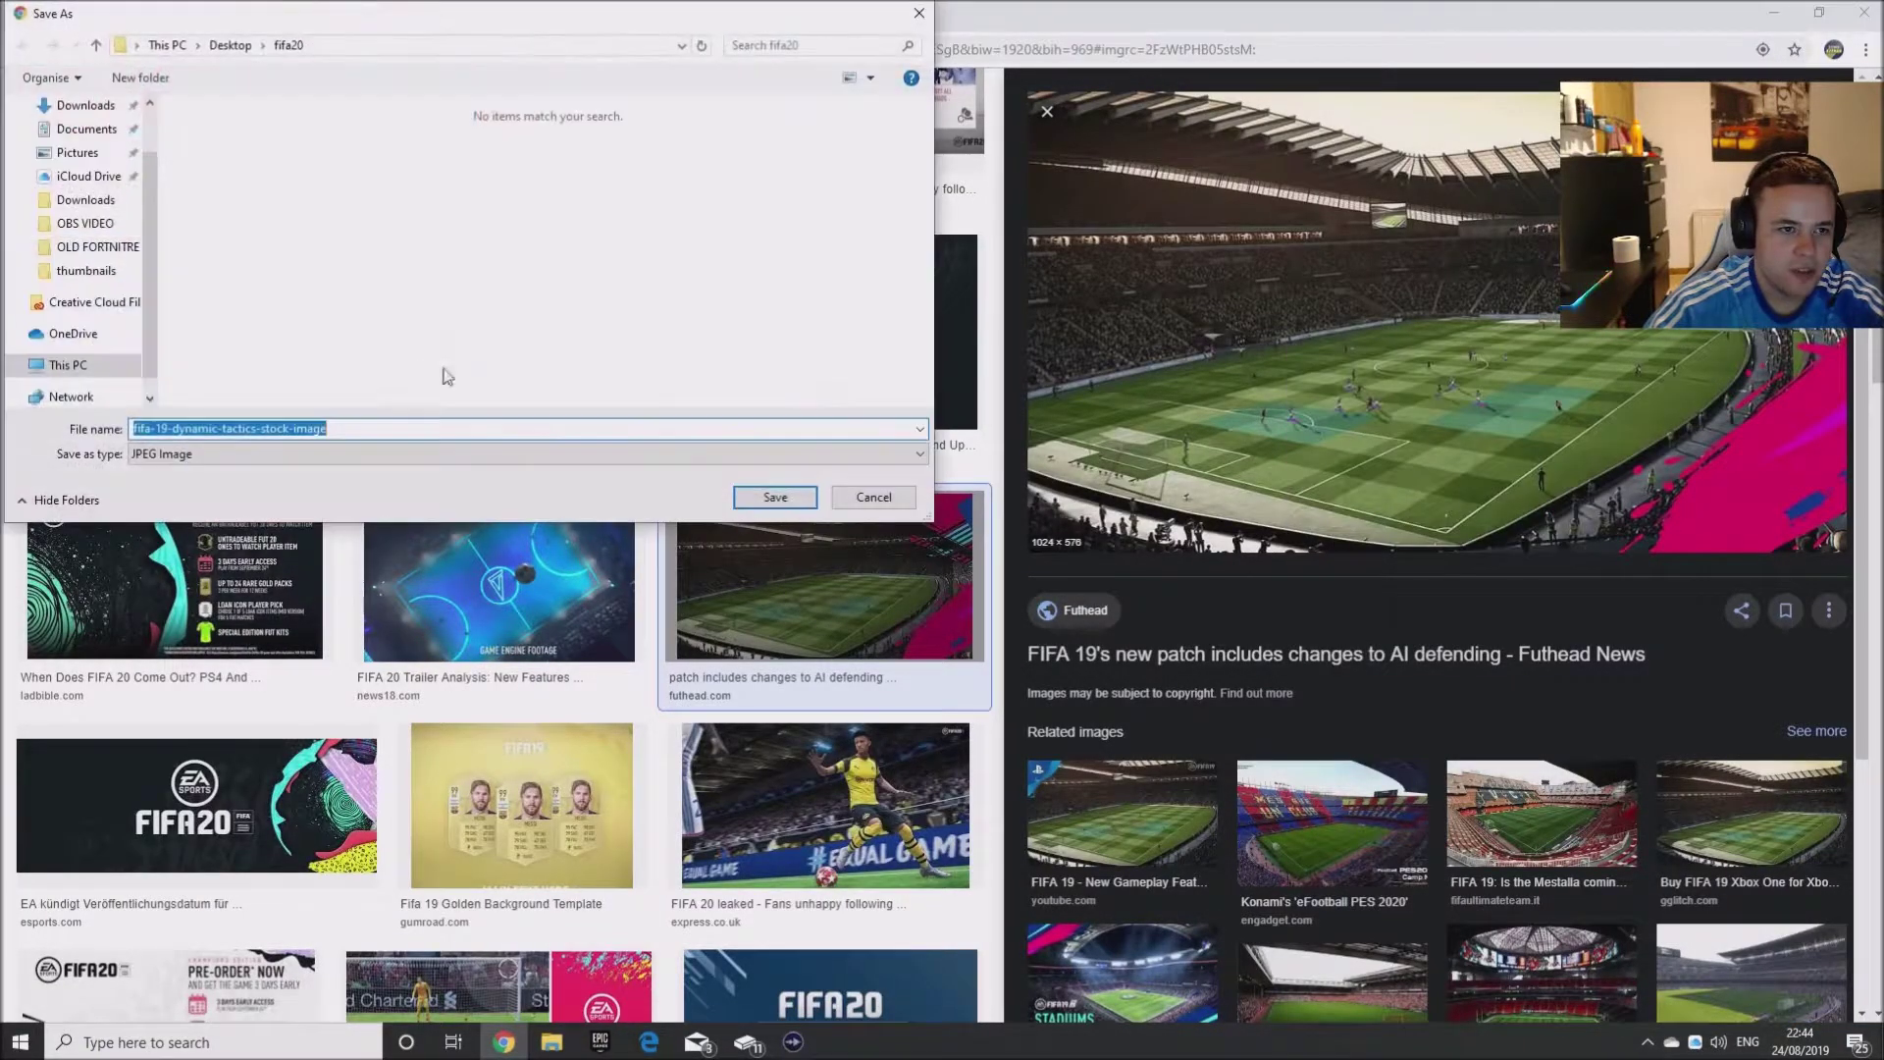
left_click(775, 498)
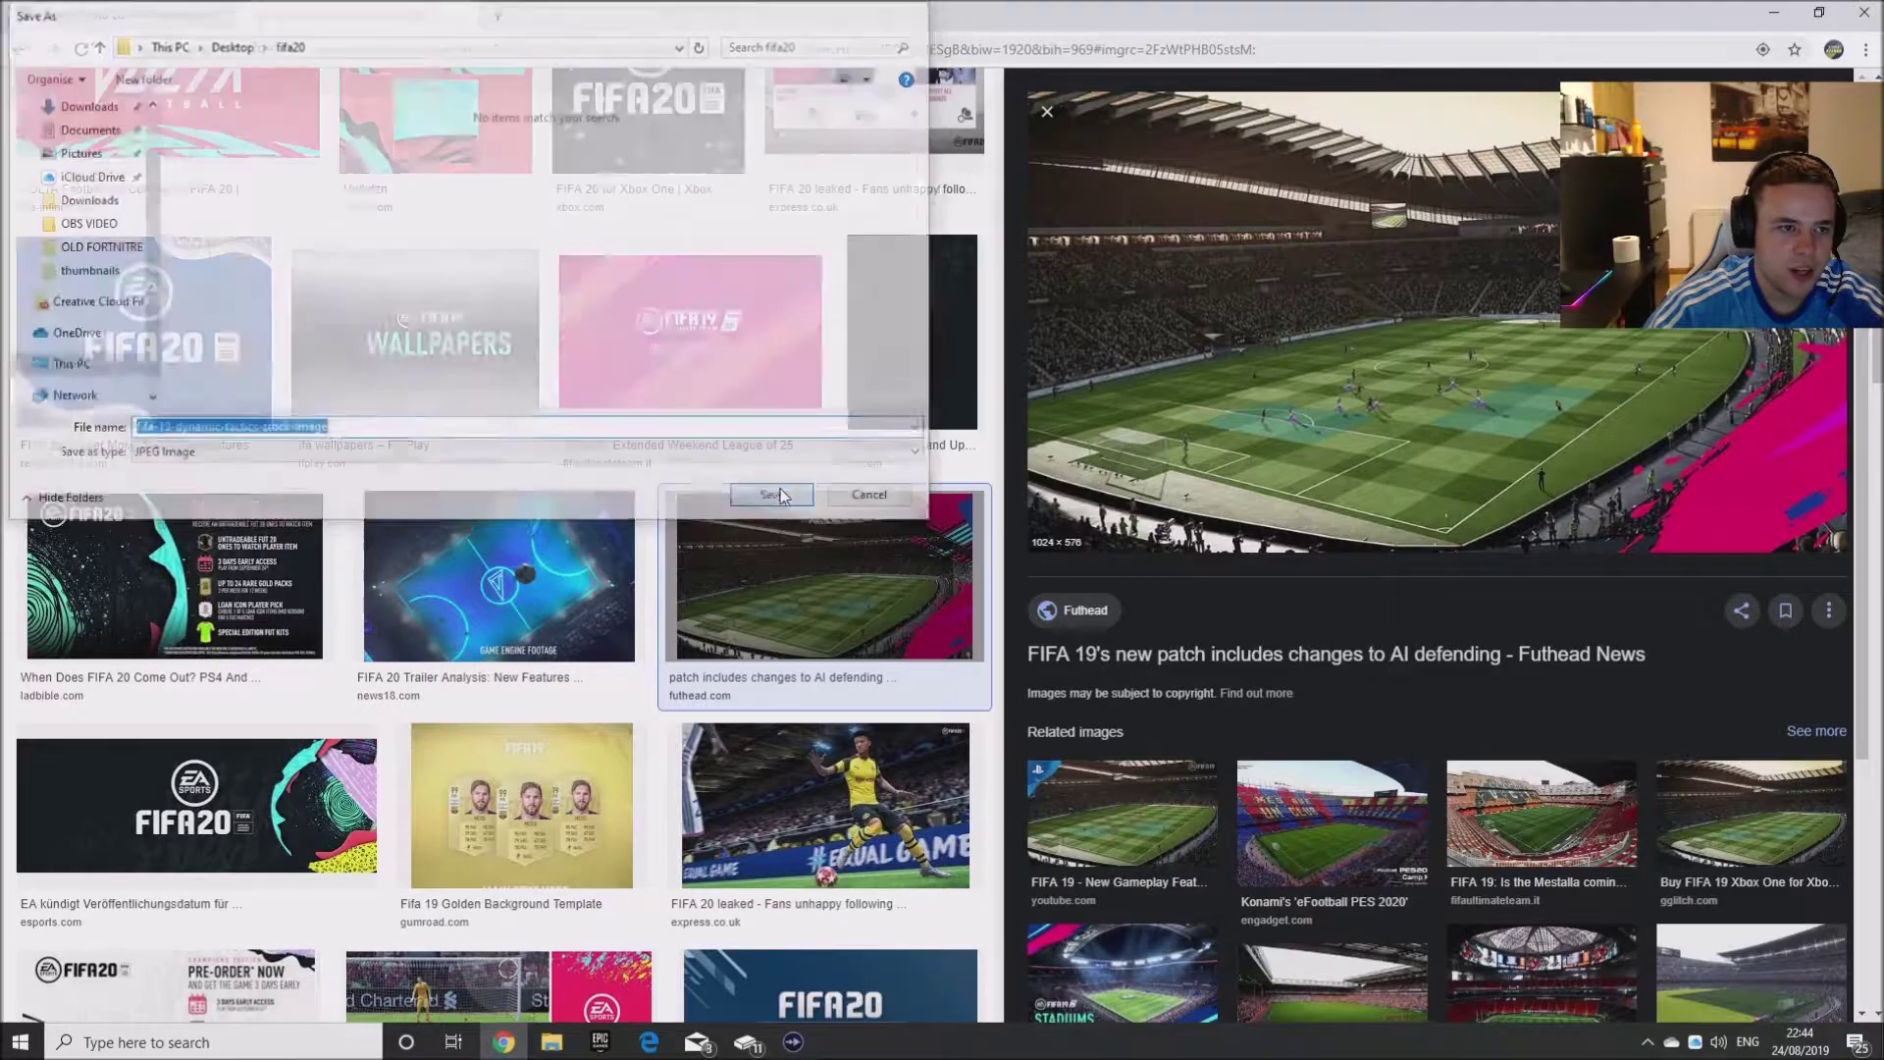
left_click(123, 14)
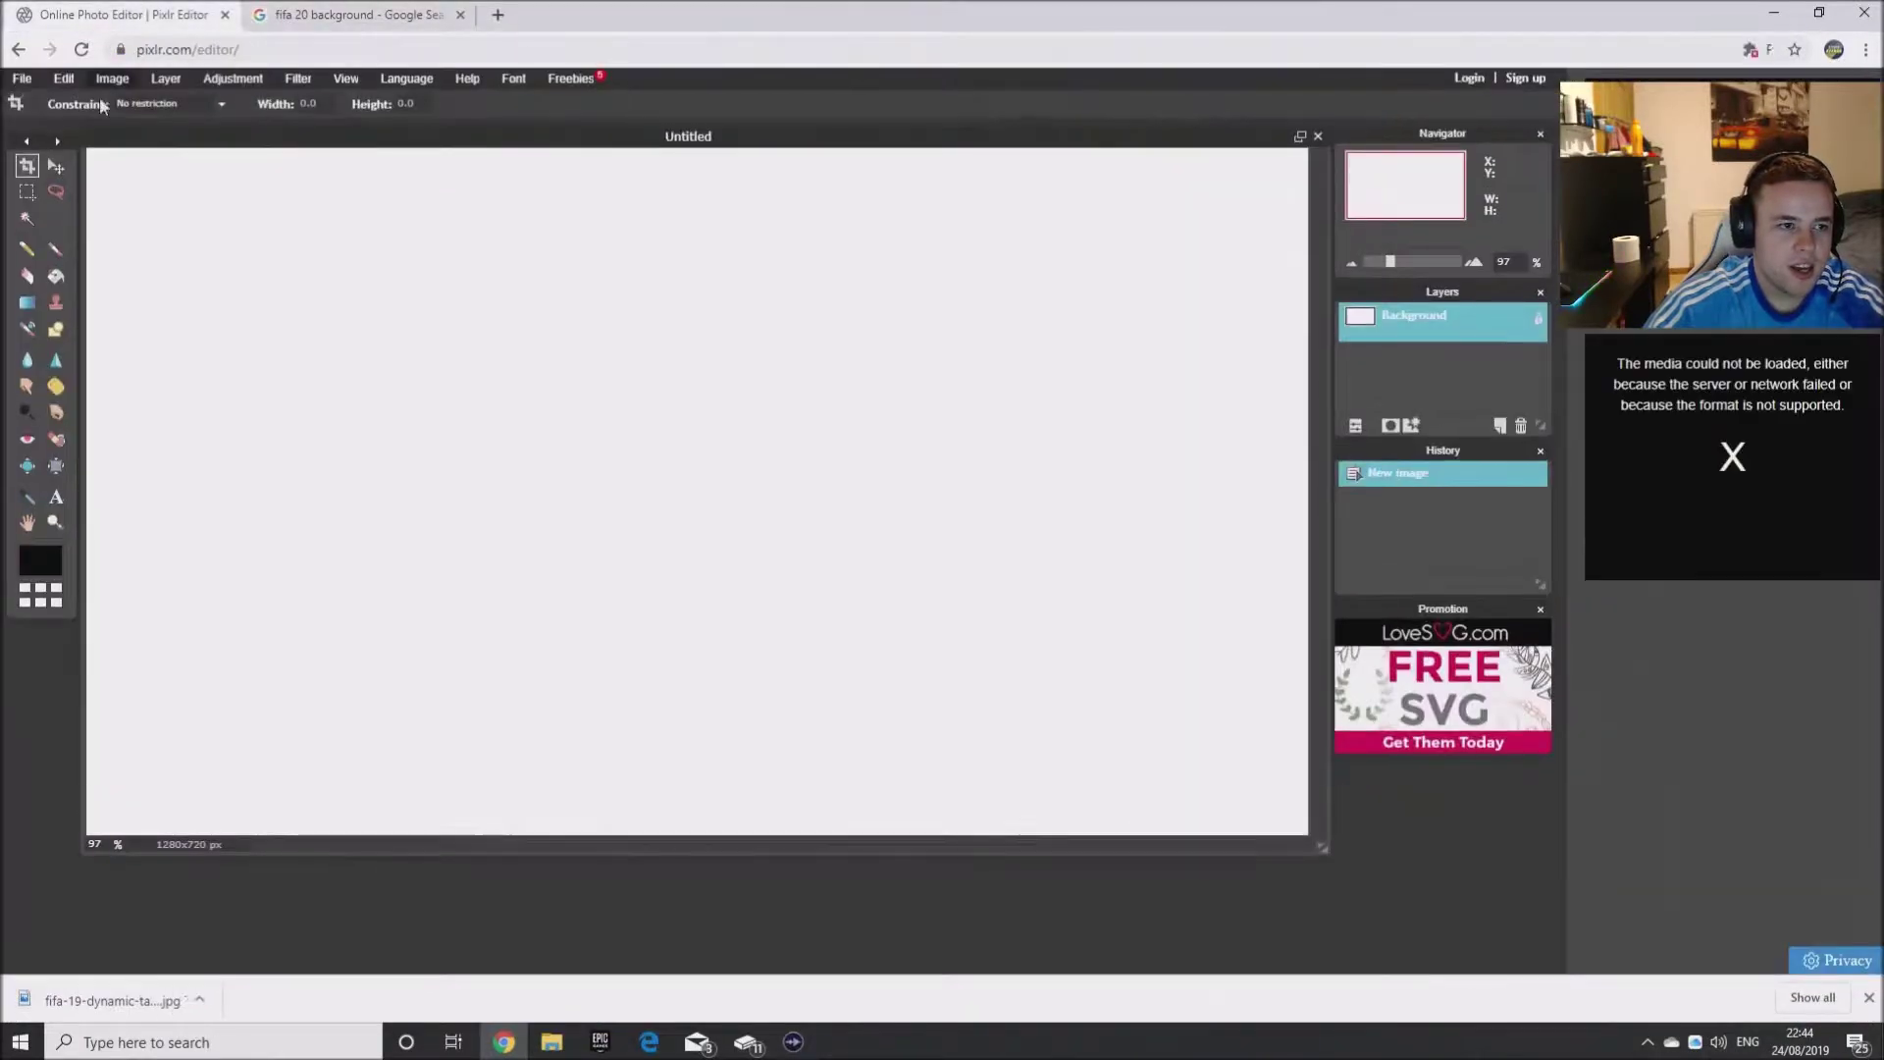
- Open the downloaded stadium image as a new layer
left_click(166, 79)
left_click(209, 169)
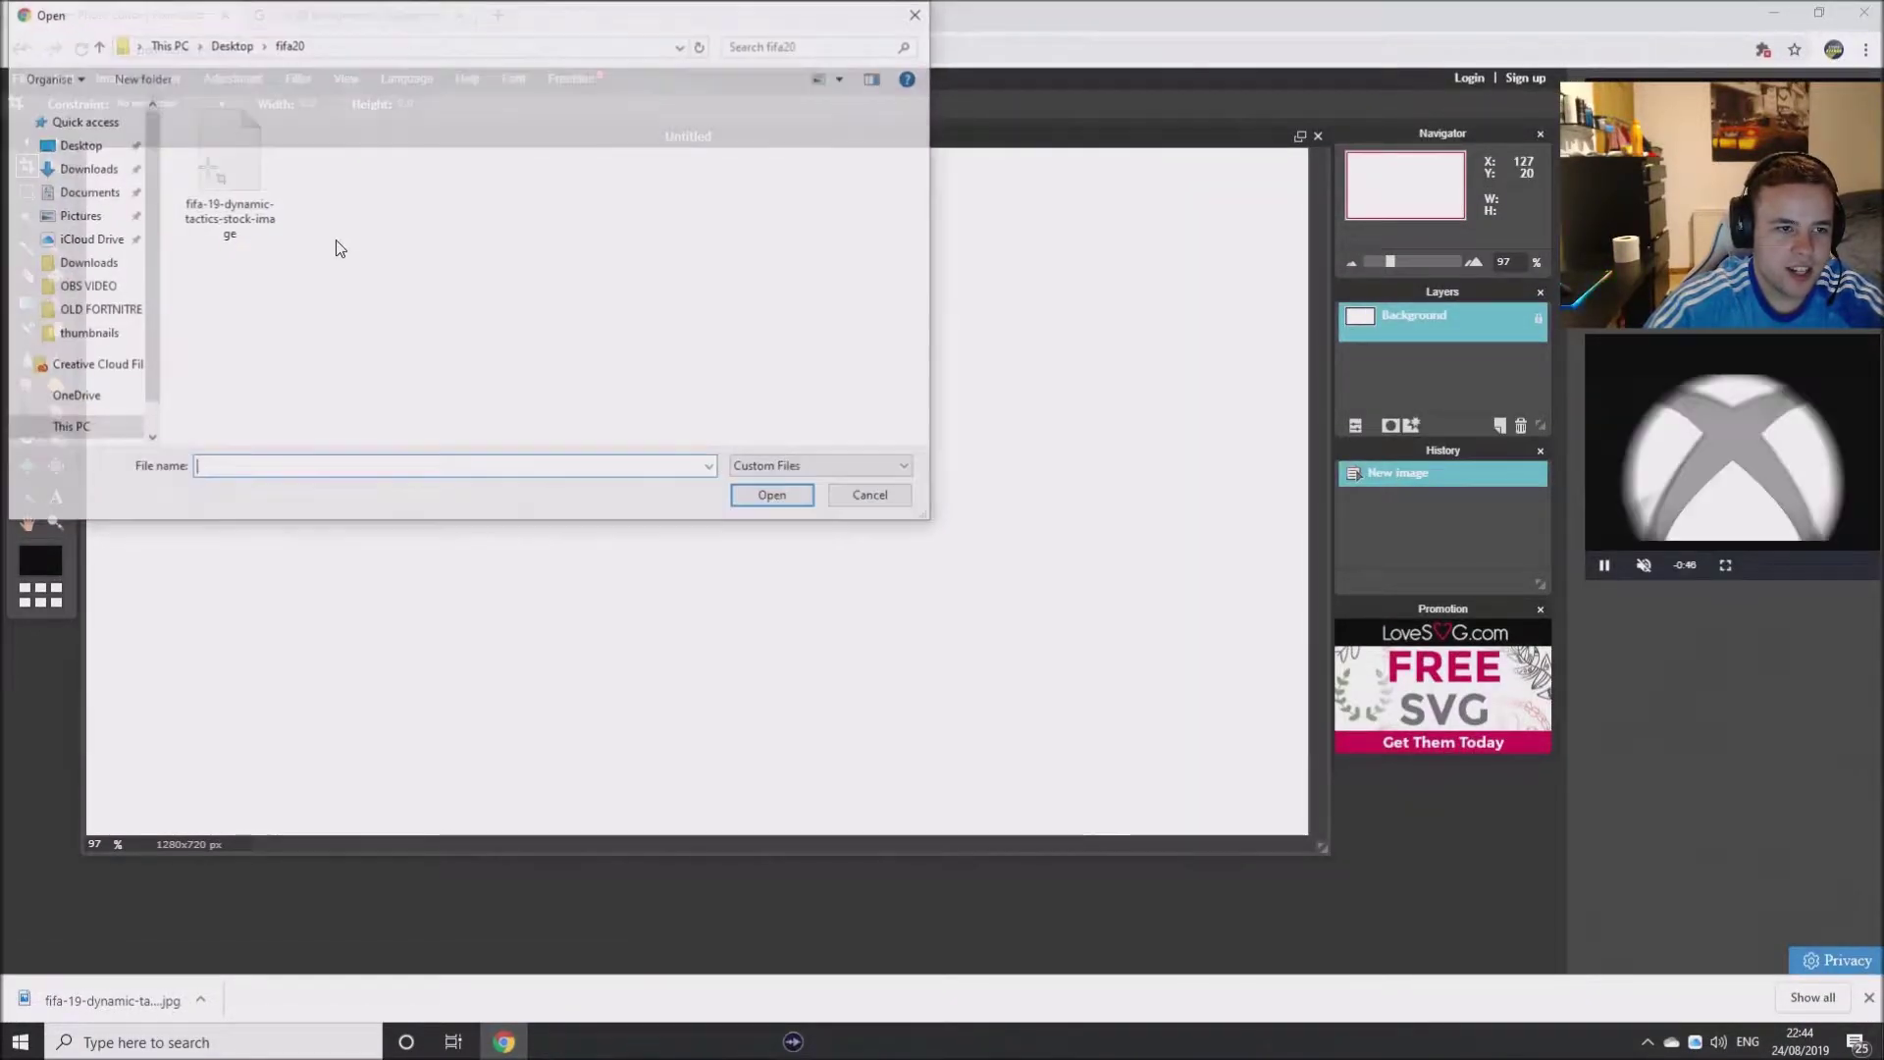
left_click(226, 189)
left_click(775, 497)
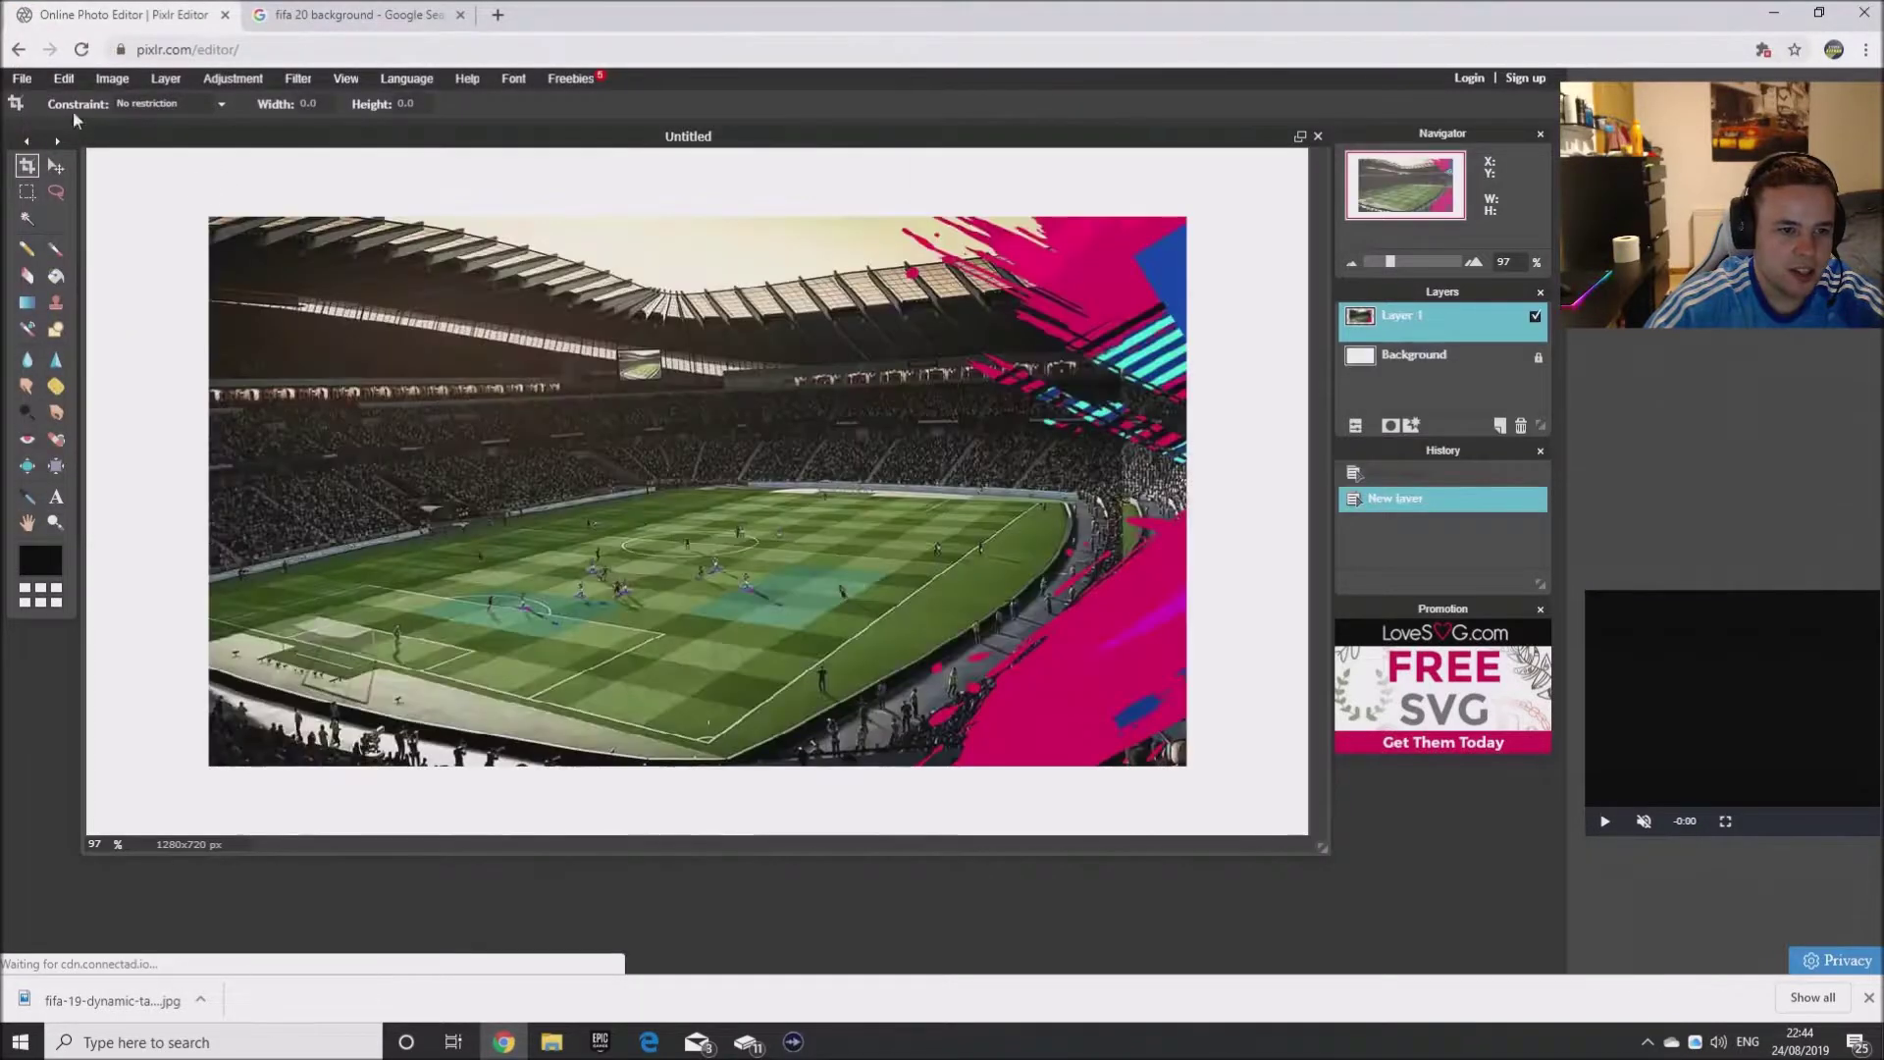
- Free-transform the stadium layer to fill the 1280x720 canvas and apply it
left_click(67, 83)
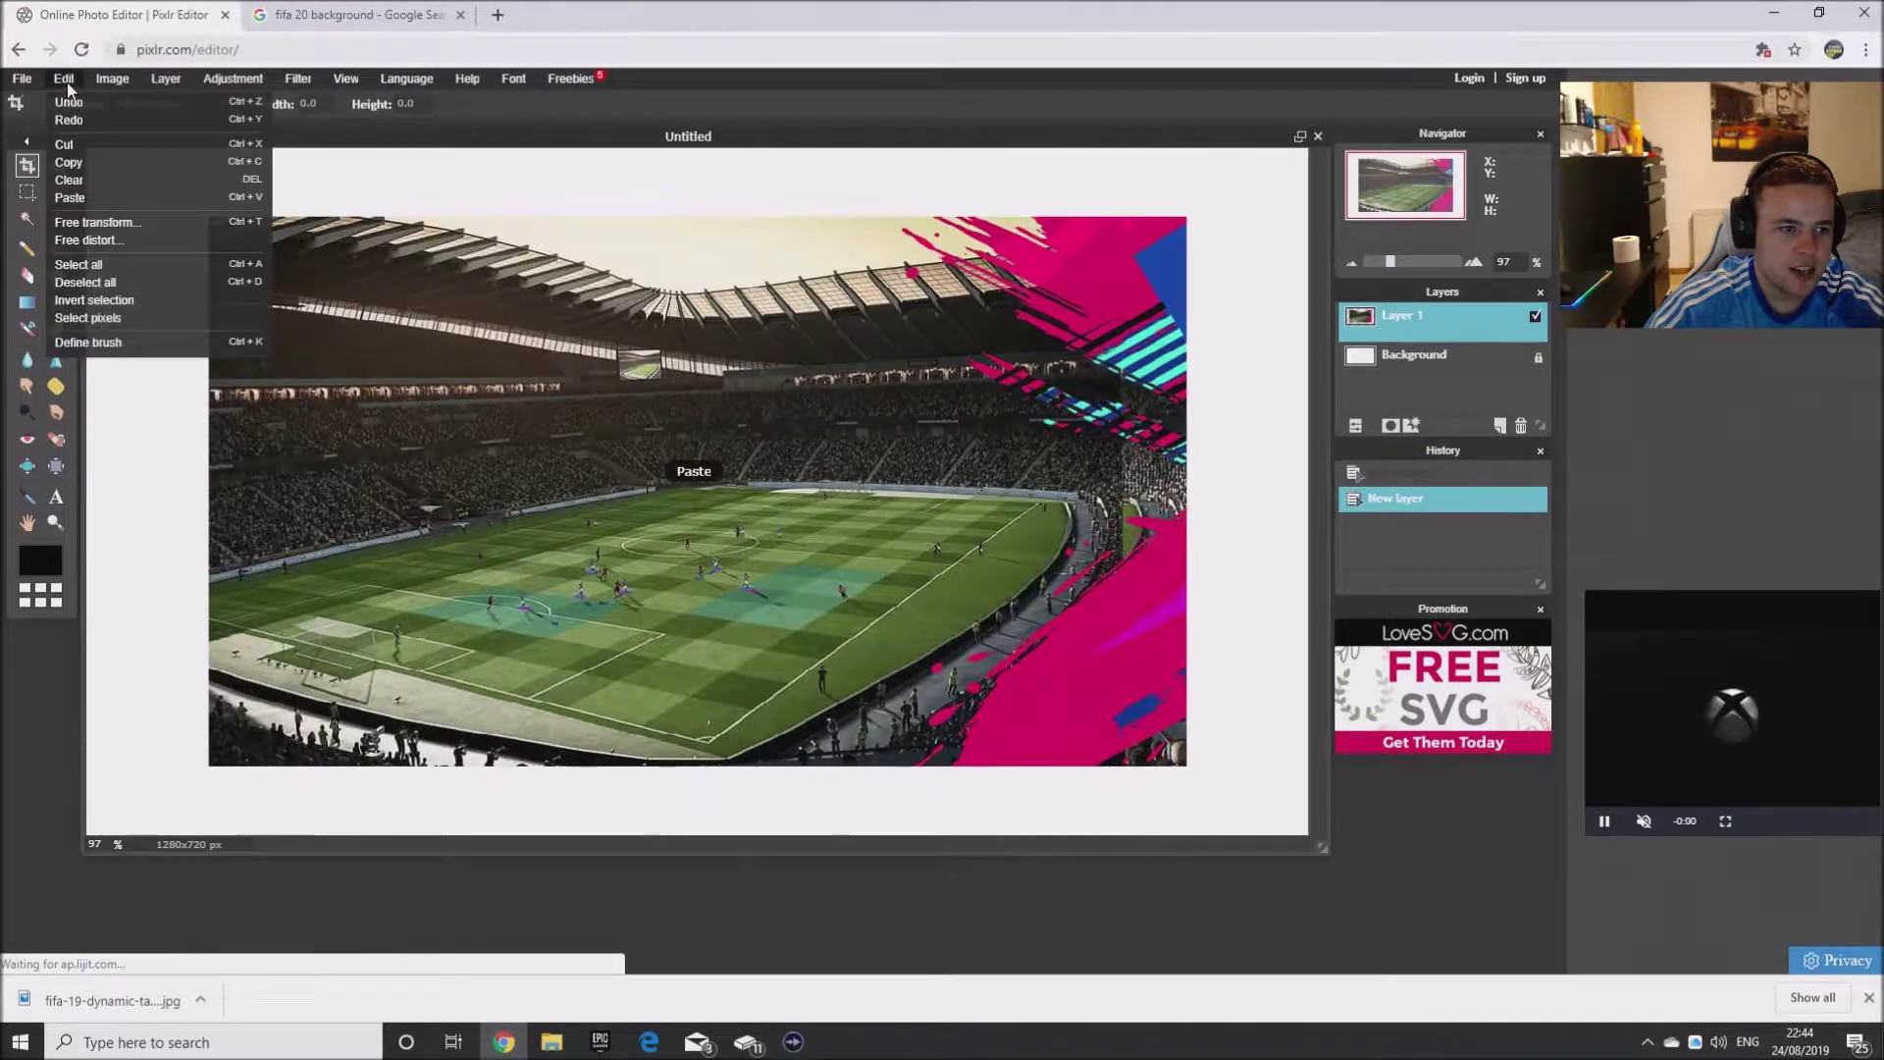
left_click(102, 223)
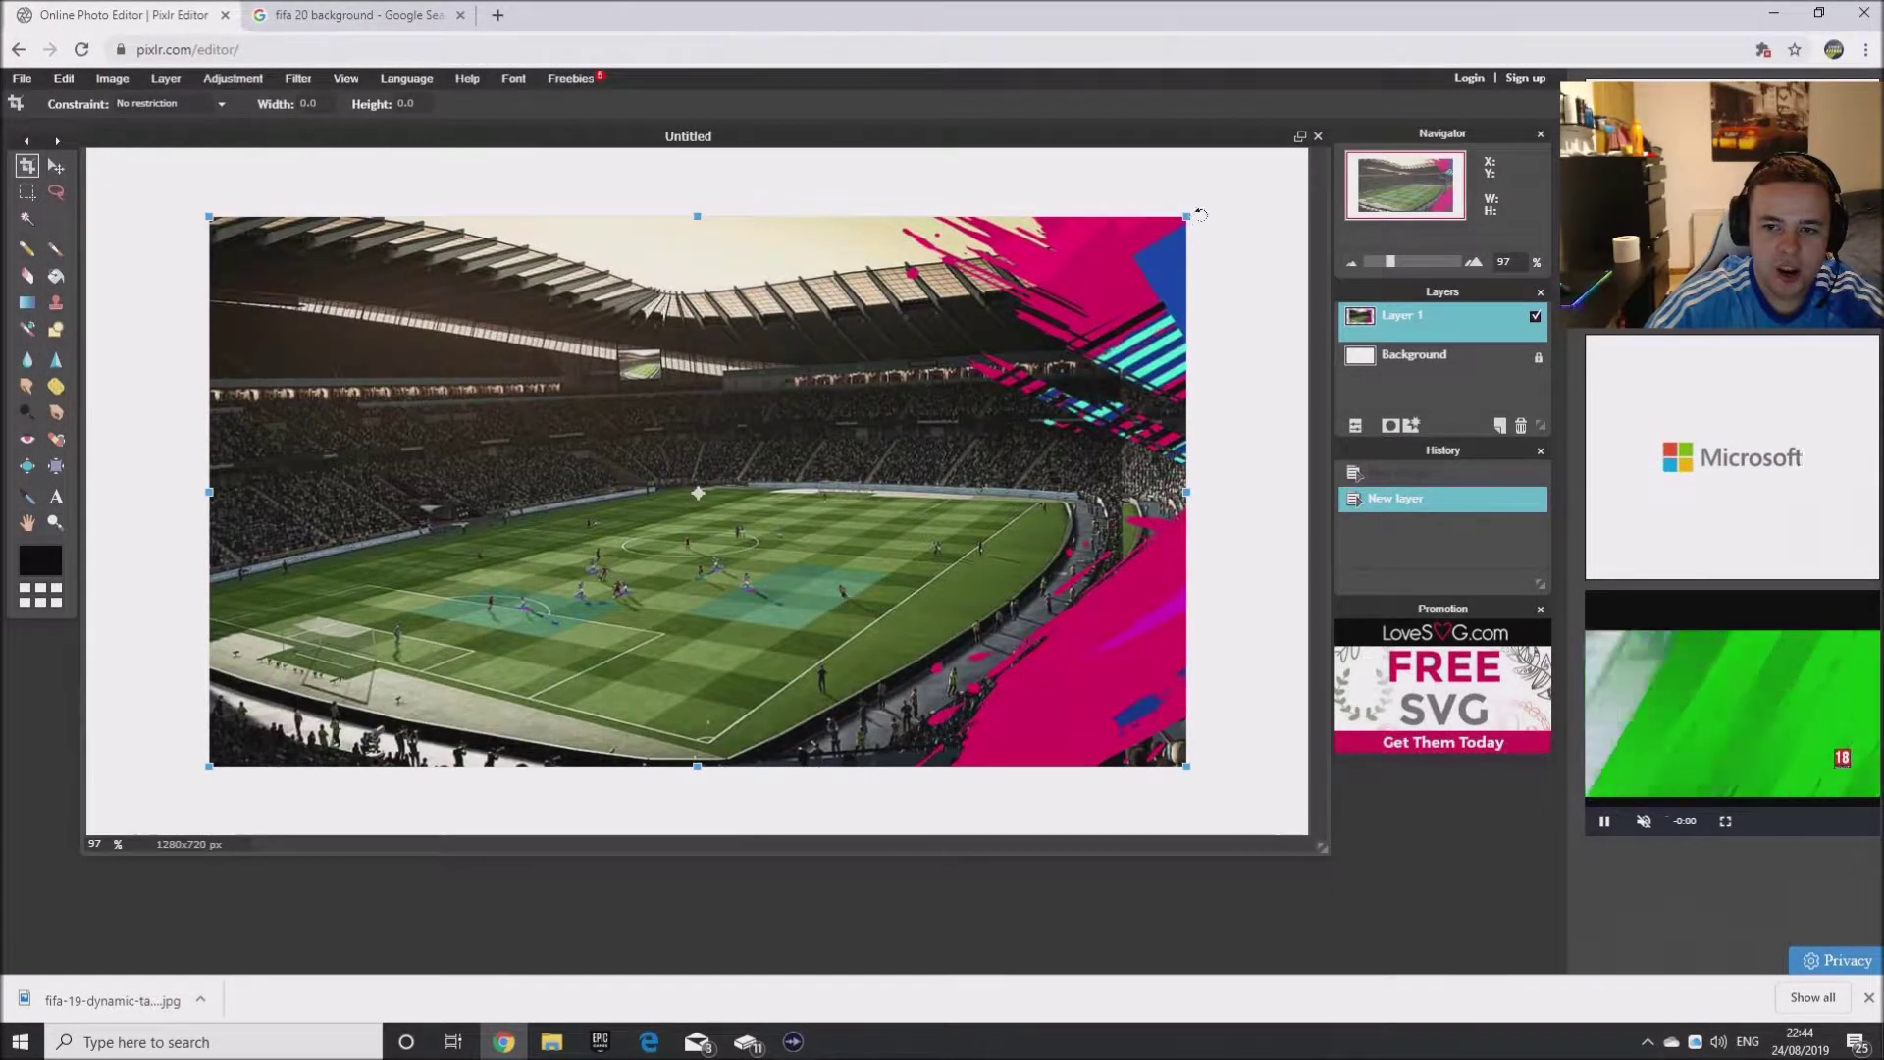
left_click_drag(1182, 214, 1332, 134)
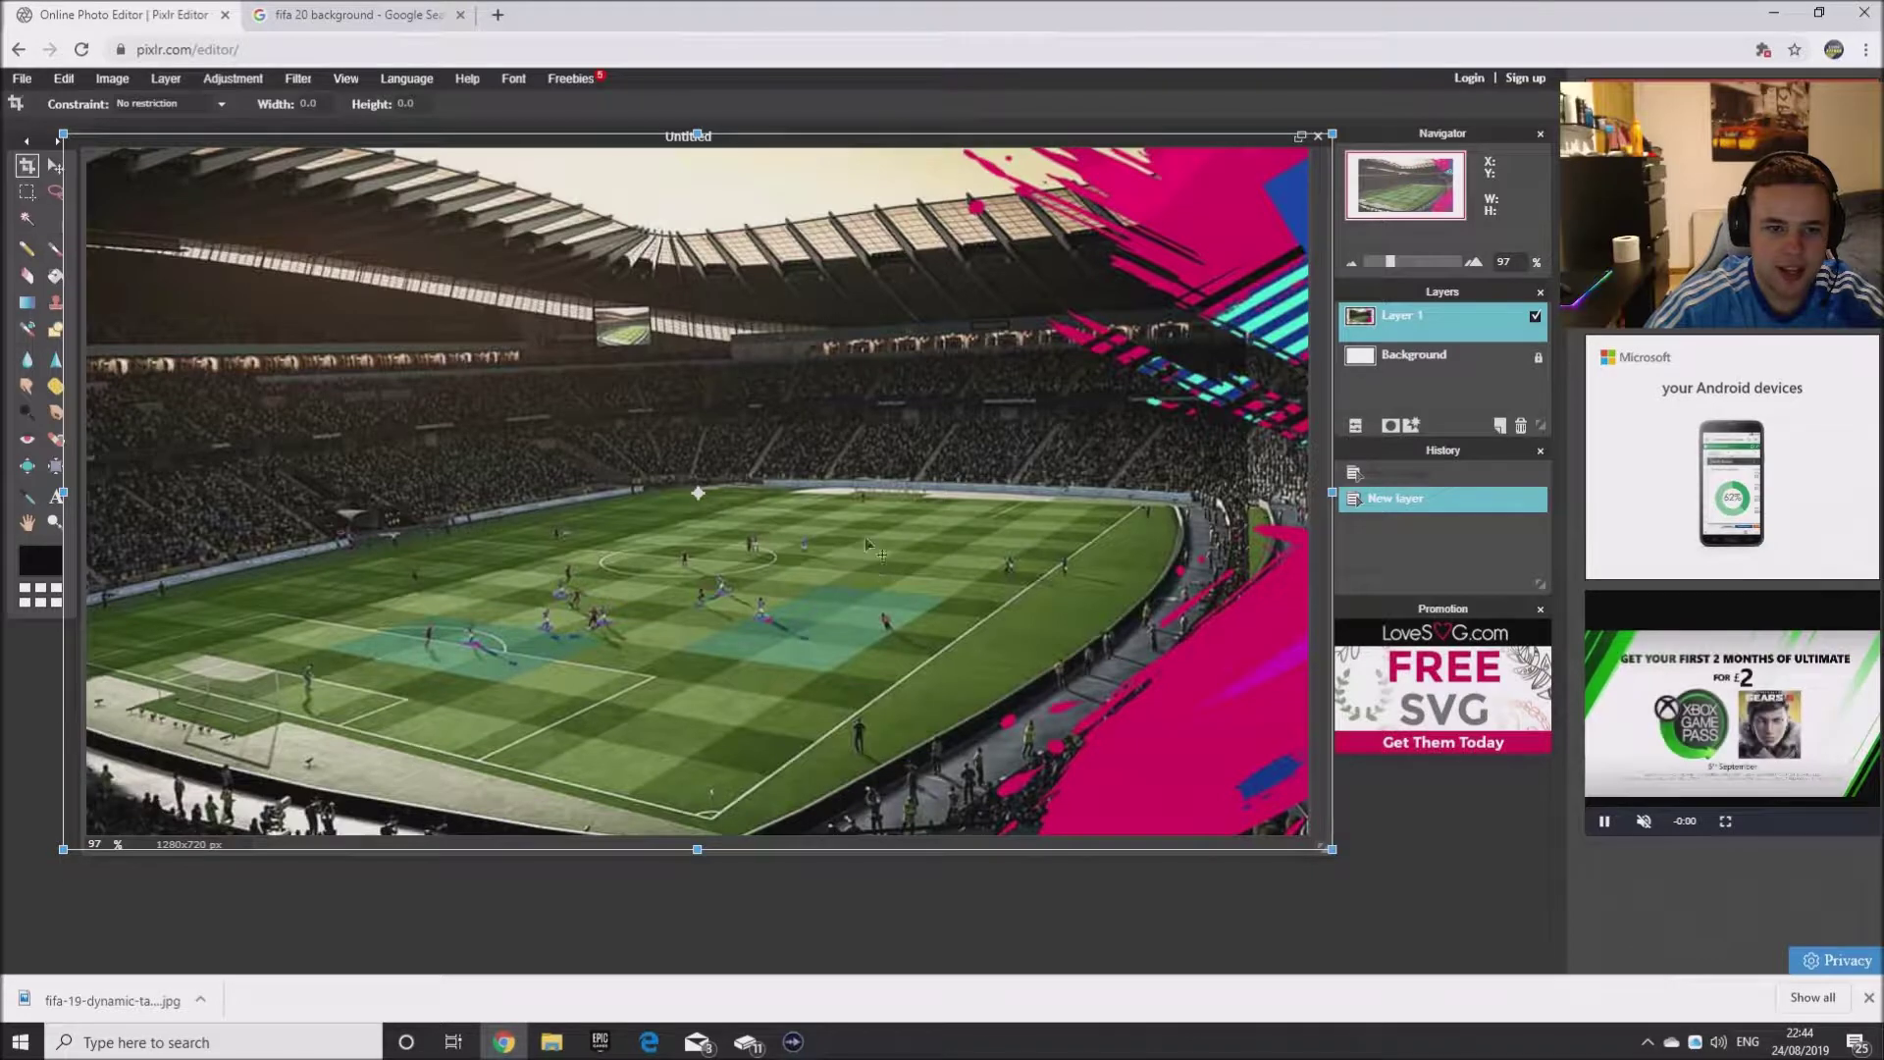
left_click(684, 157)
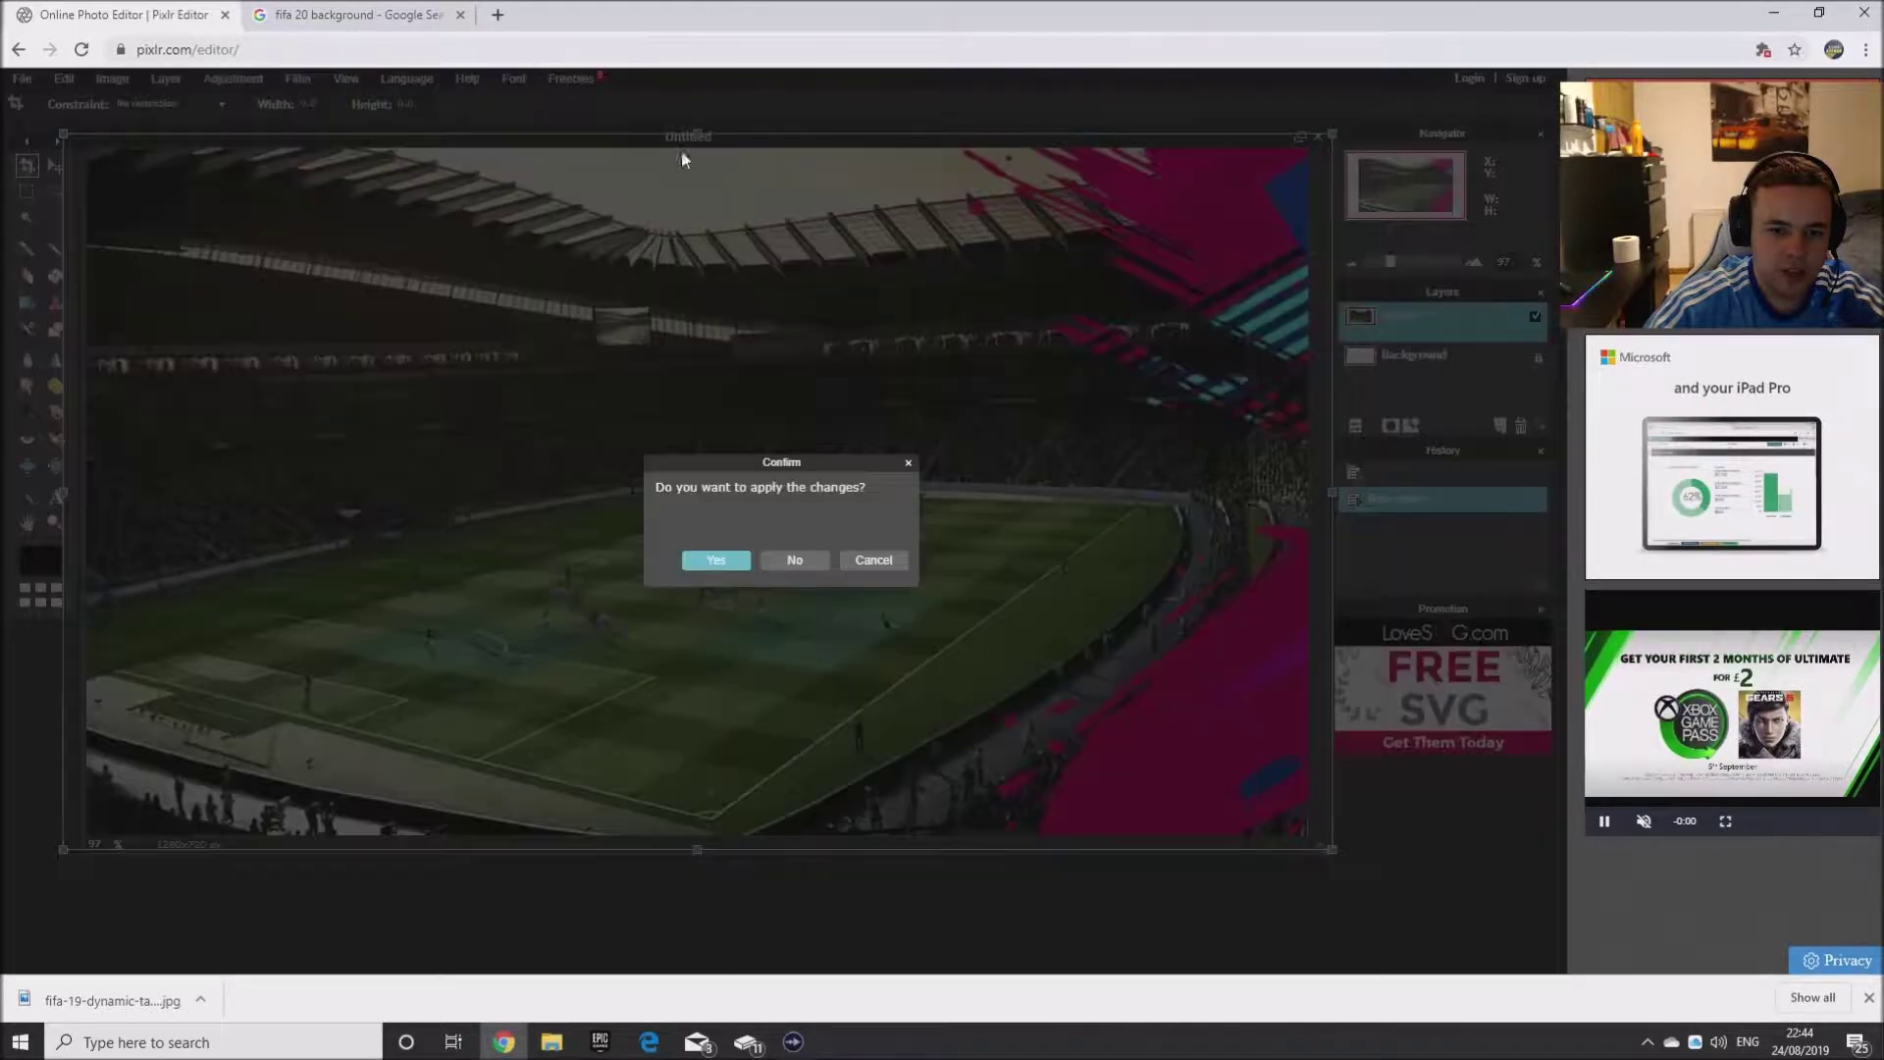
left_click(717, 556)
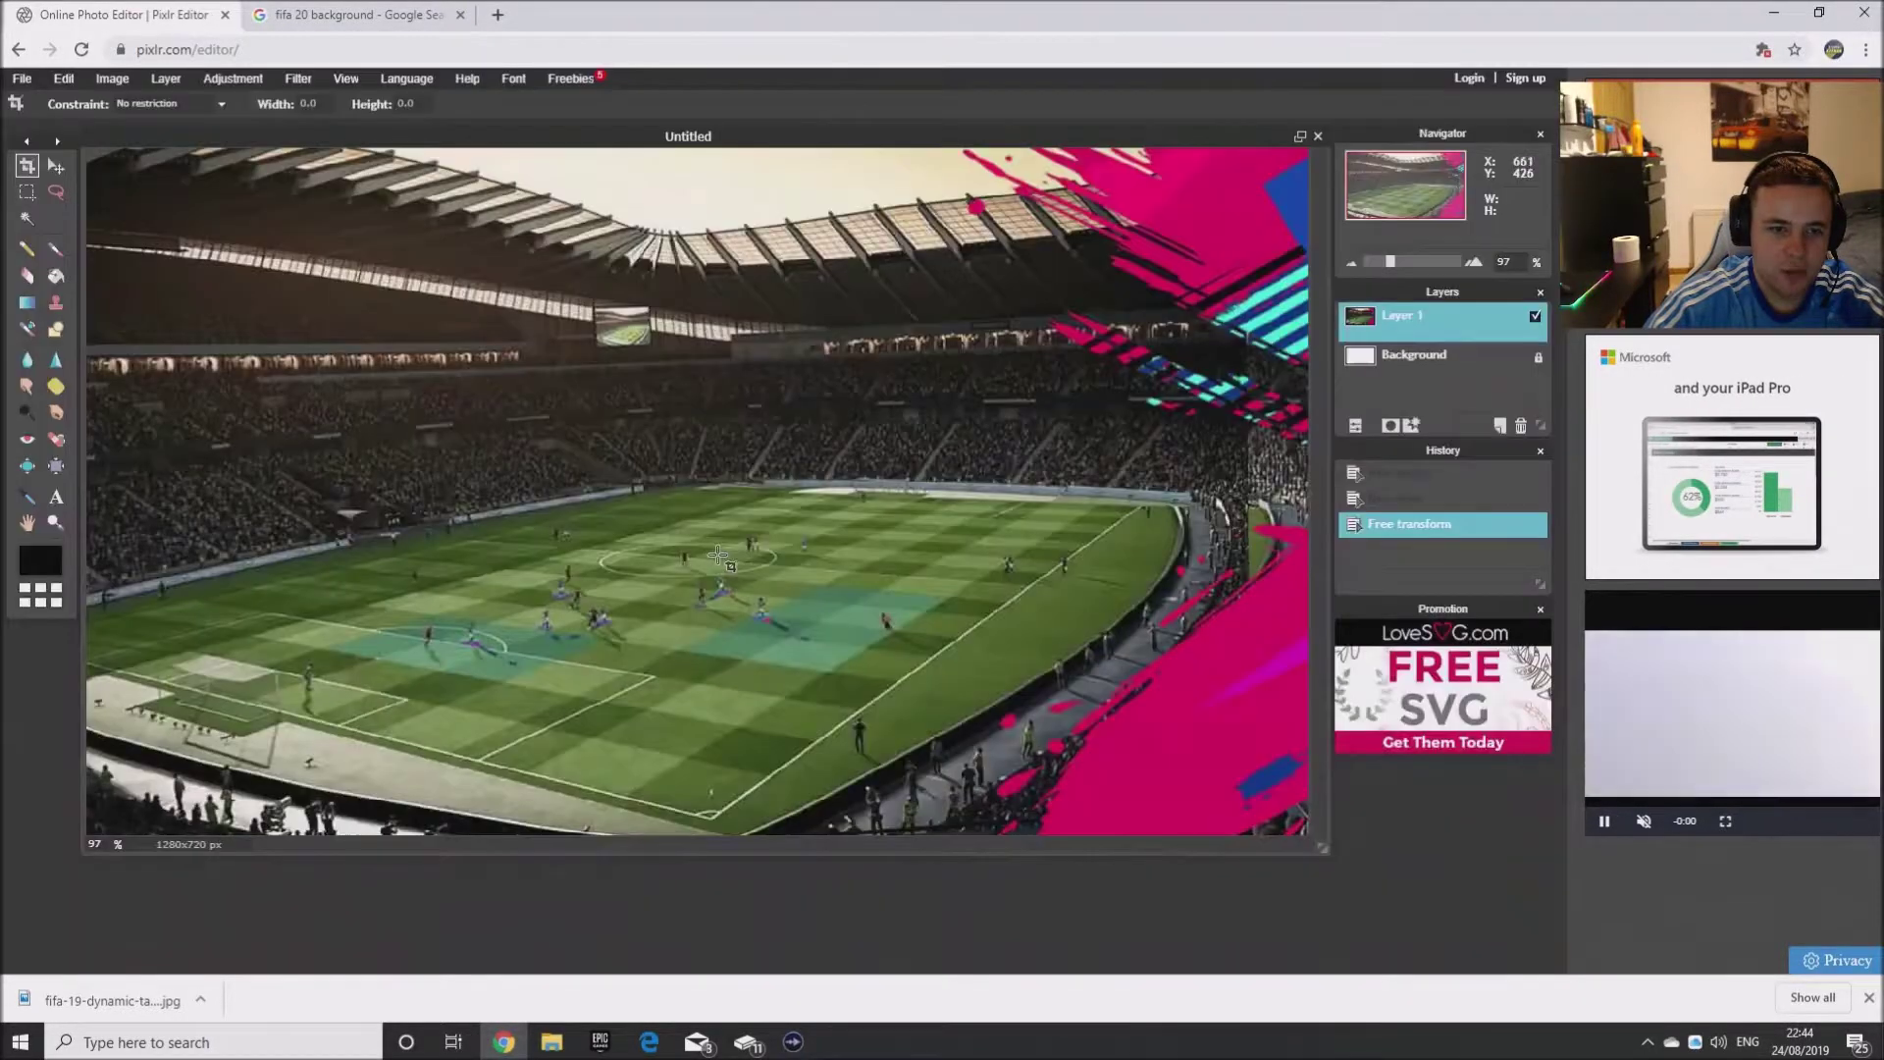
- Apply a Gaussian blur of amount 50 to the stadium layer
left_click(298, 79)
left_click(326, 138)
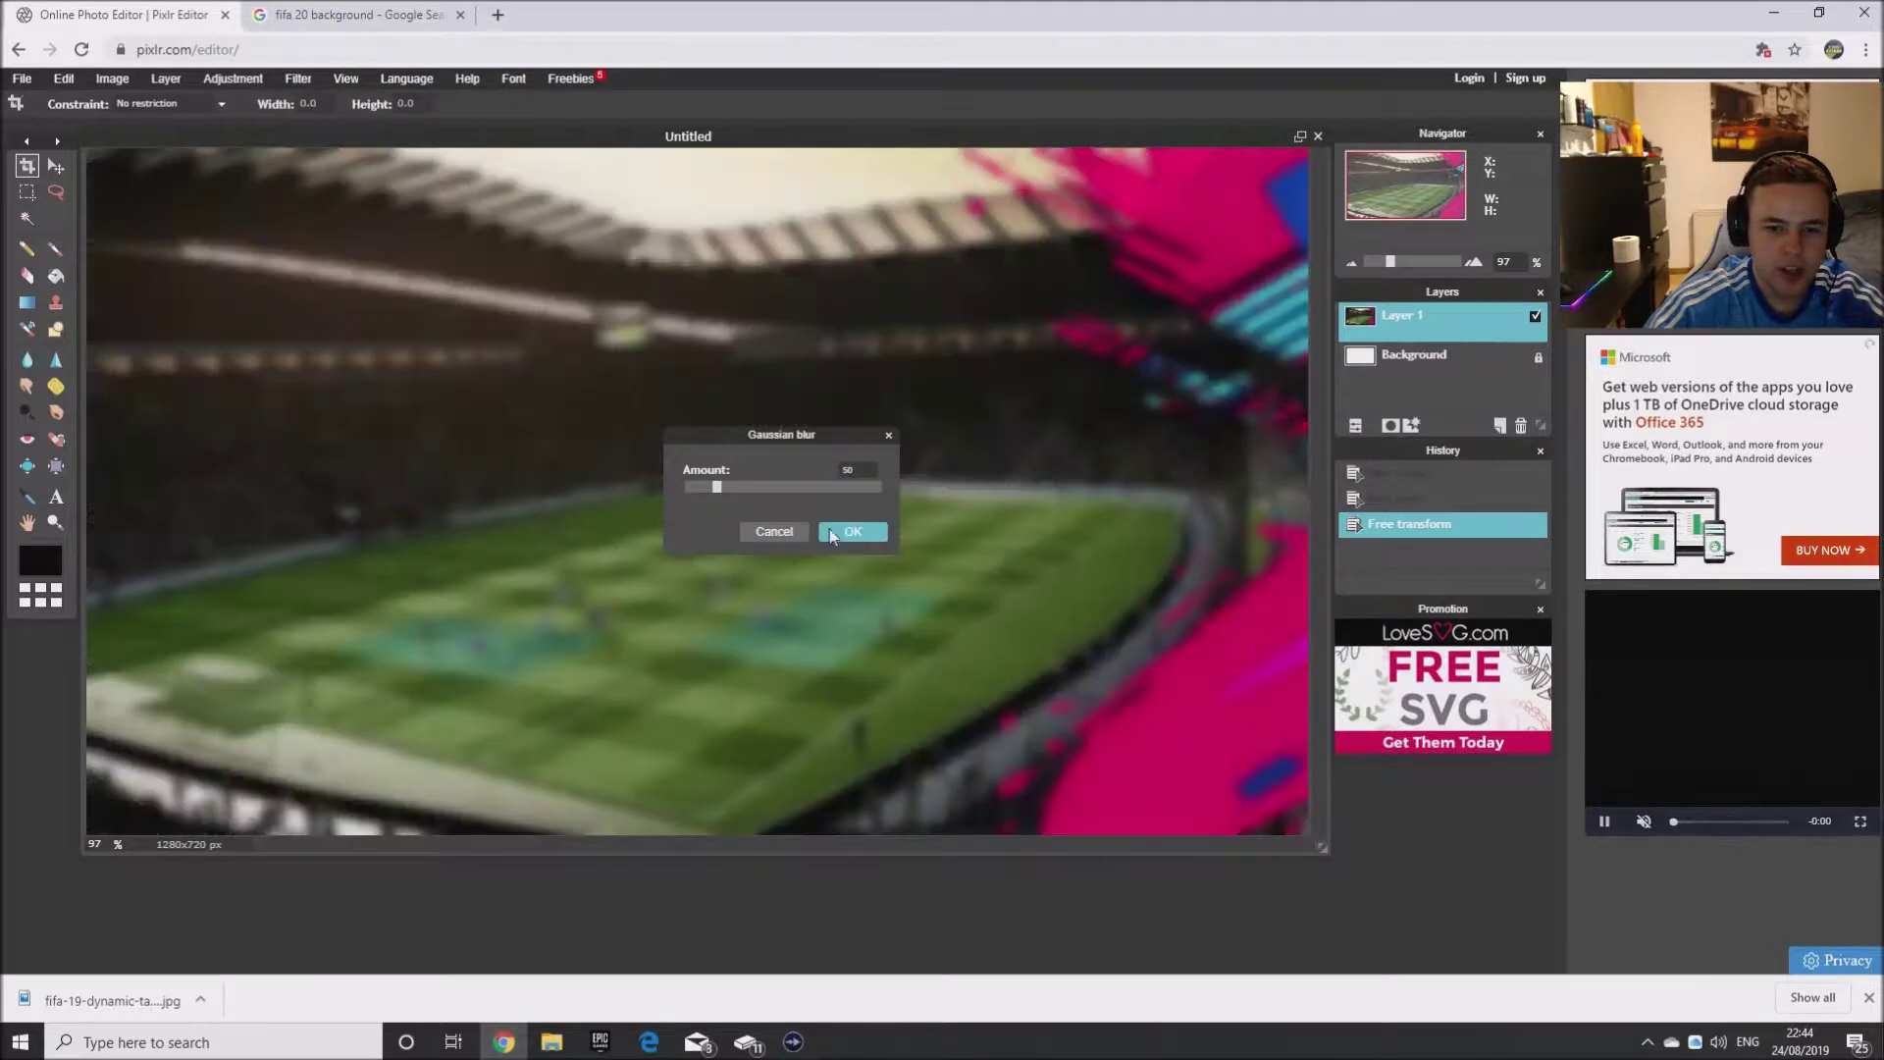
left_click(832, 534)
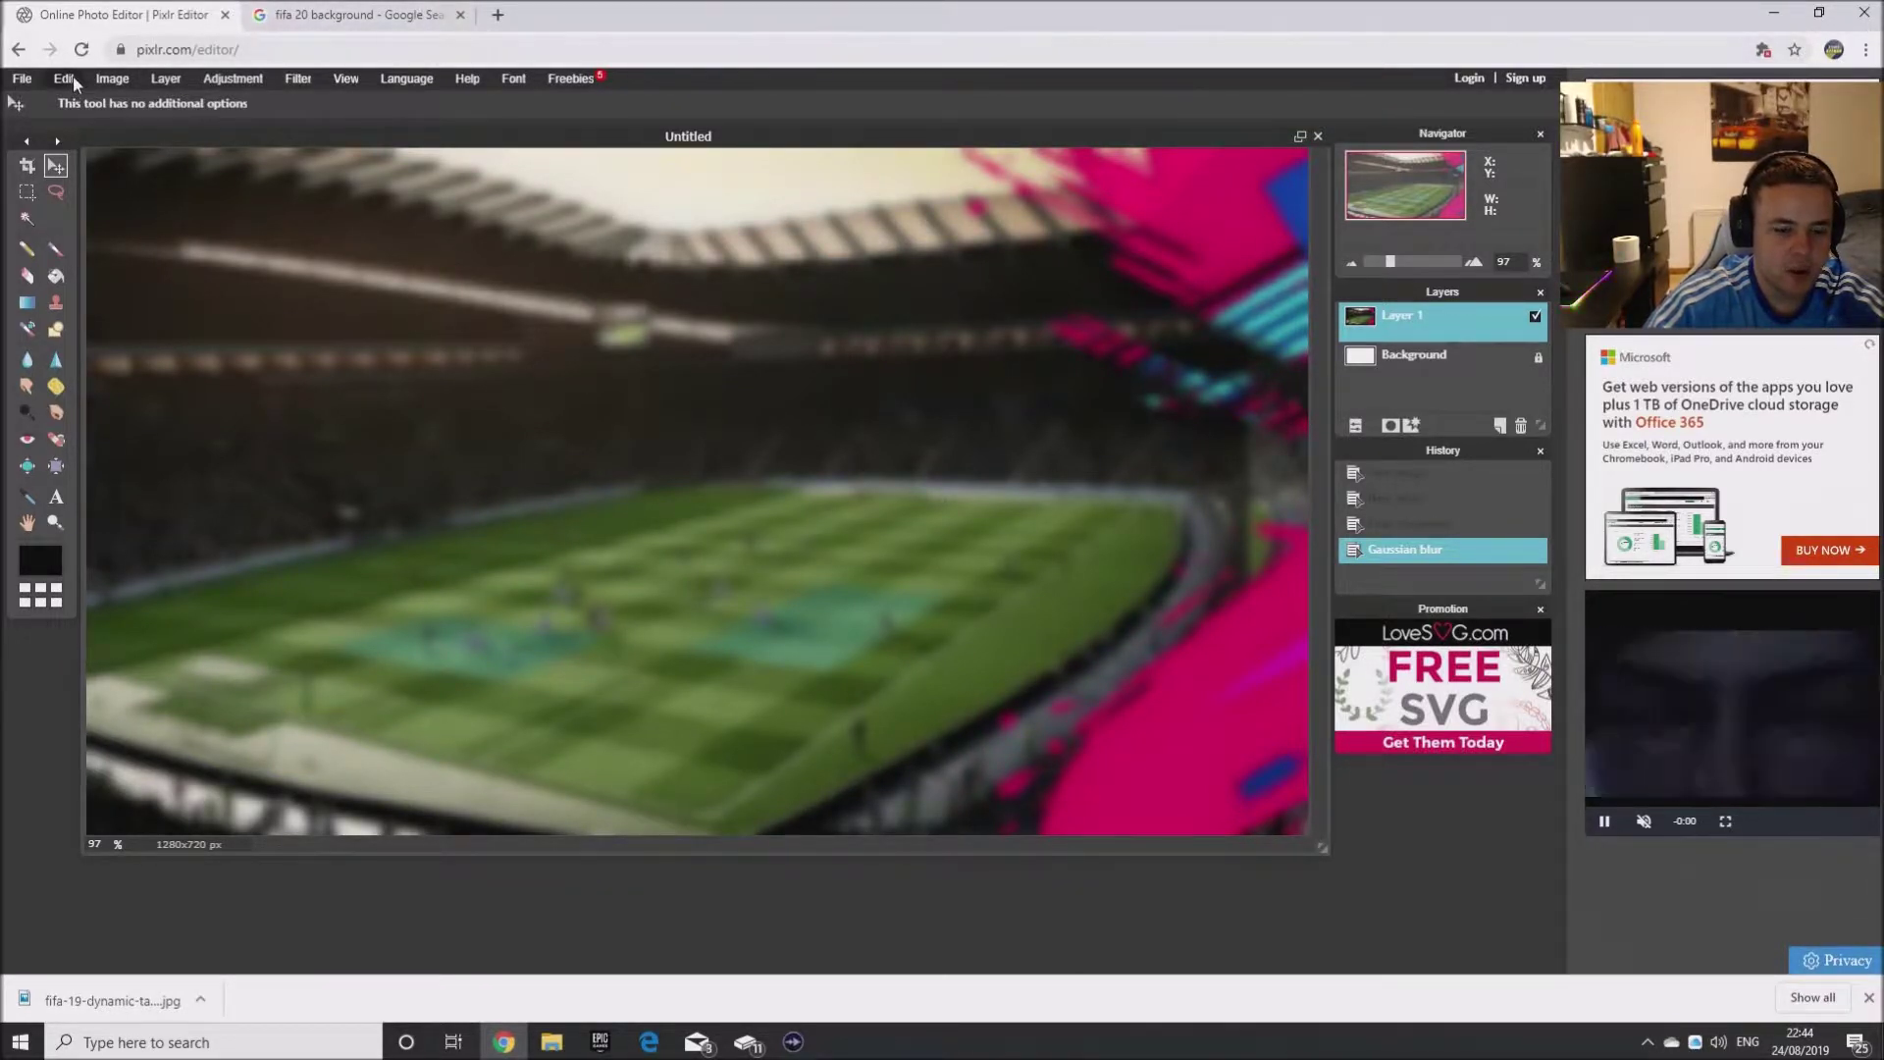
- Delete the three fifarosters-download PNGs from the Downloads folder in File Explorer
left_click(551, 1042)
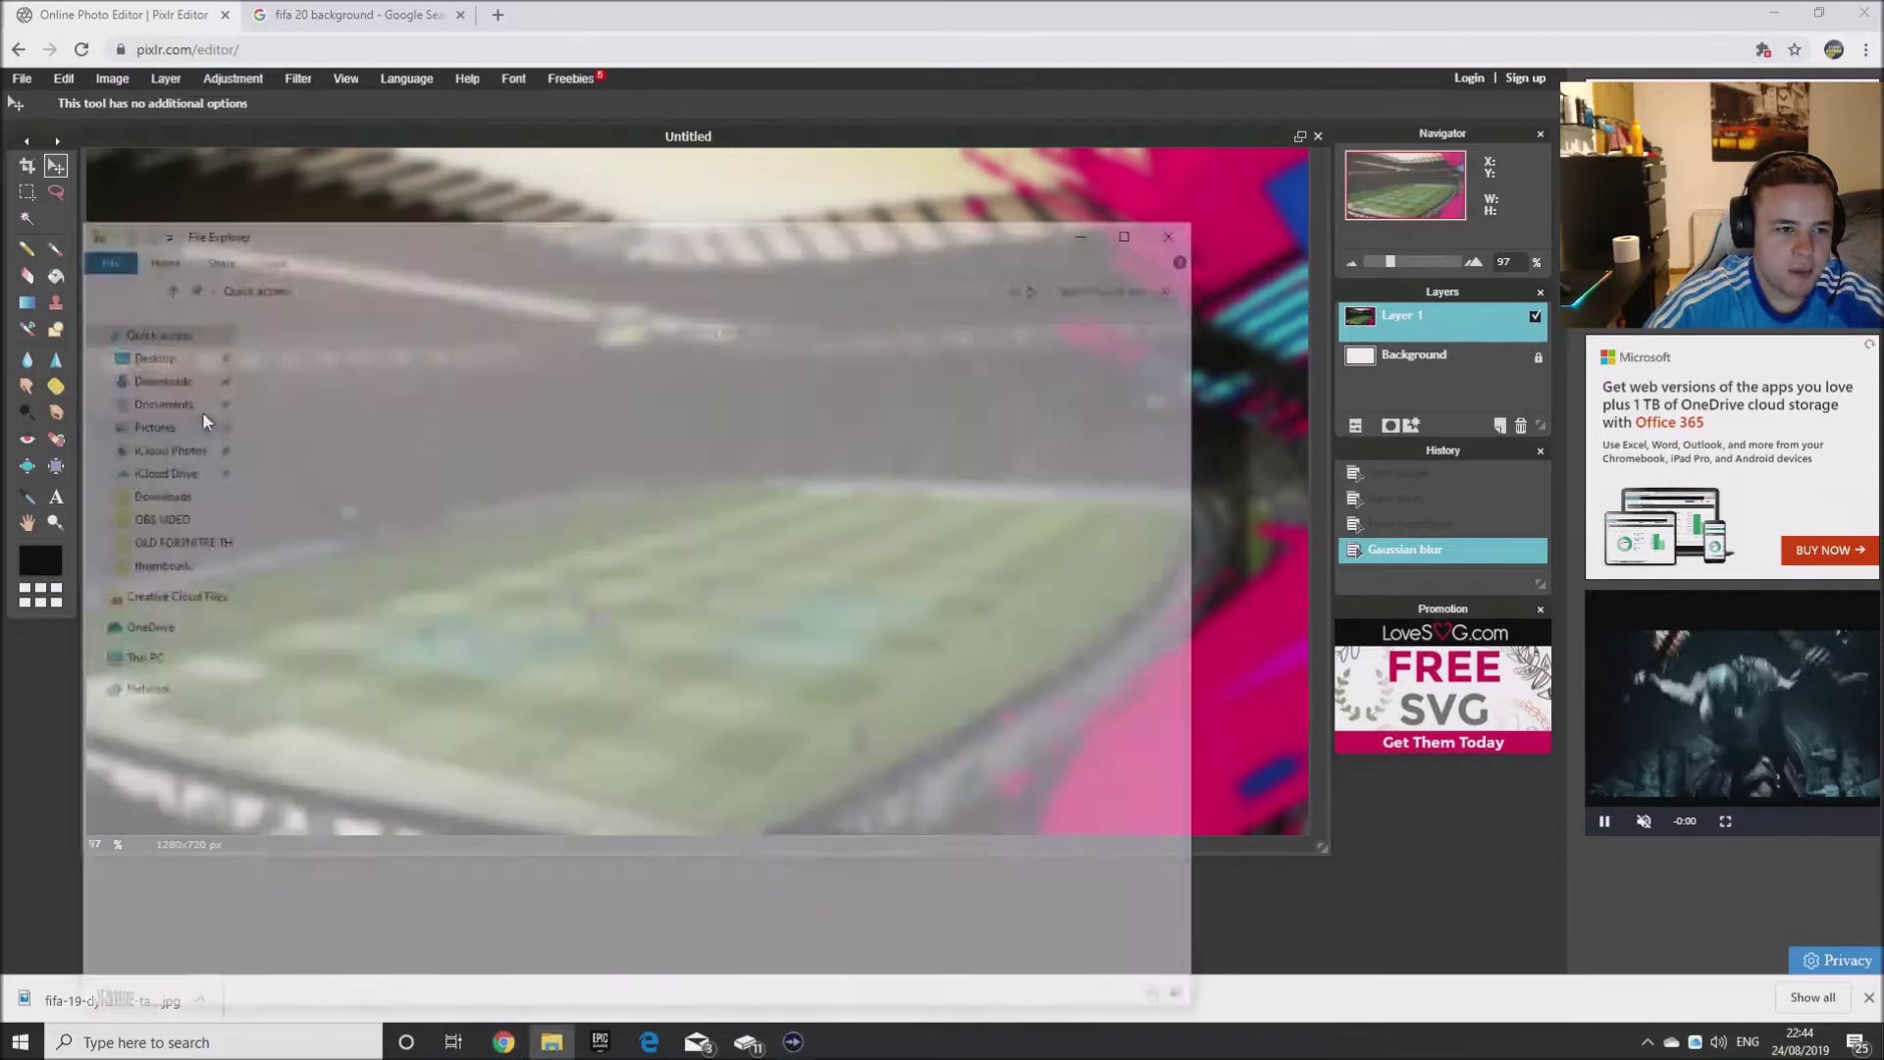
left_click(172, 376)
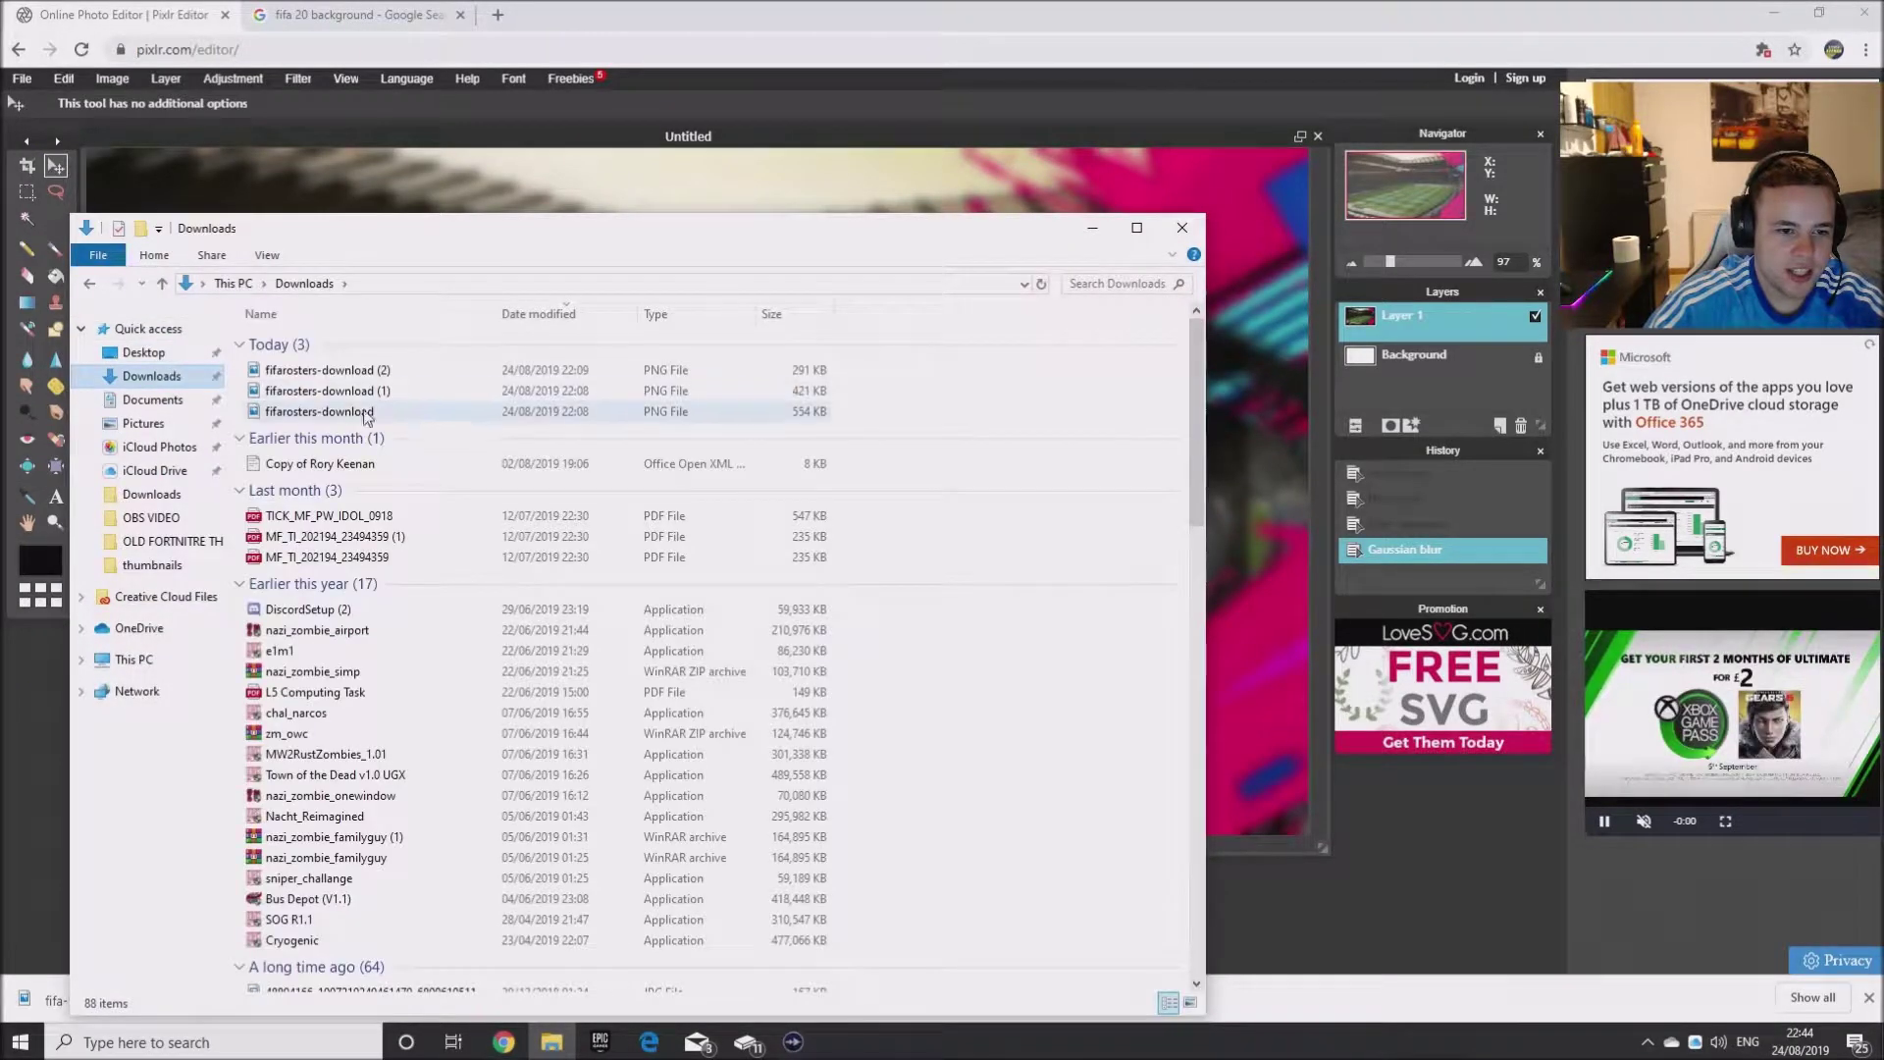
left_click_drag(859, 420, 739, 377)
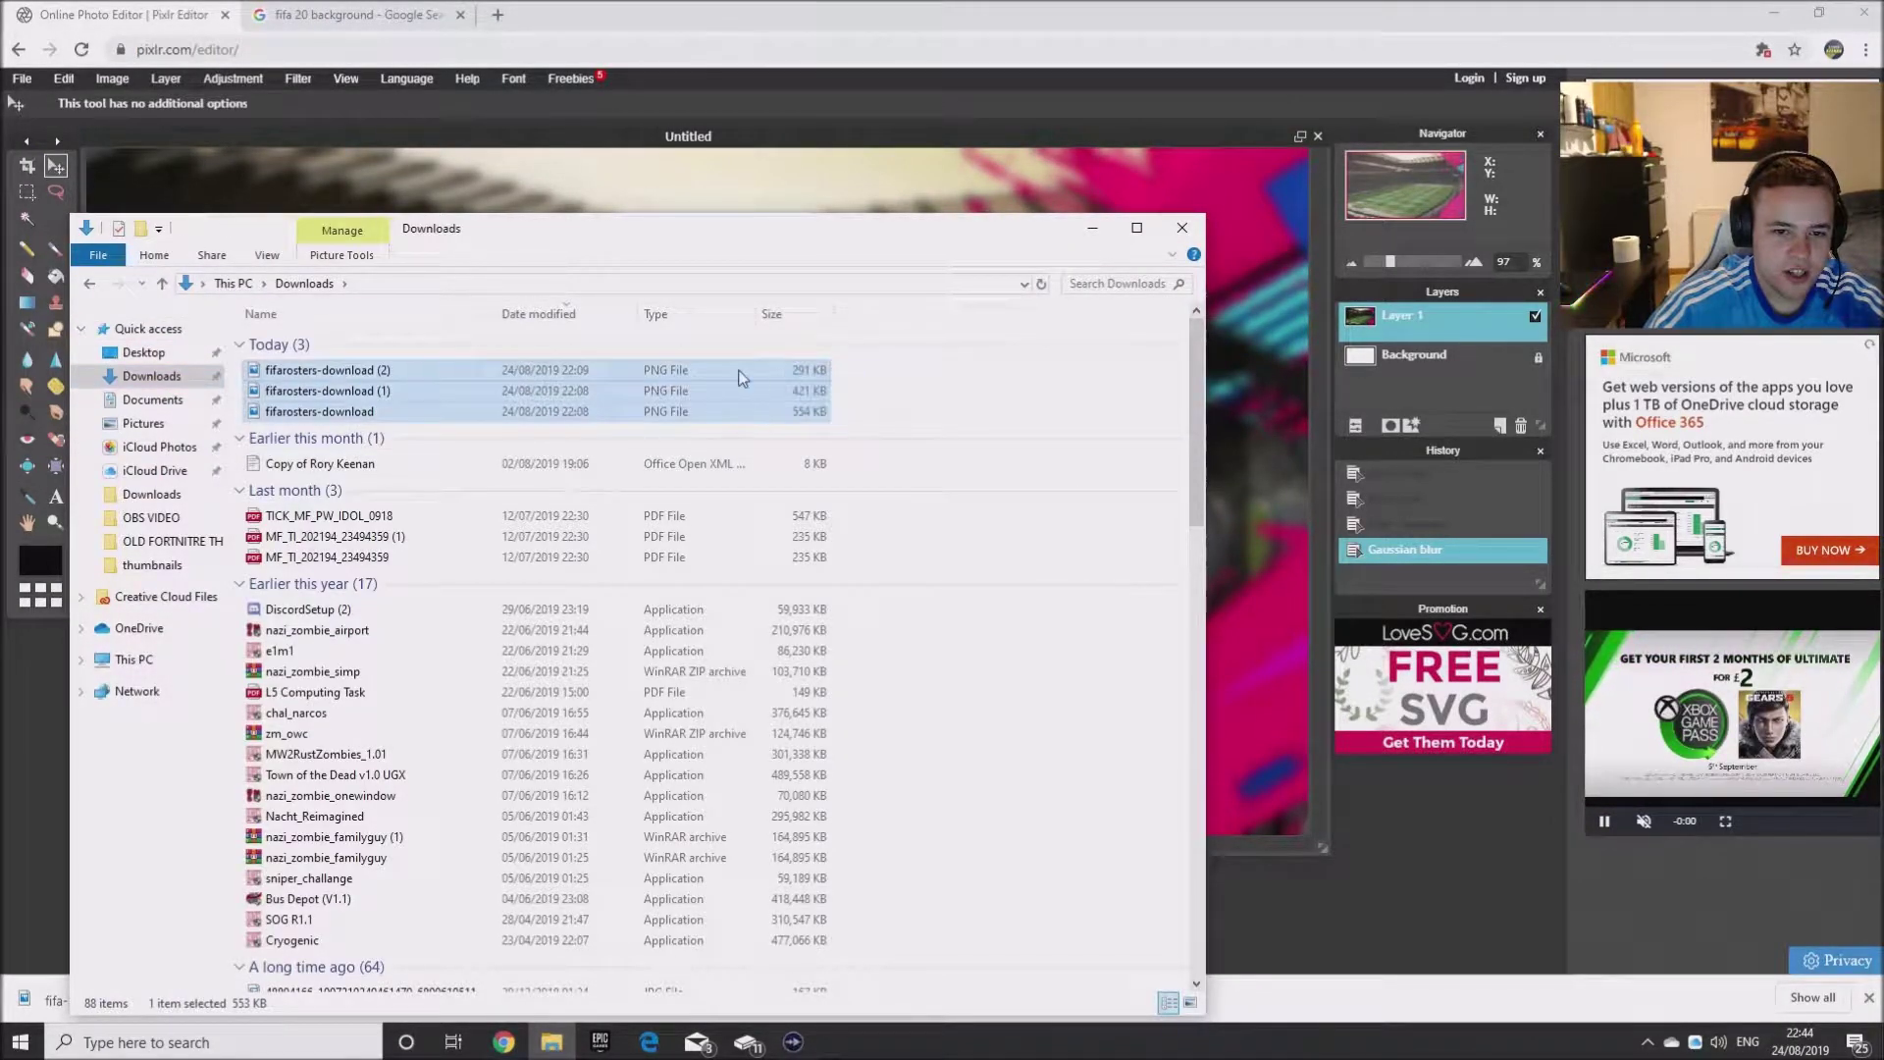
right_click(739, 377)
left_click(883, 952)
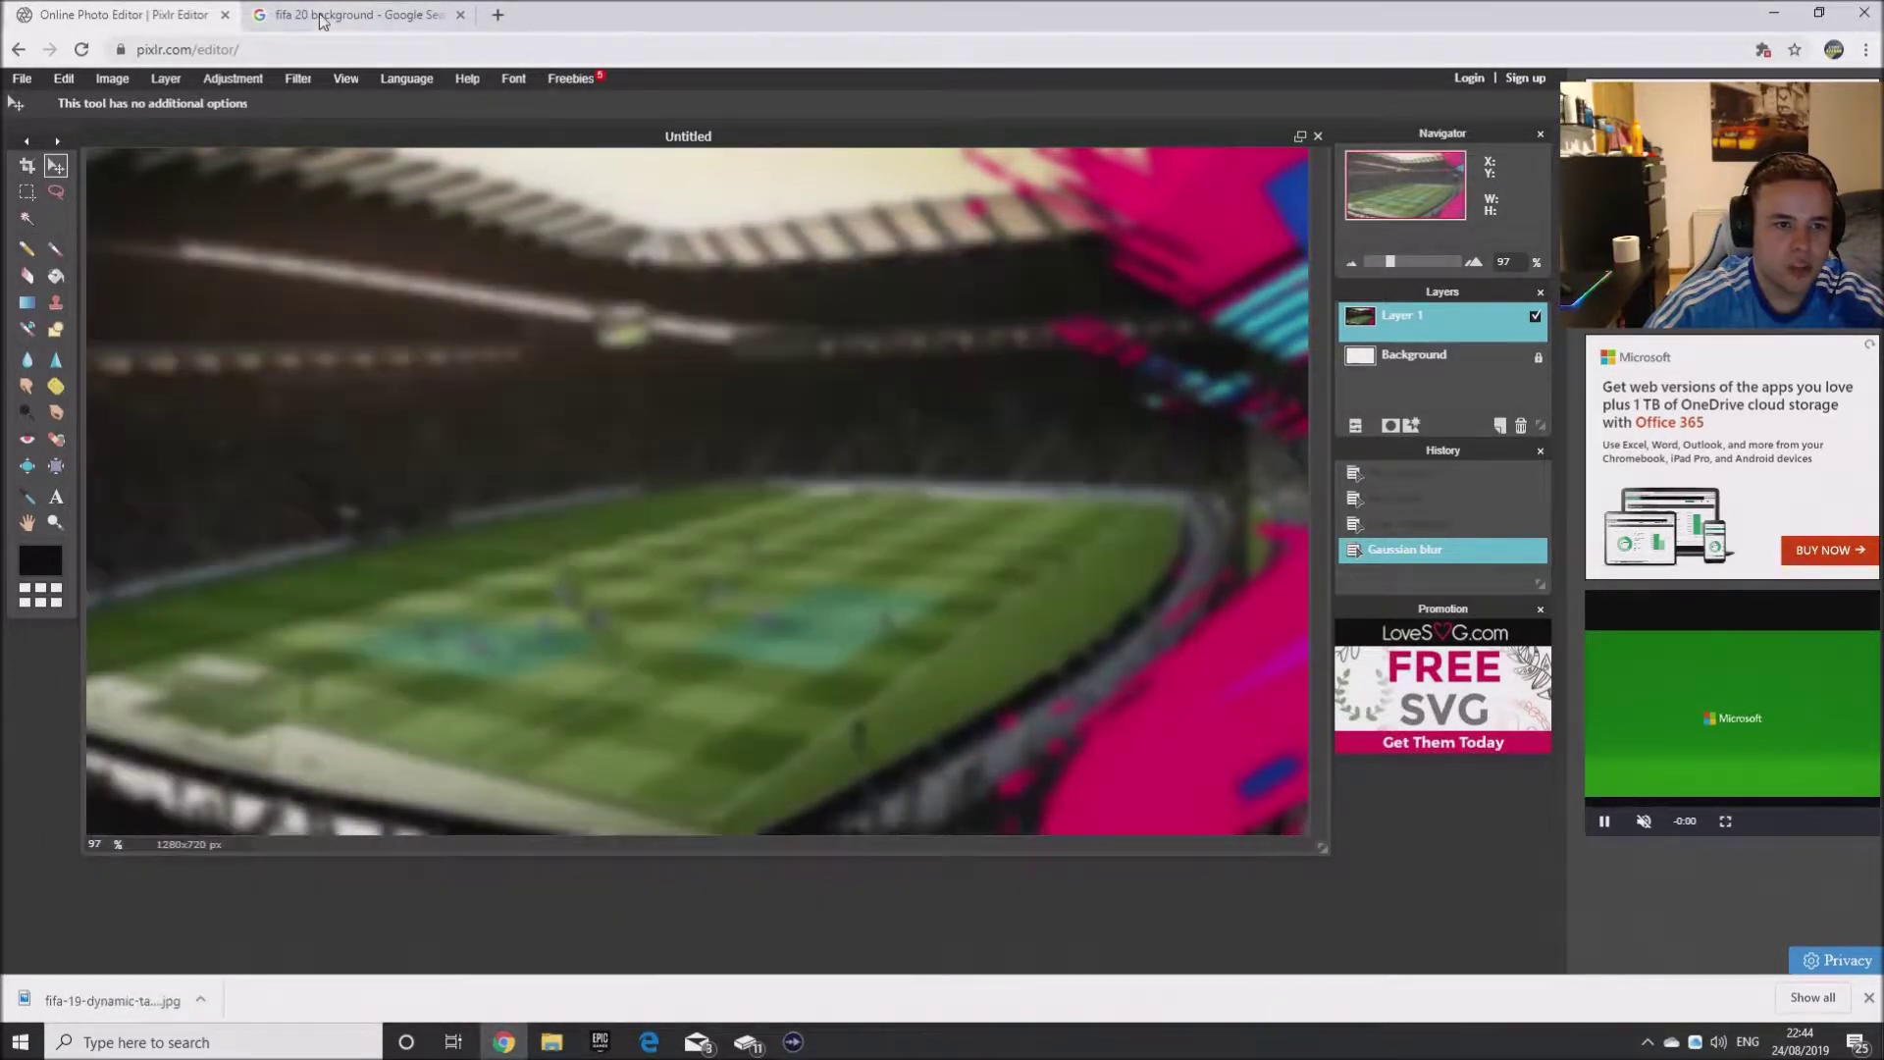
- Search Google for 'fifa rosters' and open the FifaRosters pack opener result
left_click(334, 14)
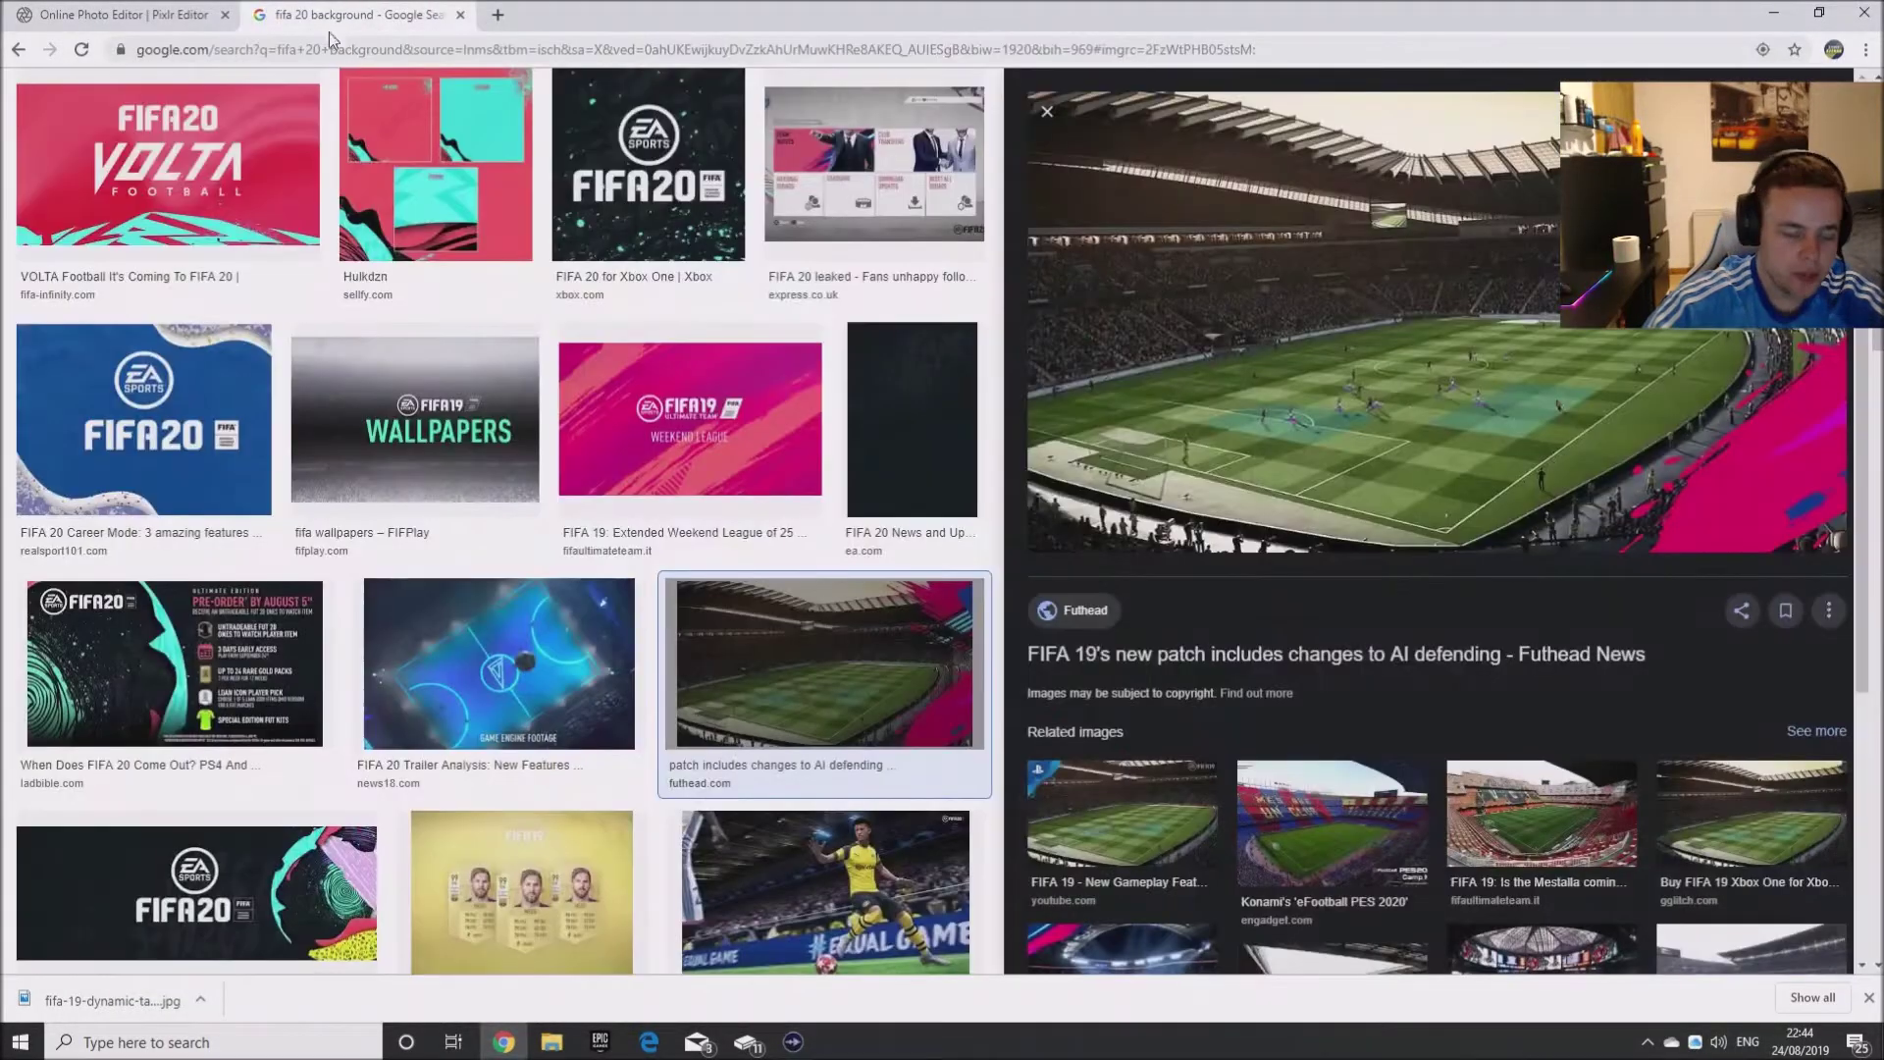
left_click(338, 51)
type("fifa")
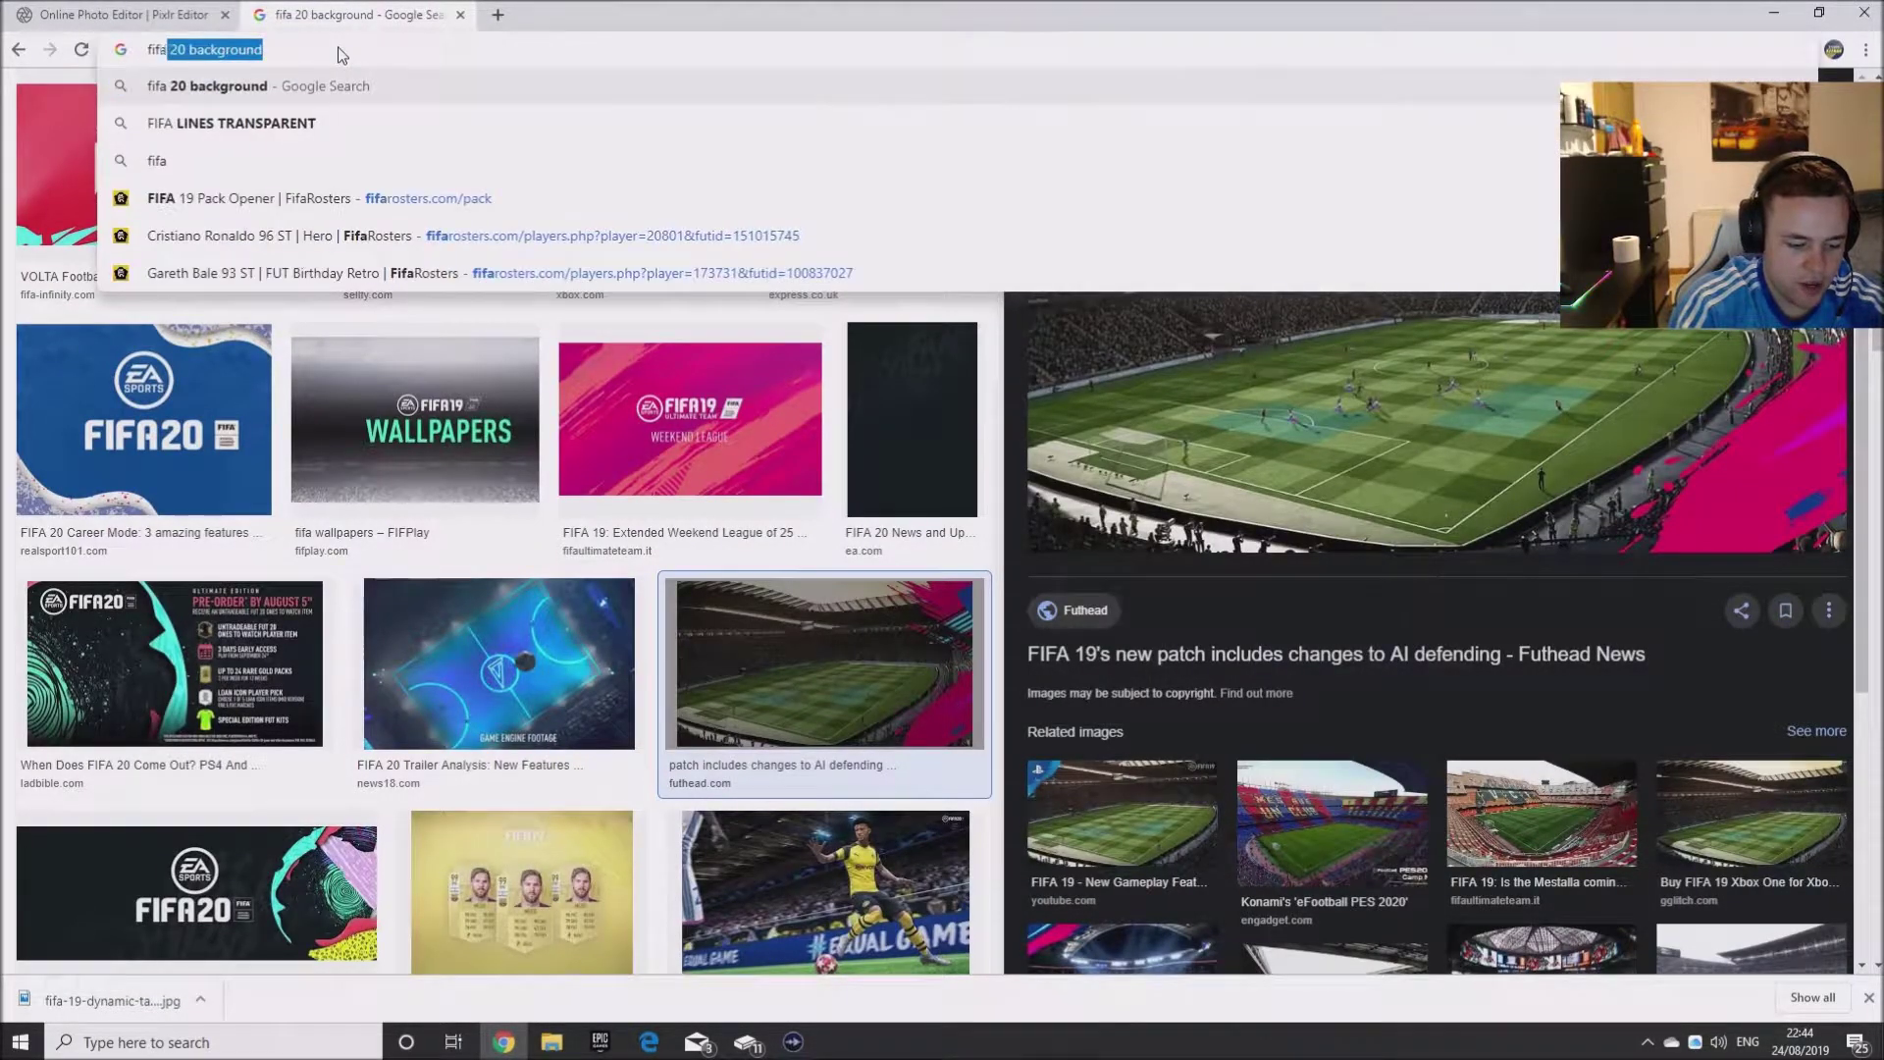
type(" rosters")
key("Return")
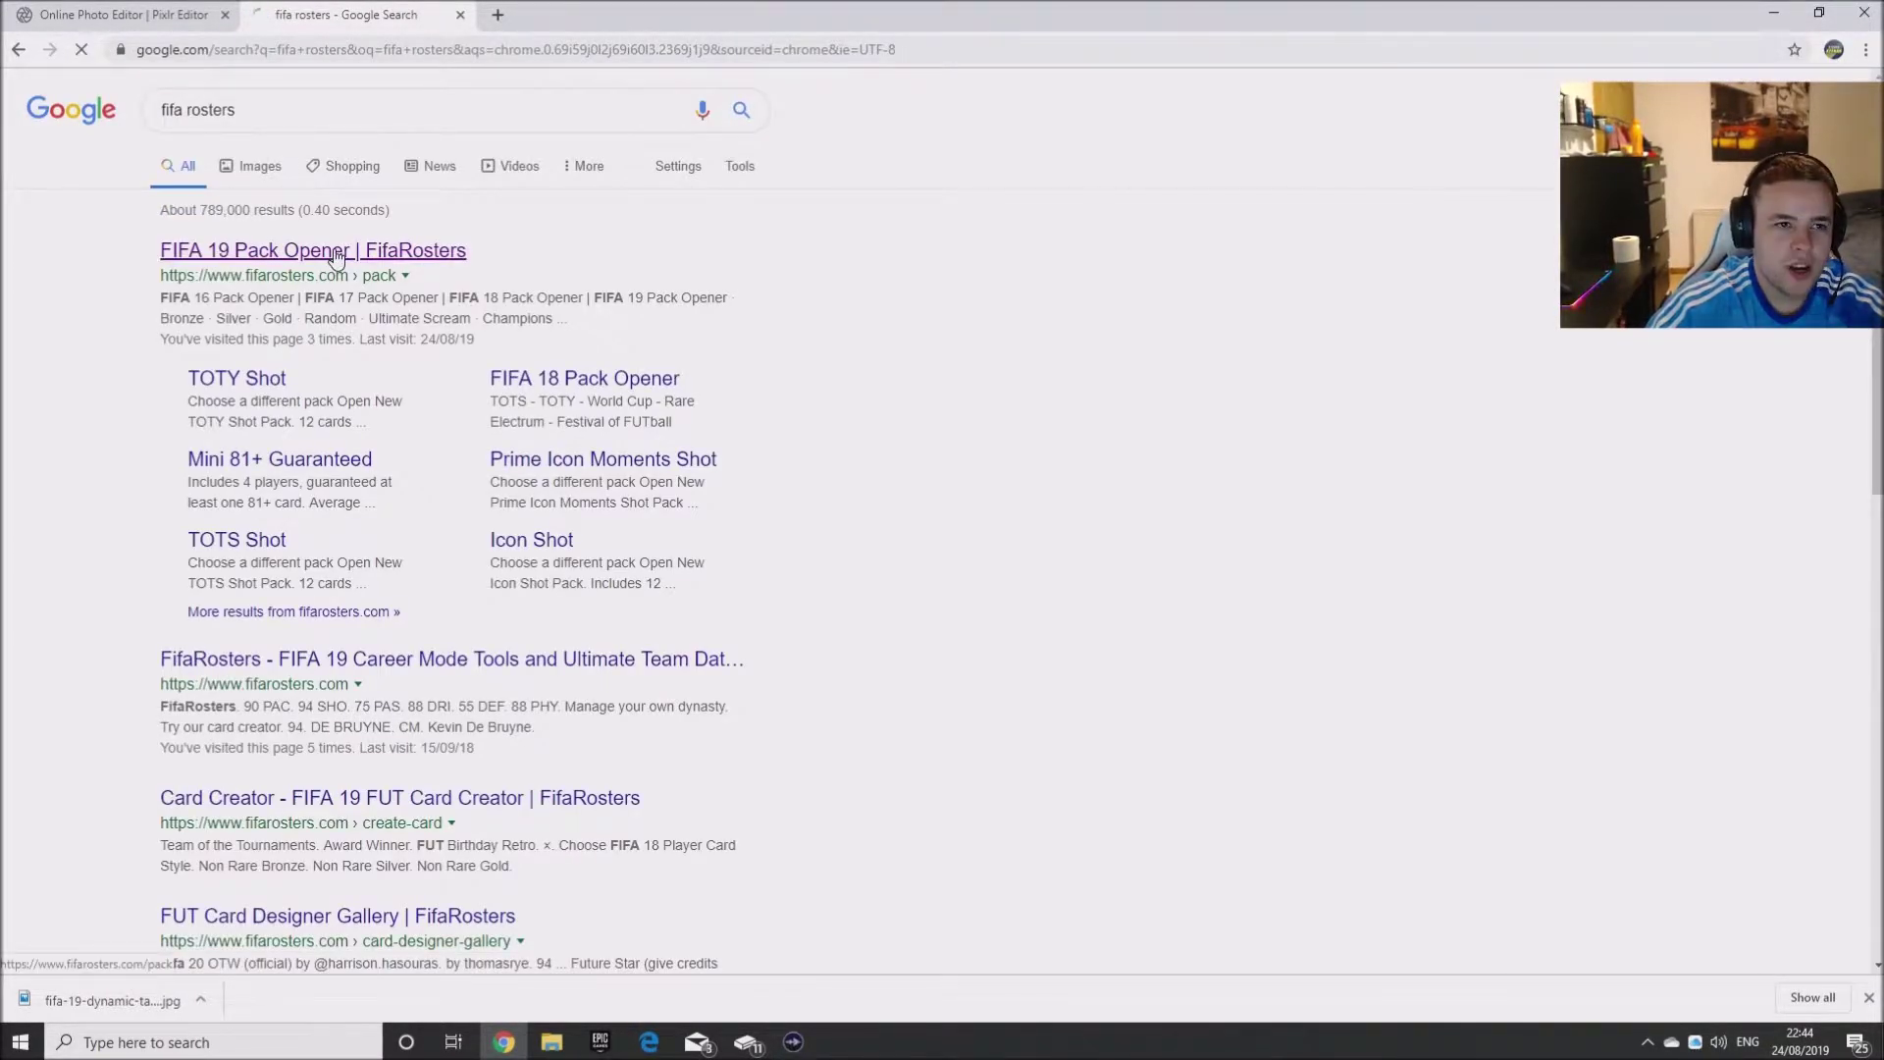
left_click(335, 252)
- Download the 93 ST FUT Birthday card image from FifaRosters
left_click(455, 93)
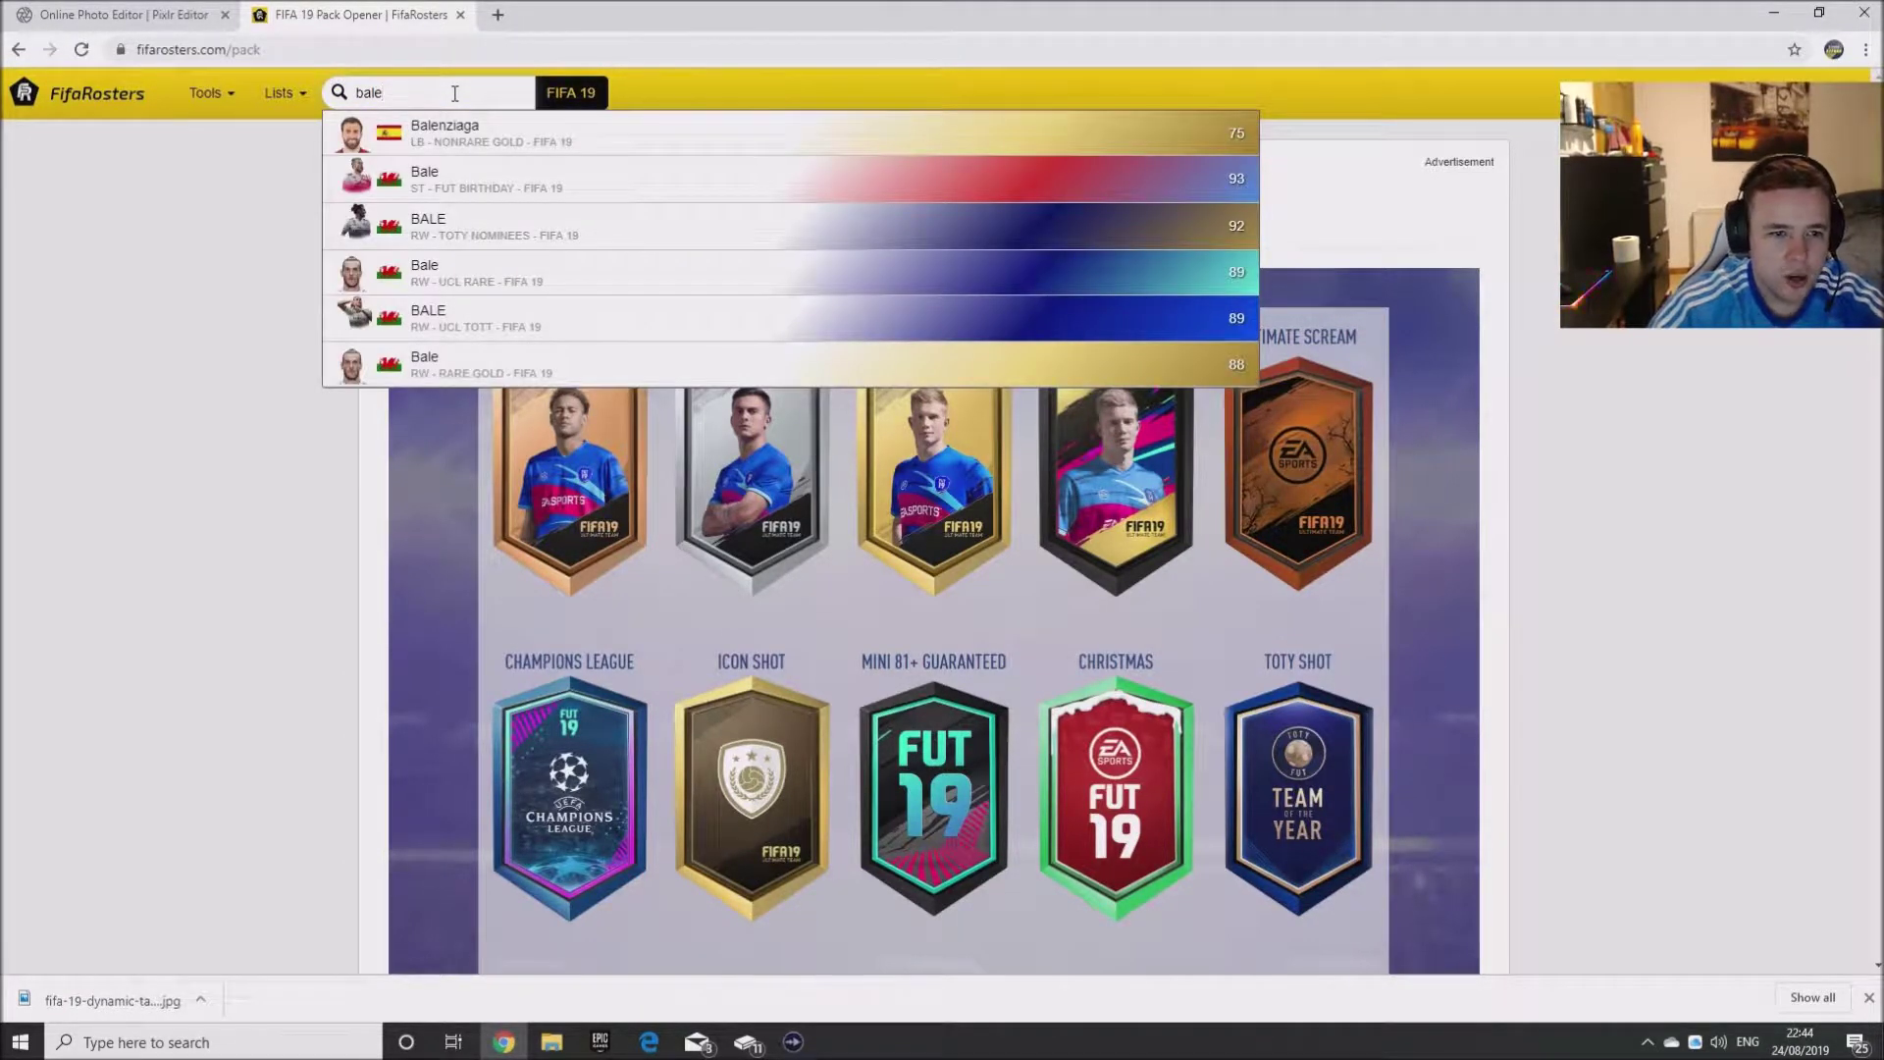
left_click(525, 194)
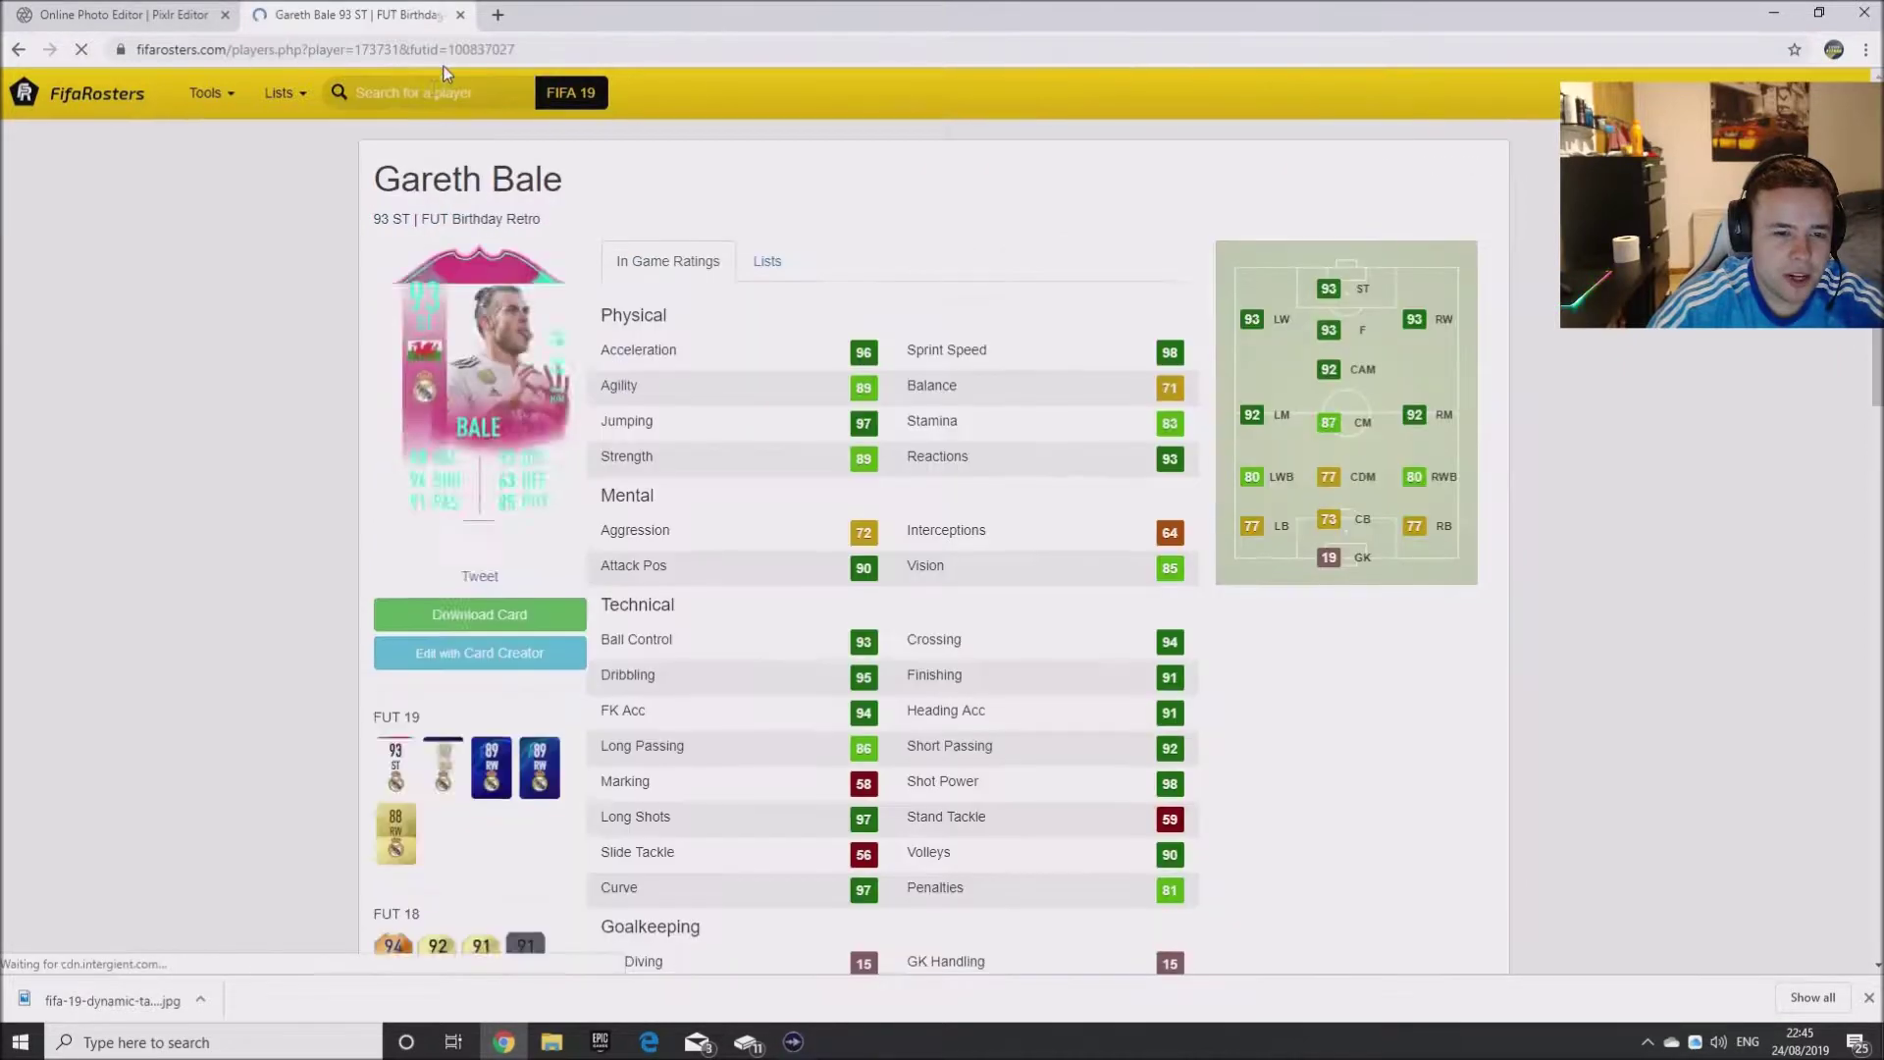
left_click(523, 608)
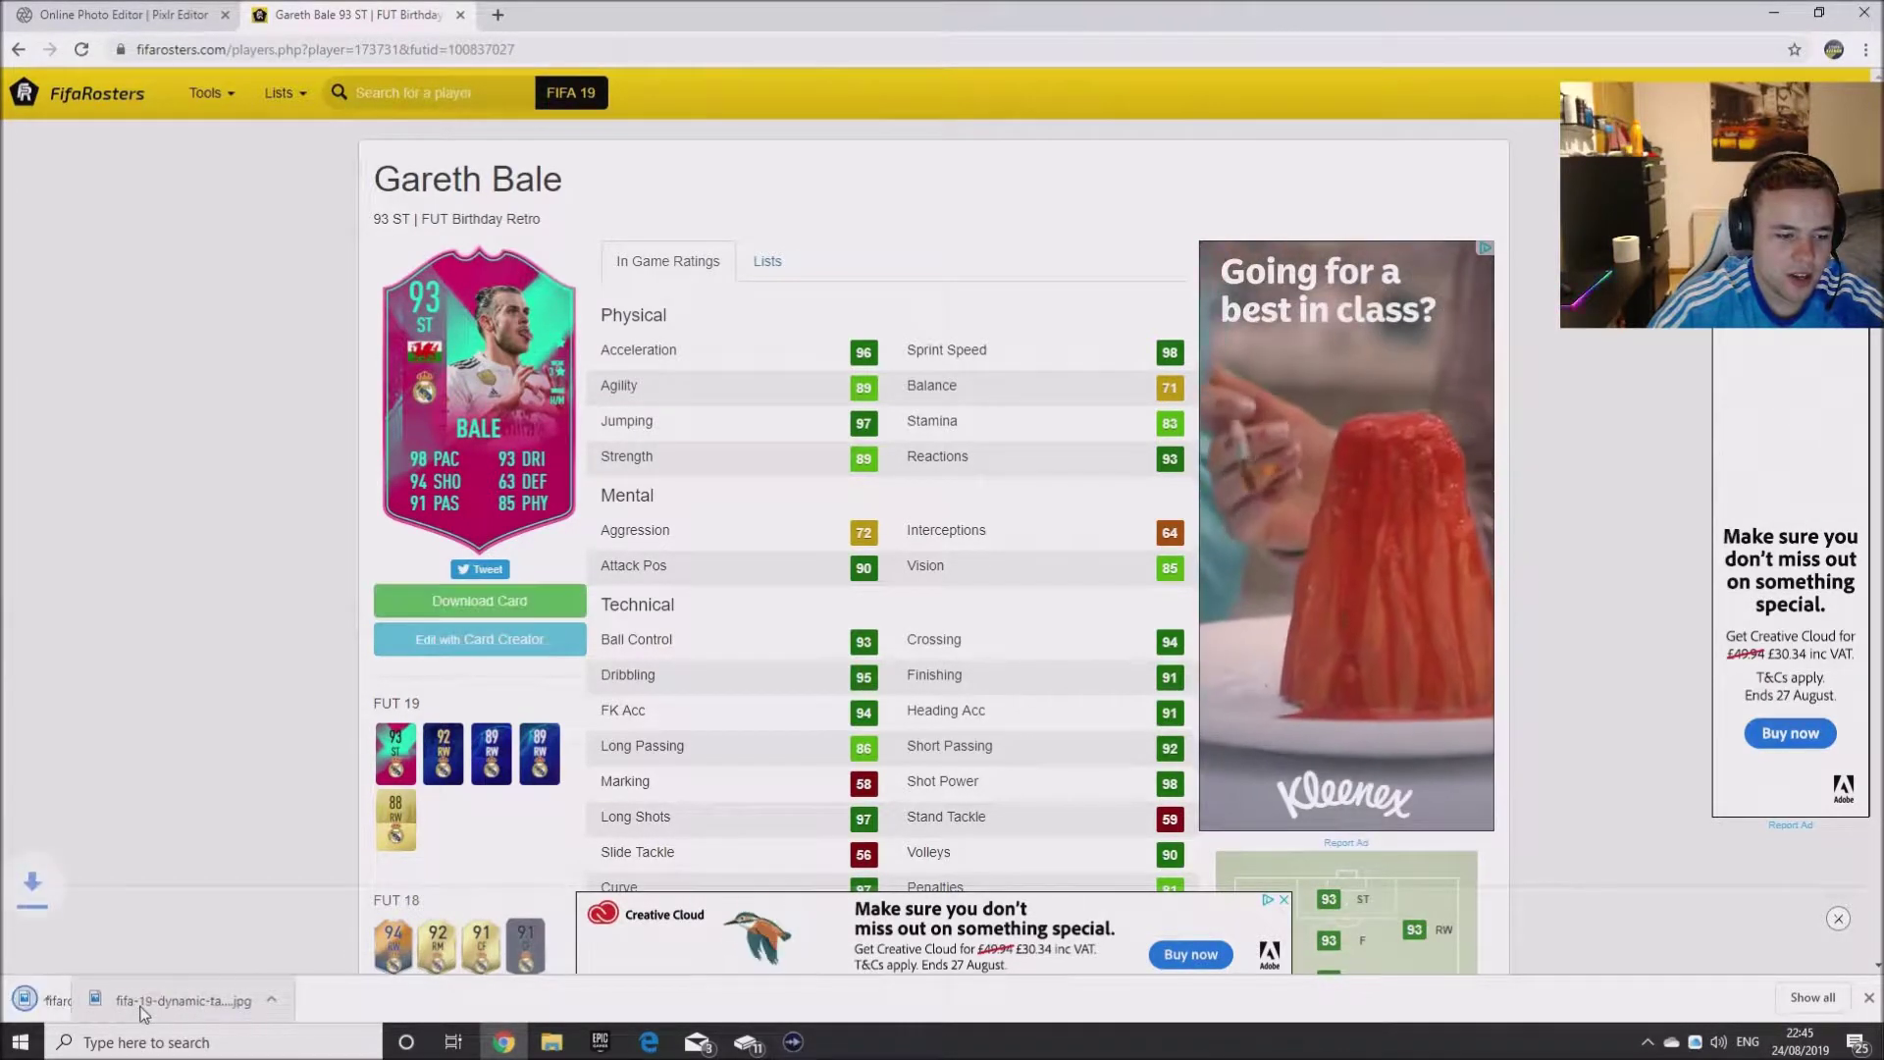
- Search 'ronaldo' and download his 94 ST Rare Gold card image
left_click(421, 95)
type("ronaldo")
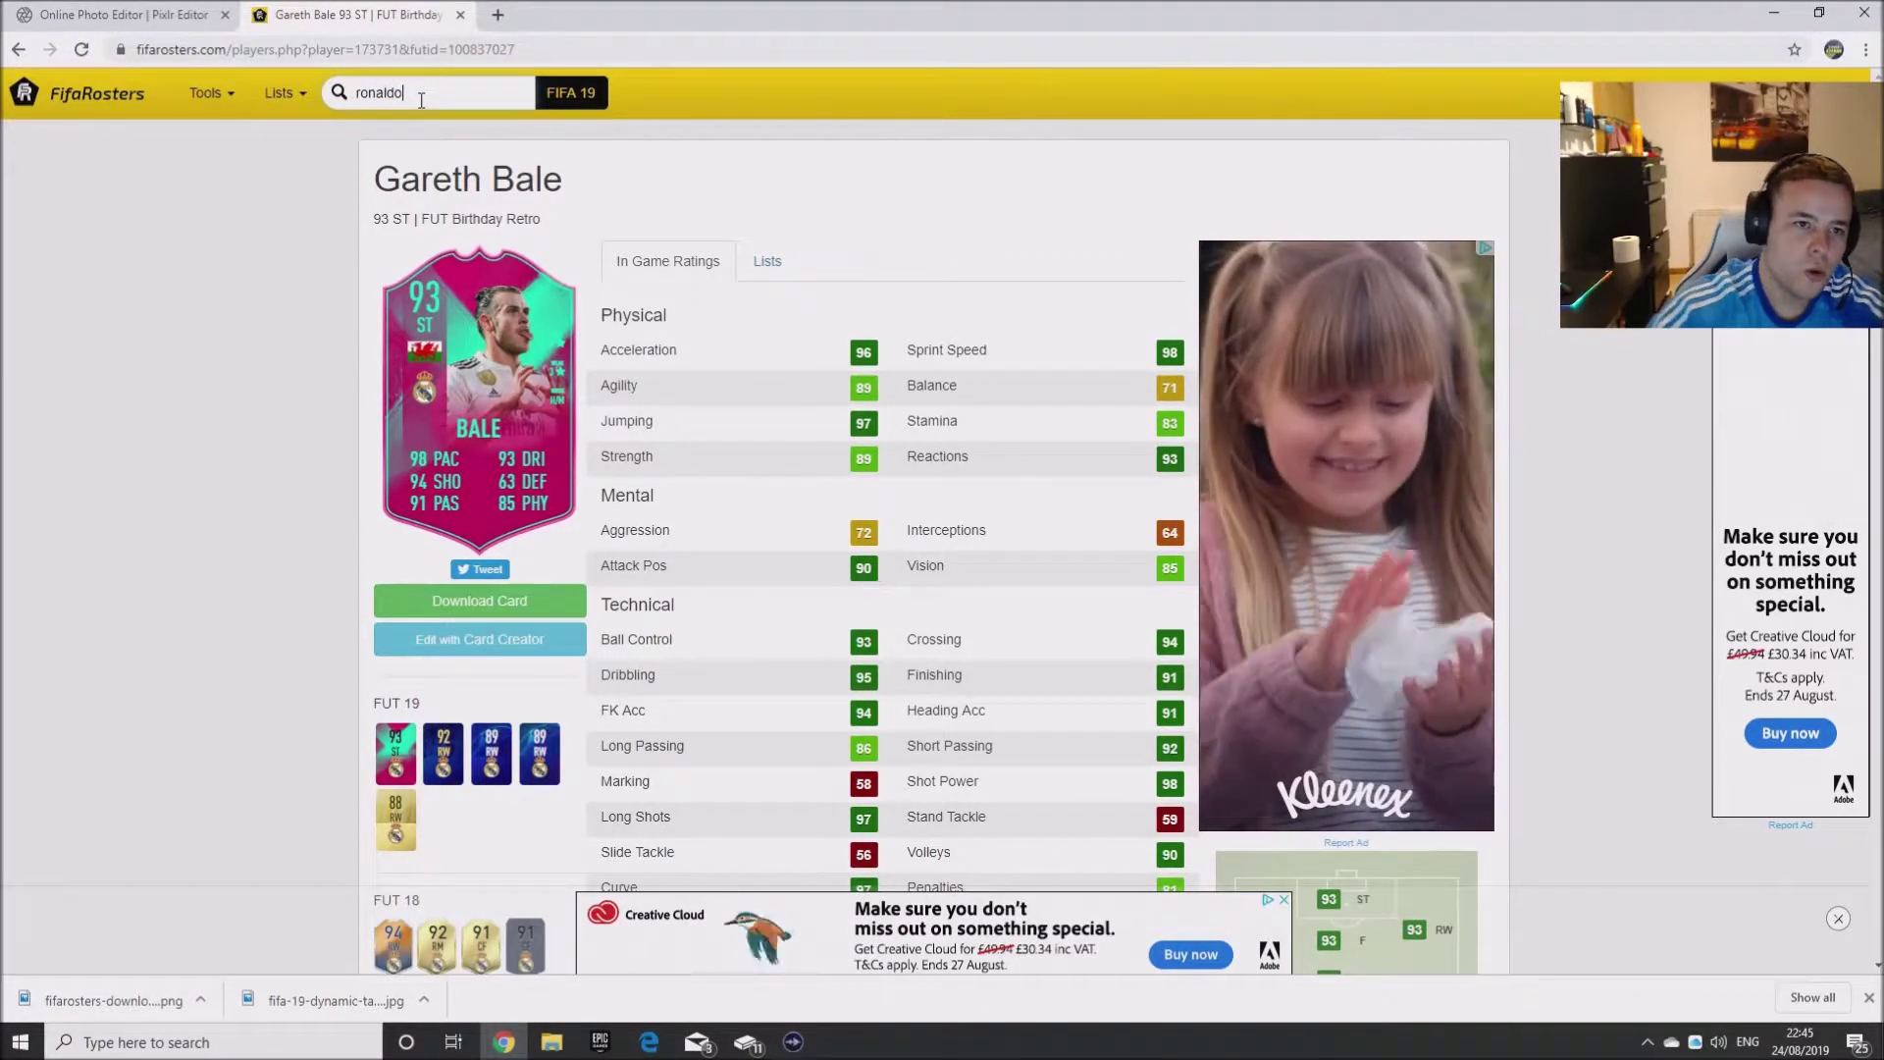
scroll(684, 337, "down", 1)
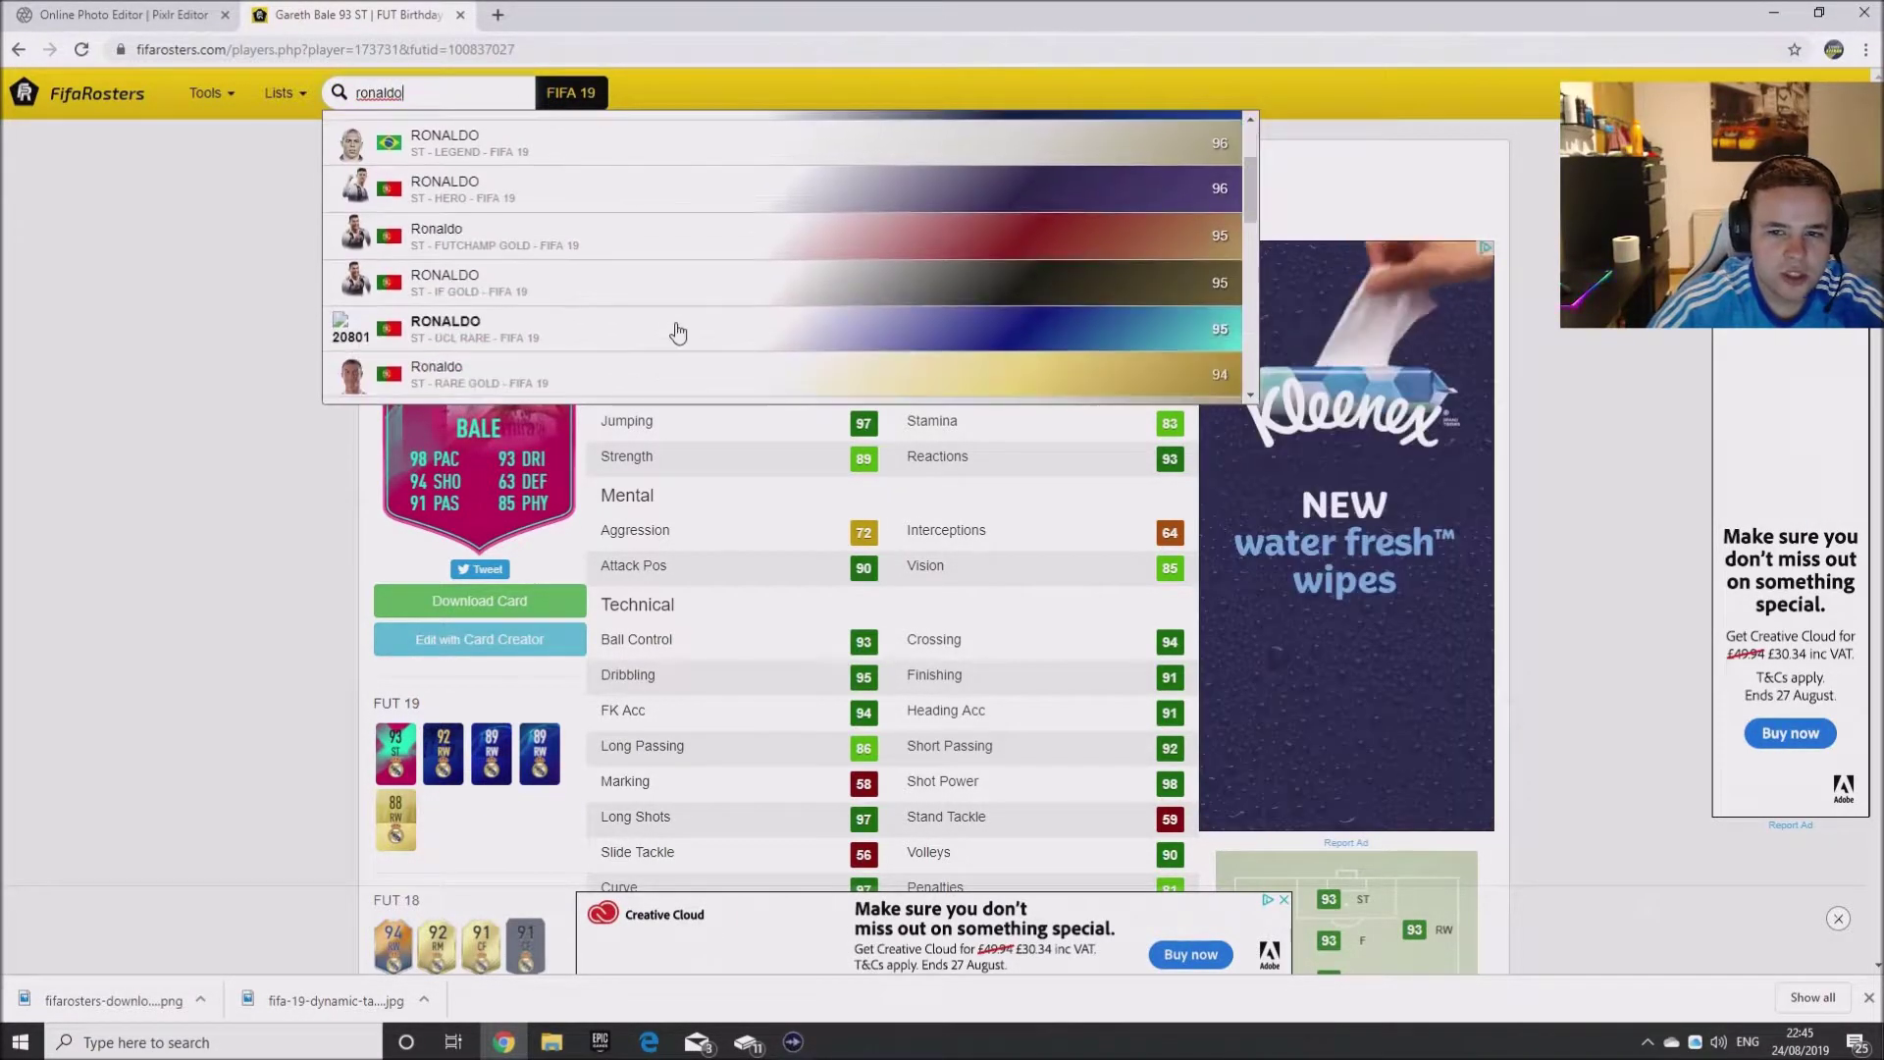
scroll(599, 243, "down", 1)
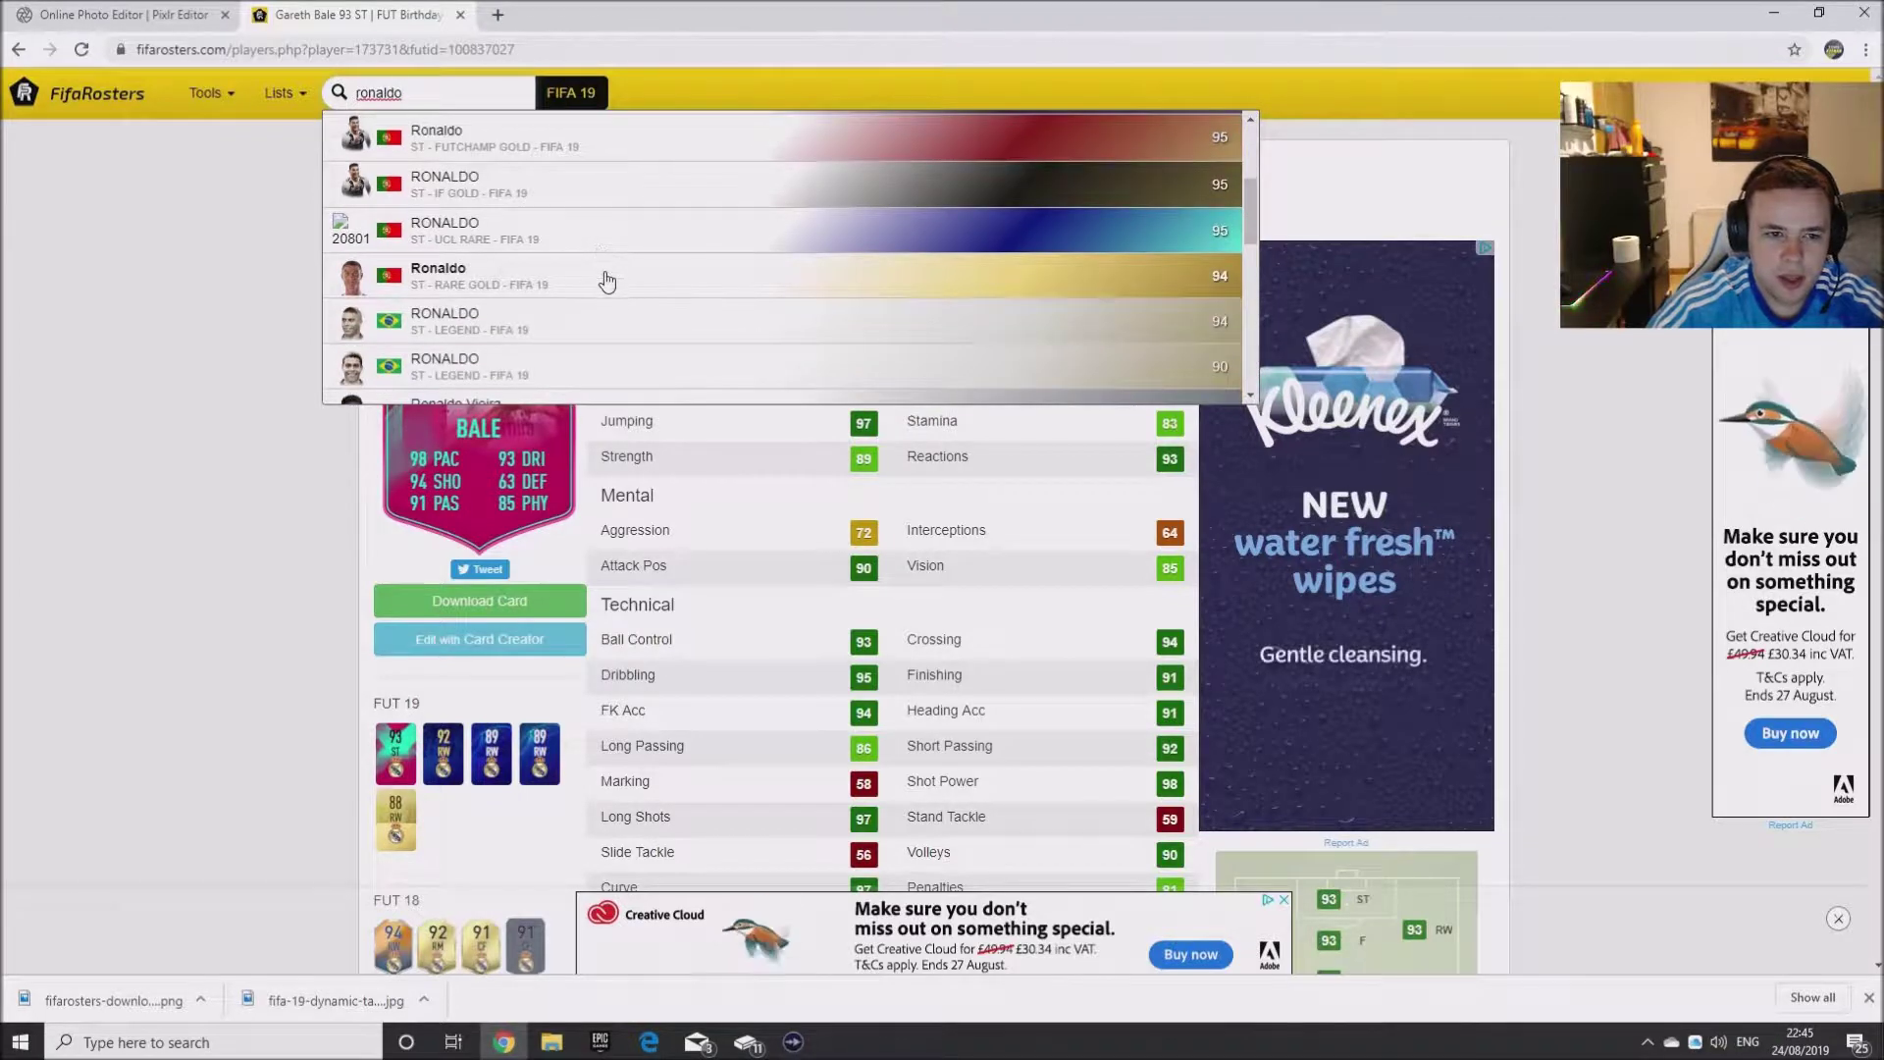
scroll(580, 252, "down", 1)
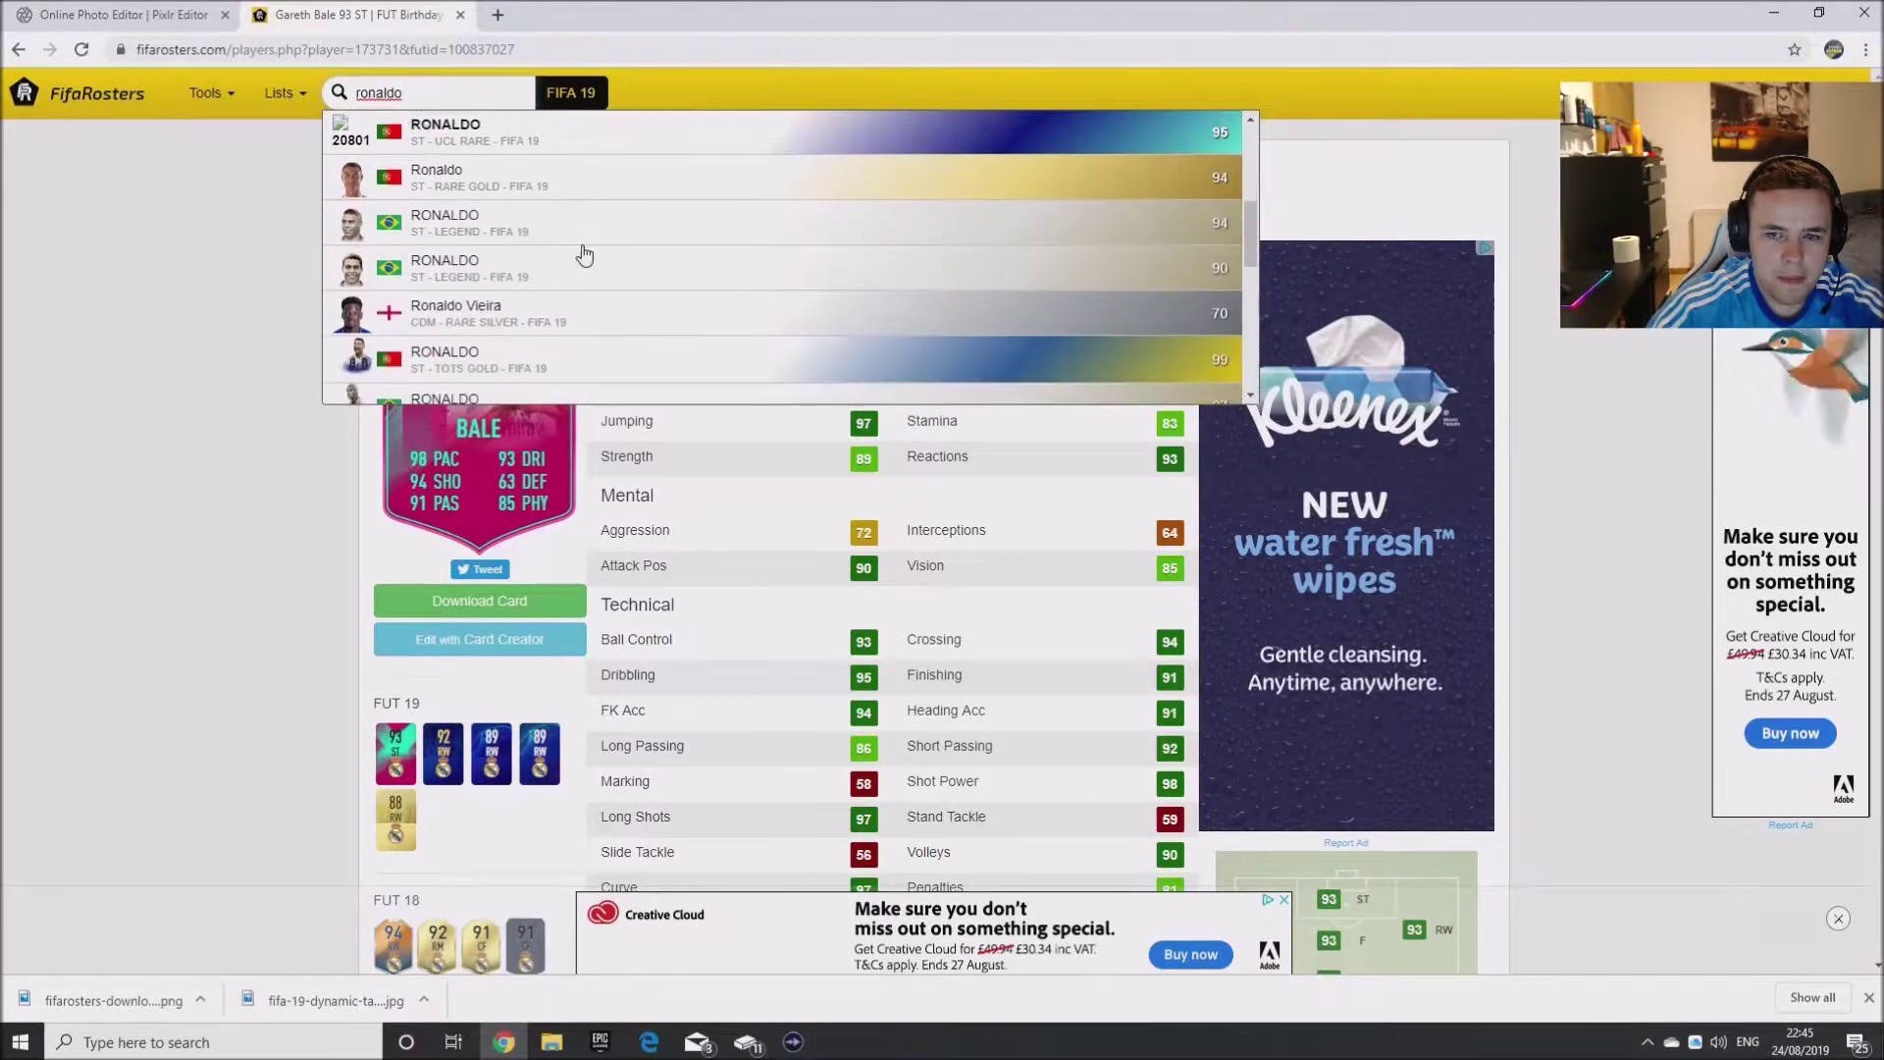
left_click(605, 186)
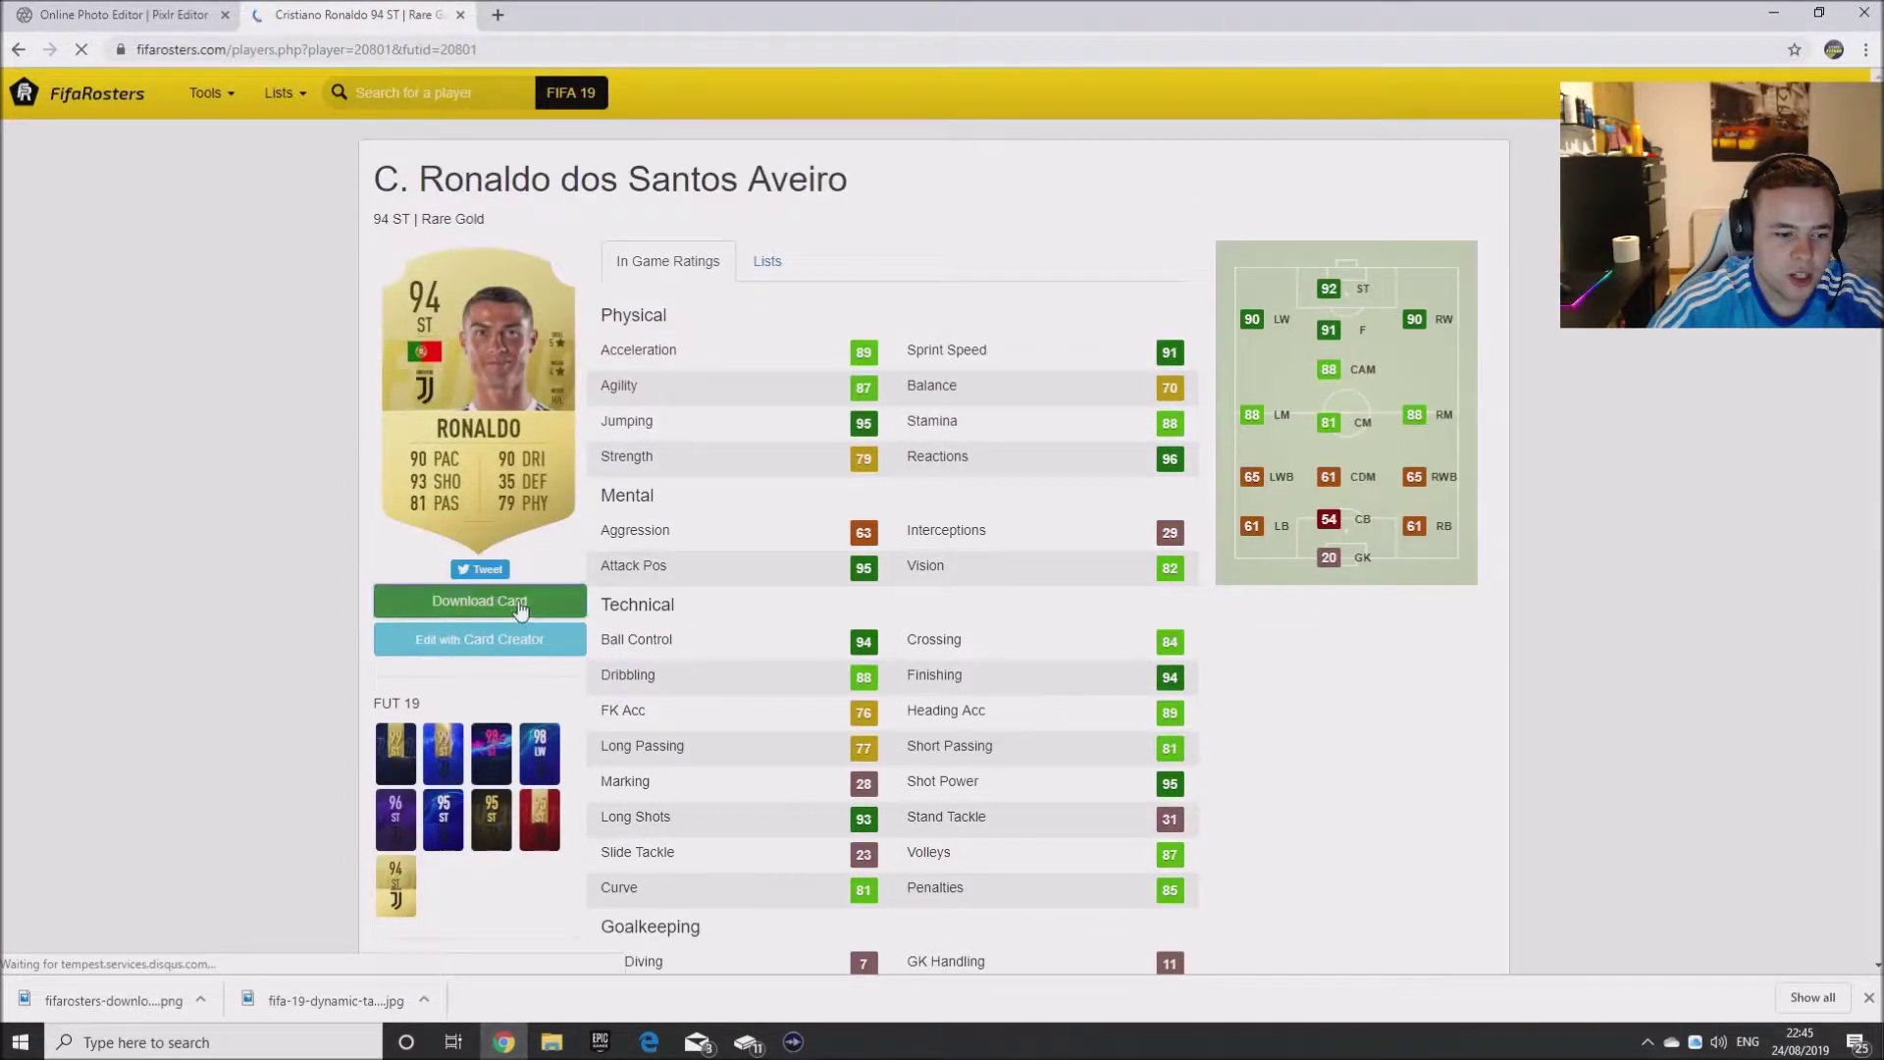
left_click(520, 610)
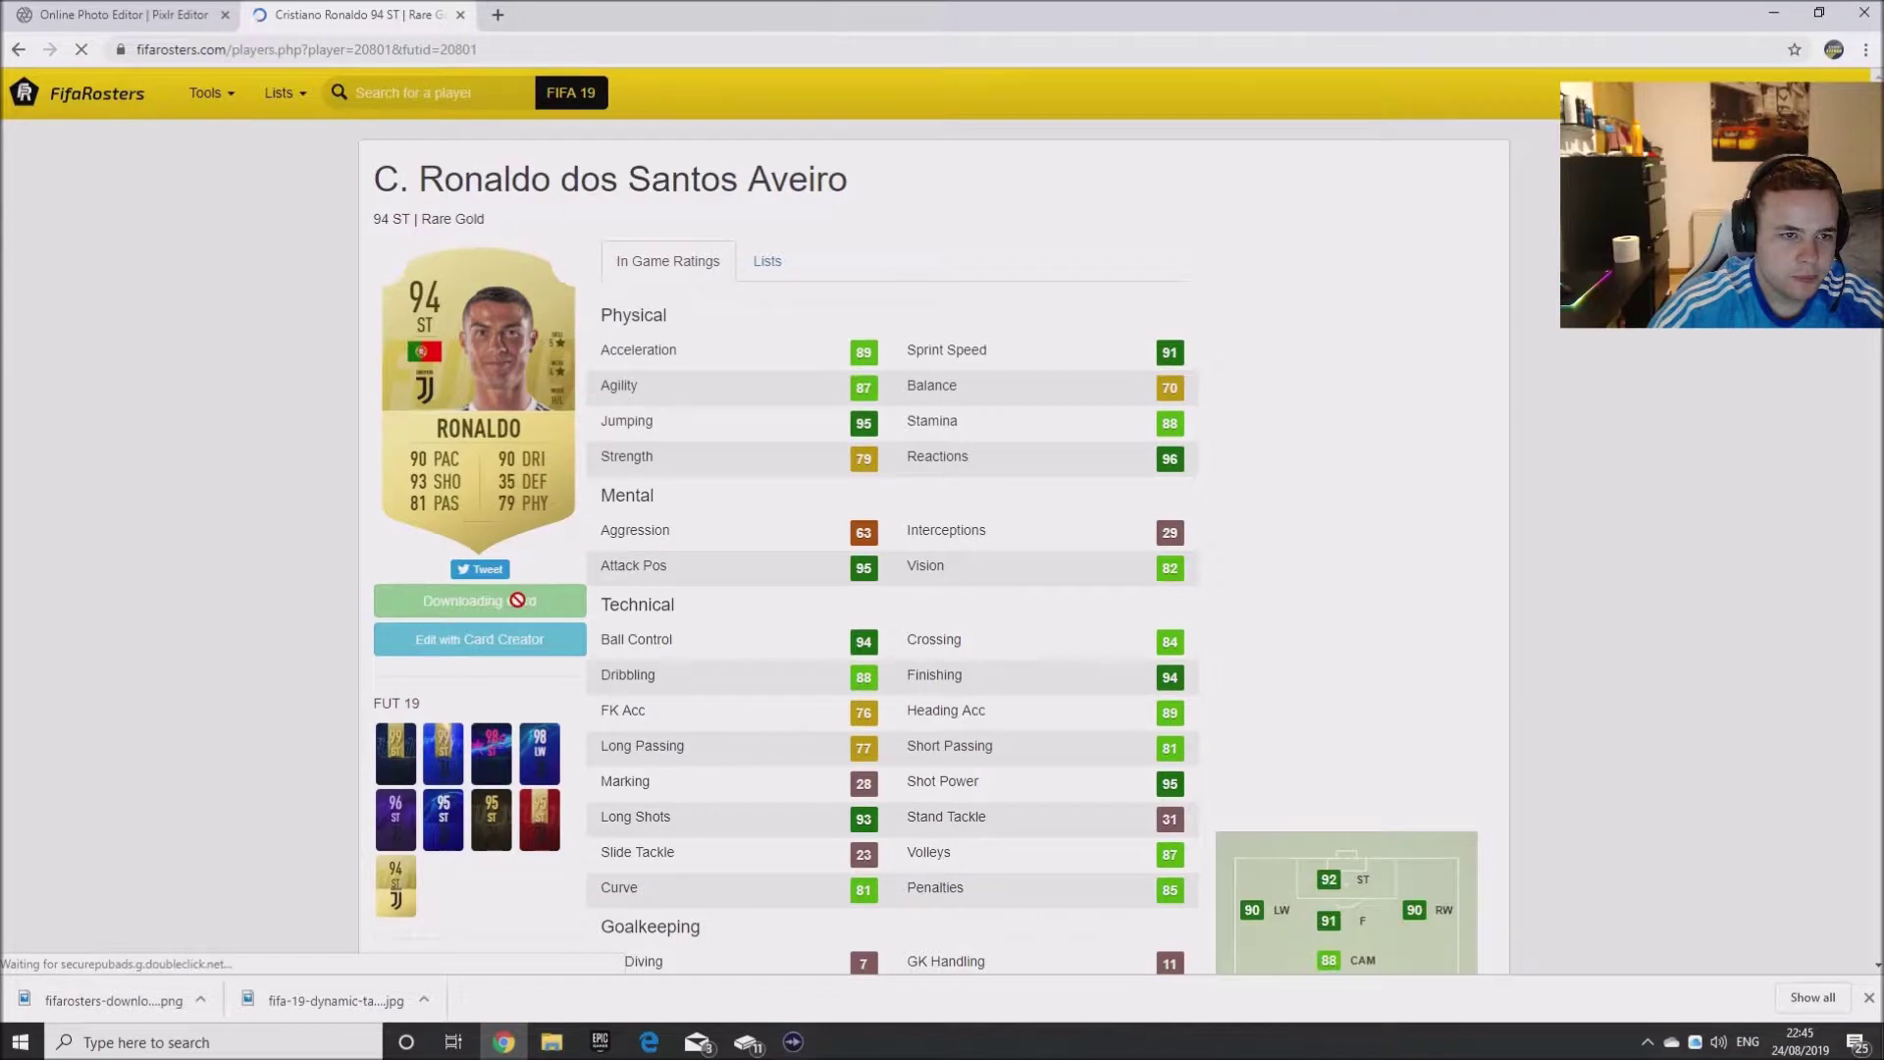
- Download Neymar Jr's 97 LW Team of the Year card image
left_click(480, 88)
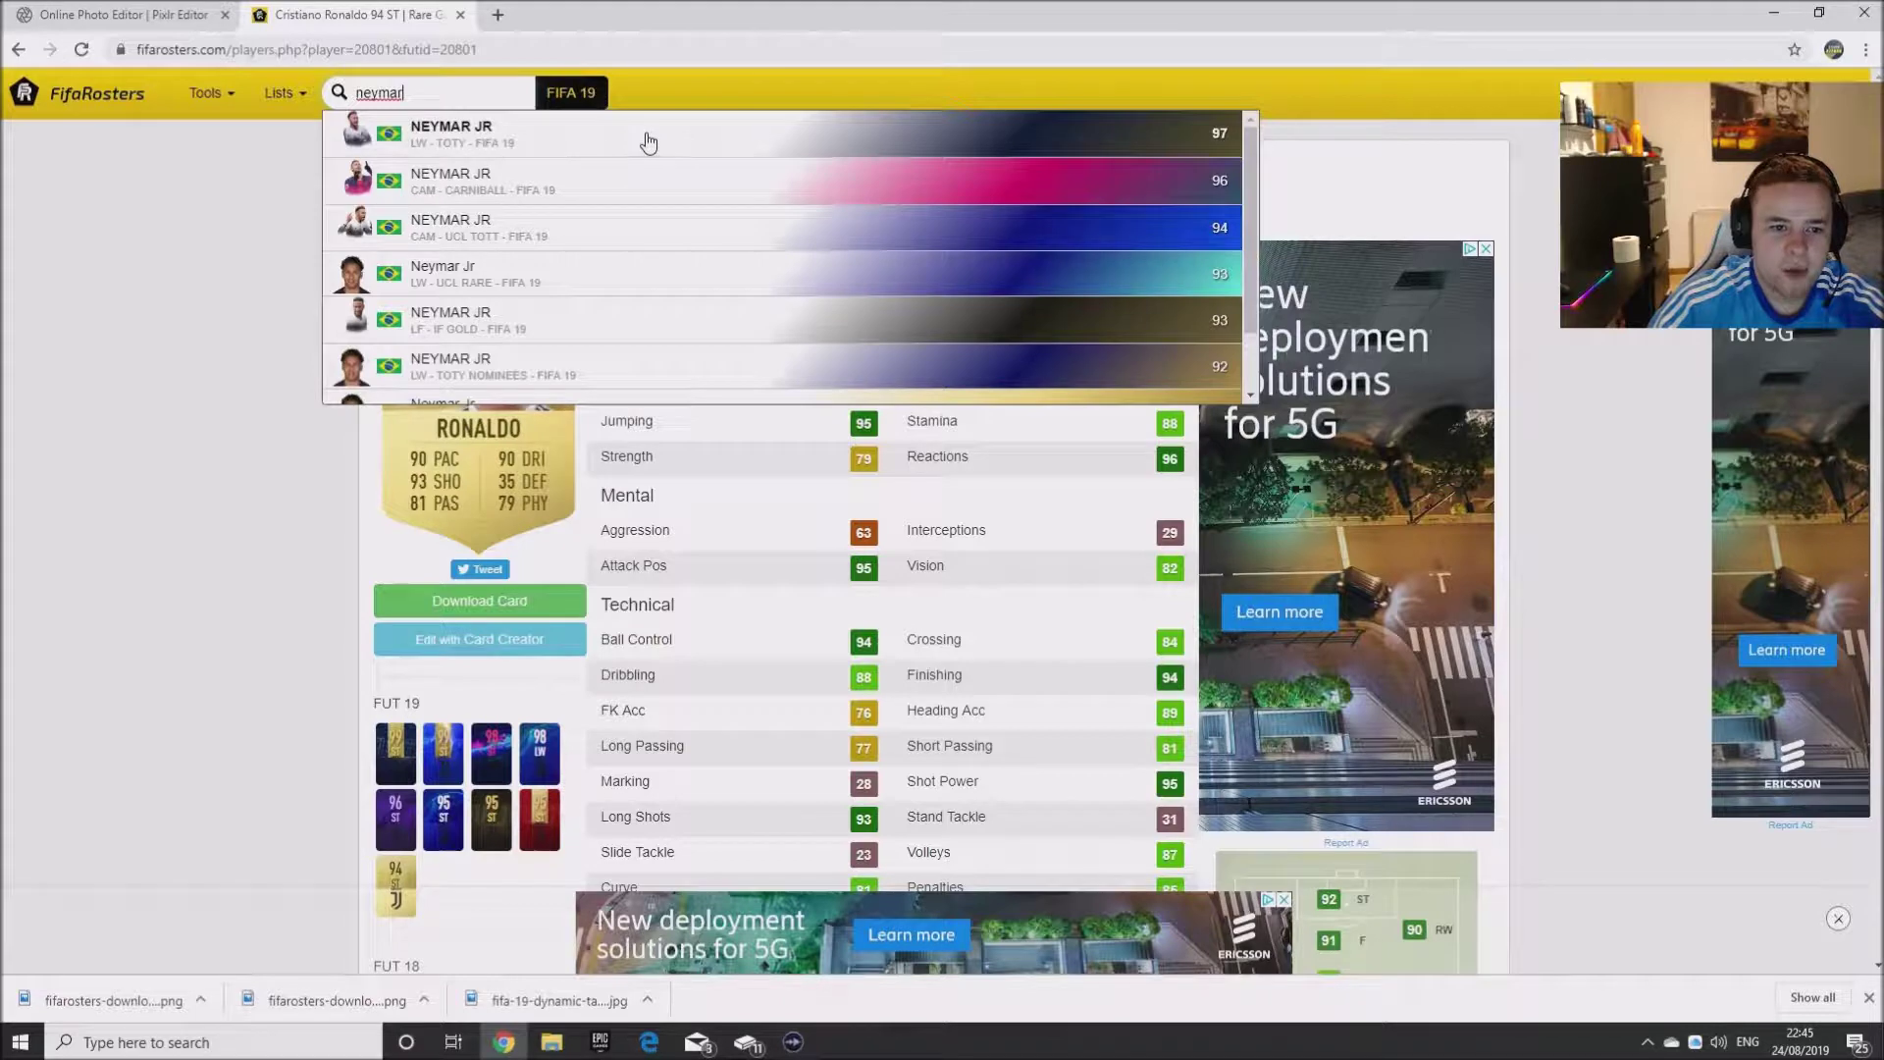
left_click(646, 139)
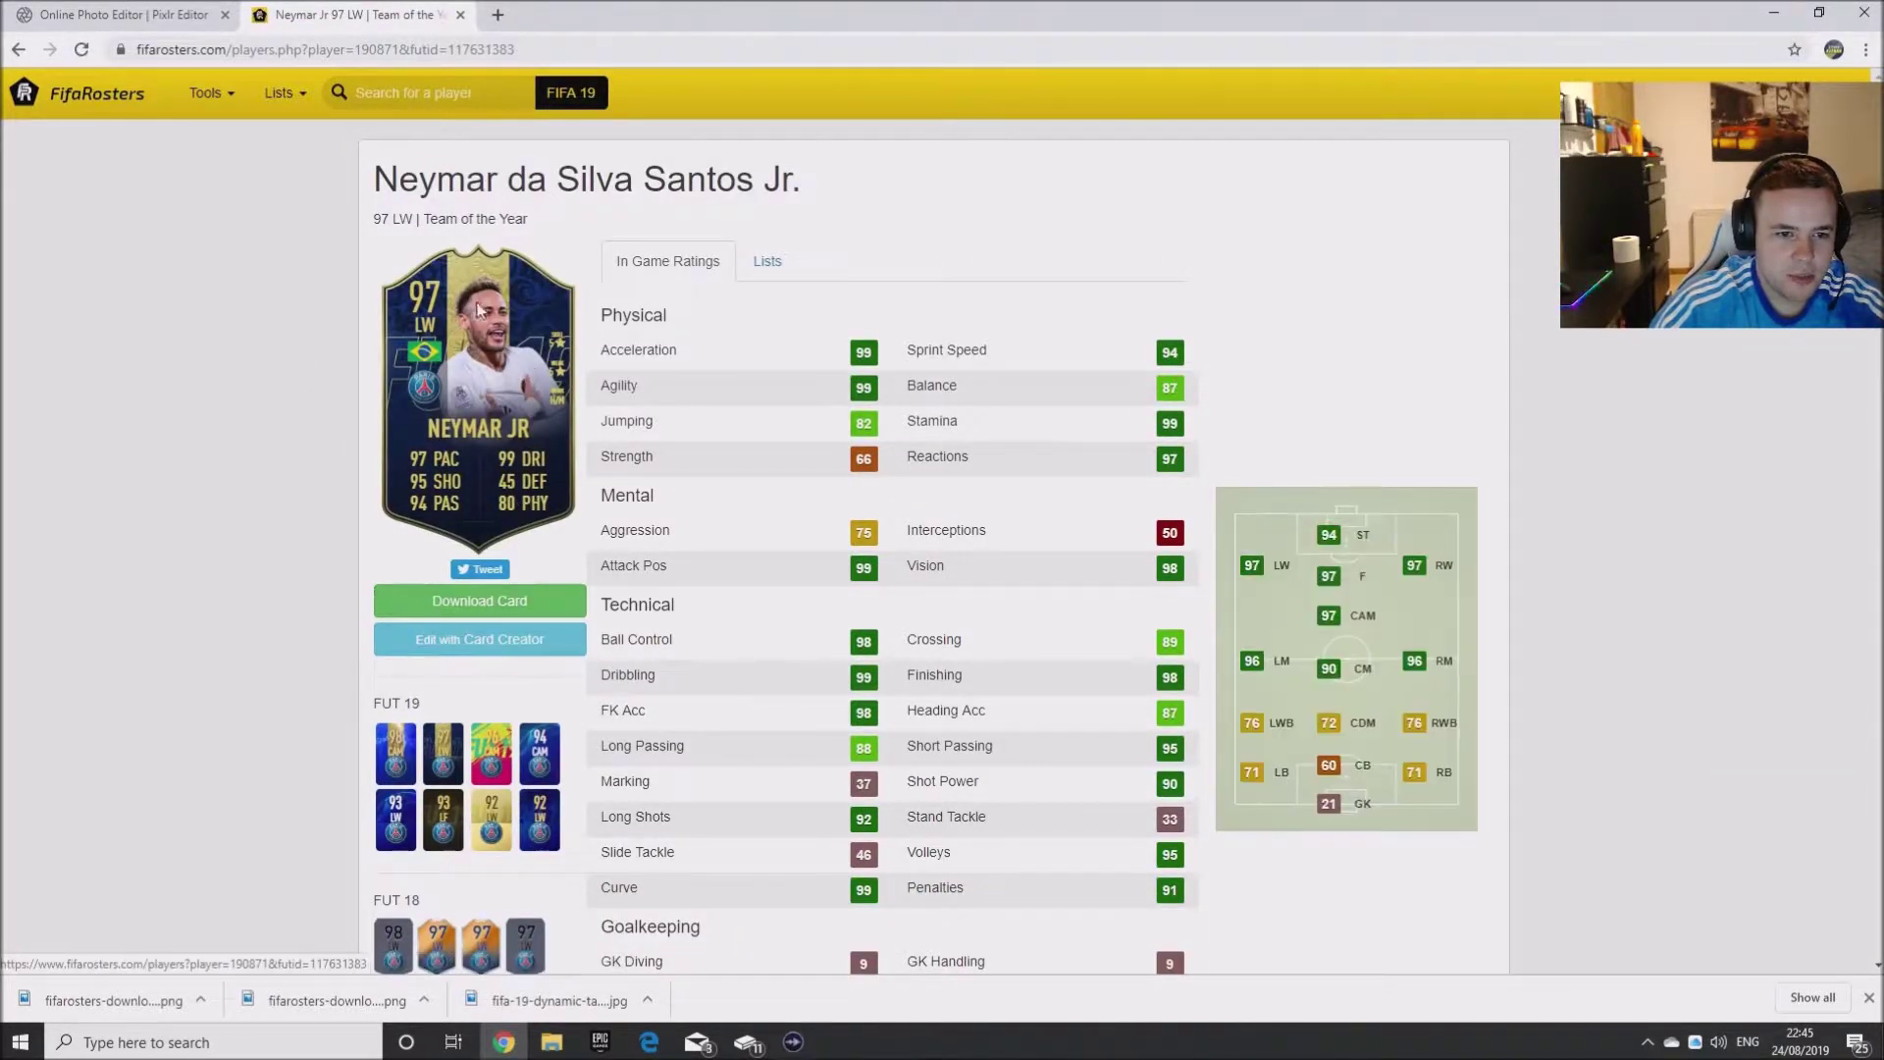
left_click(500, 600)
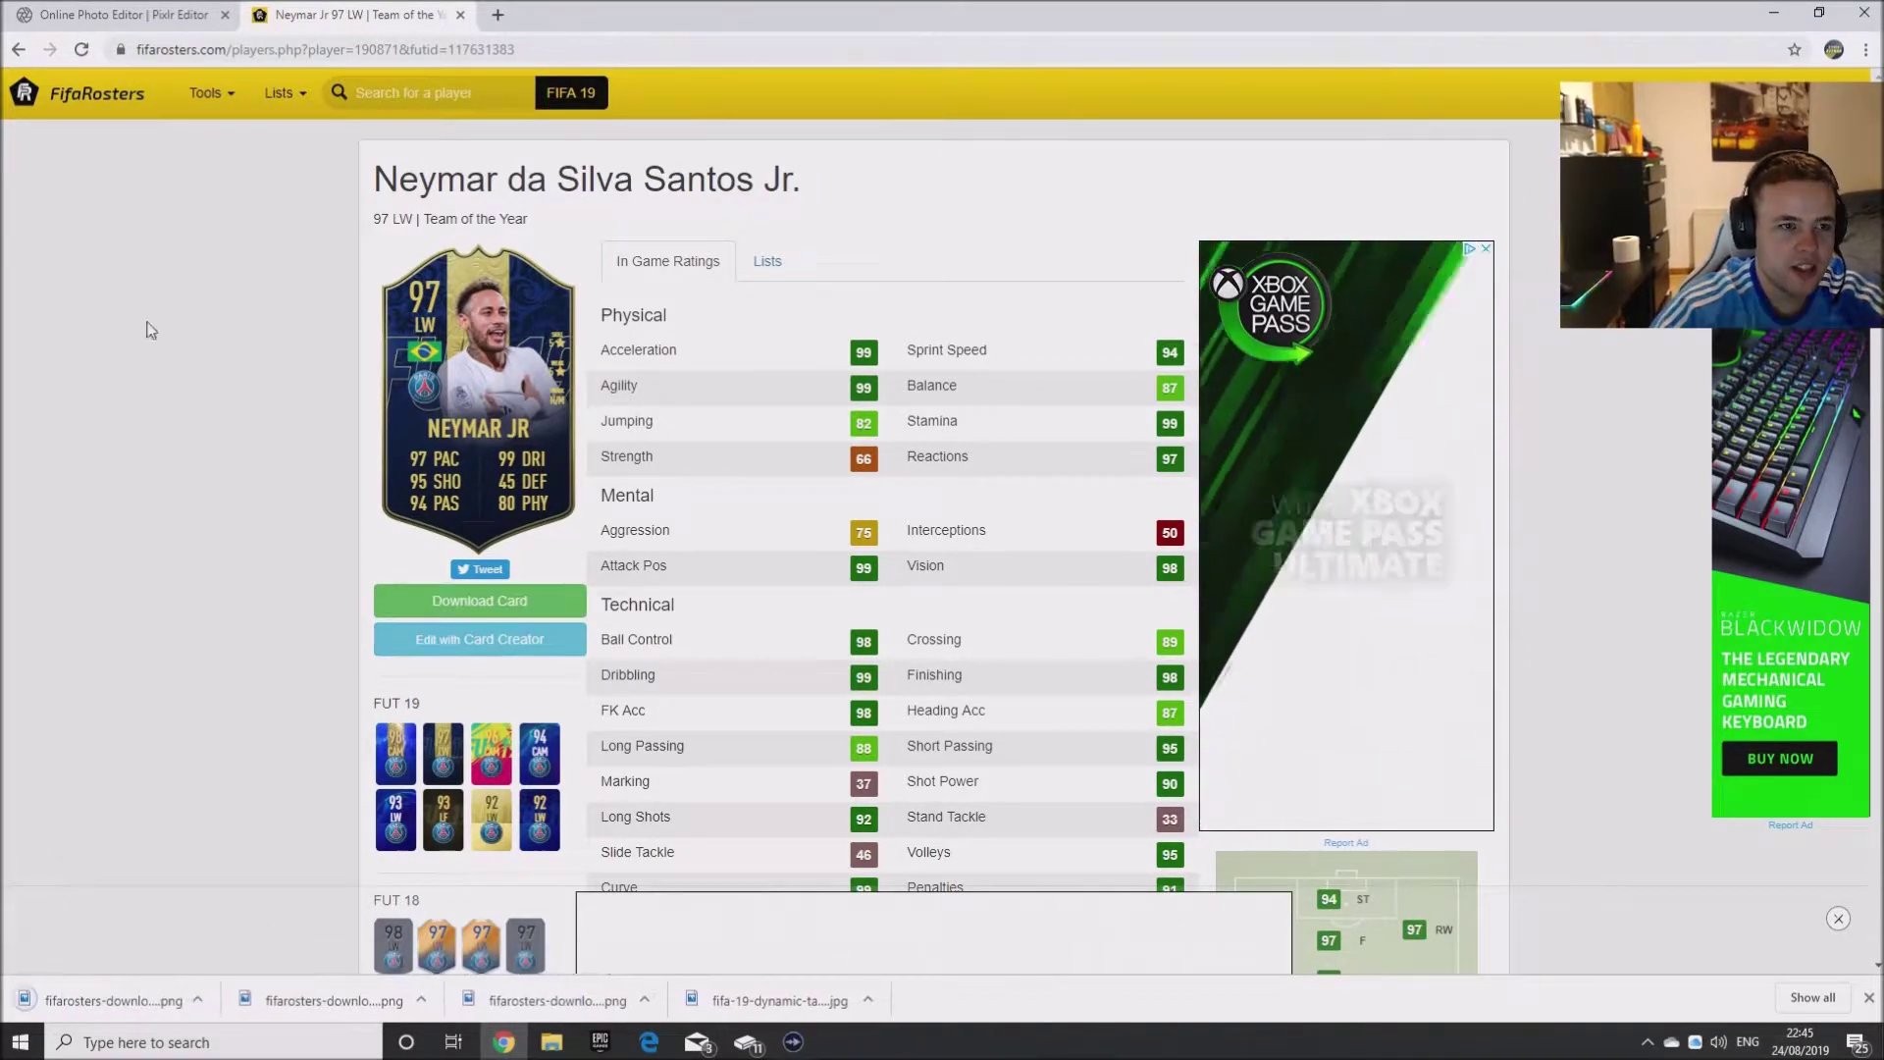
left_click(118, 15)
- Open the downloaded 93 ST Bale card from Downloads as a new layer
left_click(22, 78)
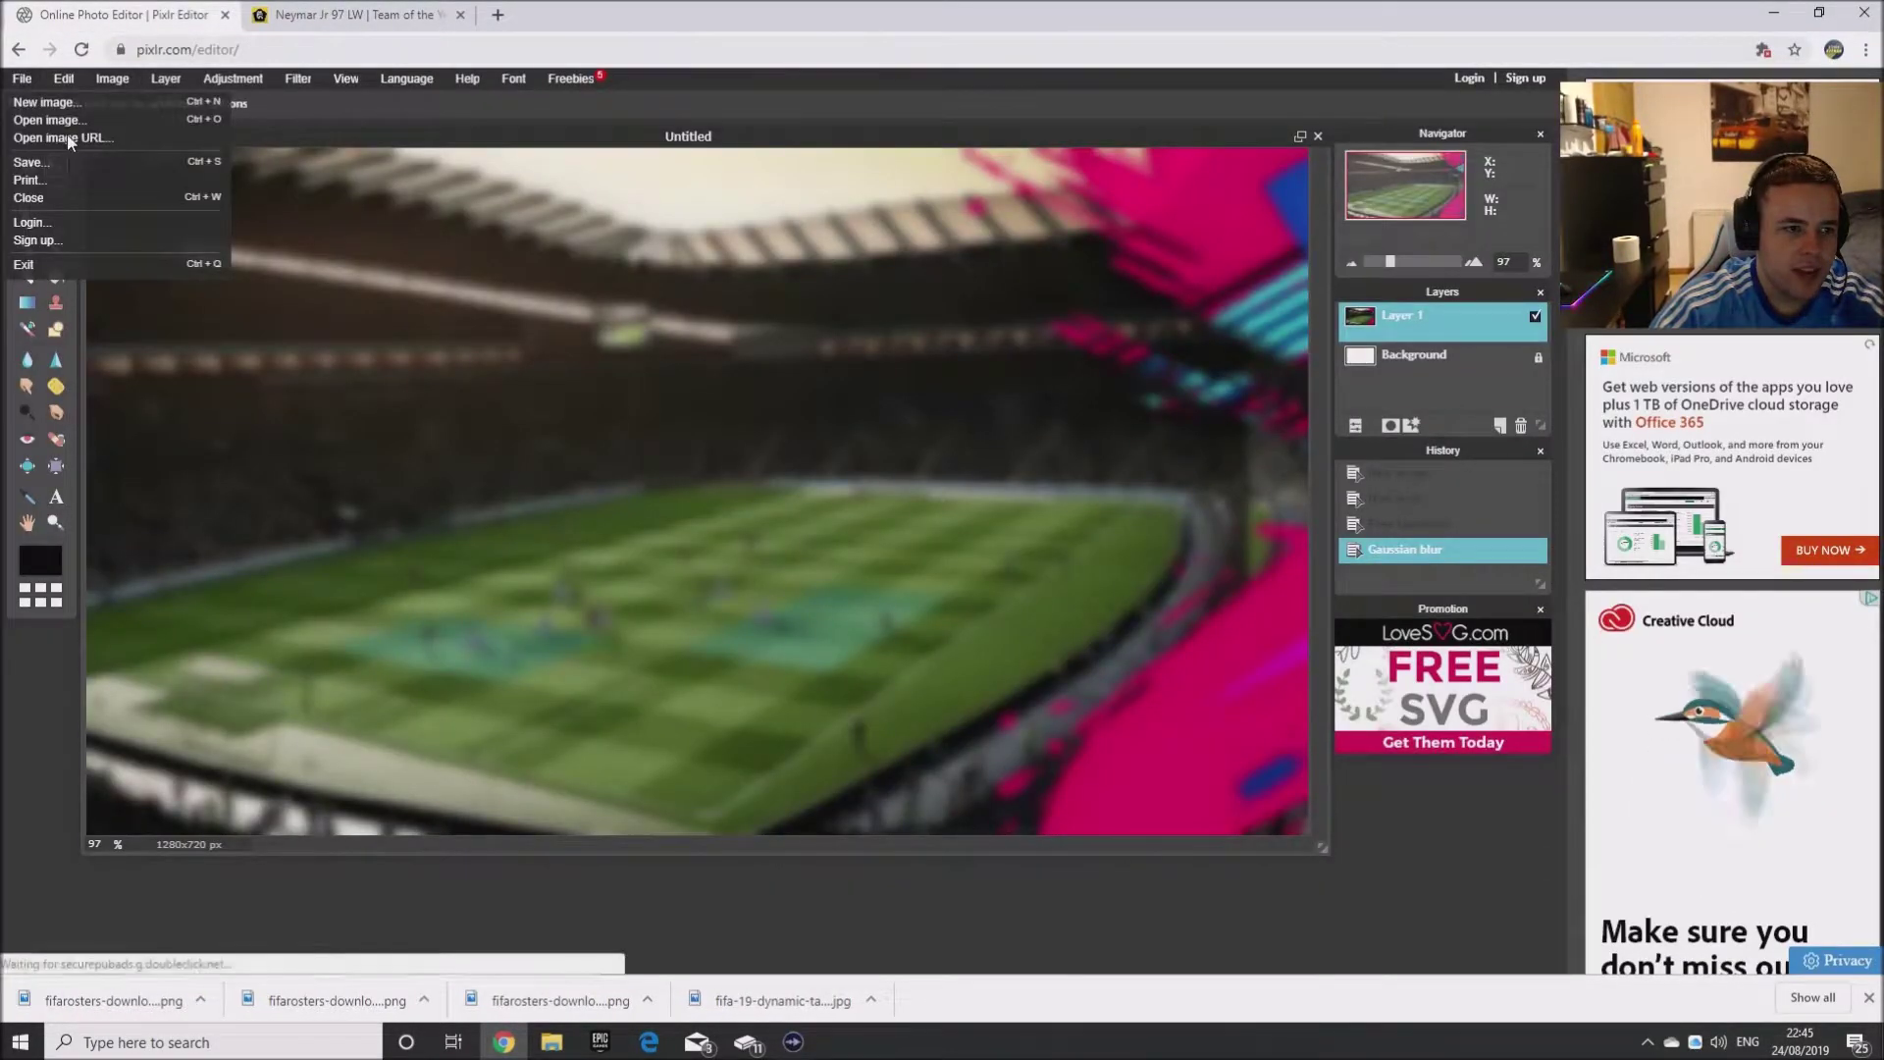
left_click(206, 162)
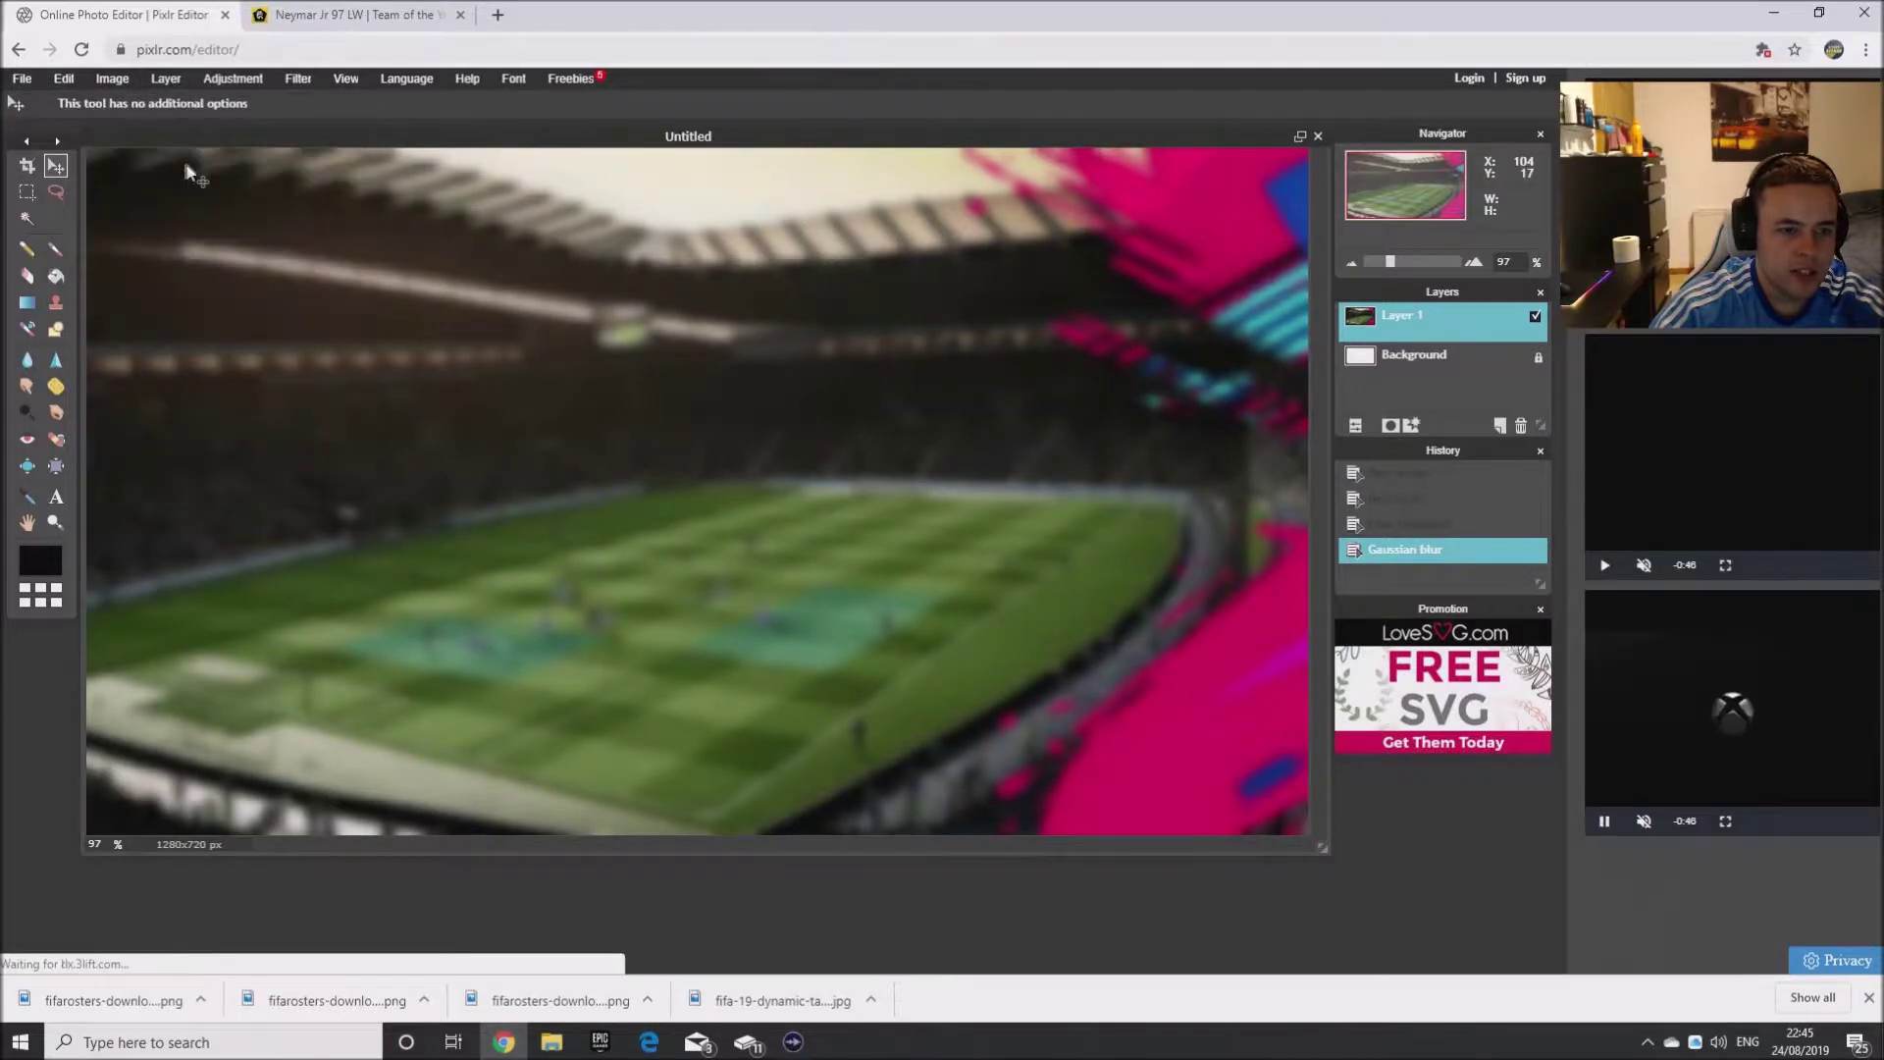
left_click(85, 167)
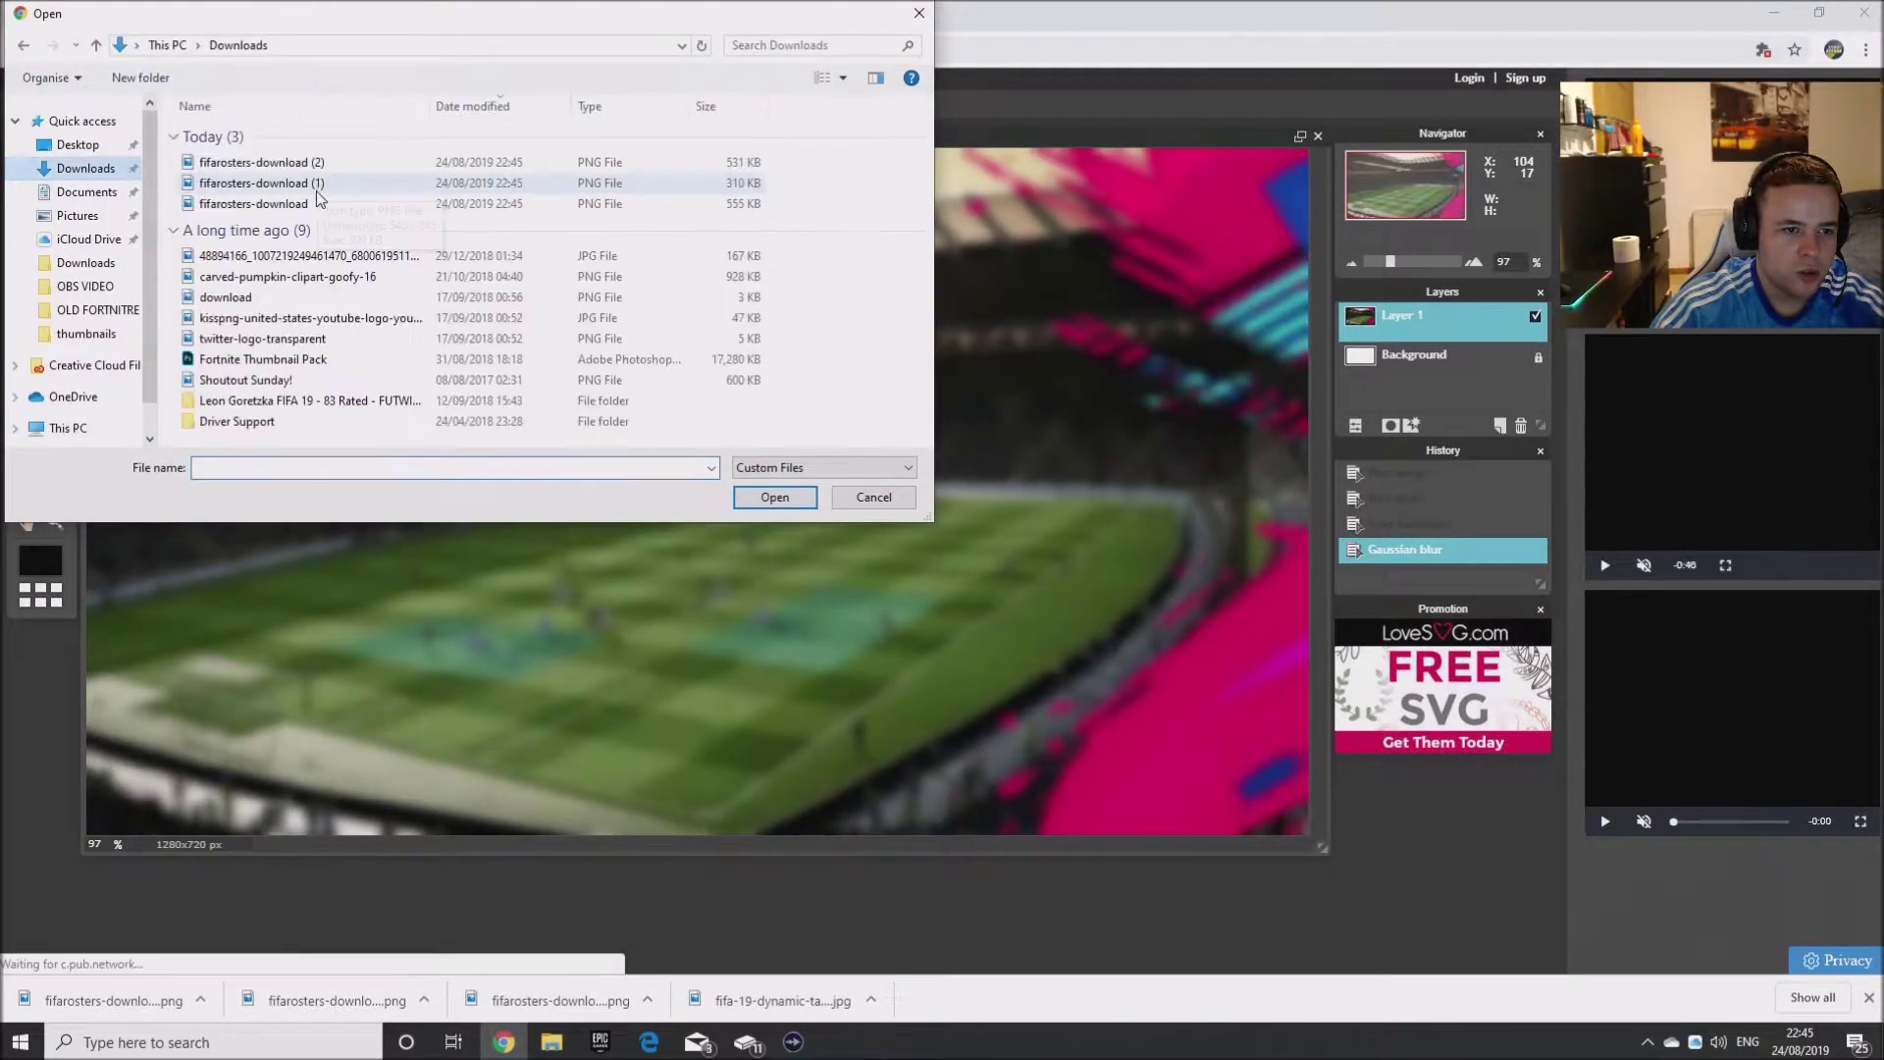
left_click(254, 203)
left_click(777, 495)
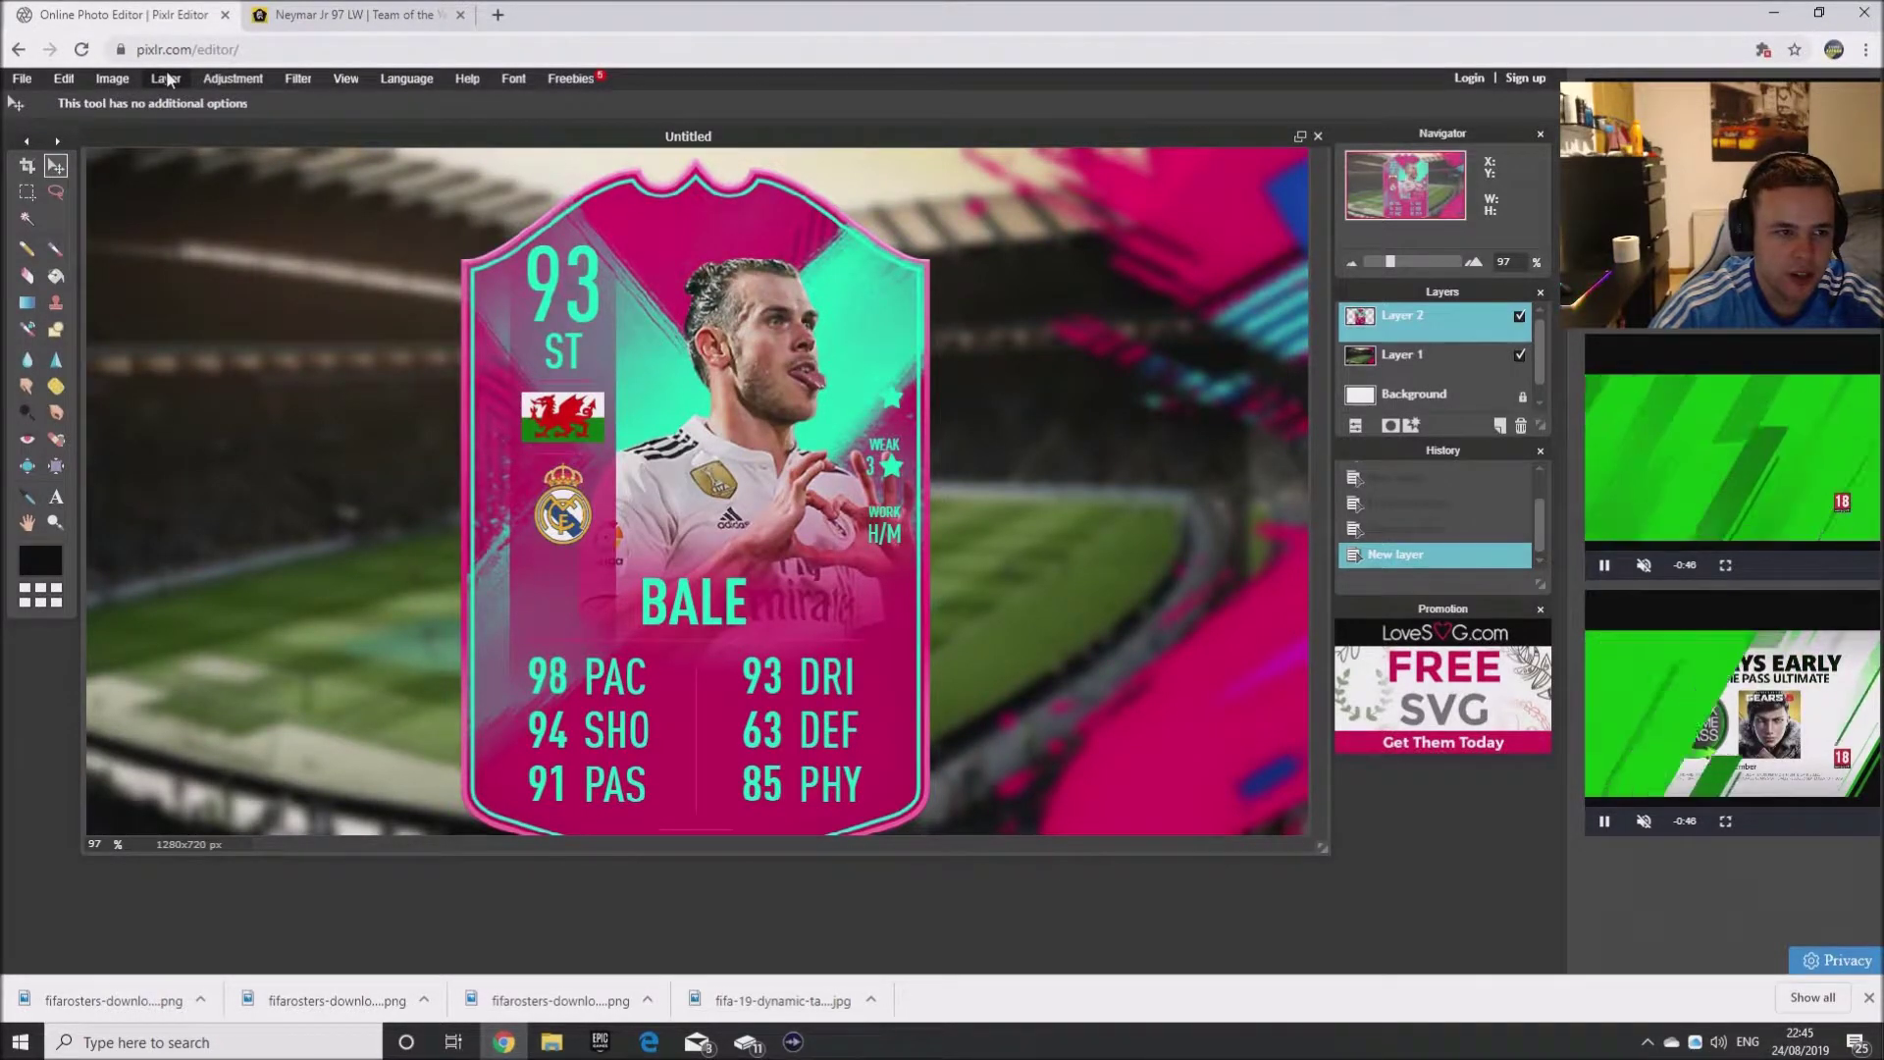
- Scale the Bale card down, position it at the top centre, and apply the transform
left_click(64, 79)
left_click(93, 231)
left_click_drag(931, 155, 902, 238)
left_click_drag(824, 371, 840, 283)
left_click_drag(918, 152, 913, 160)
left_click_drag(785, 246, 769, 231)
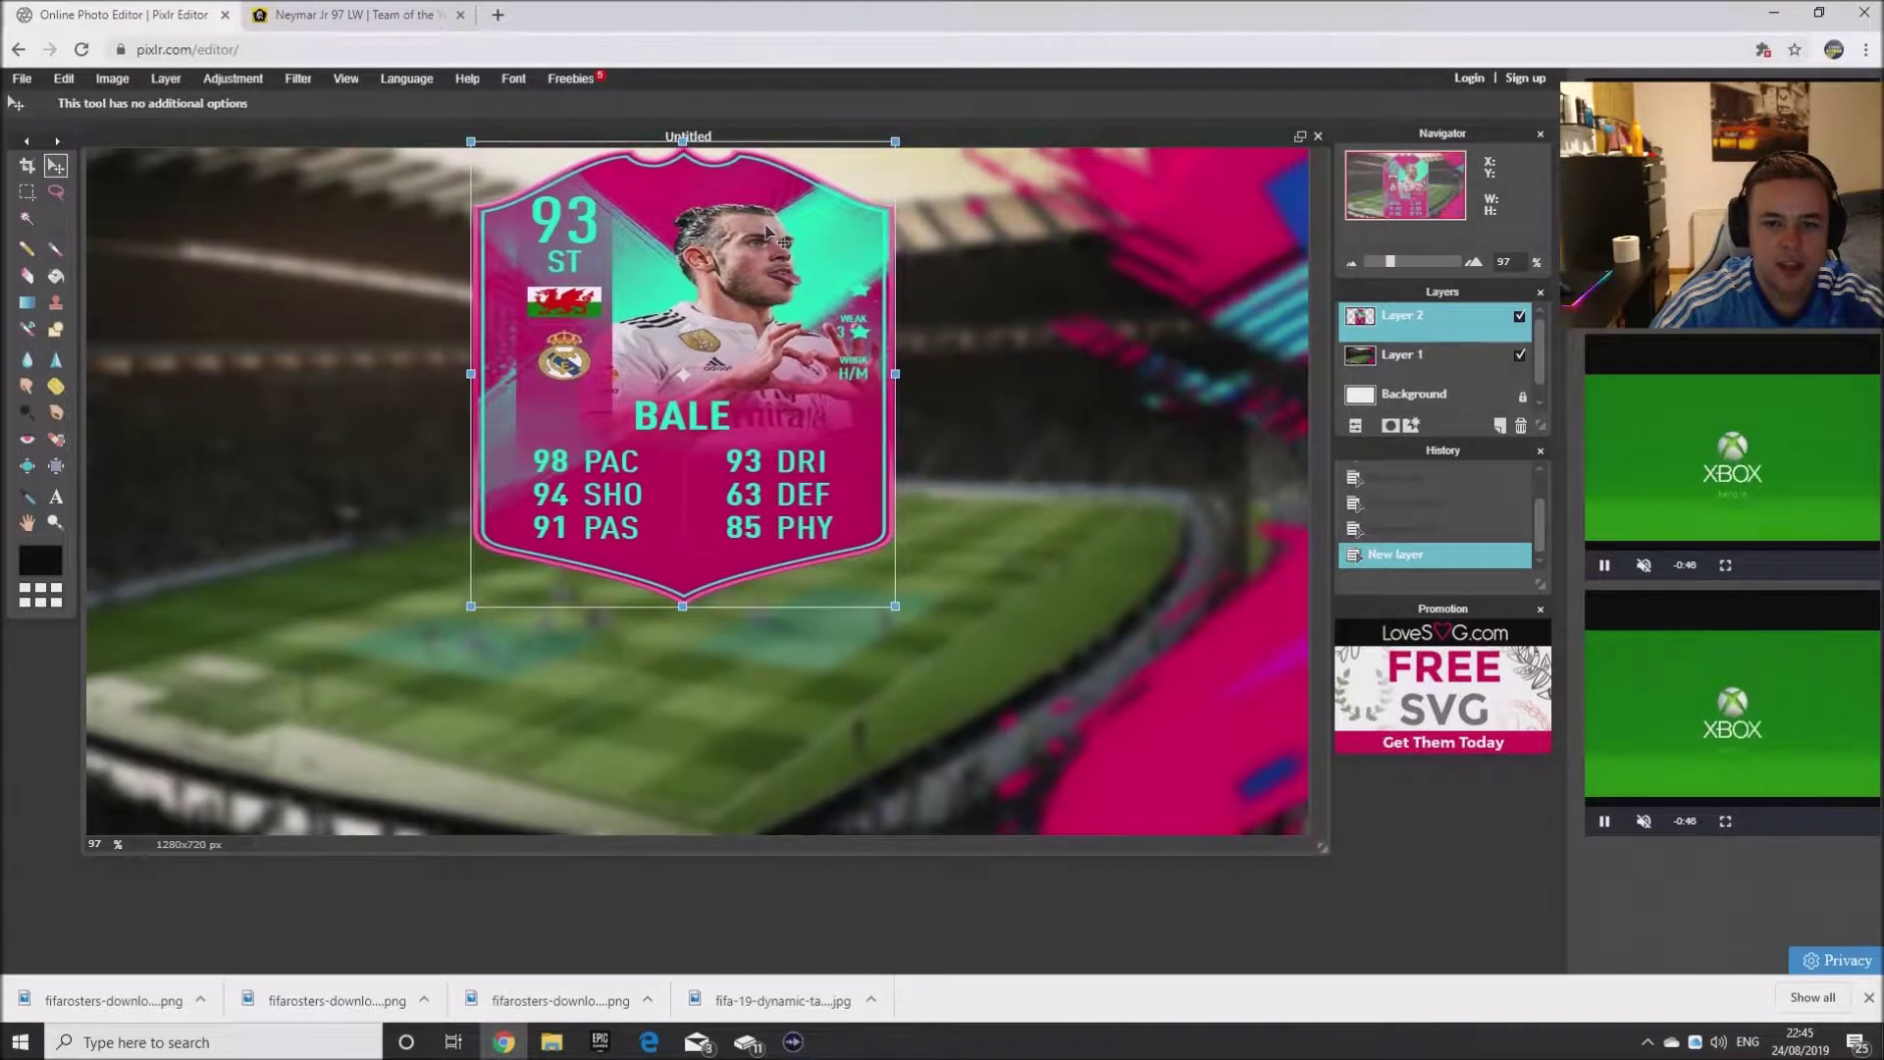
left_click_drag(864, 412, 872, 413)
left_click(740, 626)
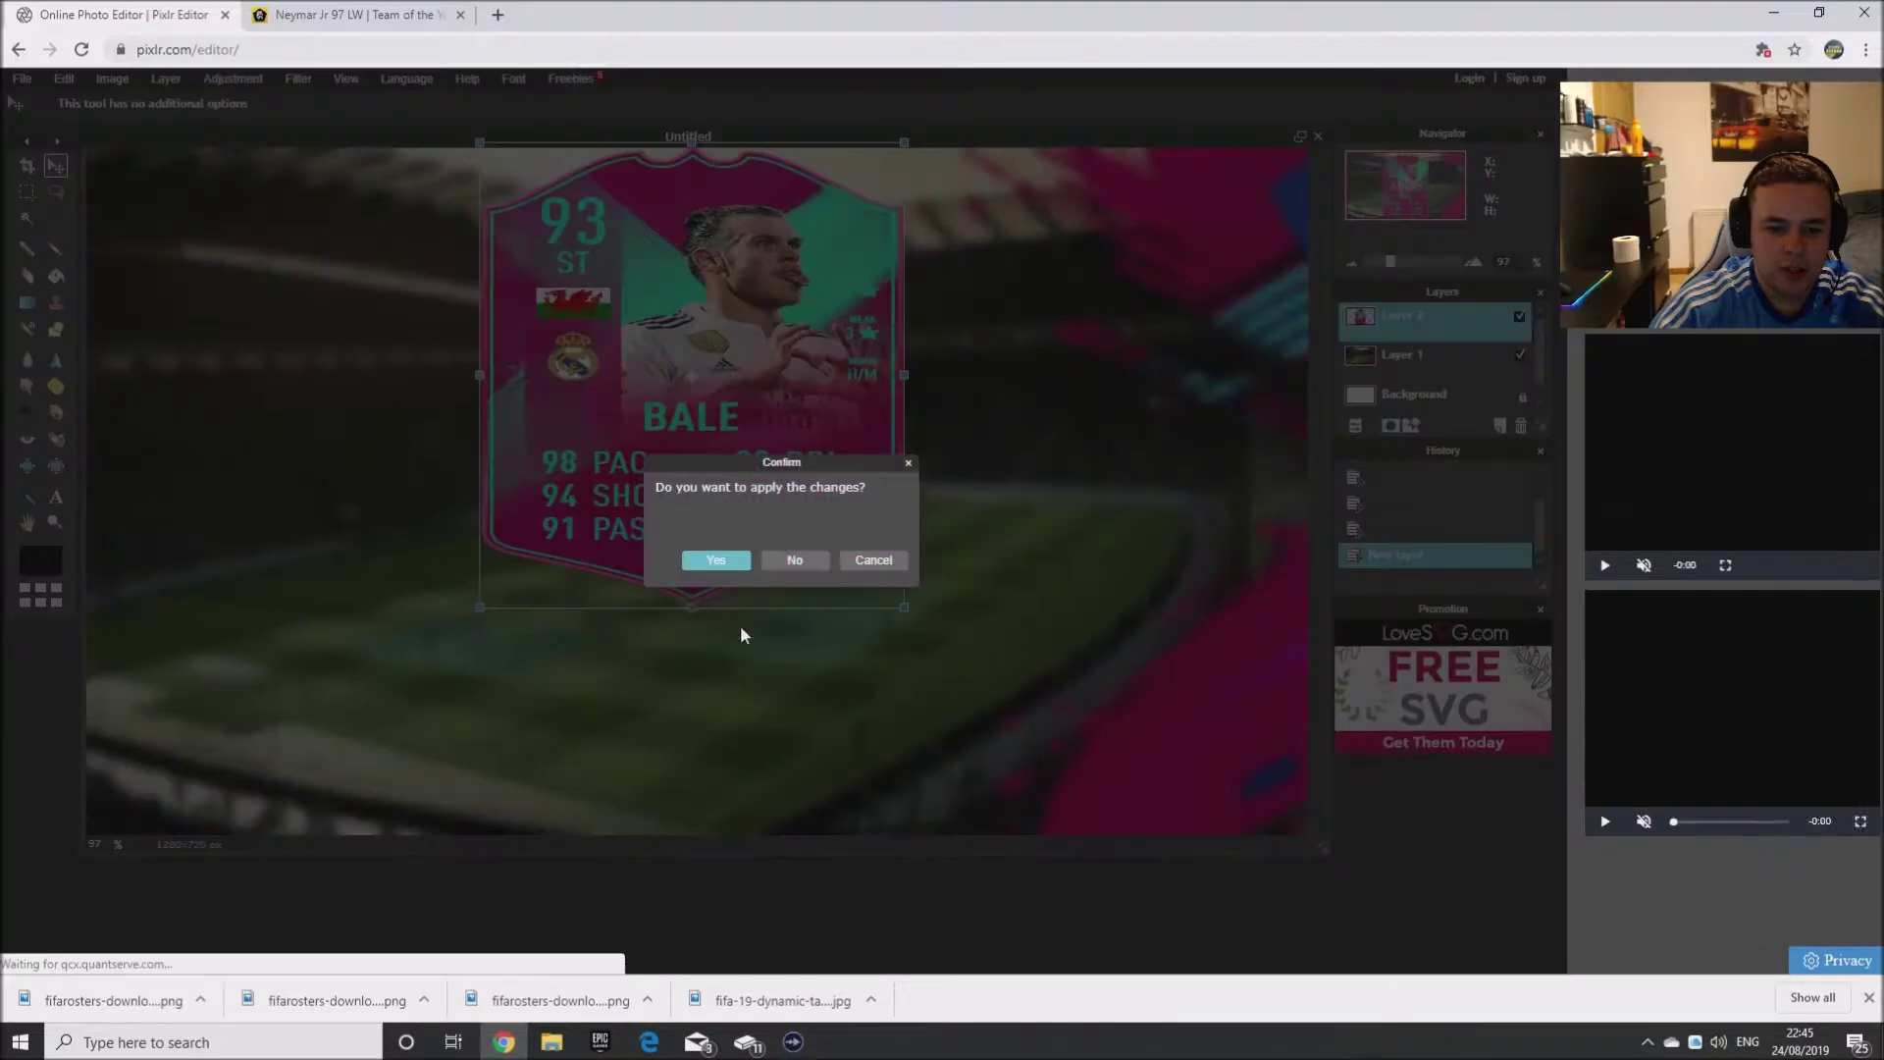
left_click(722, 559)
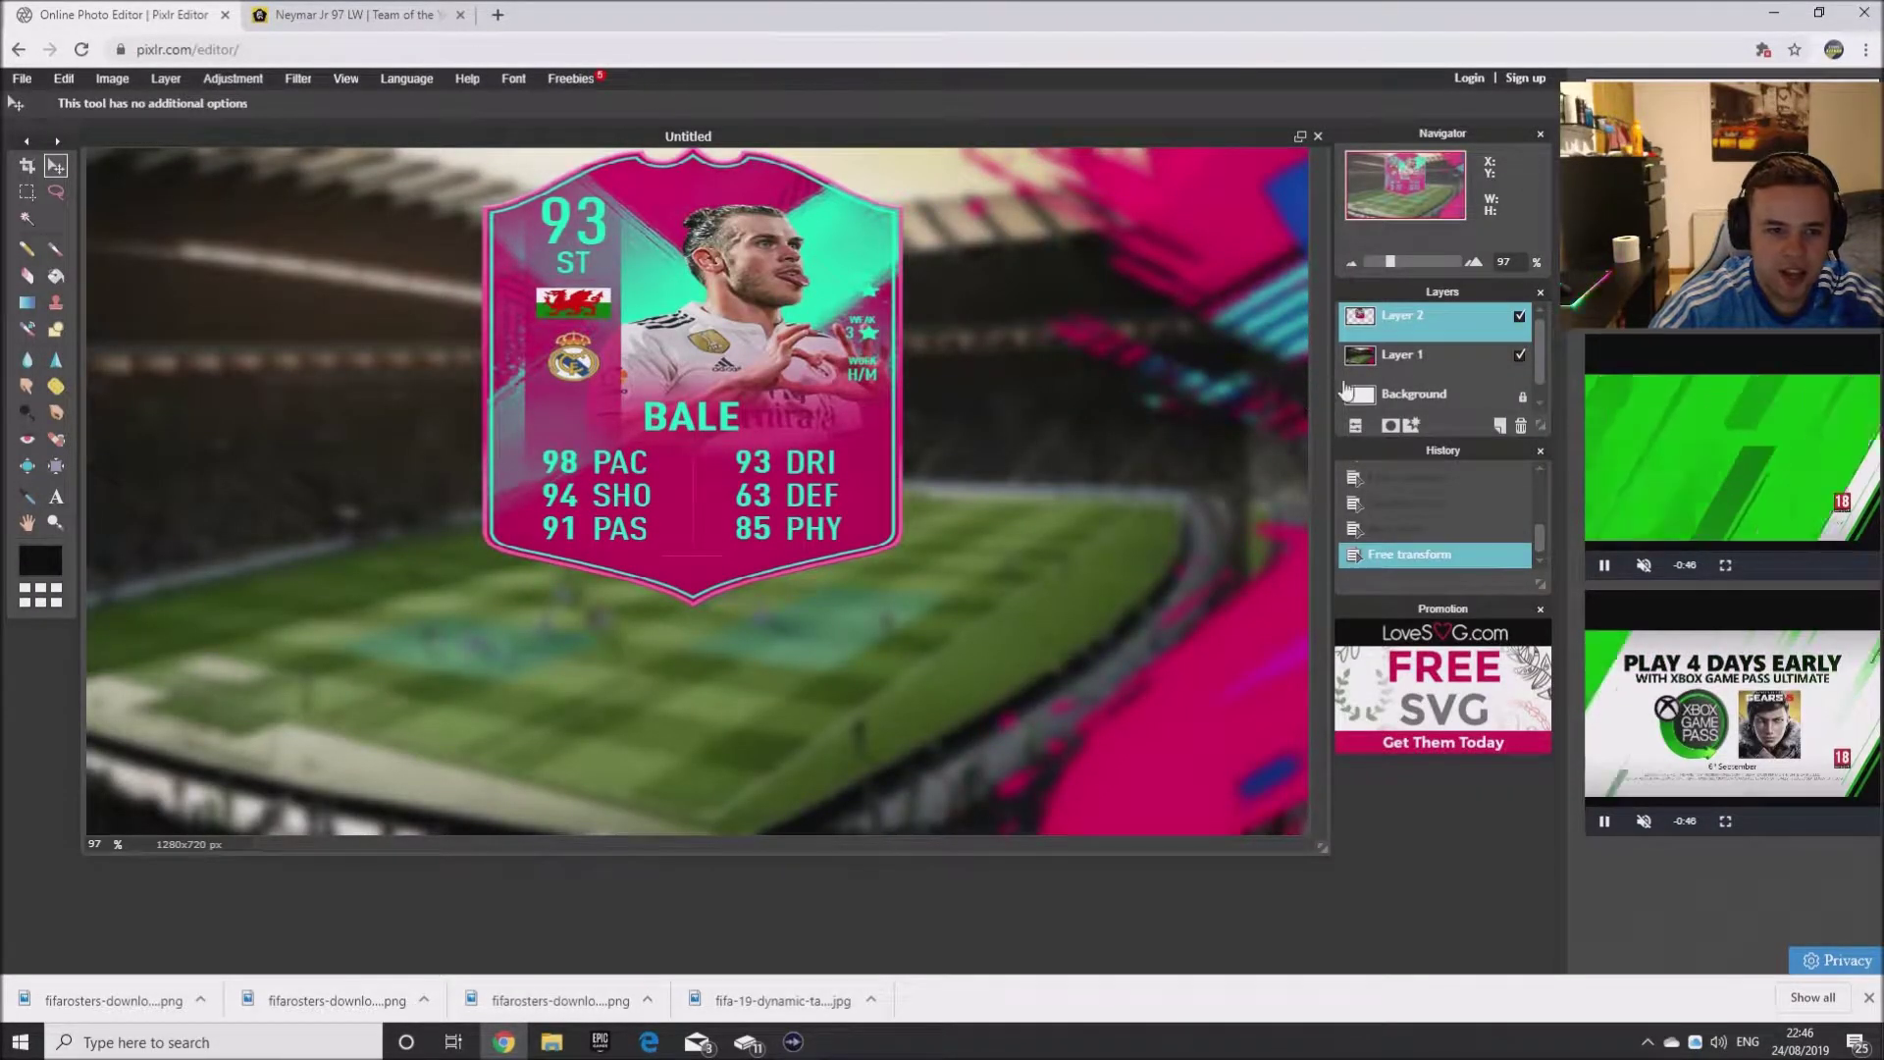
- Open the Ronaldo card image from downloads as a new layer
left_click(164, 77)
left_click(222, 161)
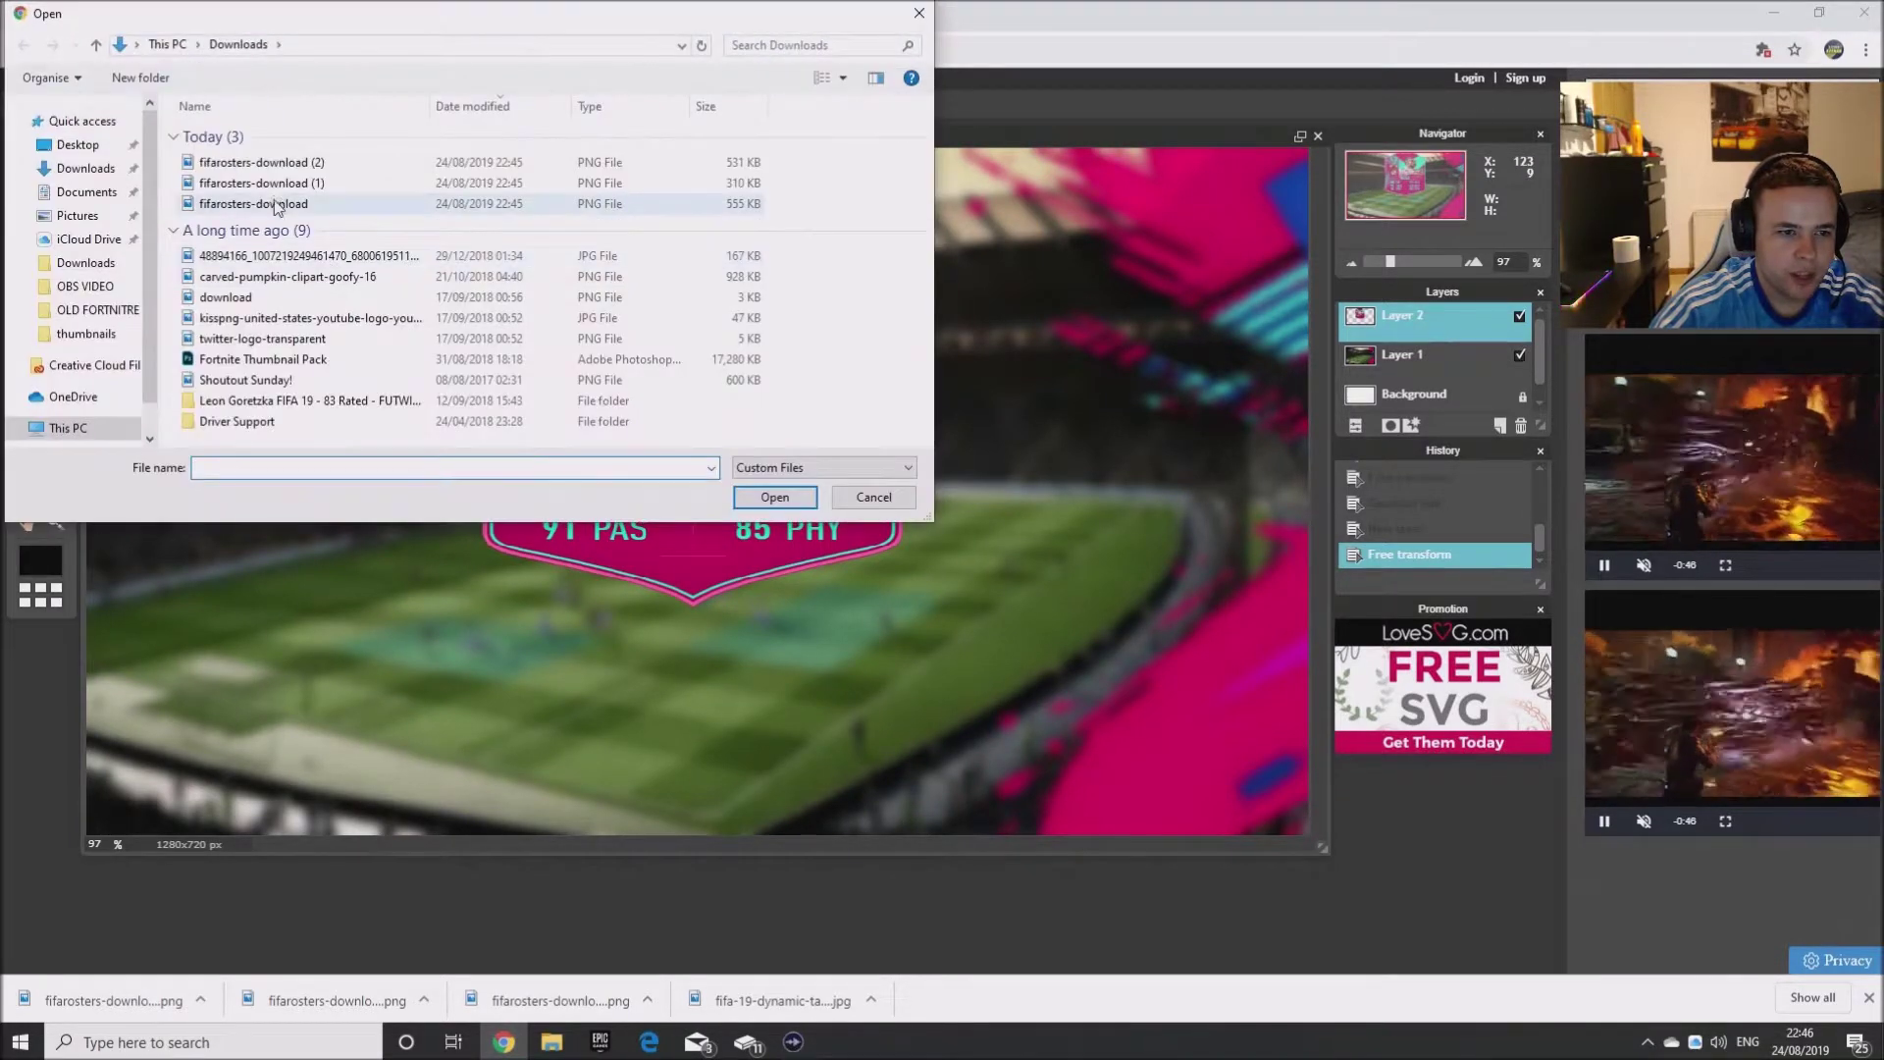
left_click(257, 182)
left_click(797, 499)
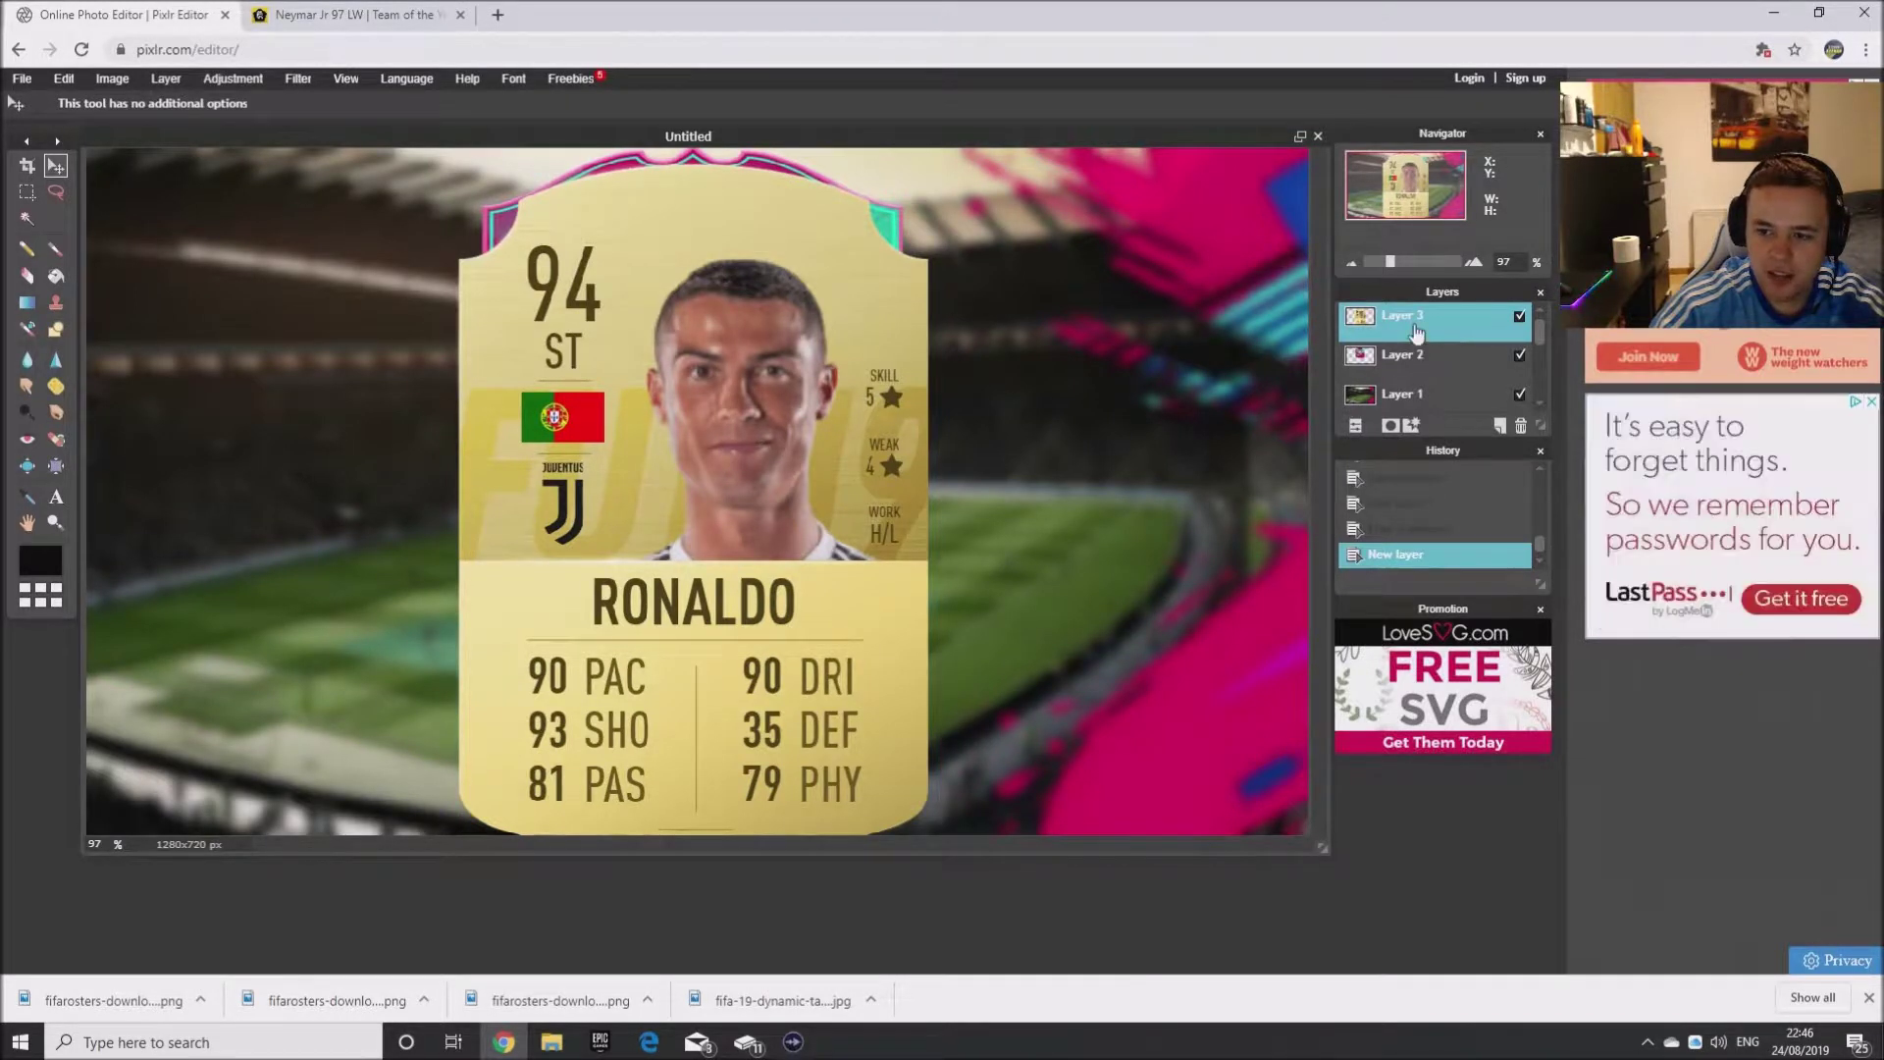
- Move the Bale layer above Ronaldo, then shrink, tilt and place the Ronaldo card at left
left_click_drag(1422, 374, 1422, 314)
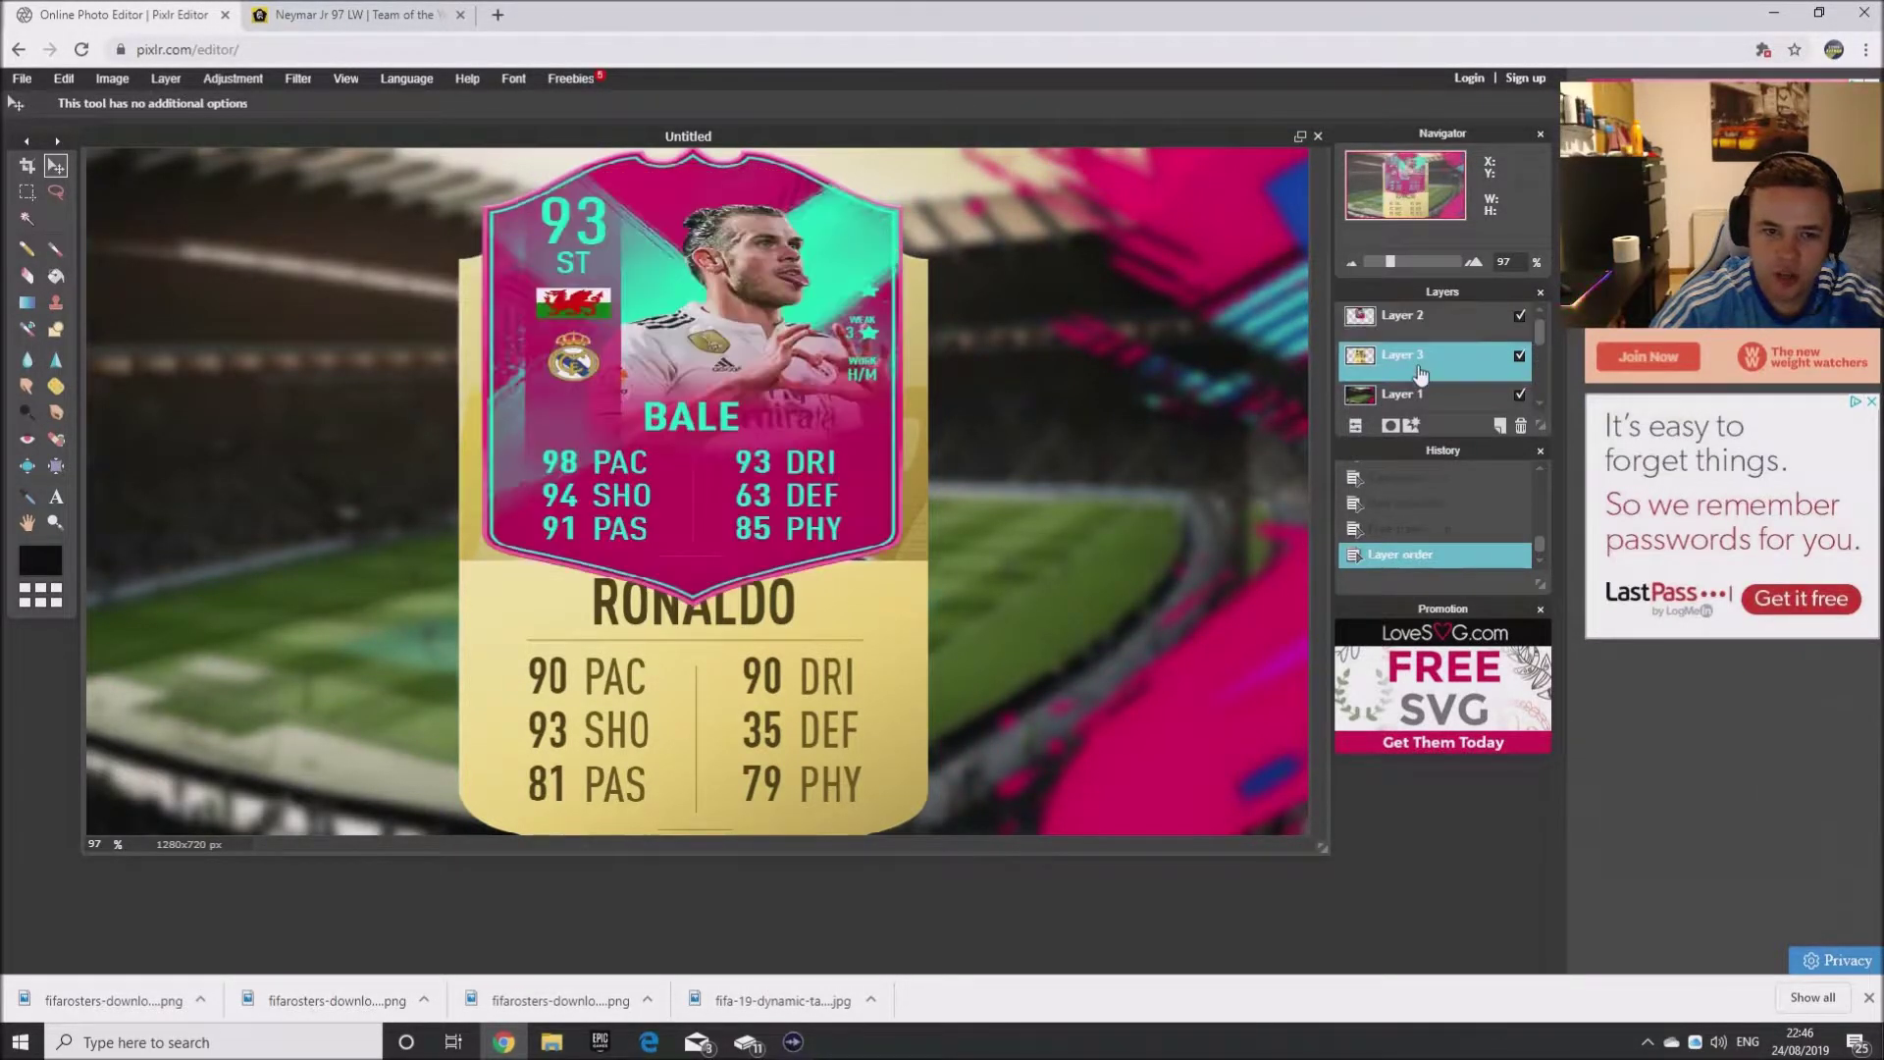
left_click(59, 81)
left_click(112, 225)
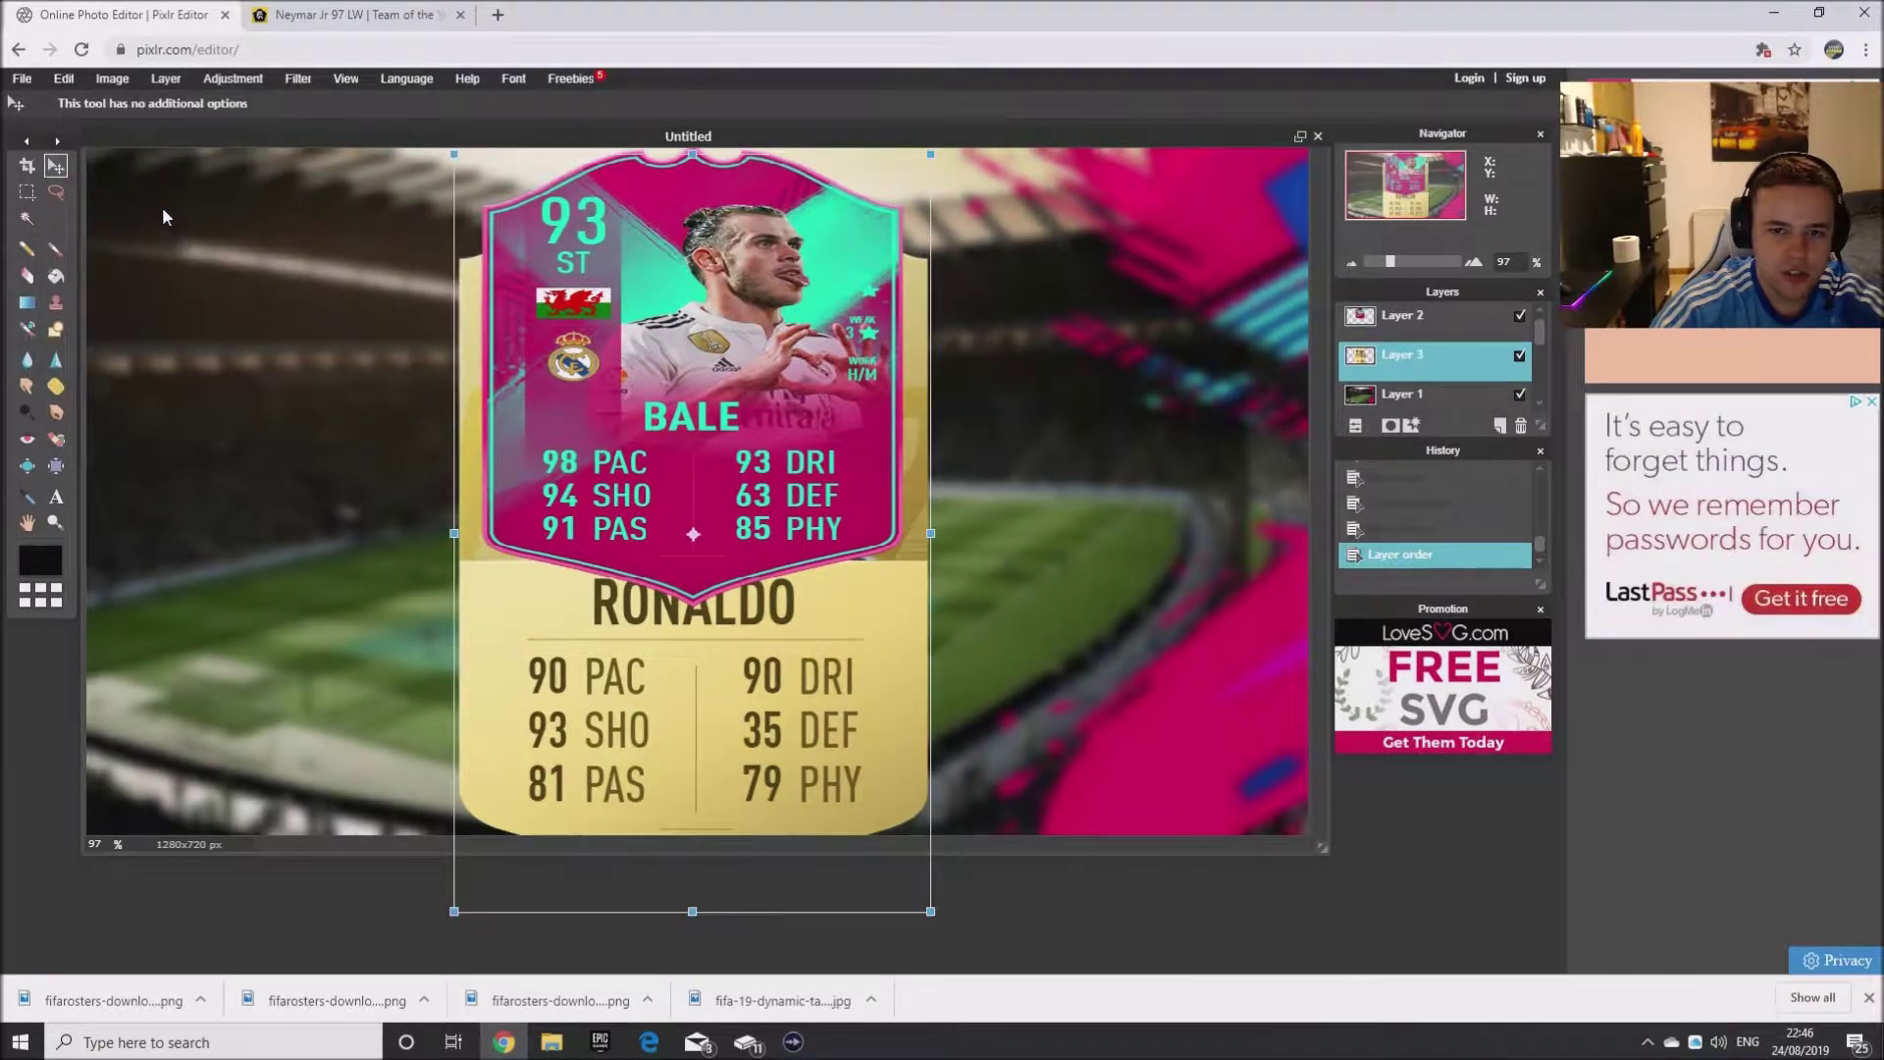
left_click_drag(931, 154, 444, 454)
left_click_drag(511, 743, 481, 562)
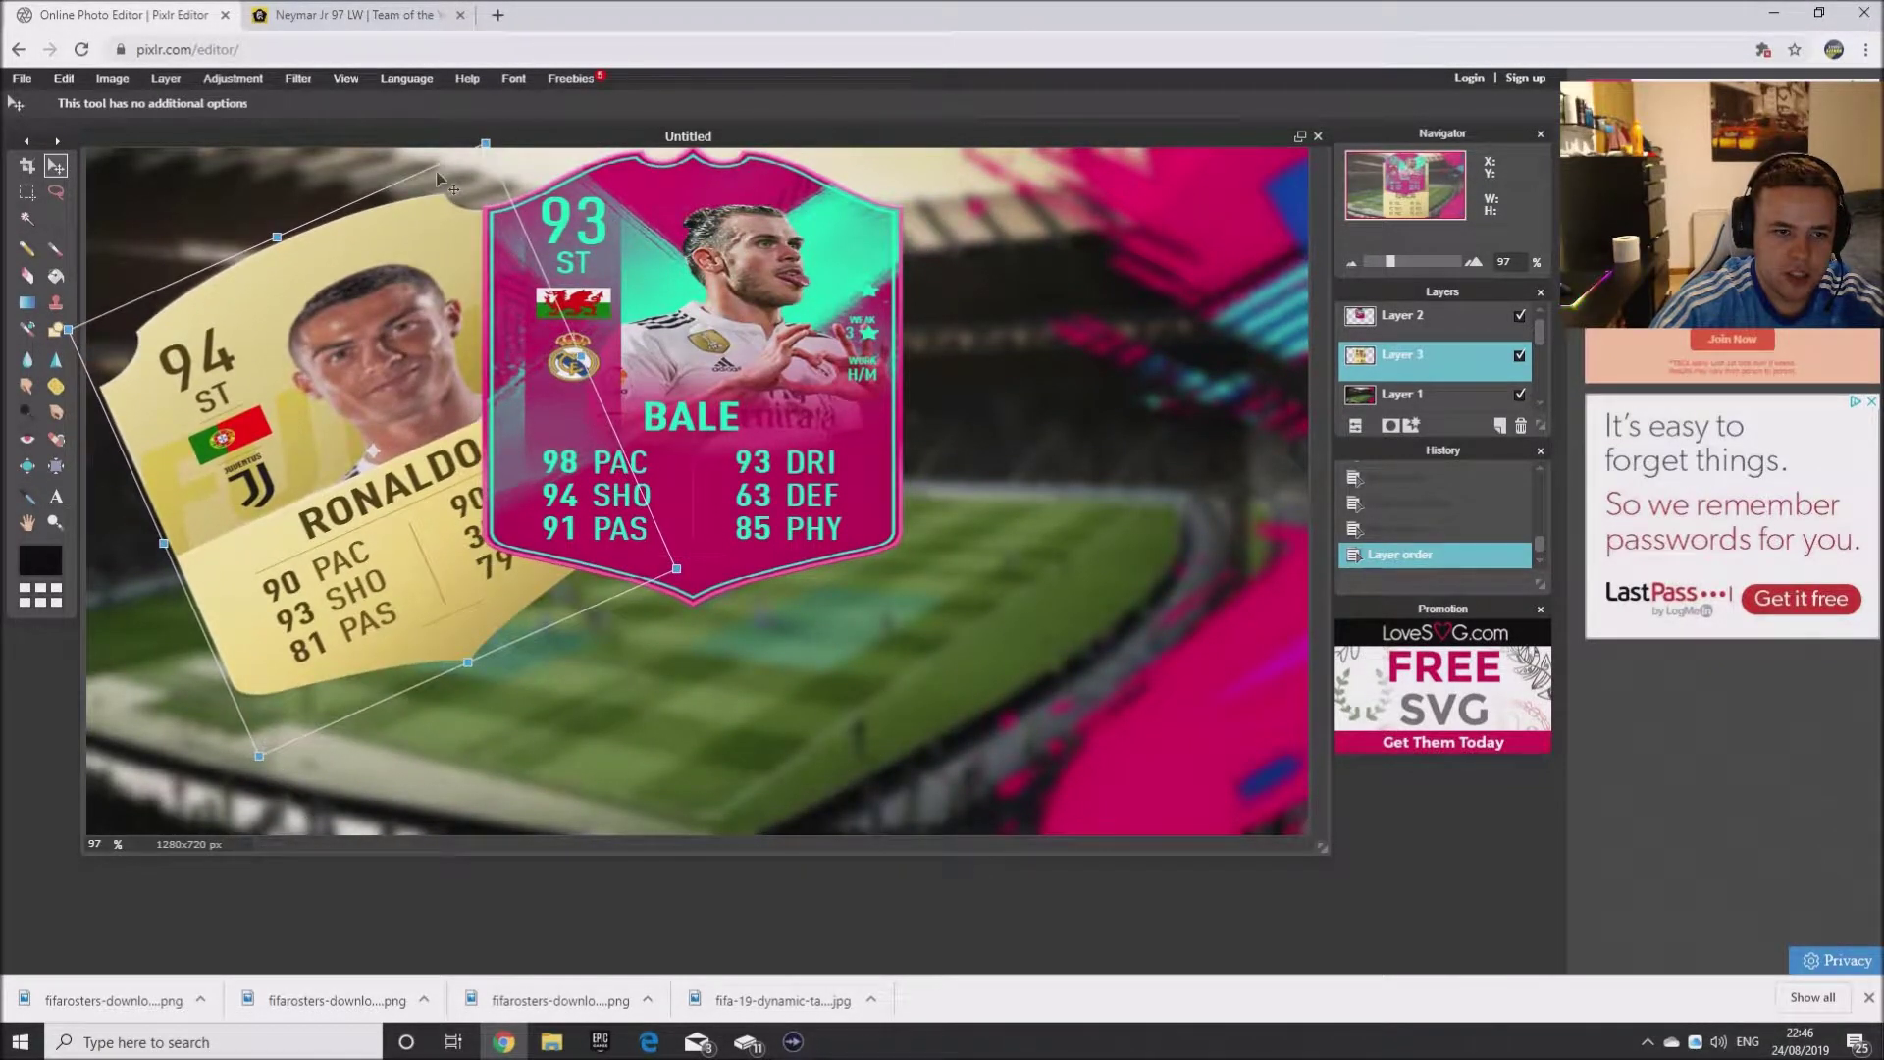
left_click_drag(451, 164, 405, 295)
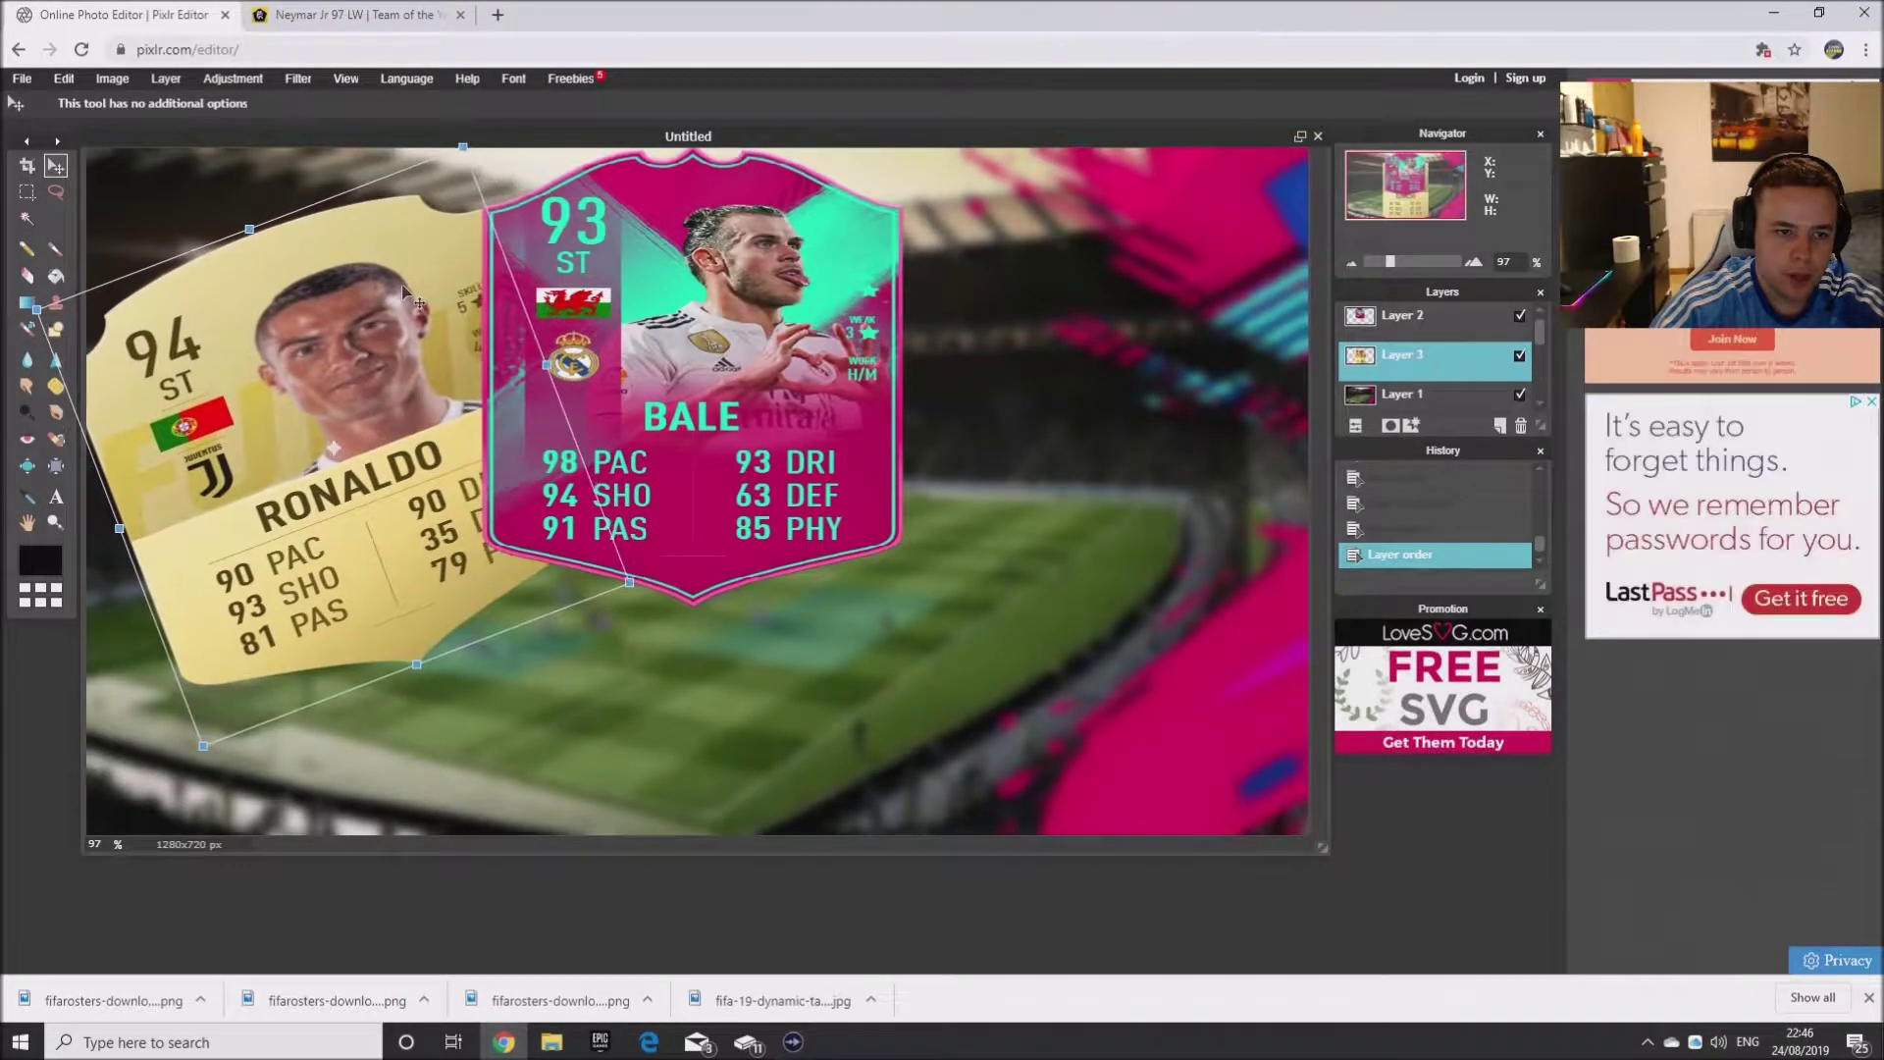
left_click(433, 152)
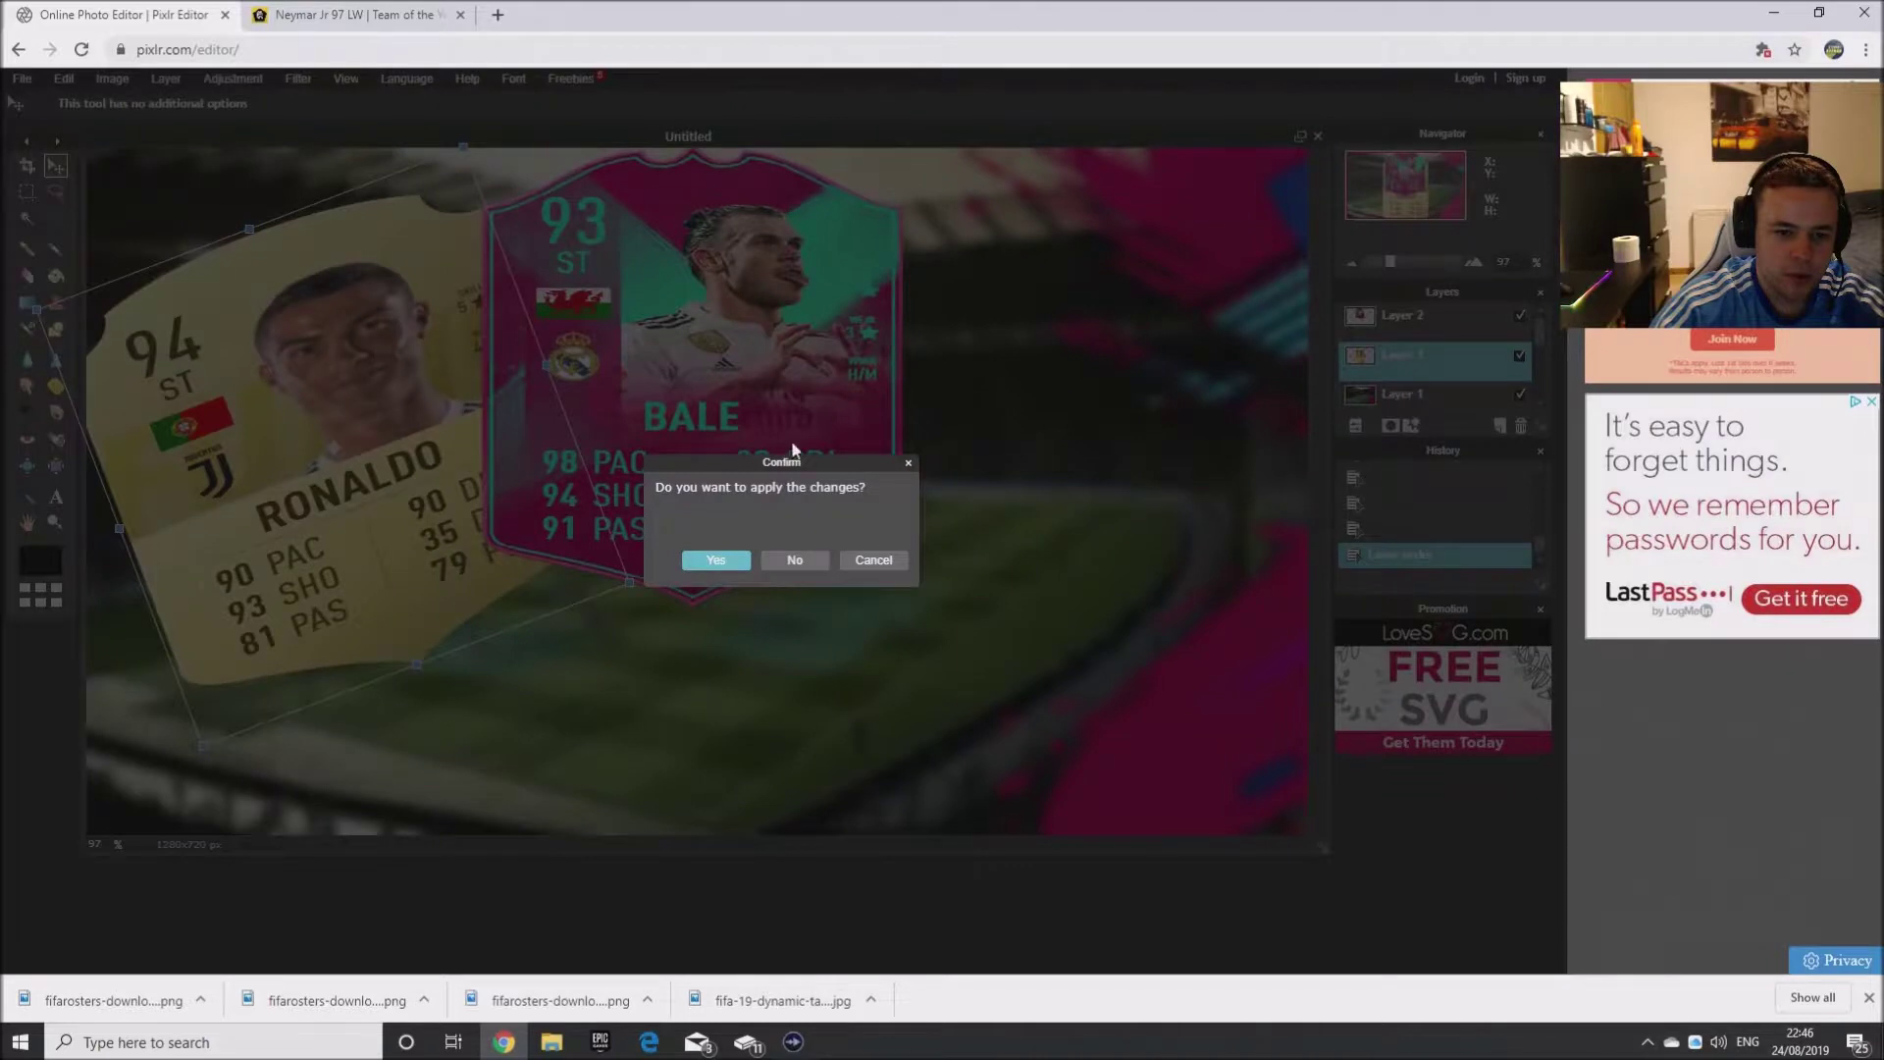
left_click(692, 564)
- Refine the Ronaldo card: rotate slightly clockwise, make it shorter and narrower, nudge it right
left_click(64, 79)
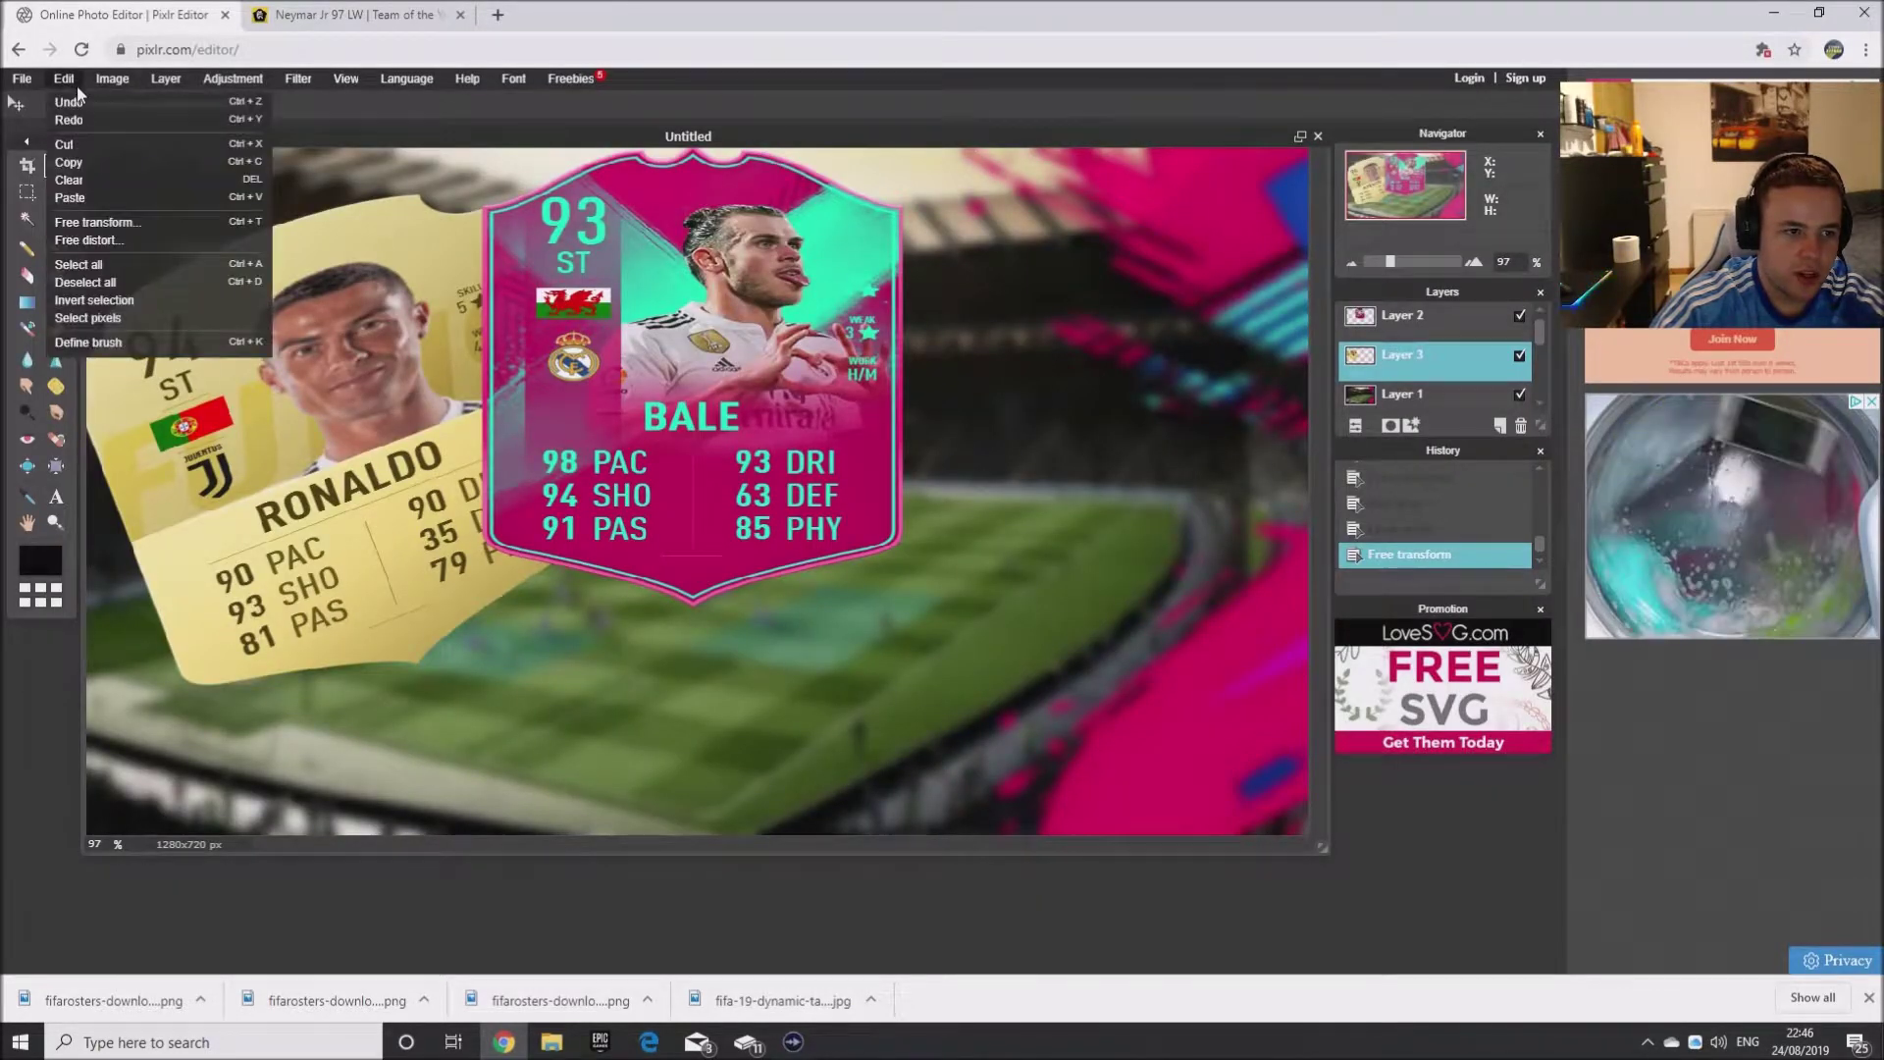
left_click(107, 231)
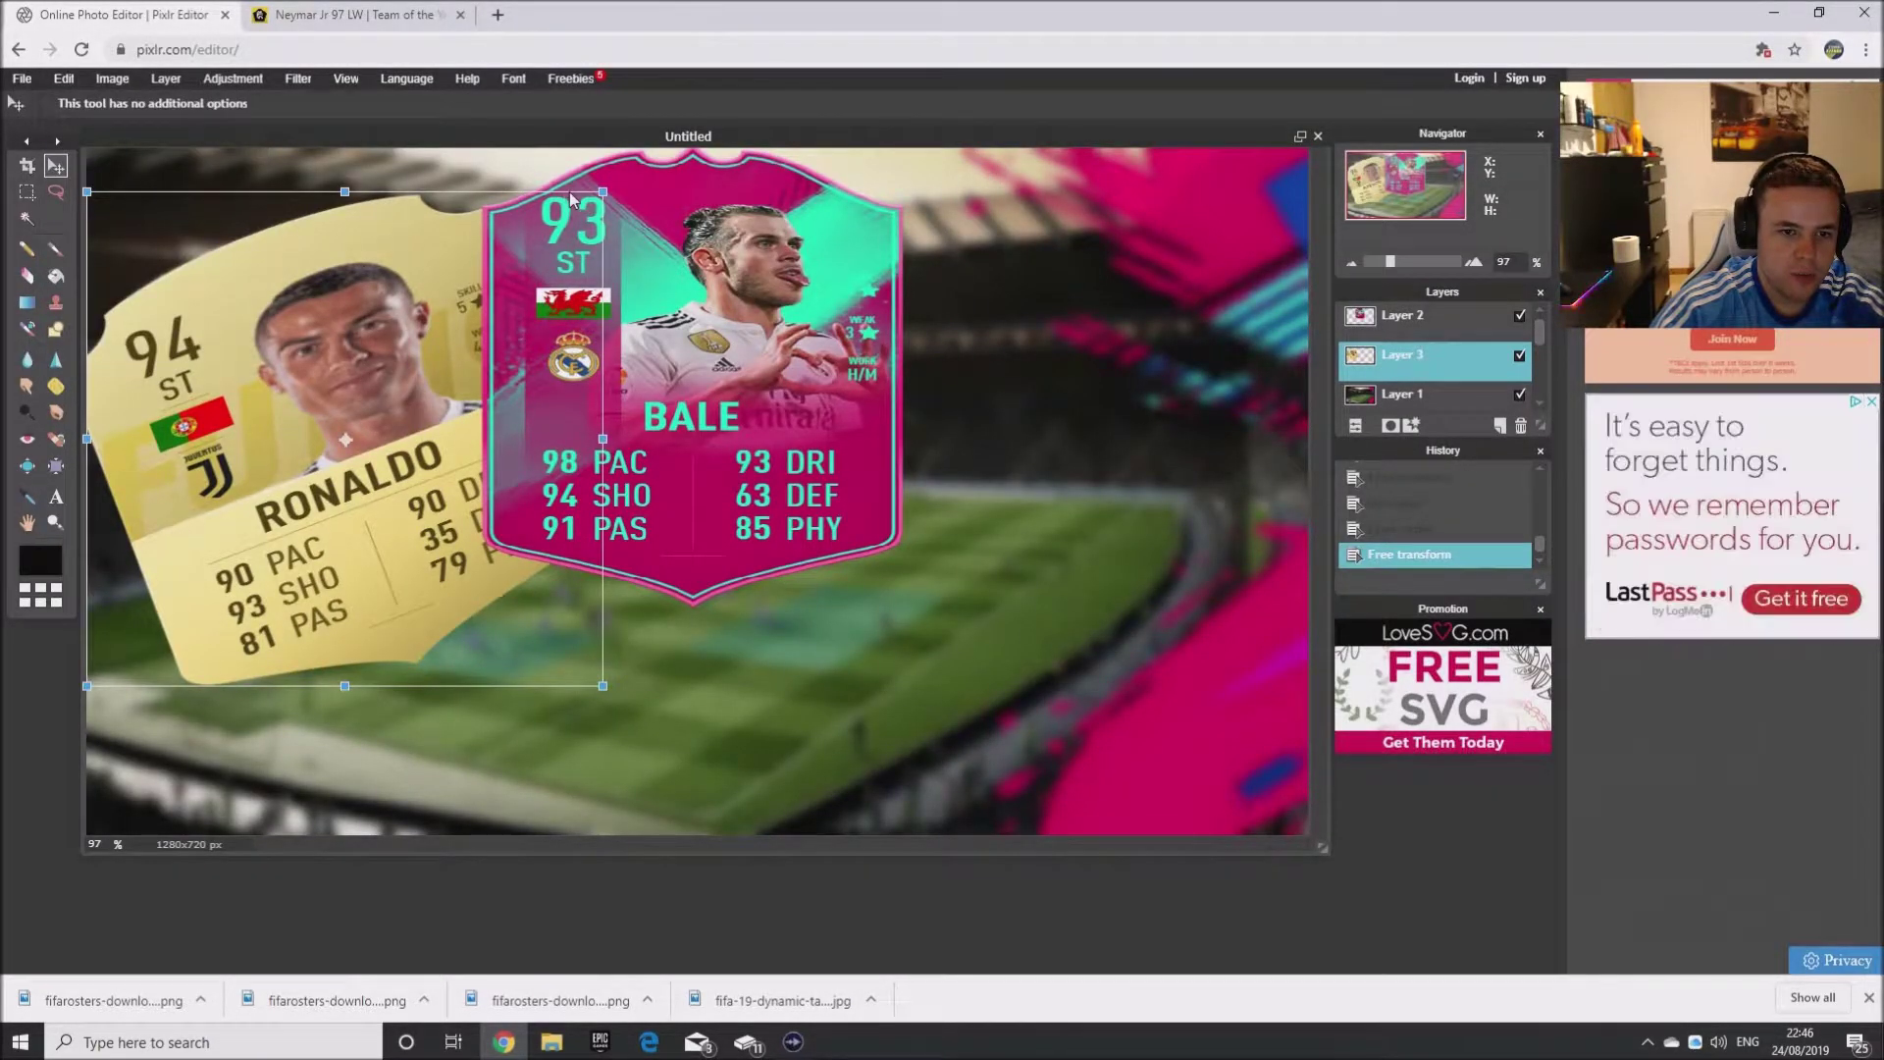
left_click_drag(583, 181, 606, 196)
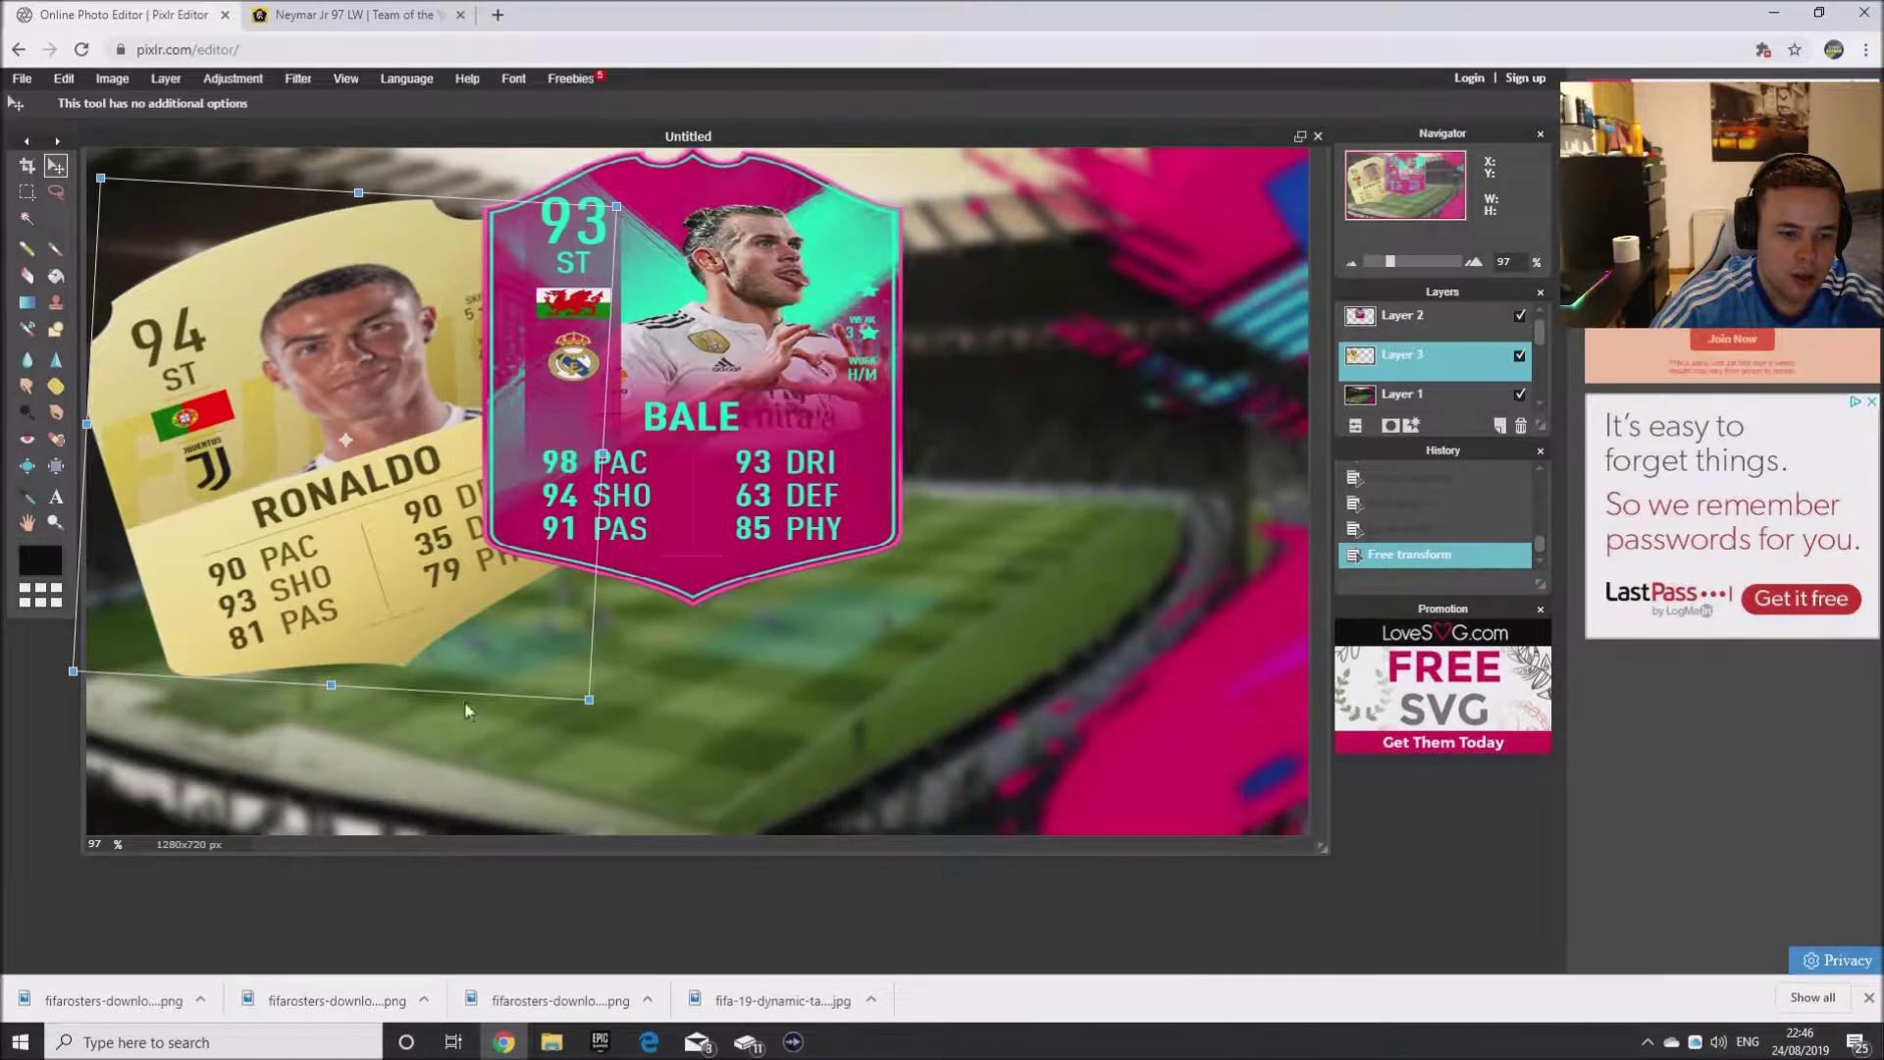
left_click_drag(335, 689, 357, 587)
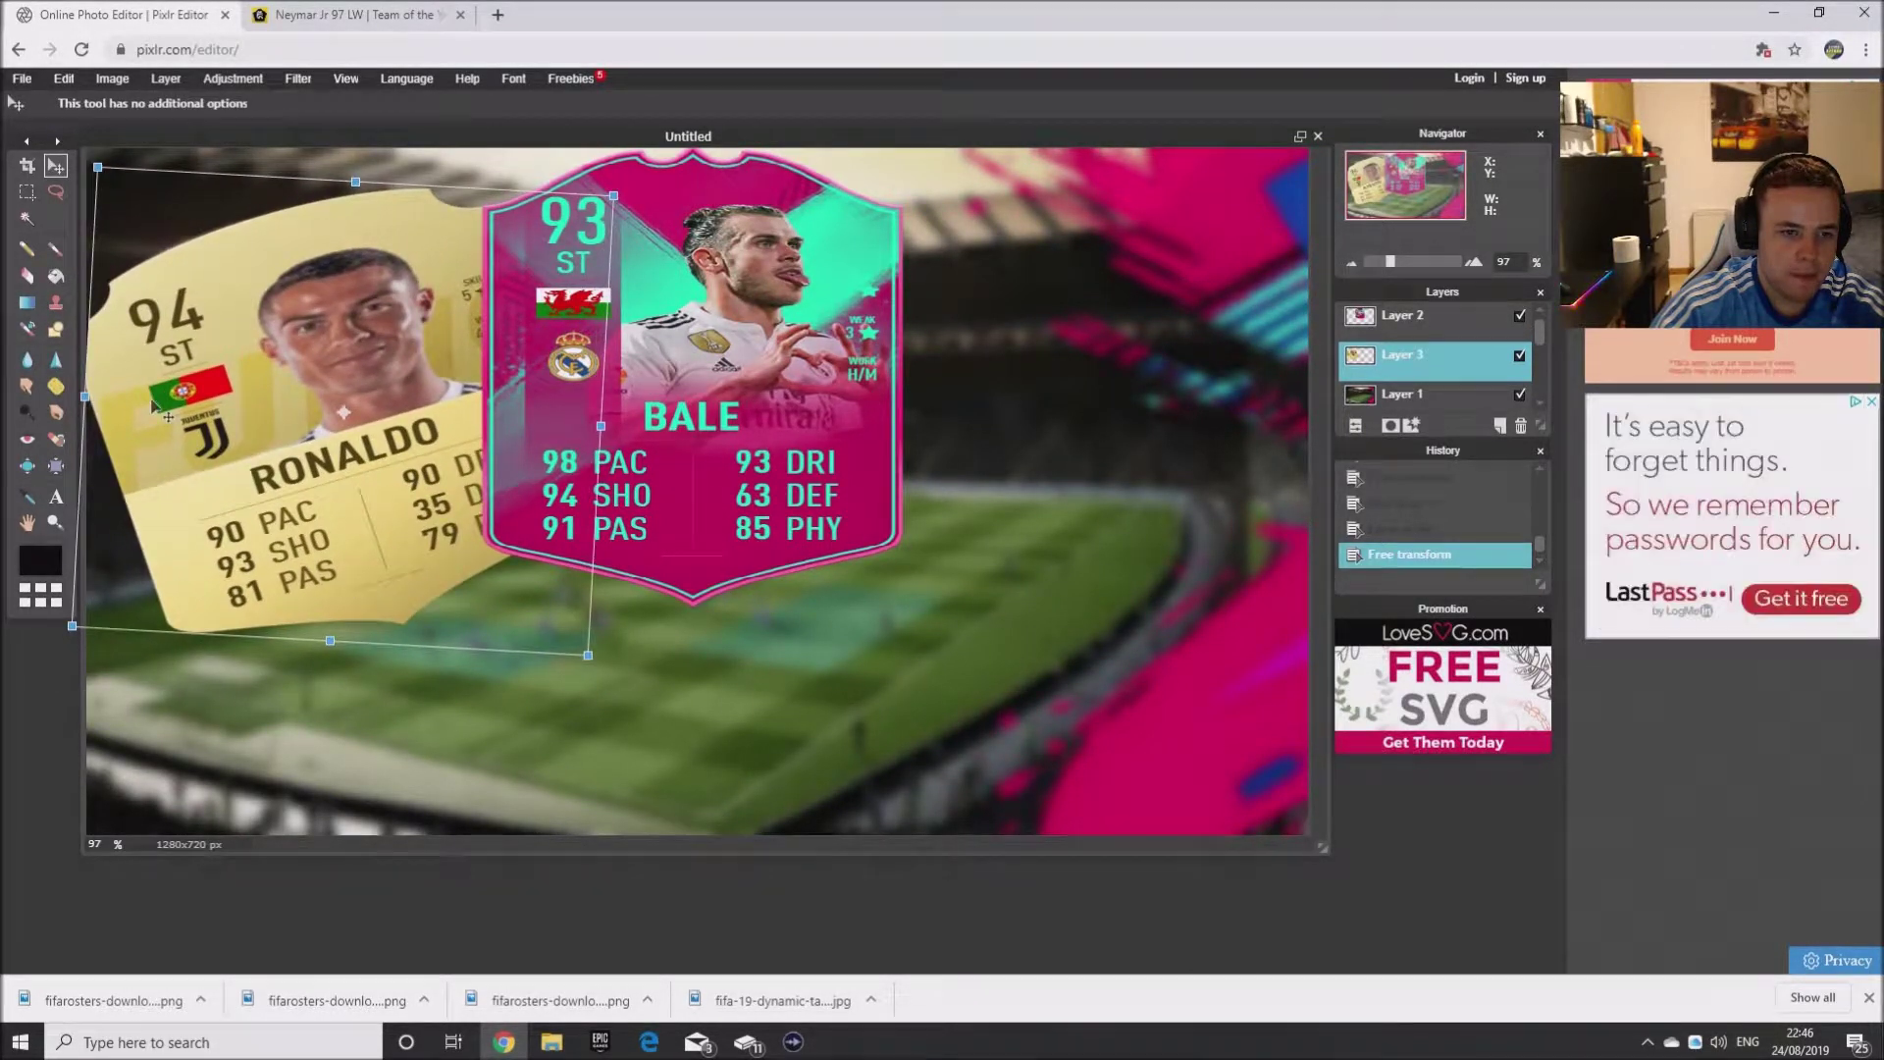
left_click_drag(88, 396, 210, 390)
left_click(556, 618)
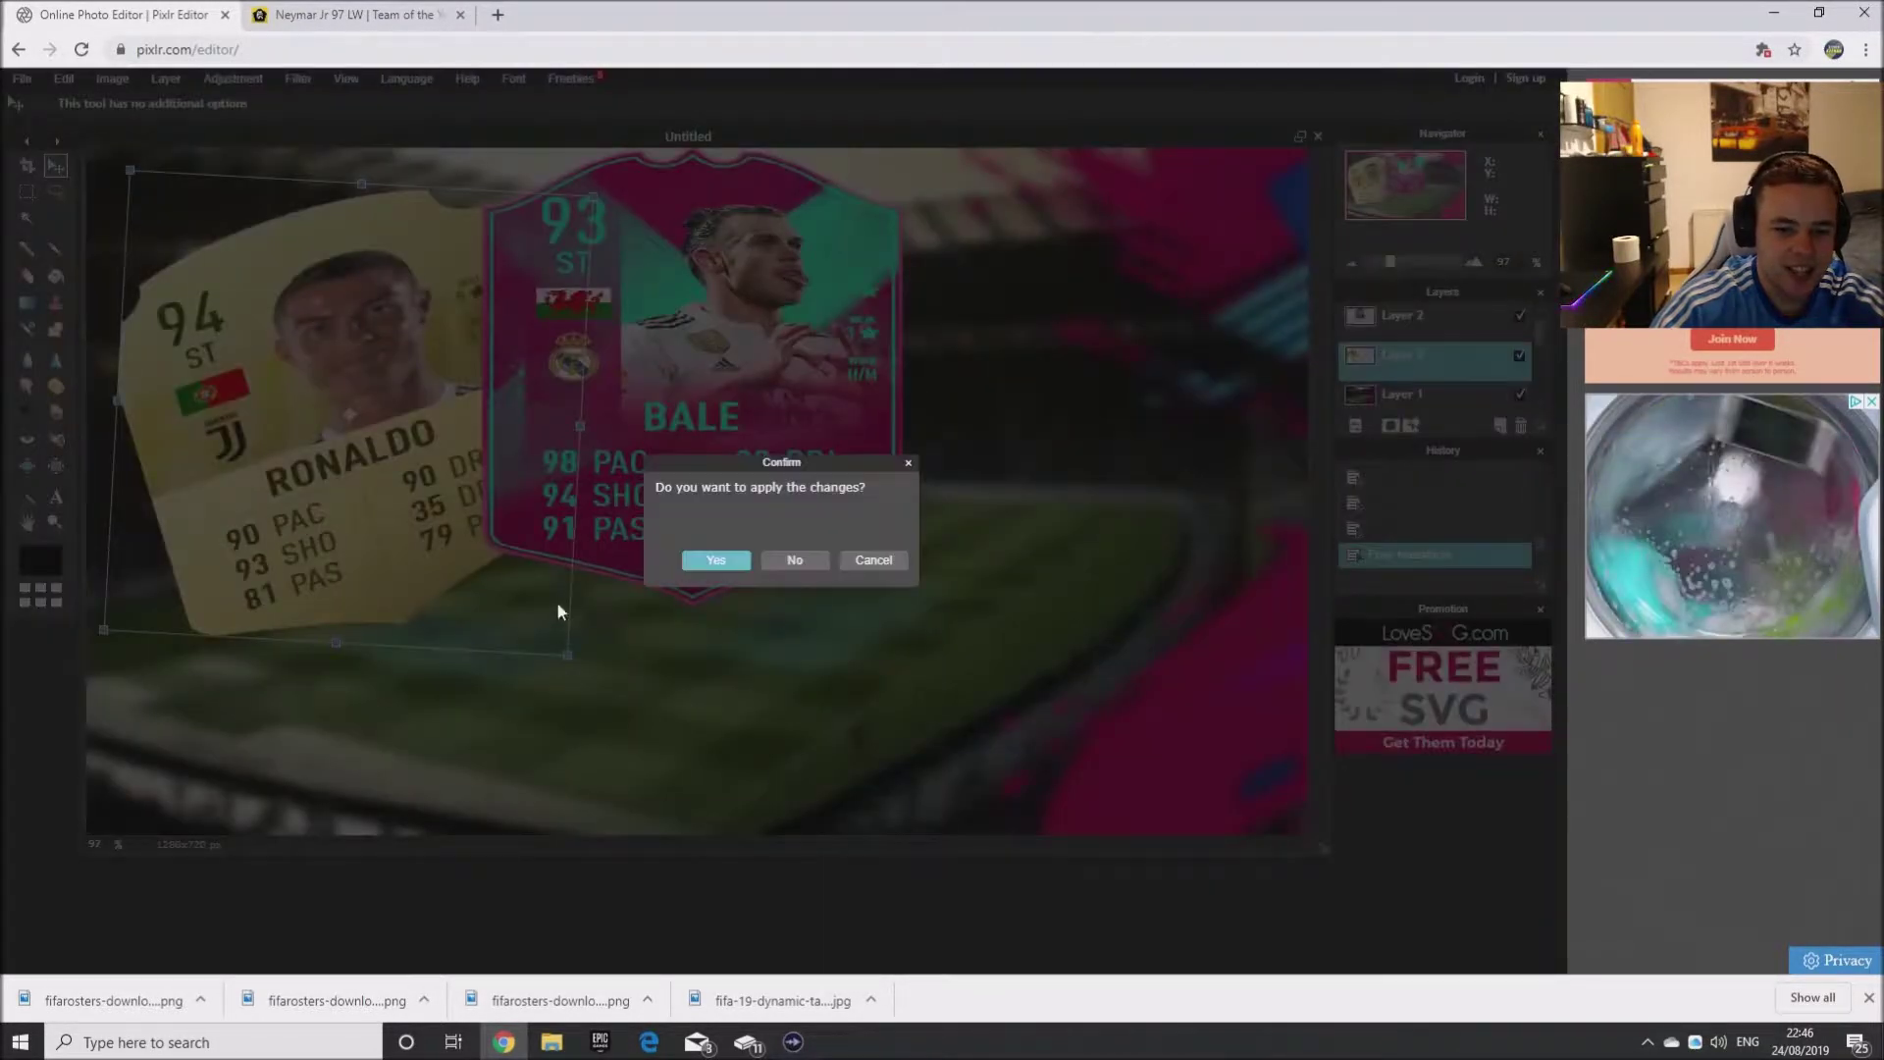
left_click(699, 561)
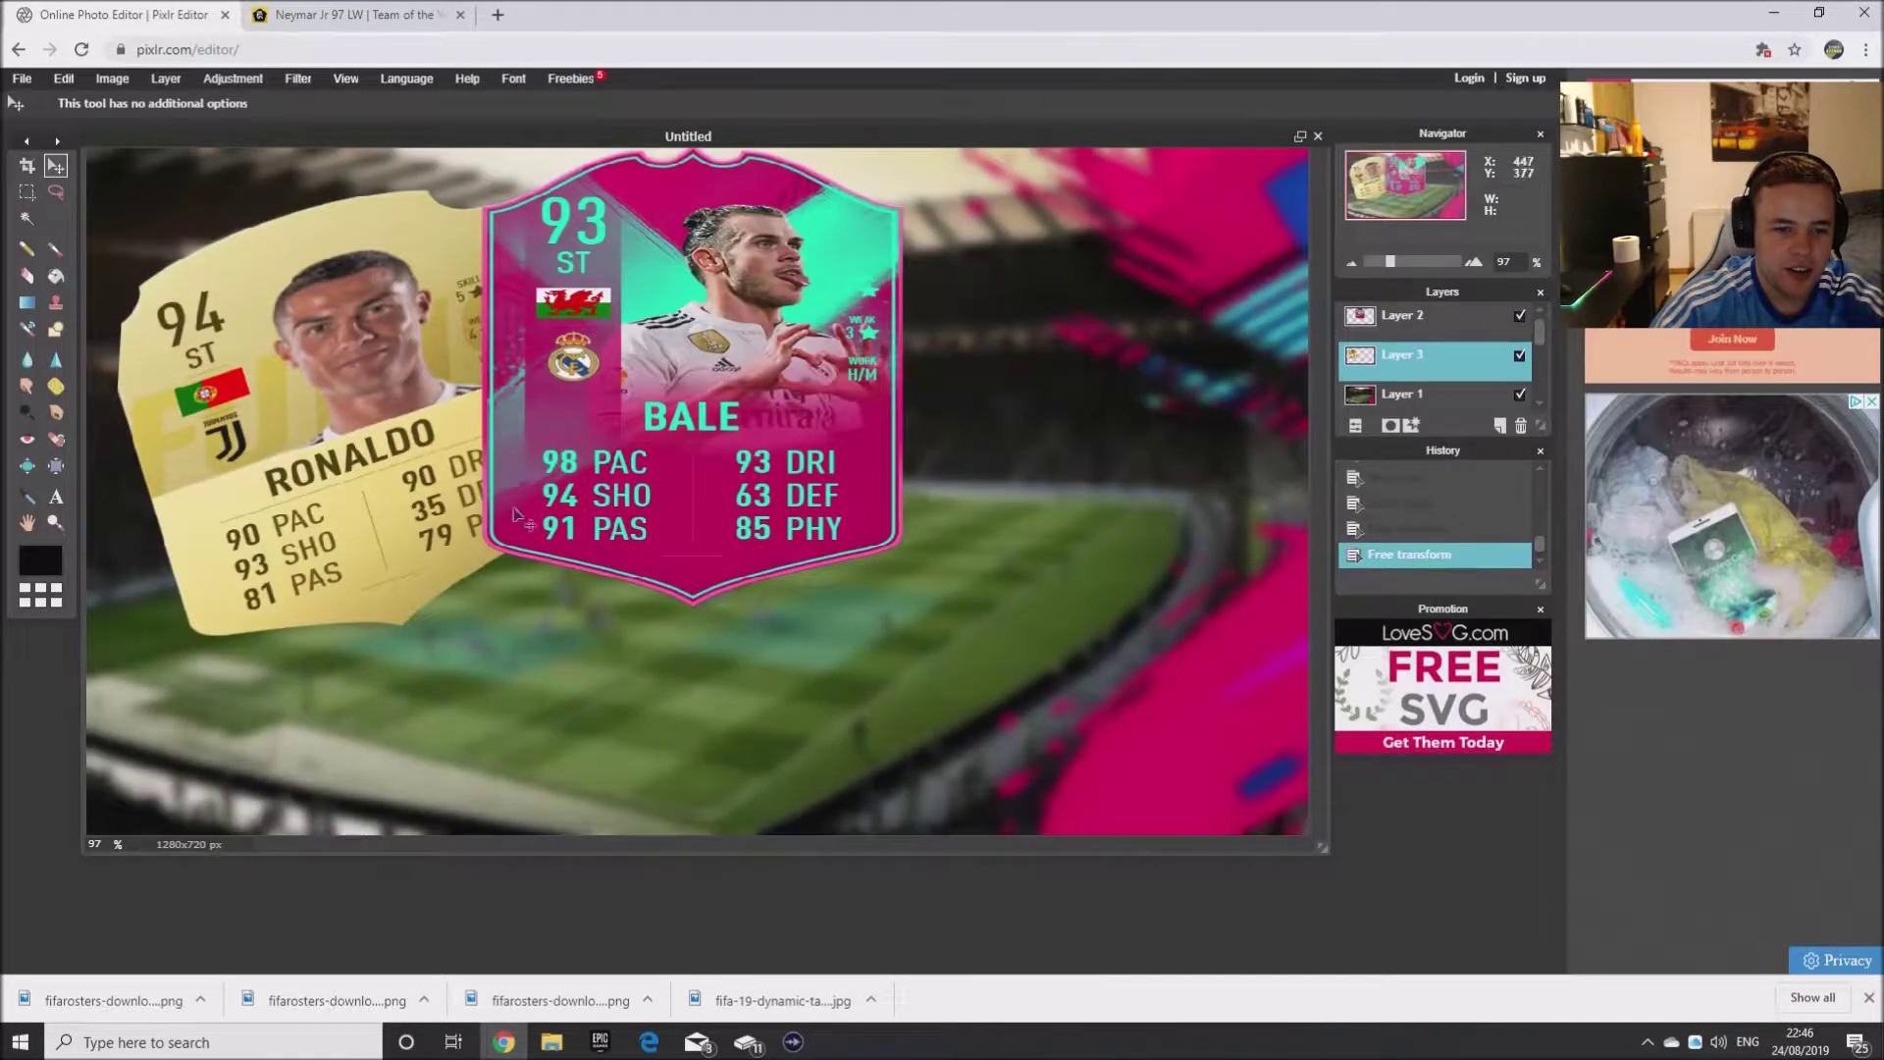
- Open the Neymar card image as a new layer, Layer 4
left_click(176, 78)
left_click(206, 163)
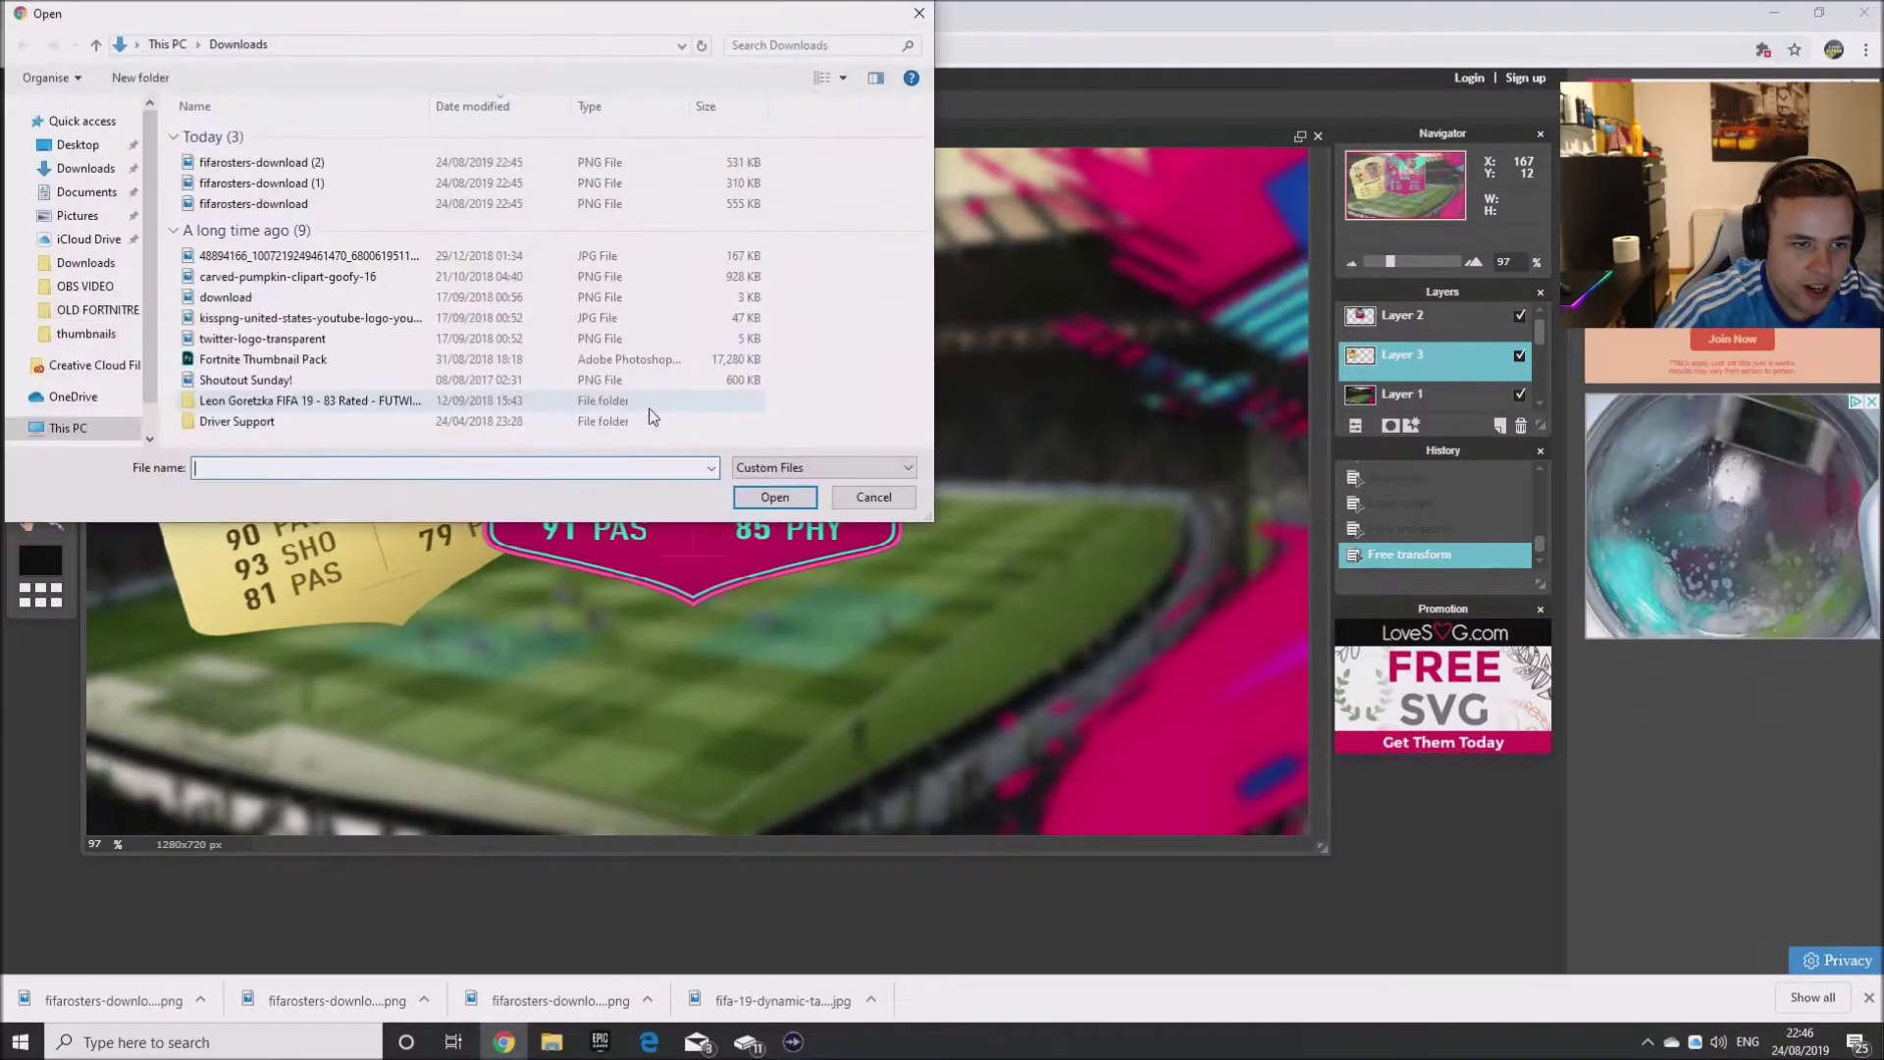
left_click(340, 183)
left_click(774, 496)
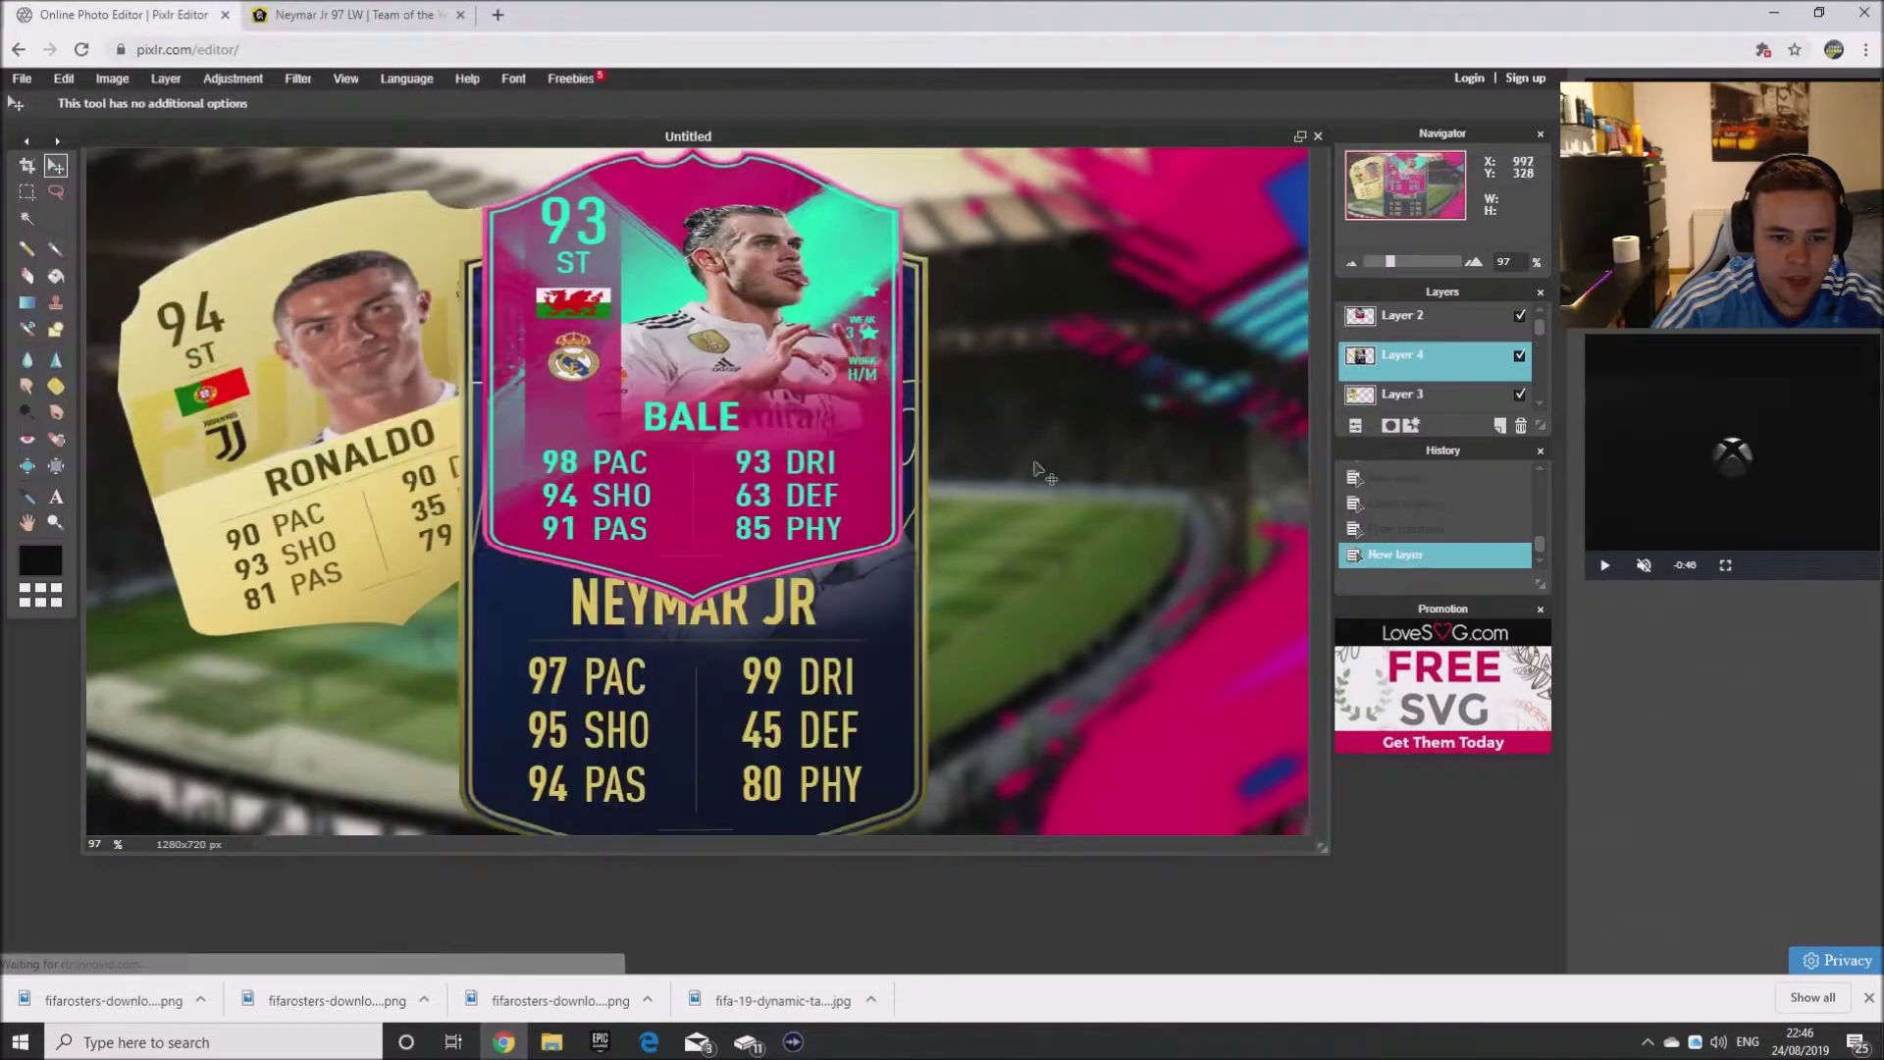
left_click(64, 79)
- Shrink and tilt the Neymar card and place it to the right of Bale
left_click(151, 224)
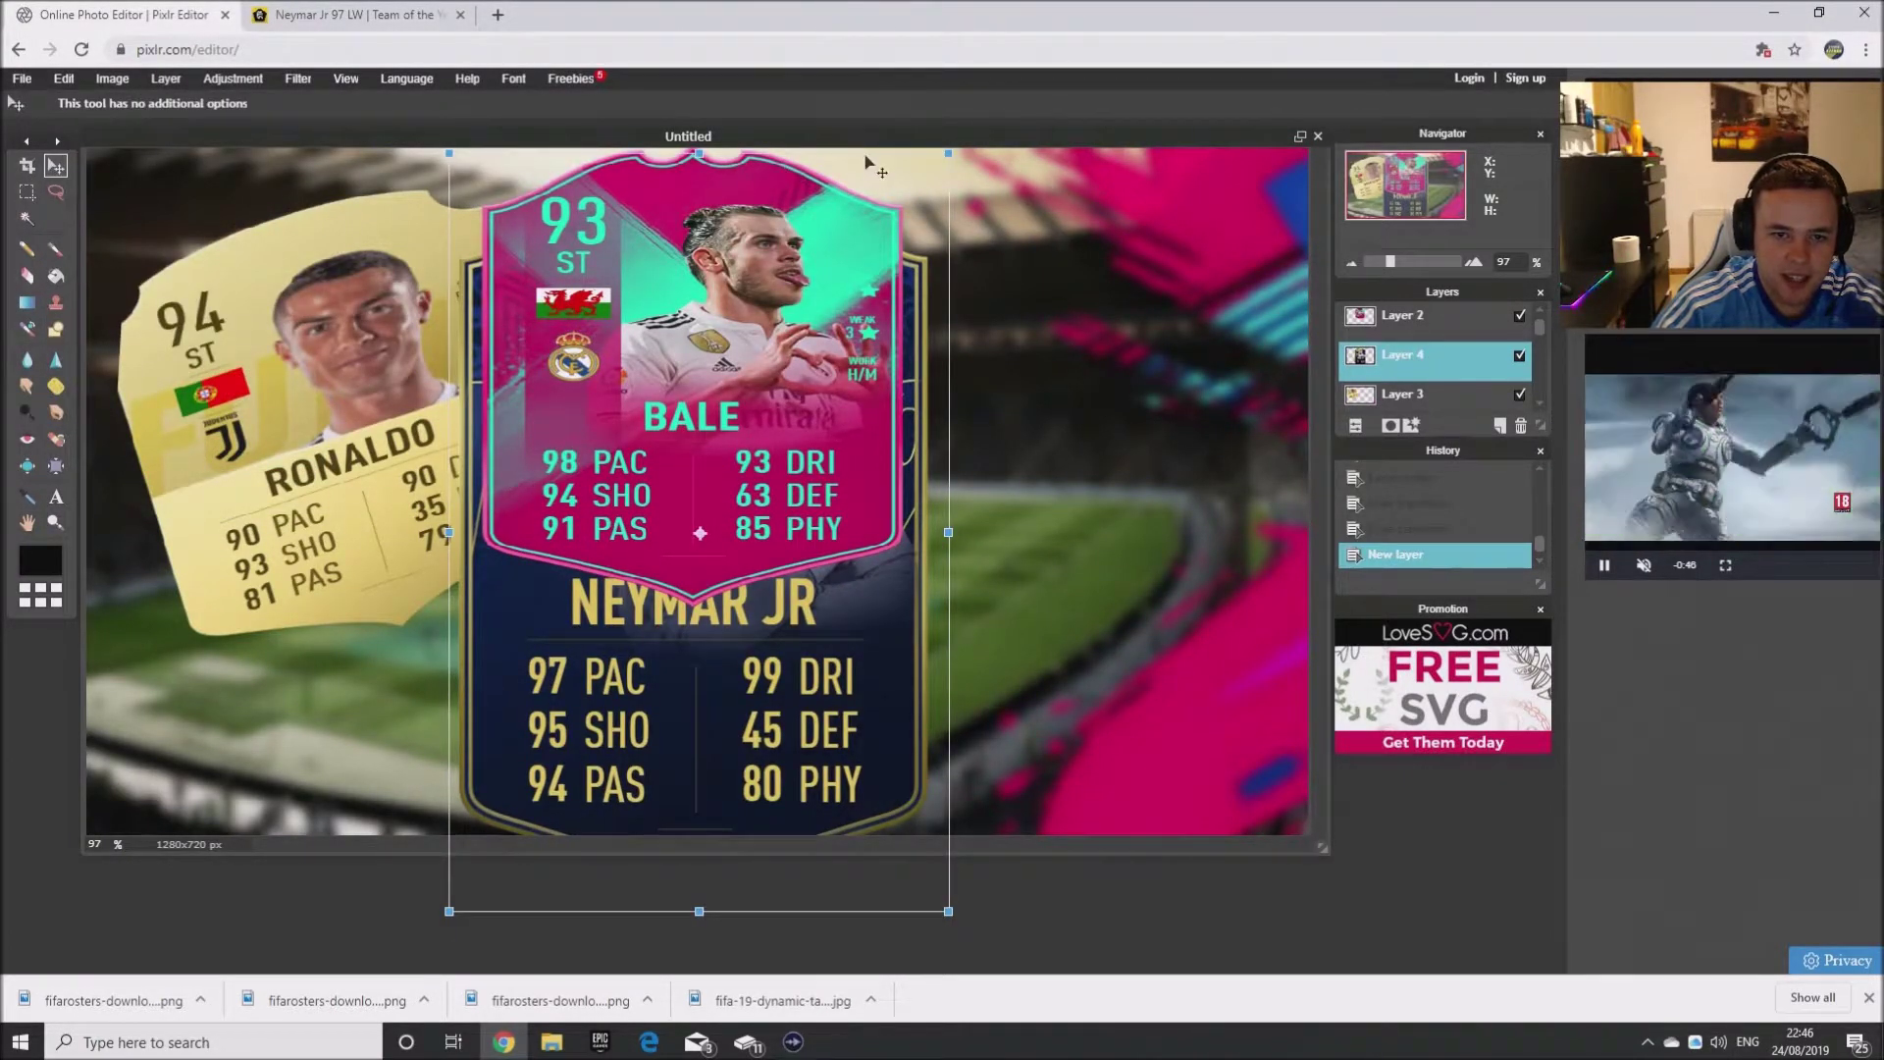
left_click_drag(698, 911, 699, 755)
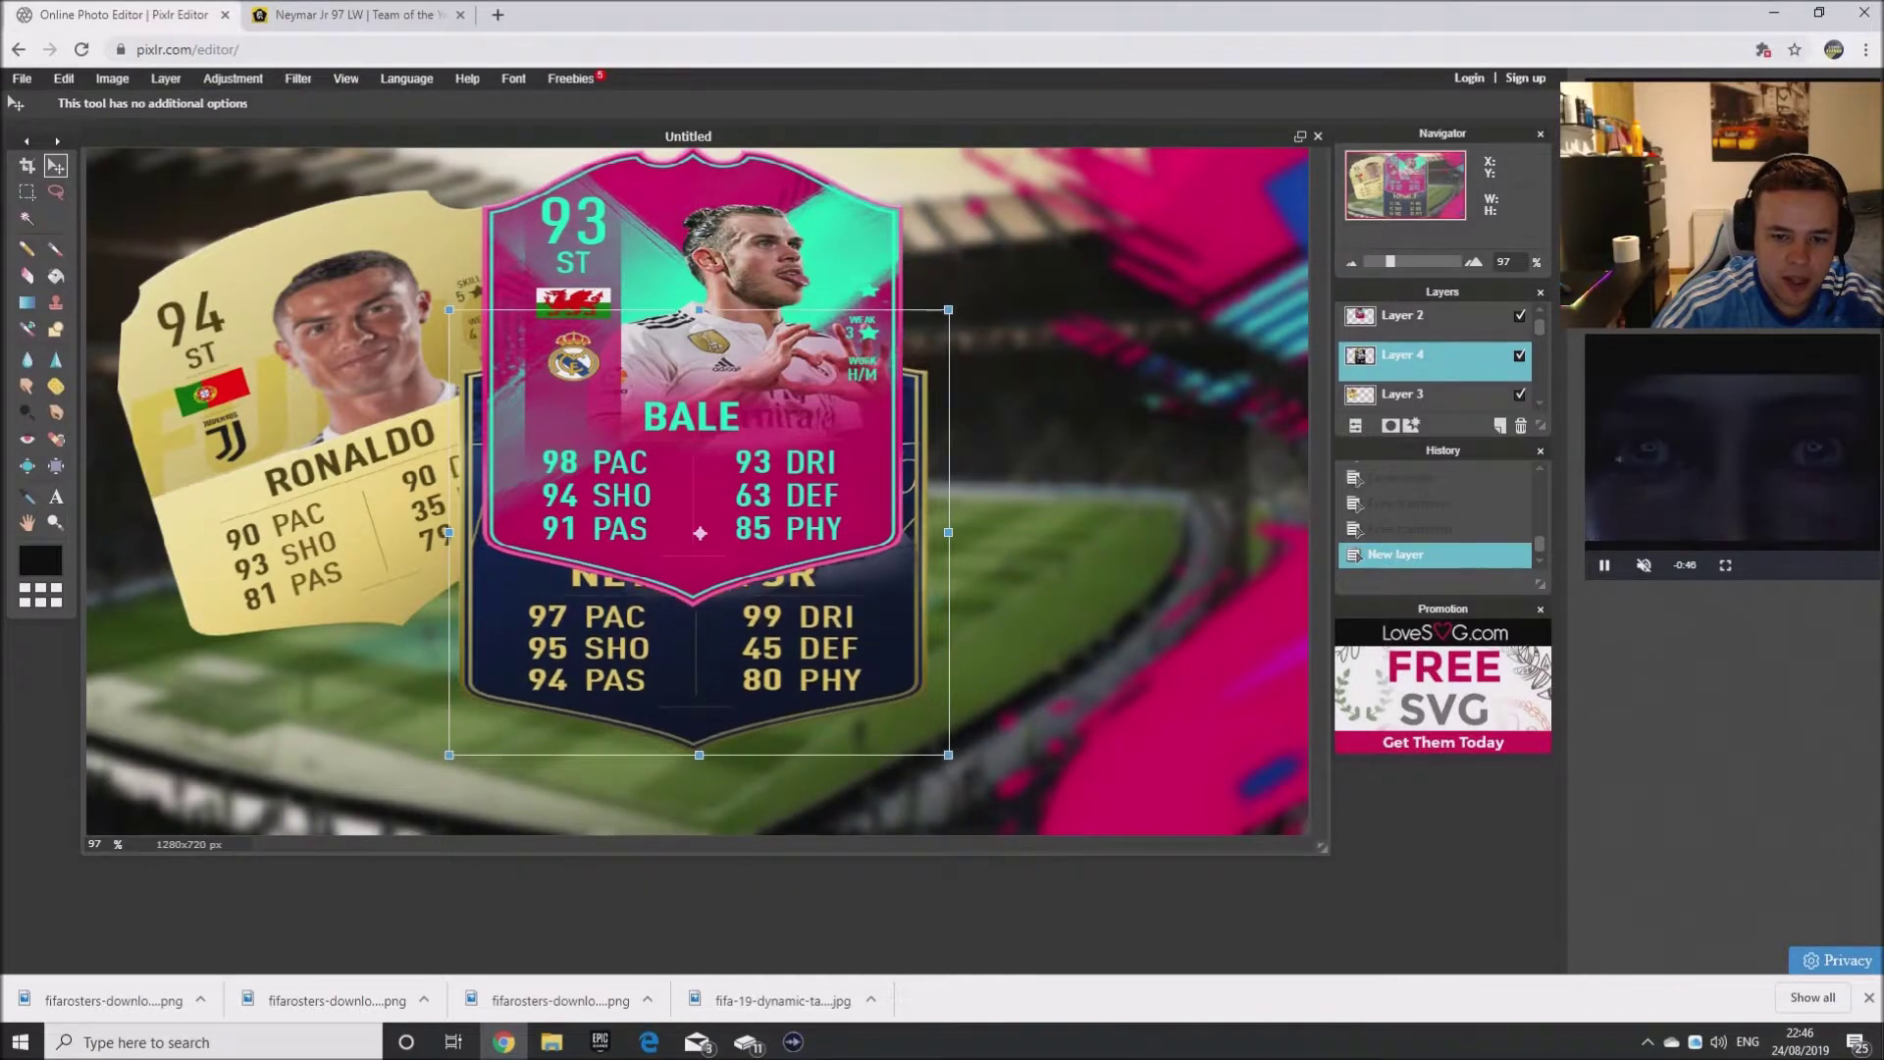
left_click_drag(948, 532, 888, 532)
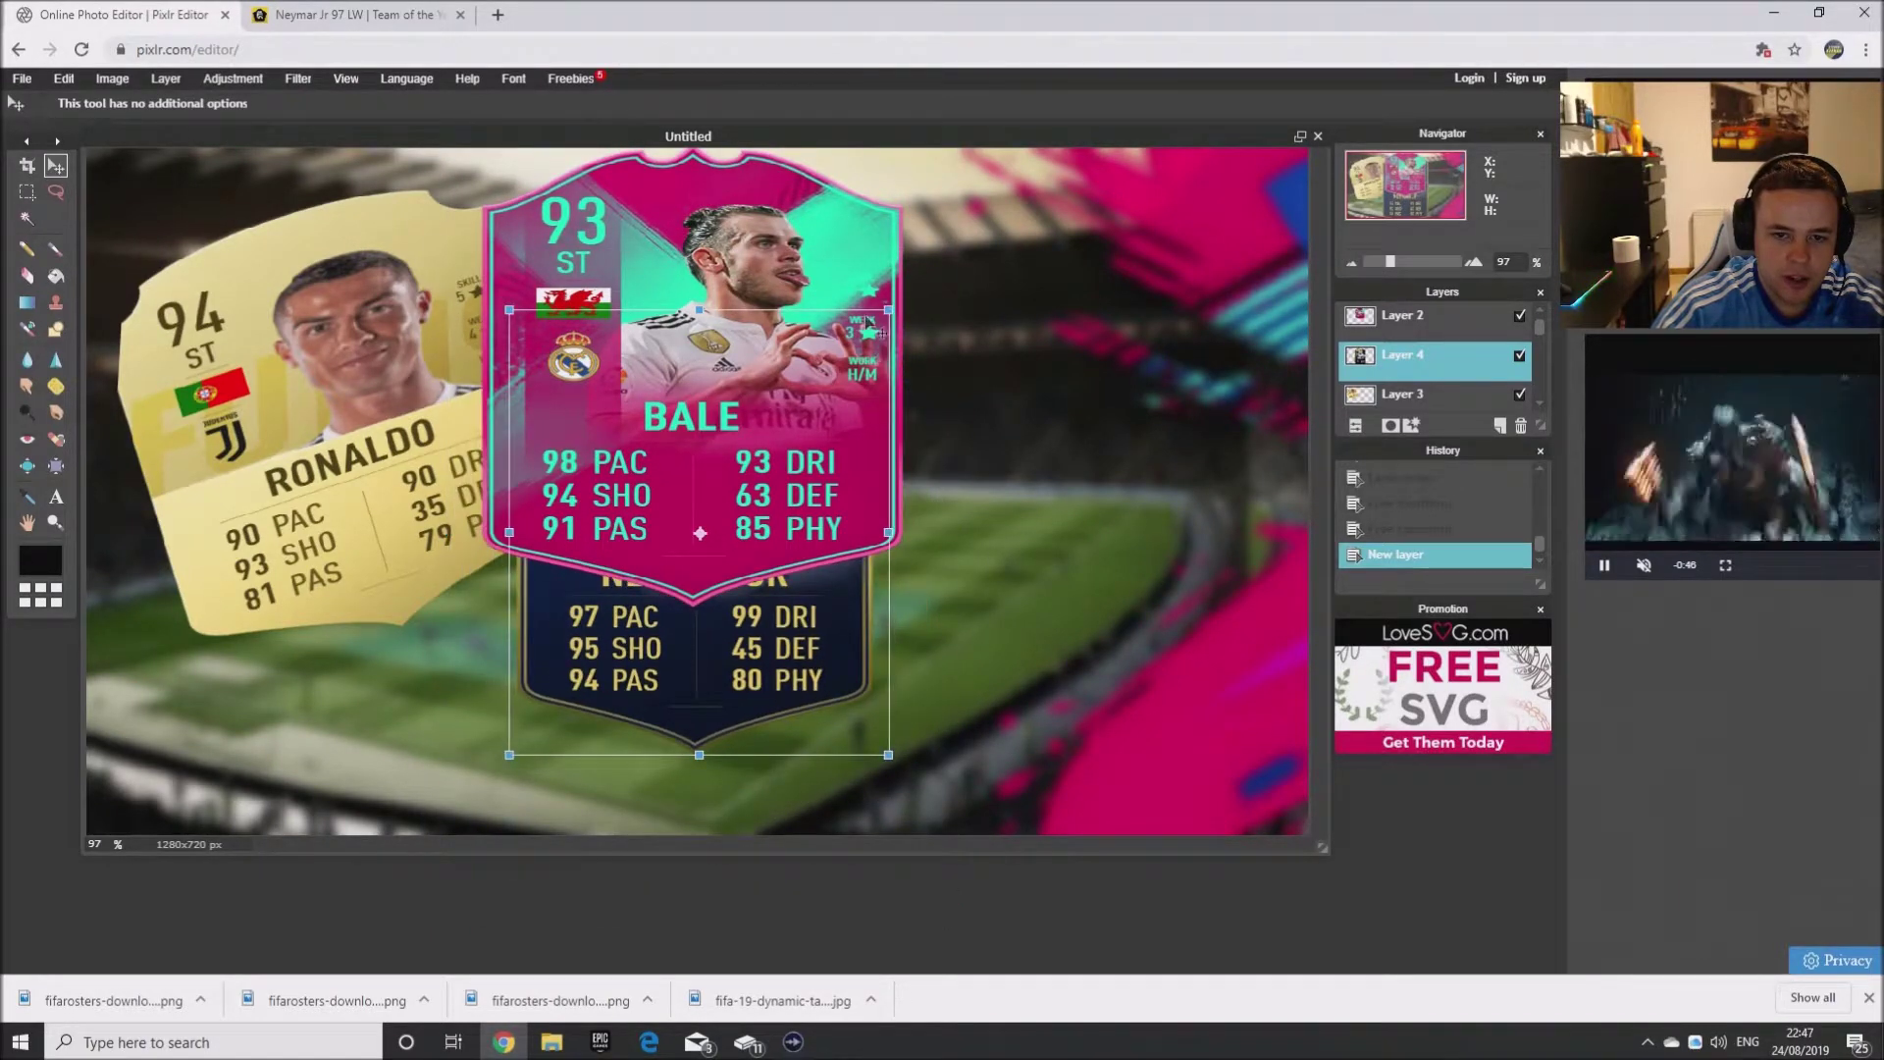
left_click_drag(880, 334, 932, 400)
left_click_drag(773, 441, 1063, 315)
left_click_drag(1205, 250, 1236, 260)
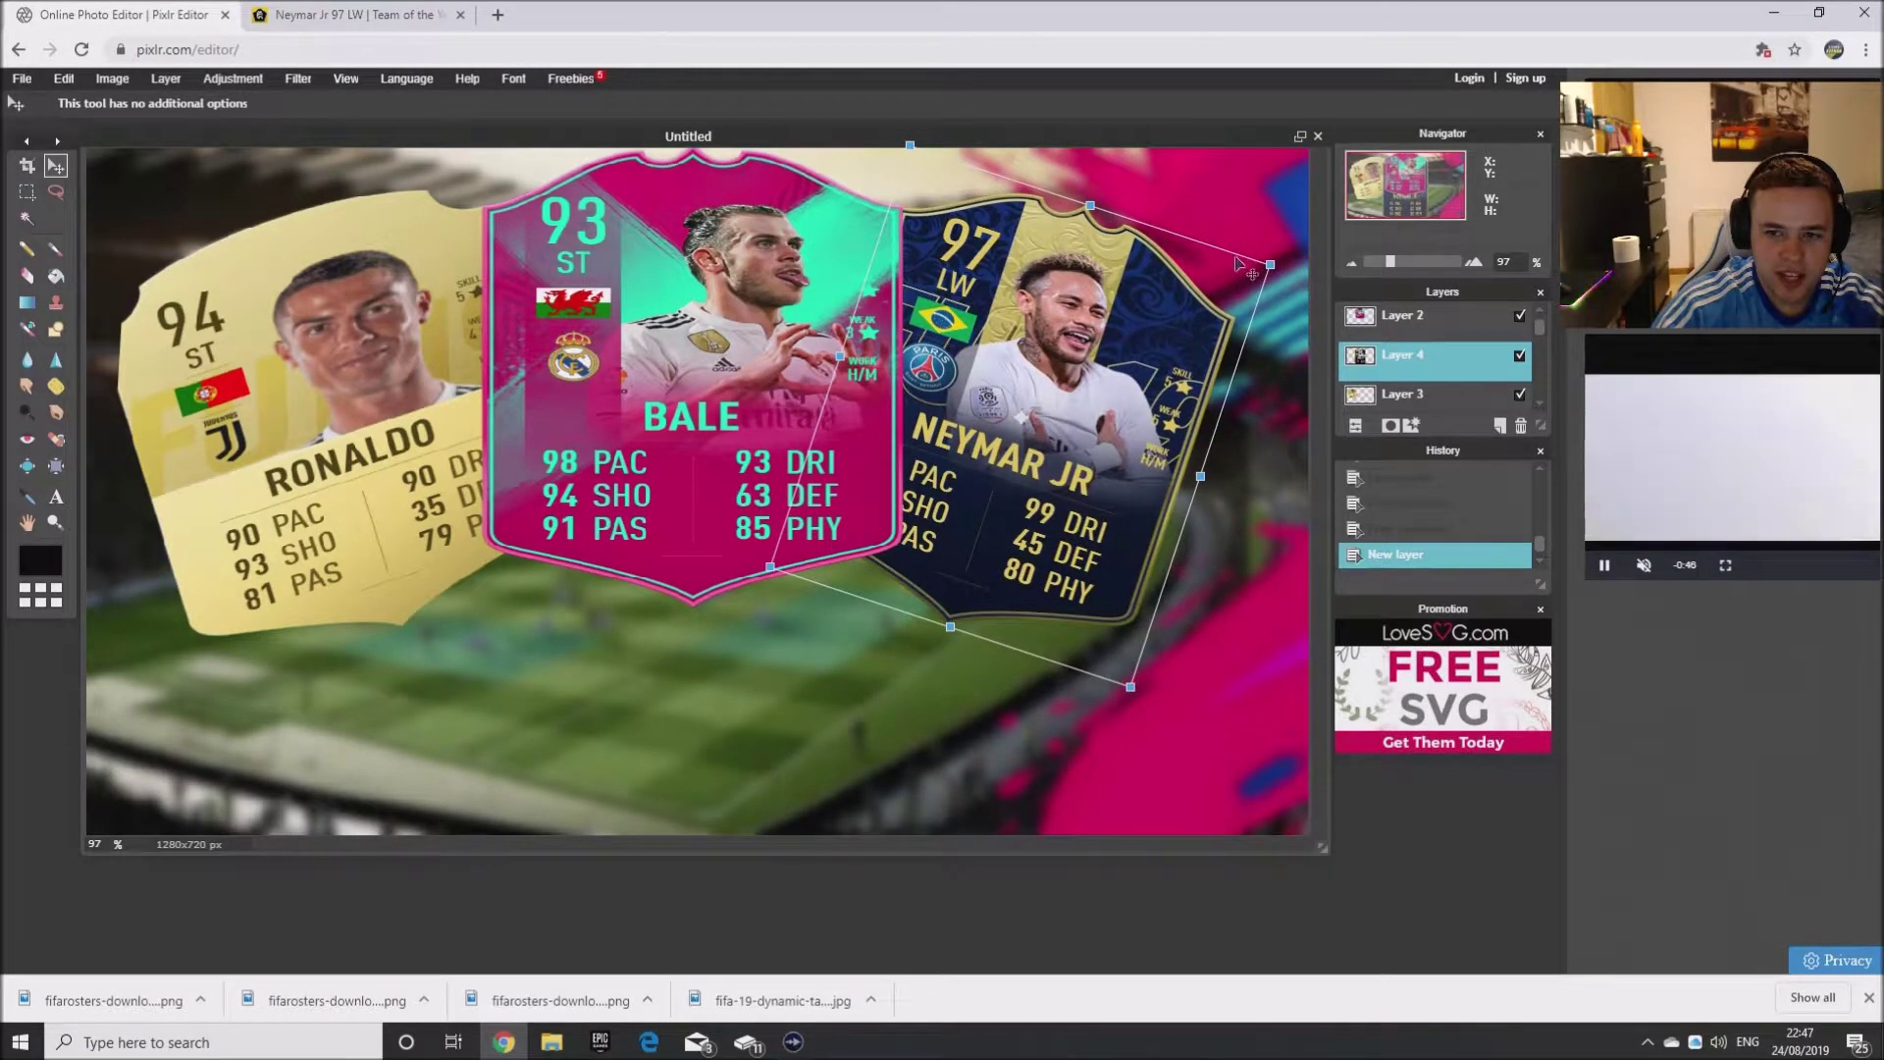
left_click_drag(1234, 258, 1234, 303)
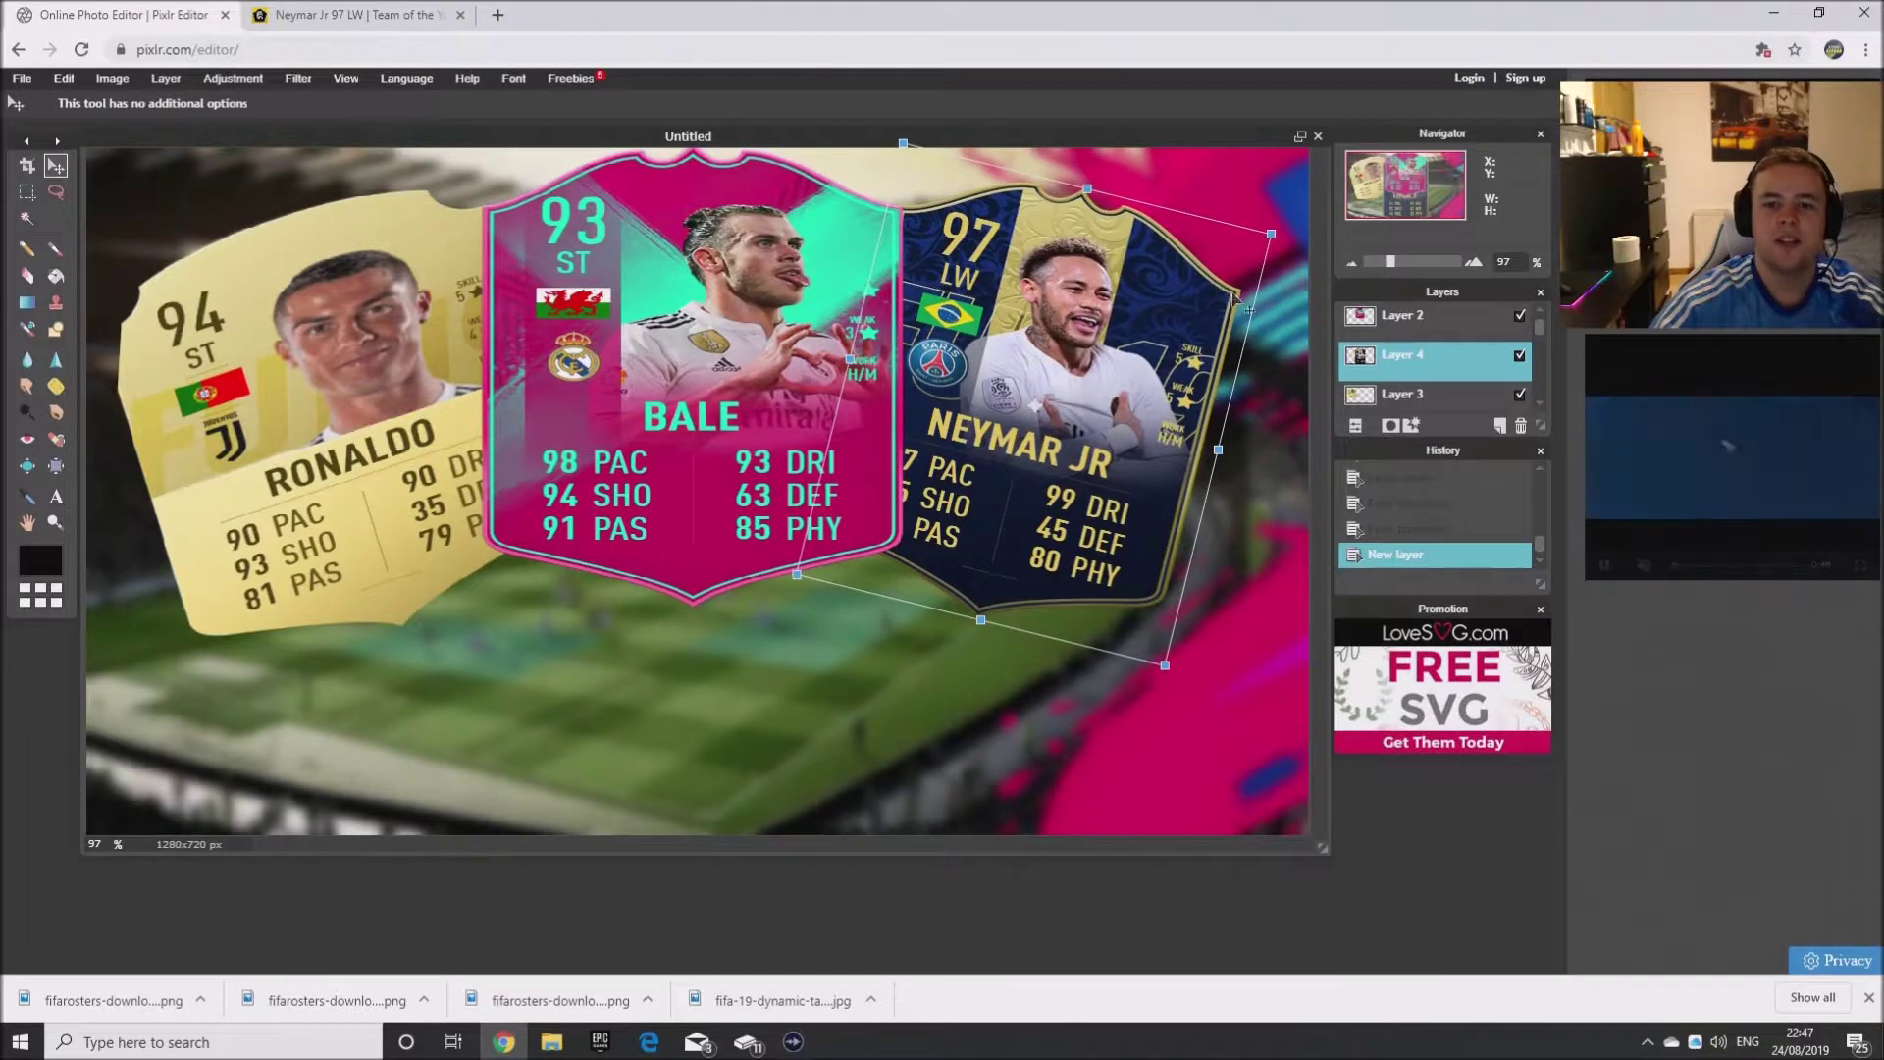
left_click(1260, 528)
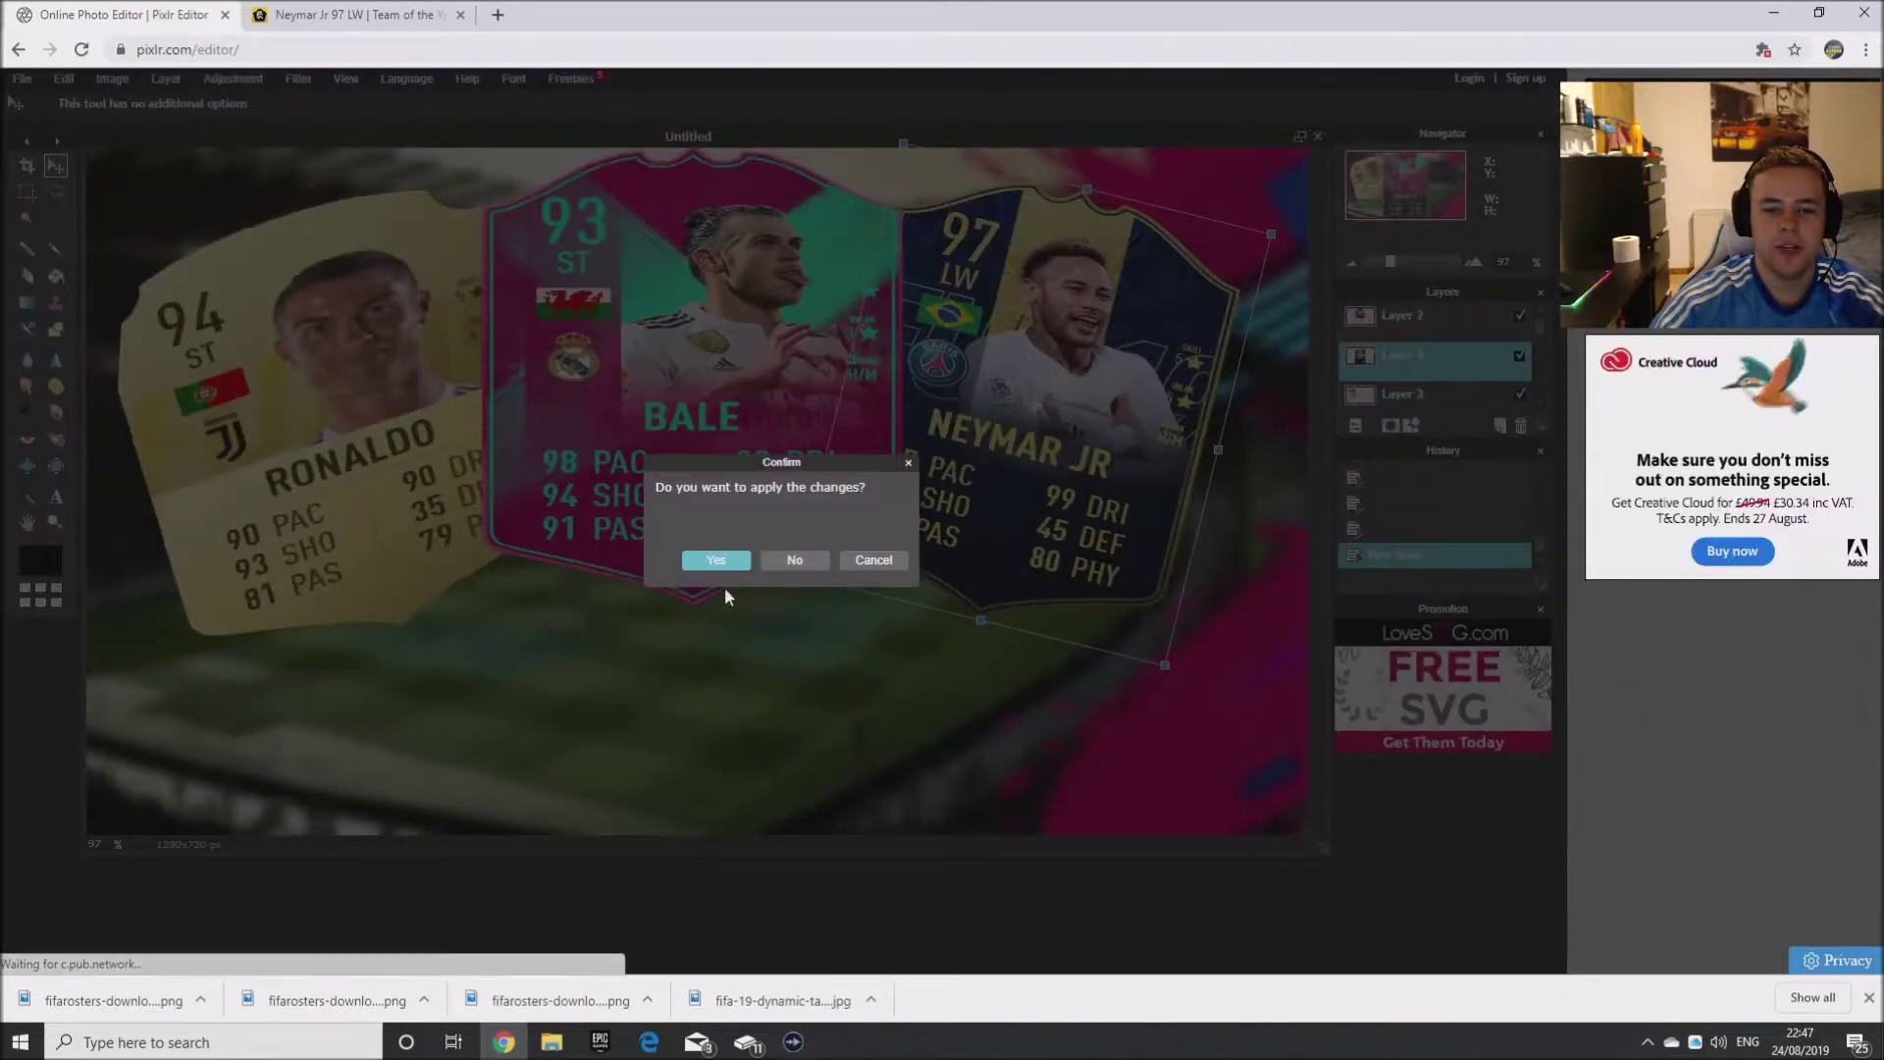
left_click(716, 559)
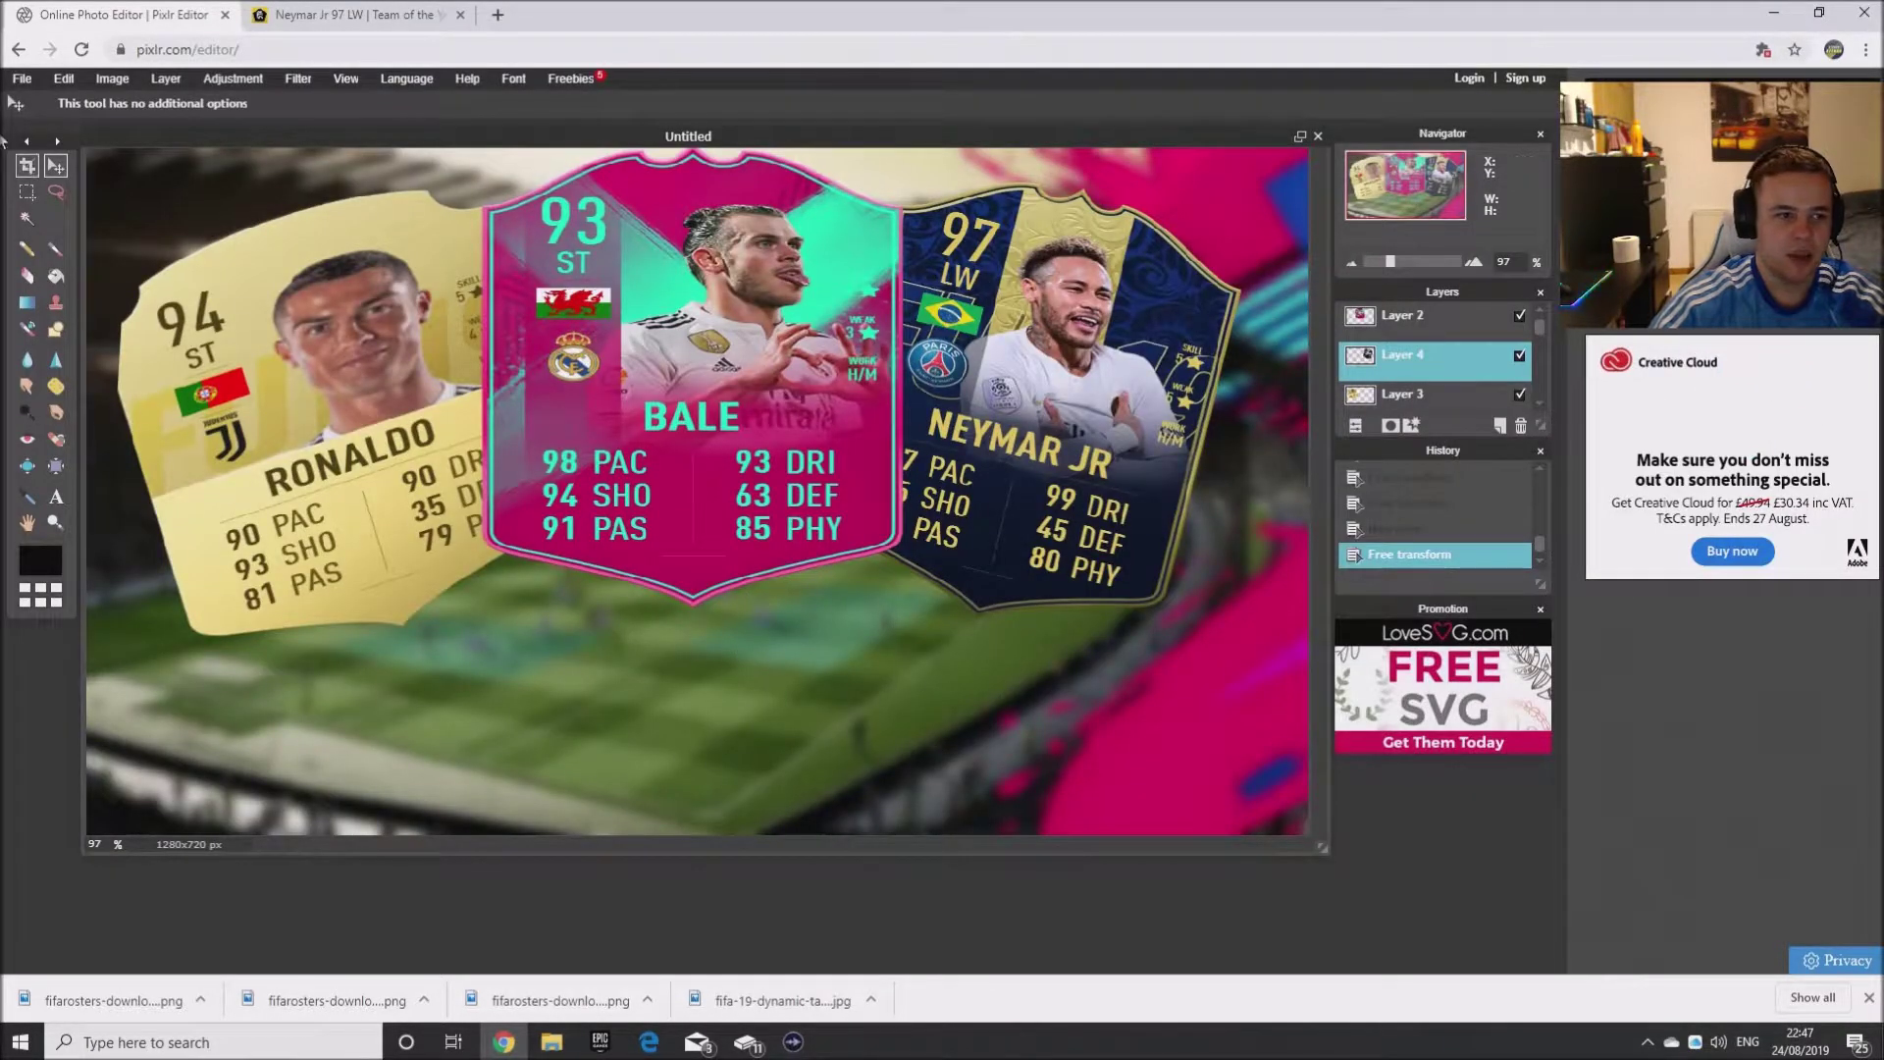
- Enlarge the Neymar card slightly and tilt it a little clockwise
left_click(64, 78)
left_click(125, 218)
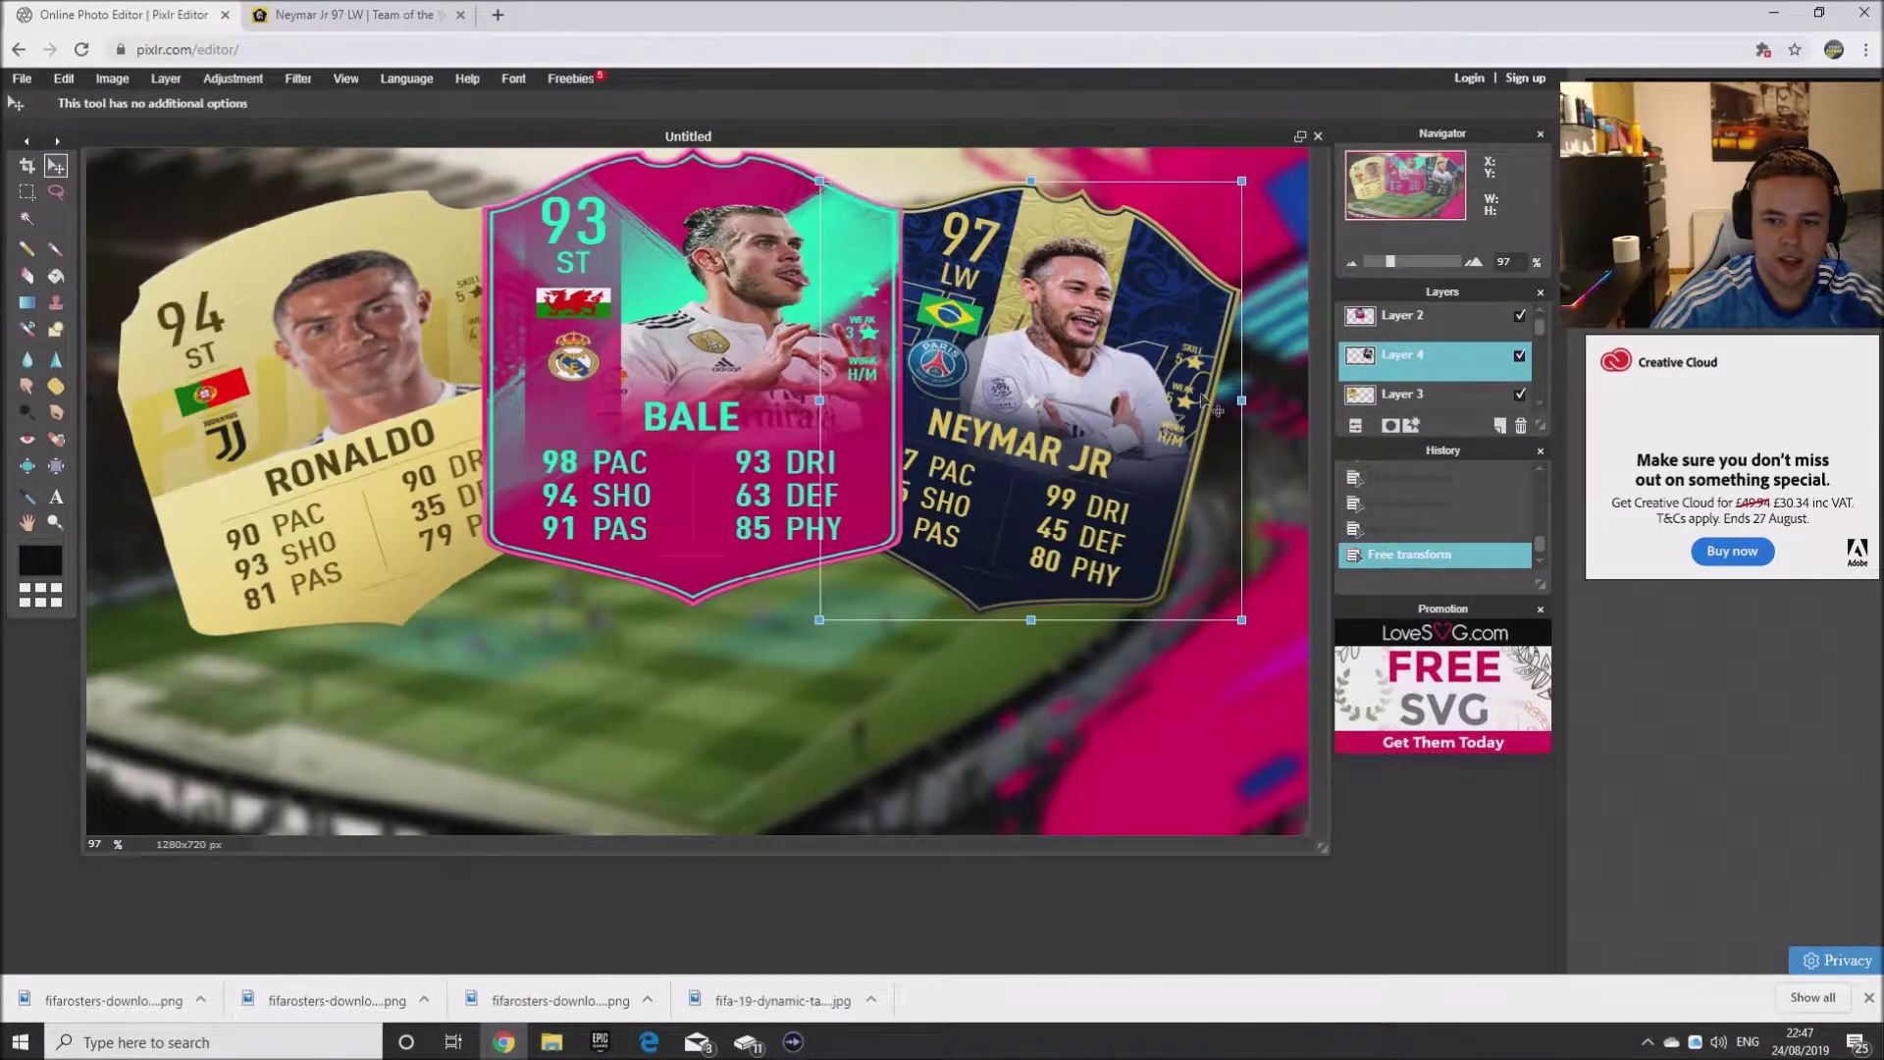
left_click_drag(1251, 398, 1250, 400)
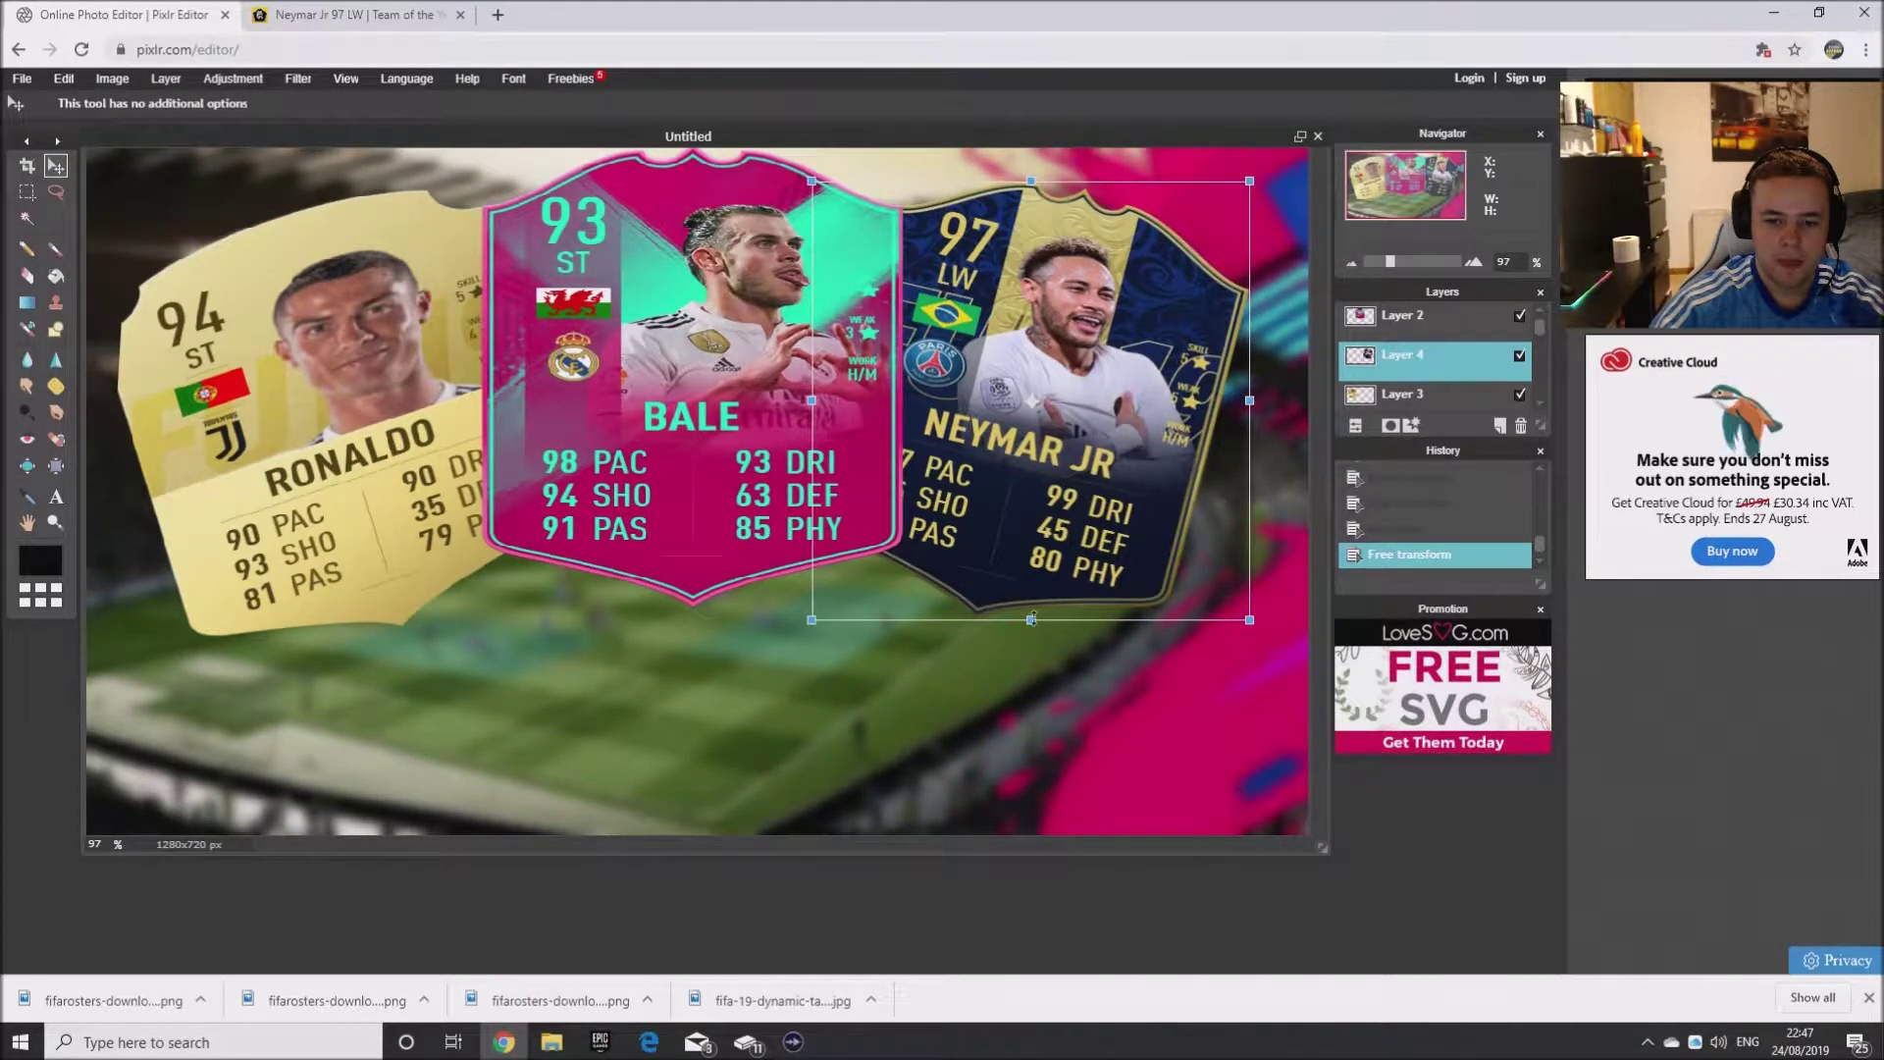
left_click_drag(1031, 619, 1031, 622)
left_click_drag(1223, 174, 1177, 274)
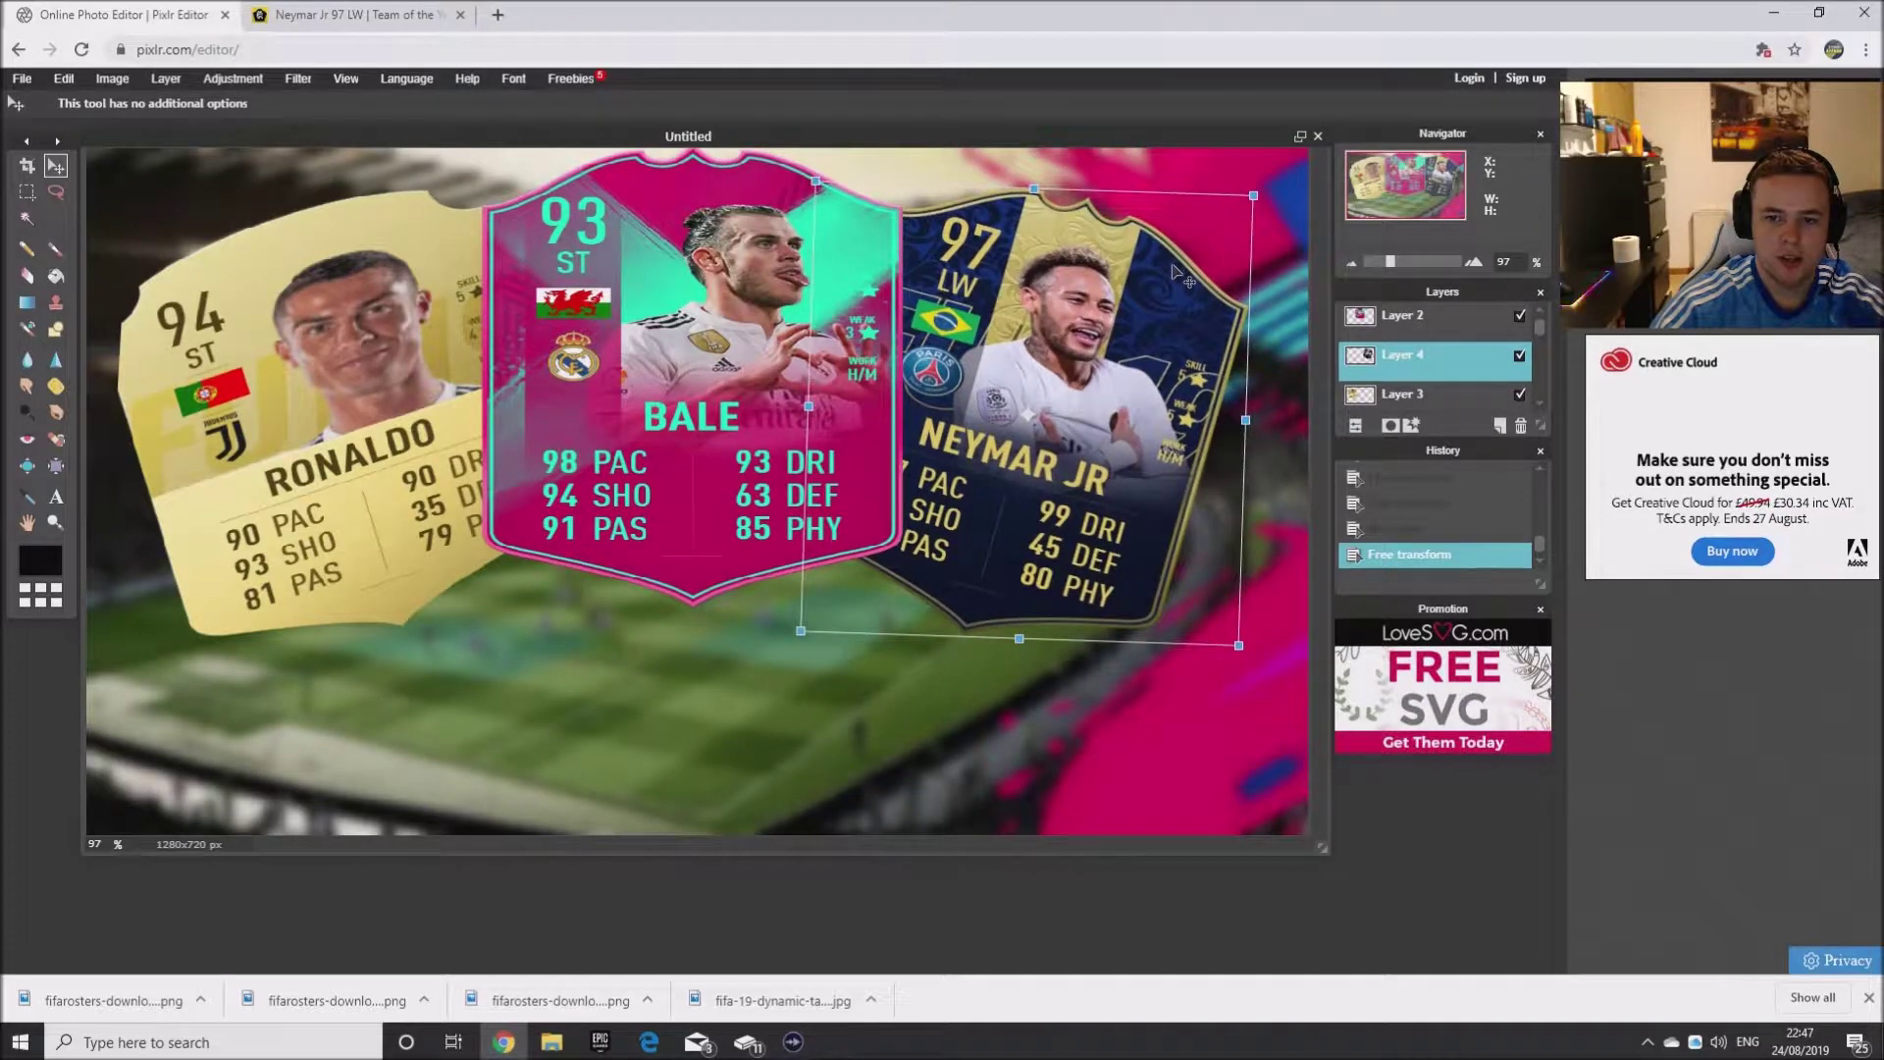
left_click(1227, 612)
left_click(726, 552)
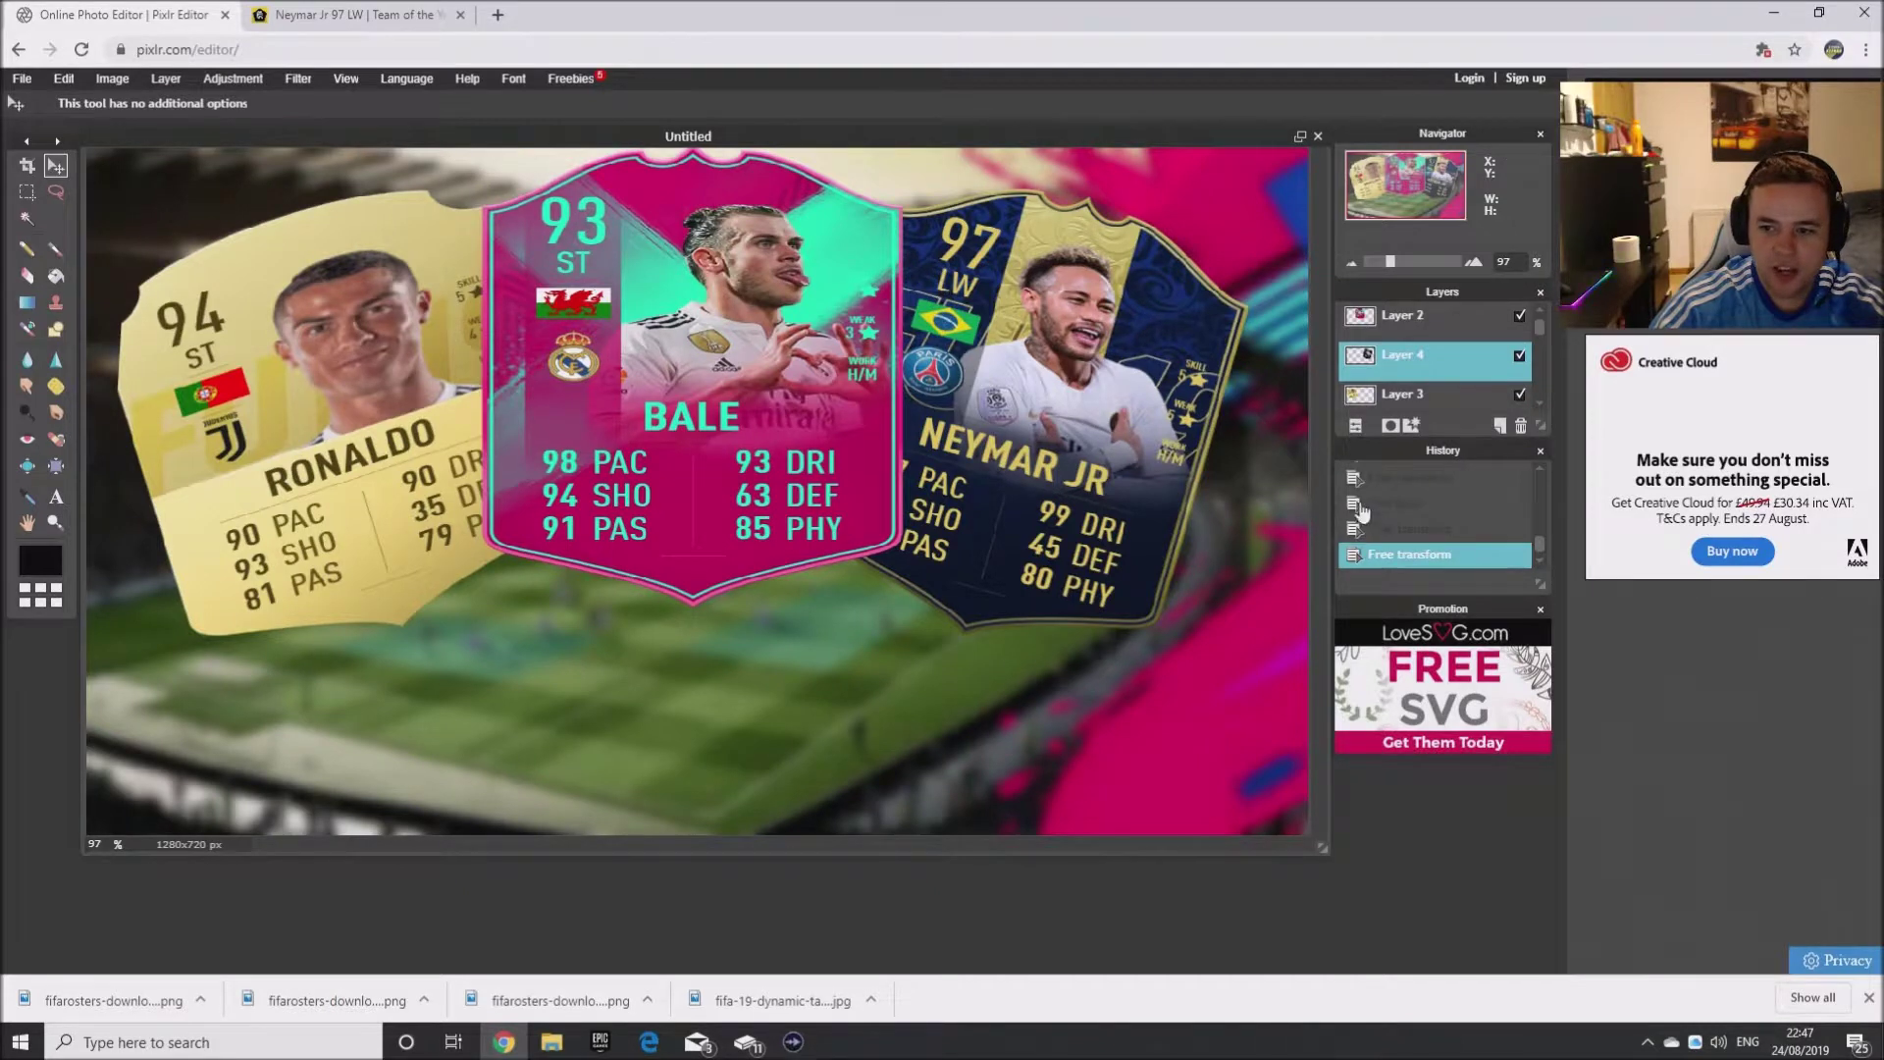
left_click(1431, 402)
left_click(1410, 322)
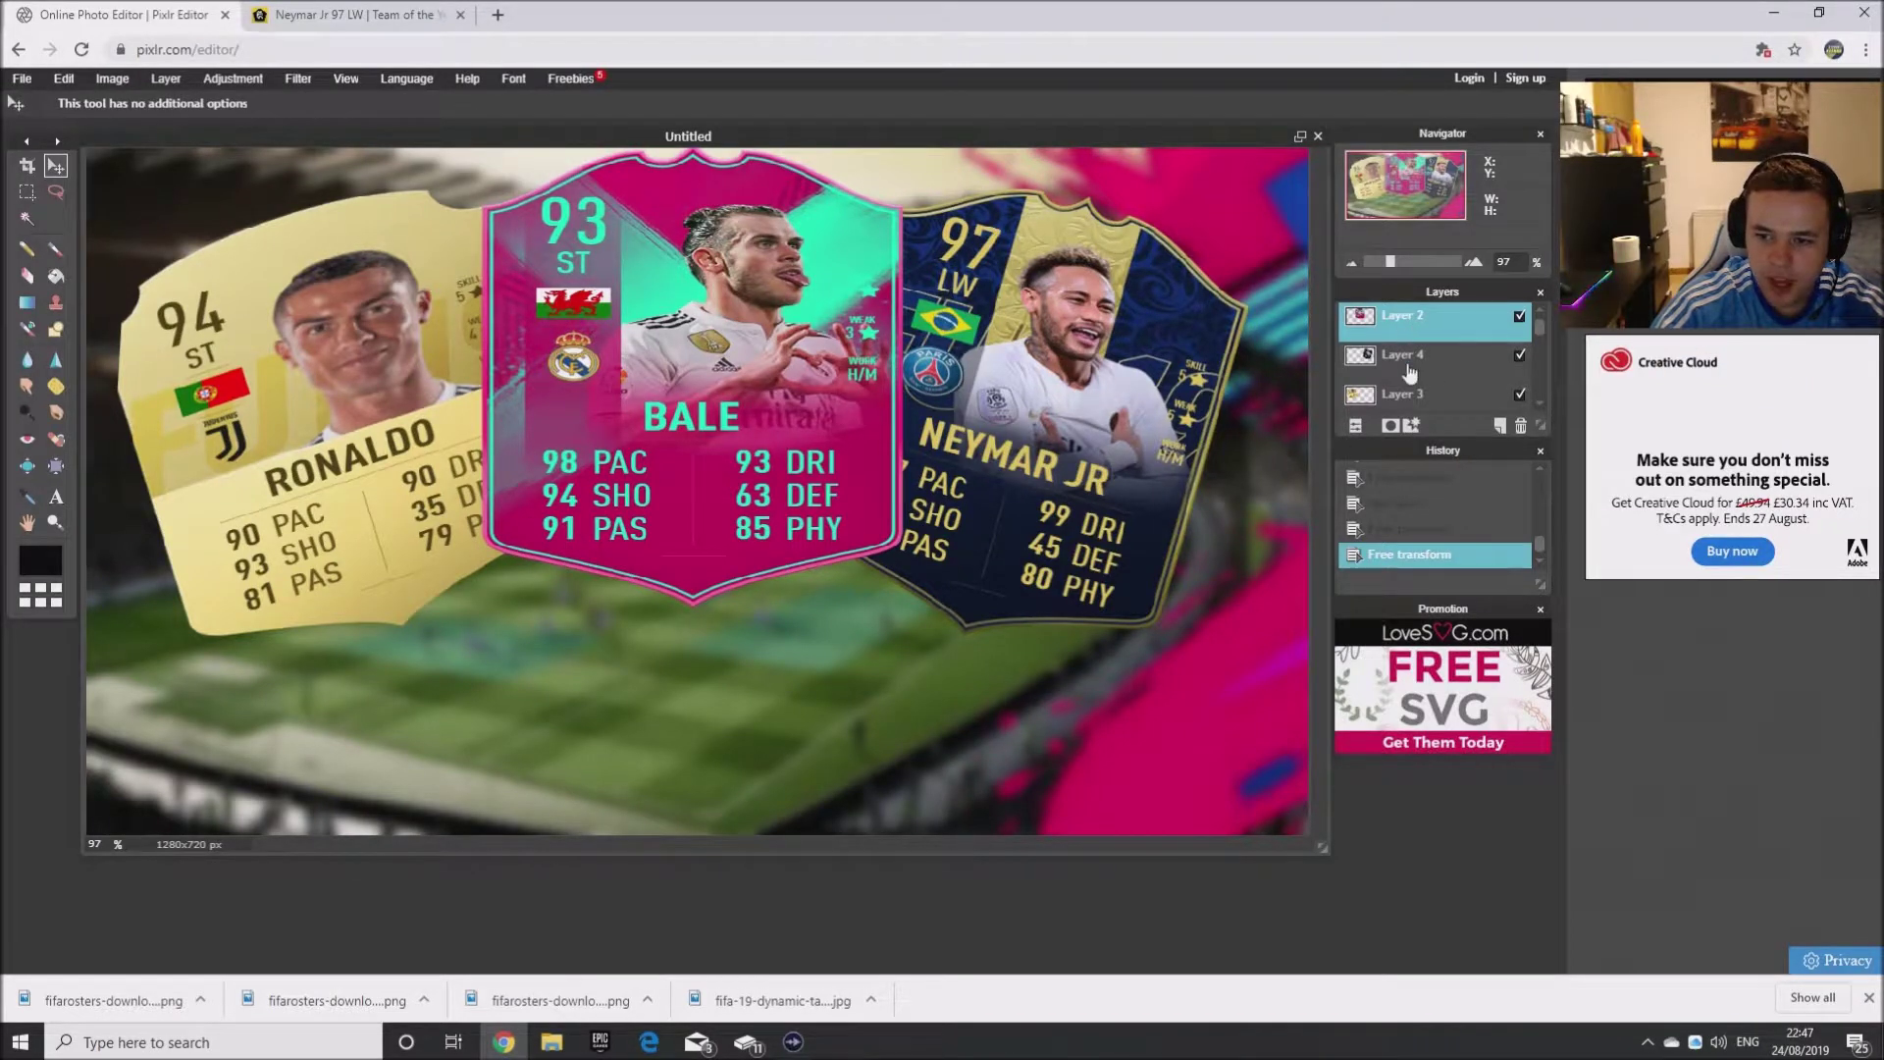
- Give the Ronaldo card (Layer 3) a red outer glow of size 56
left_click(1408, 393)
left_click(1411, 425)
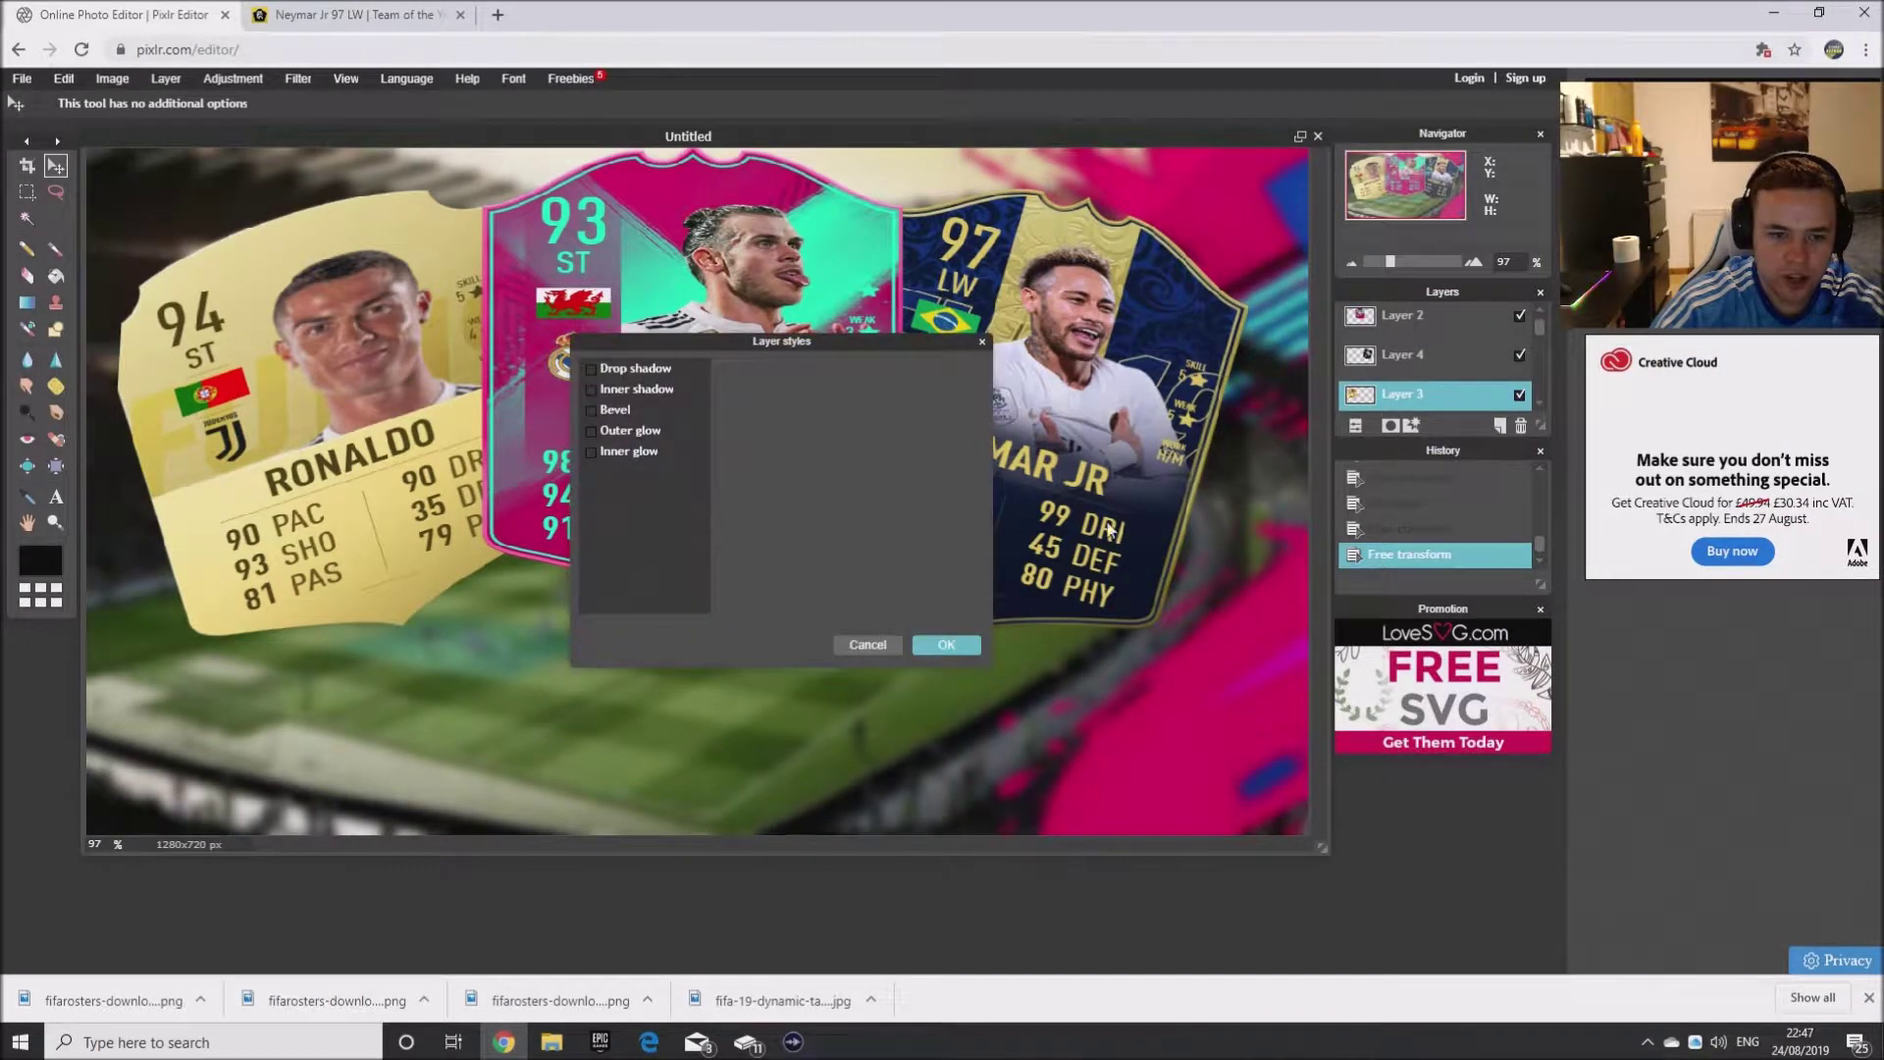
left_click(628, 432)
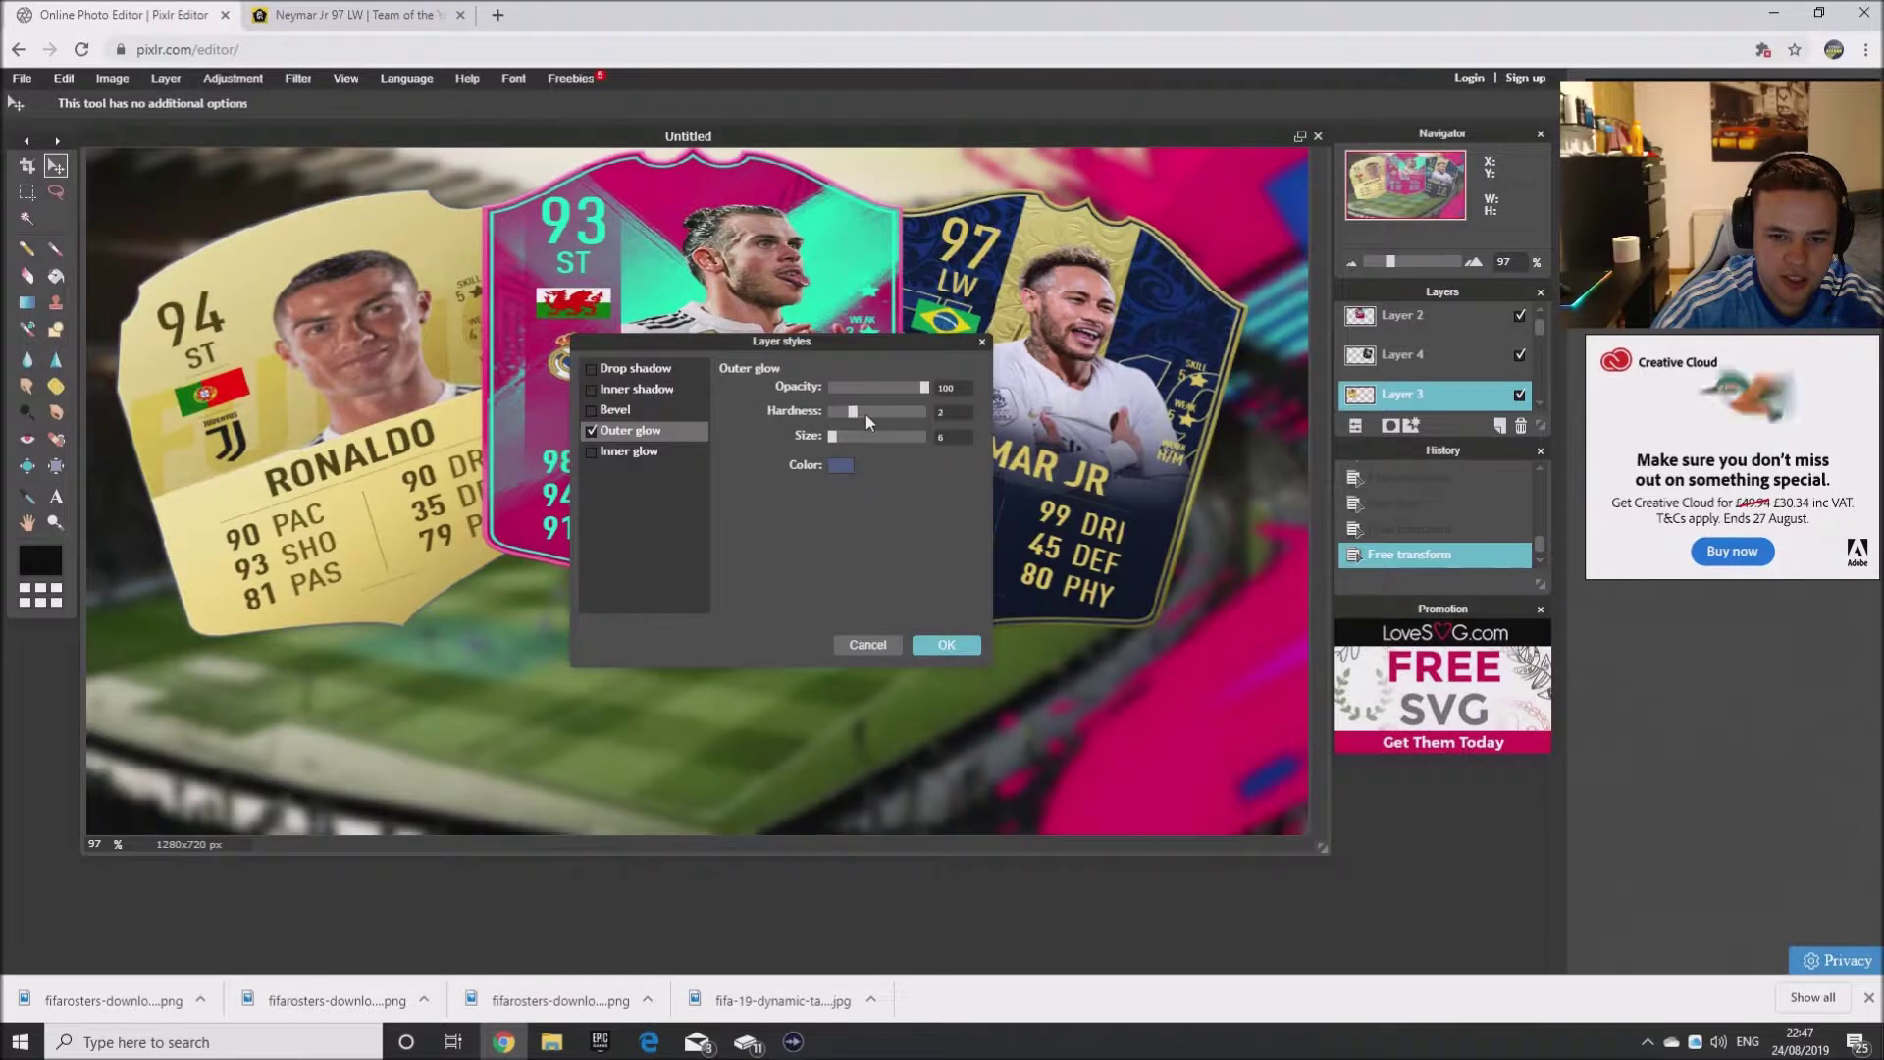
left_click_drag(834, 436, 883, 433)
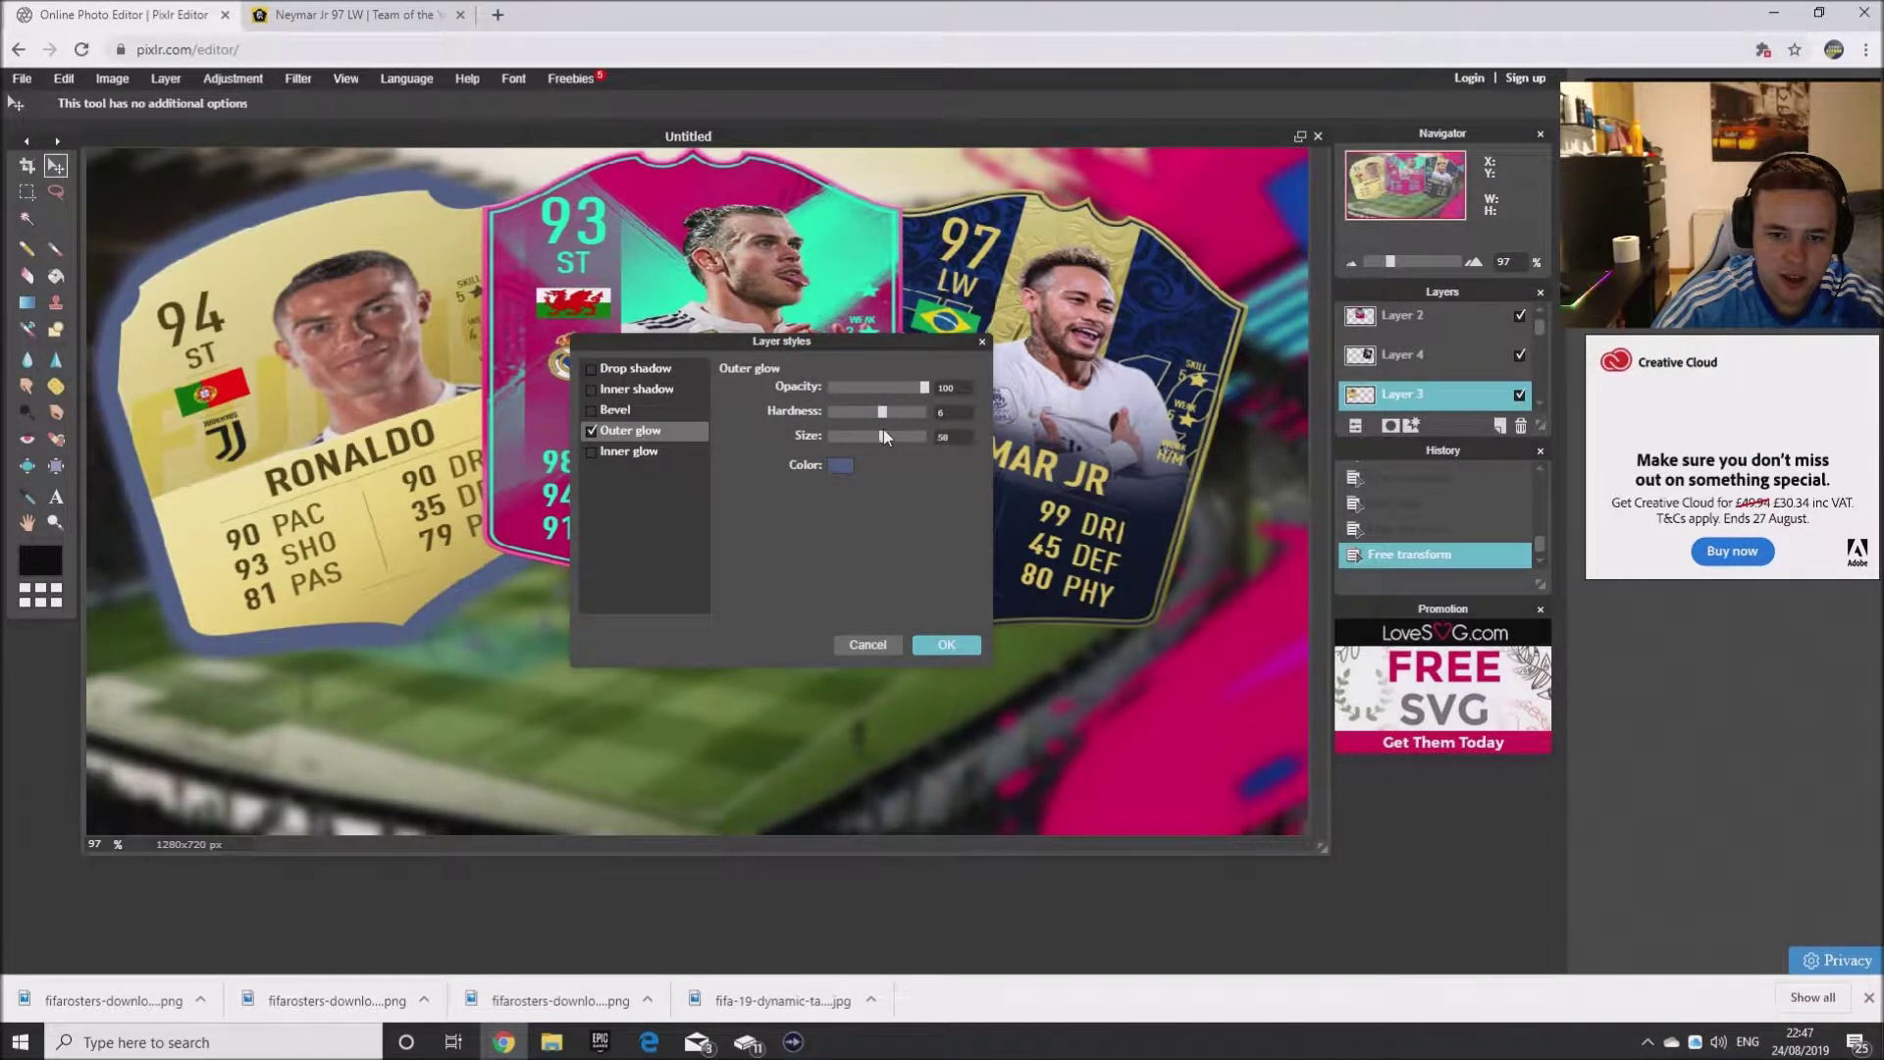
left_click(843, 464)
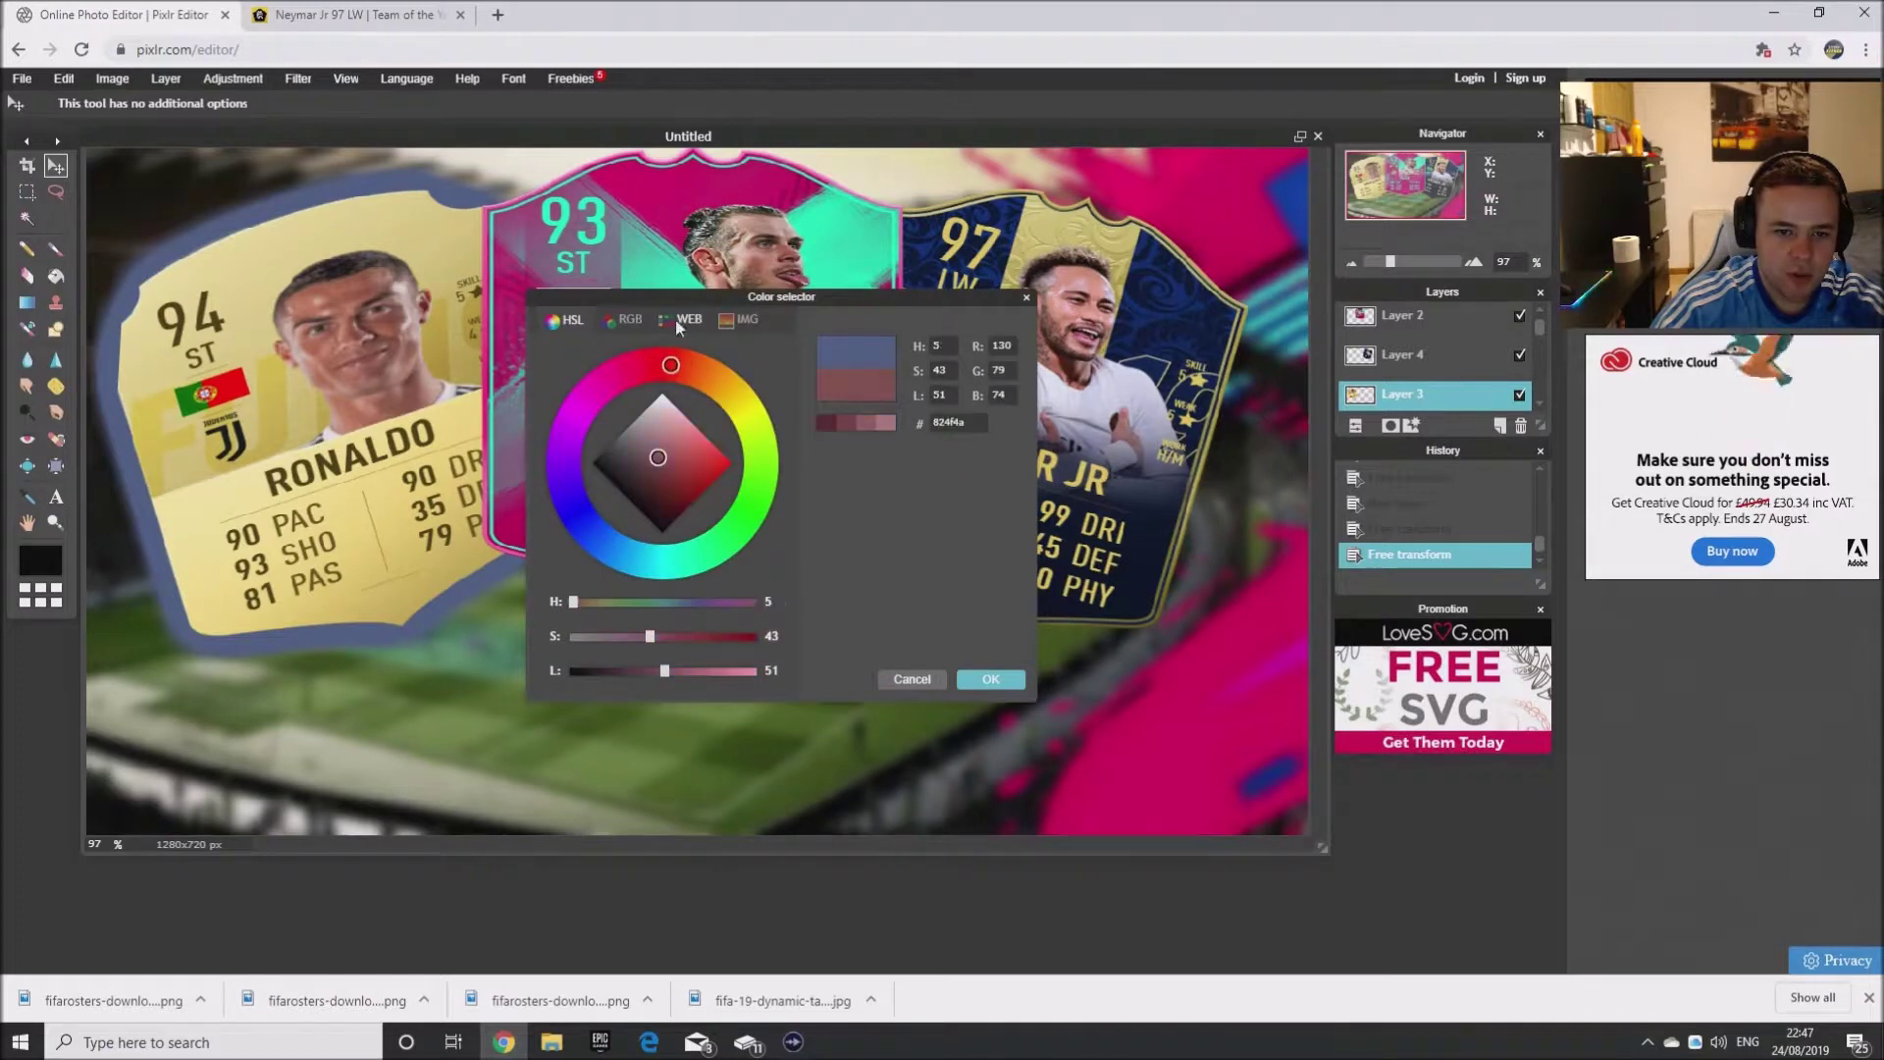
left_click_drag(650, 636, 757, 635)
left_click(990, 679)
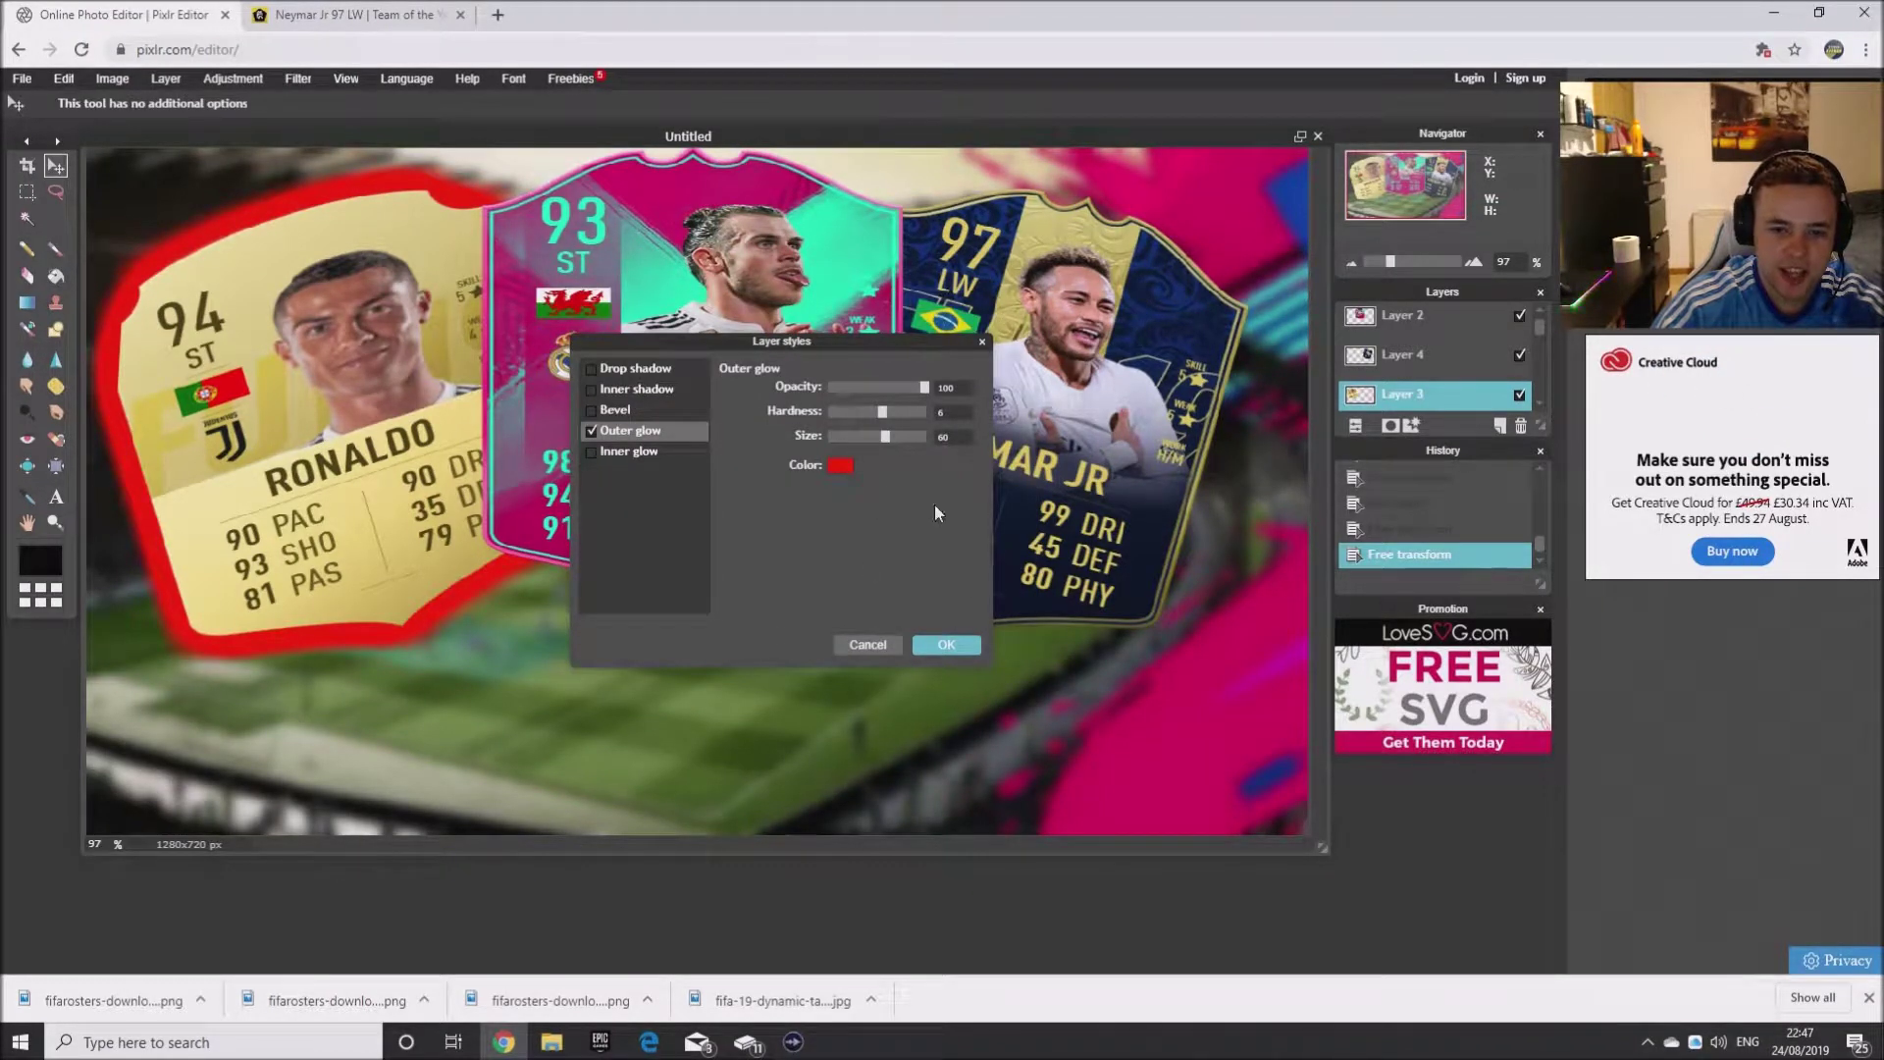
left_click(946, 644)
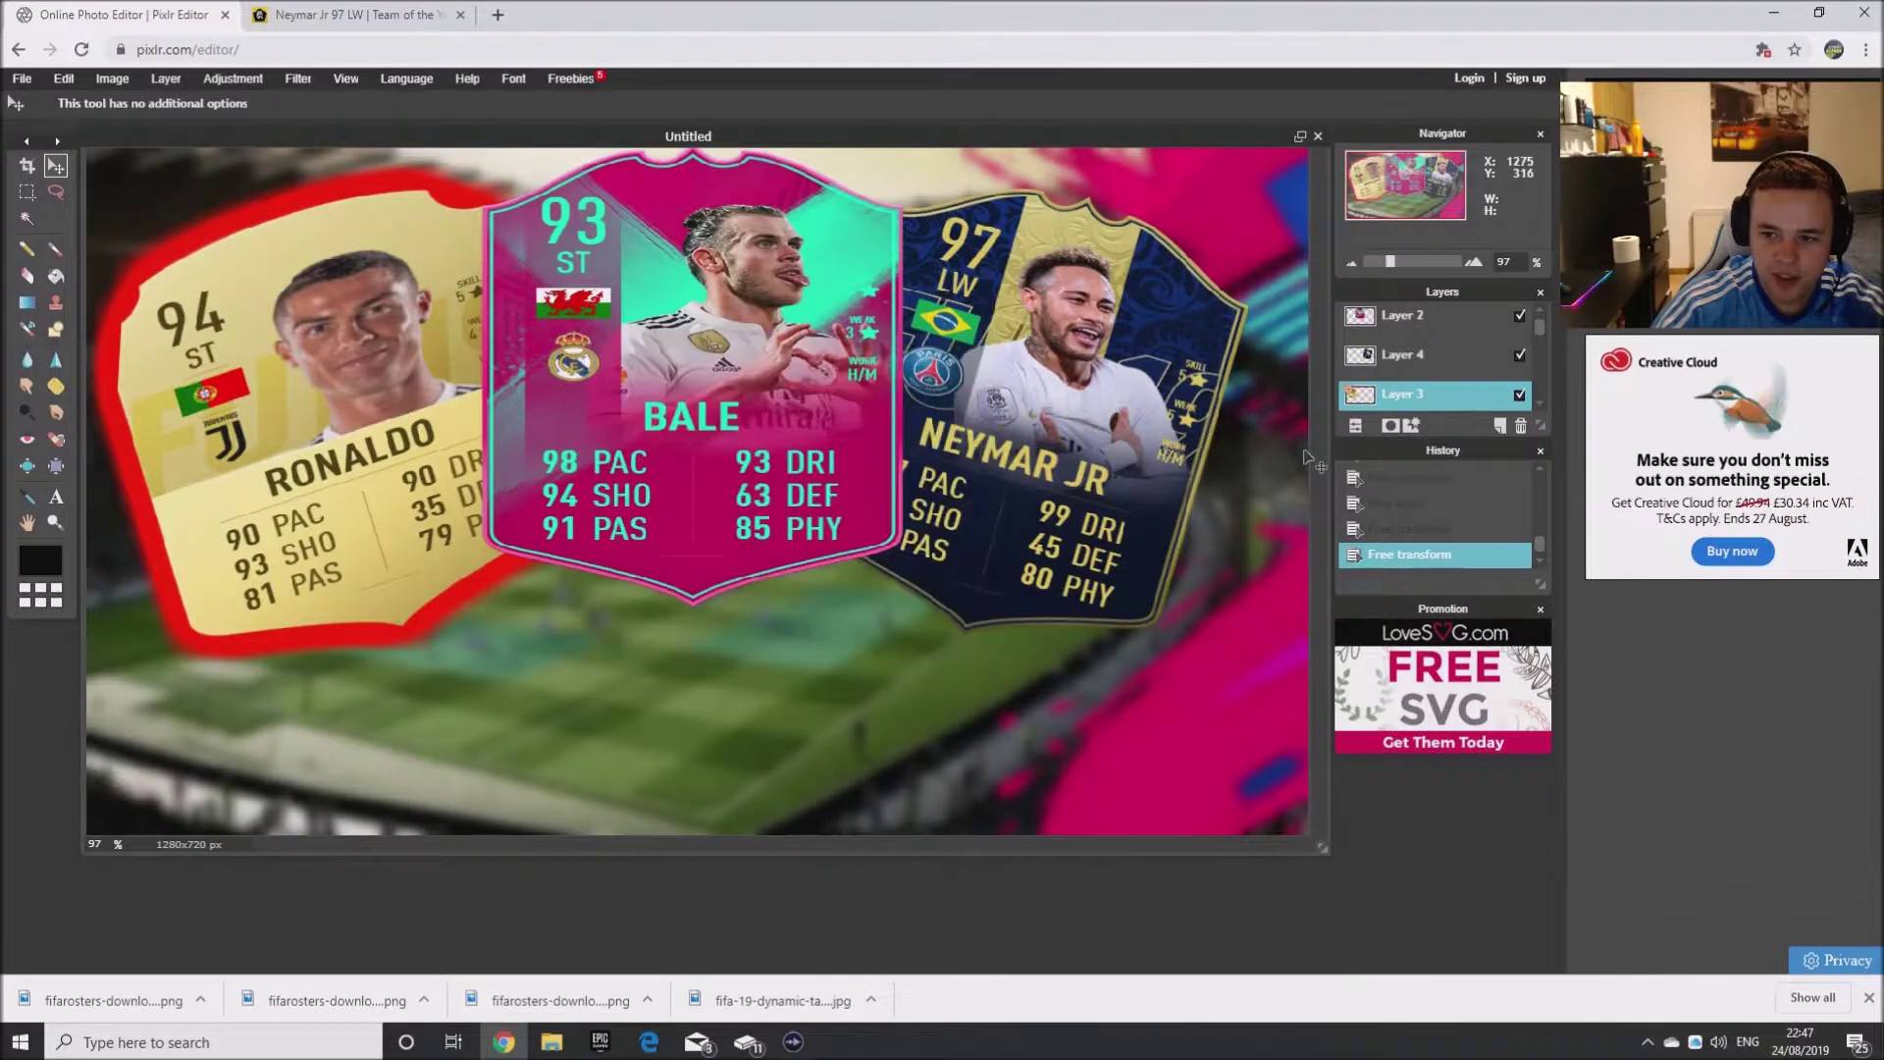
- Give the Neymar card (Layer 4) a bright lime-green outer glow of size 60
left_click(1403, 355)
left_click(1390, 425)
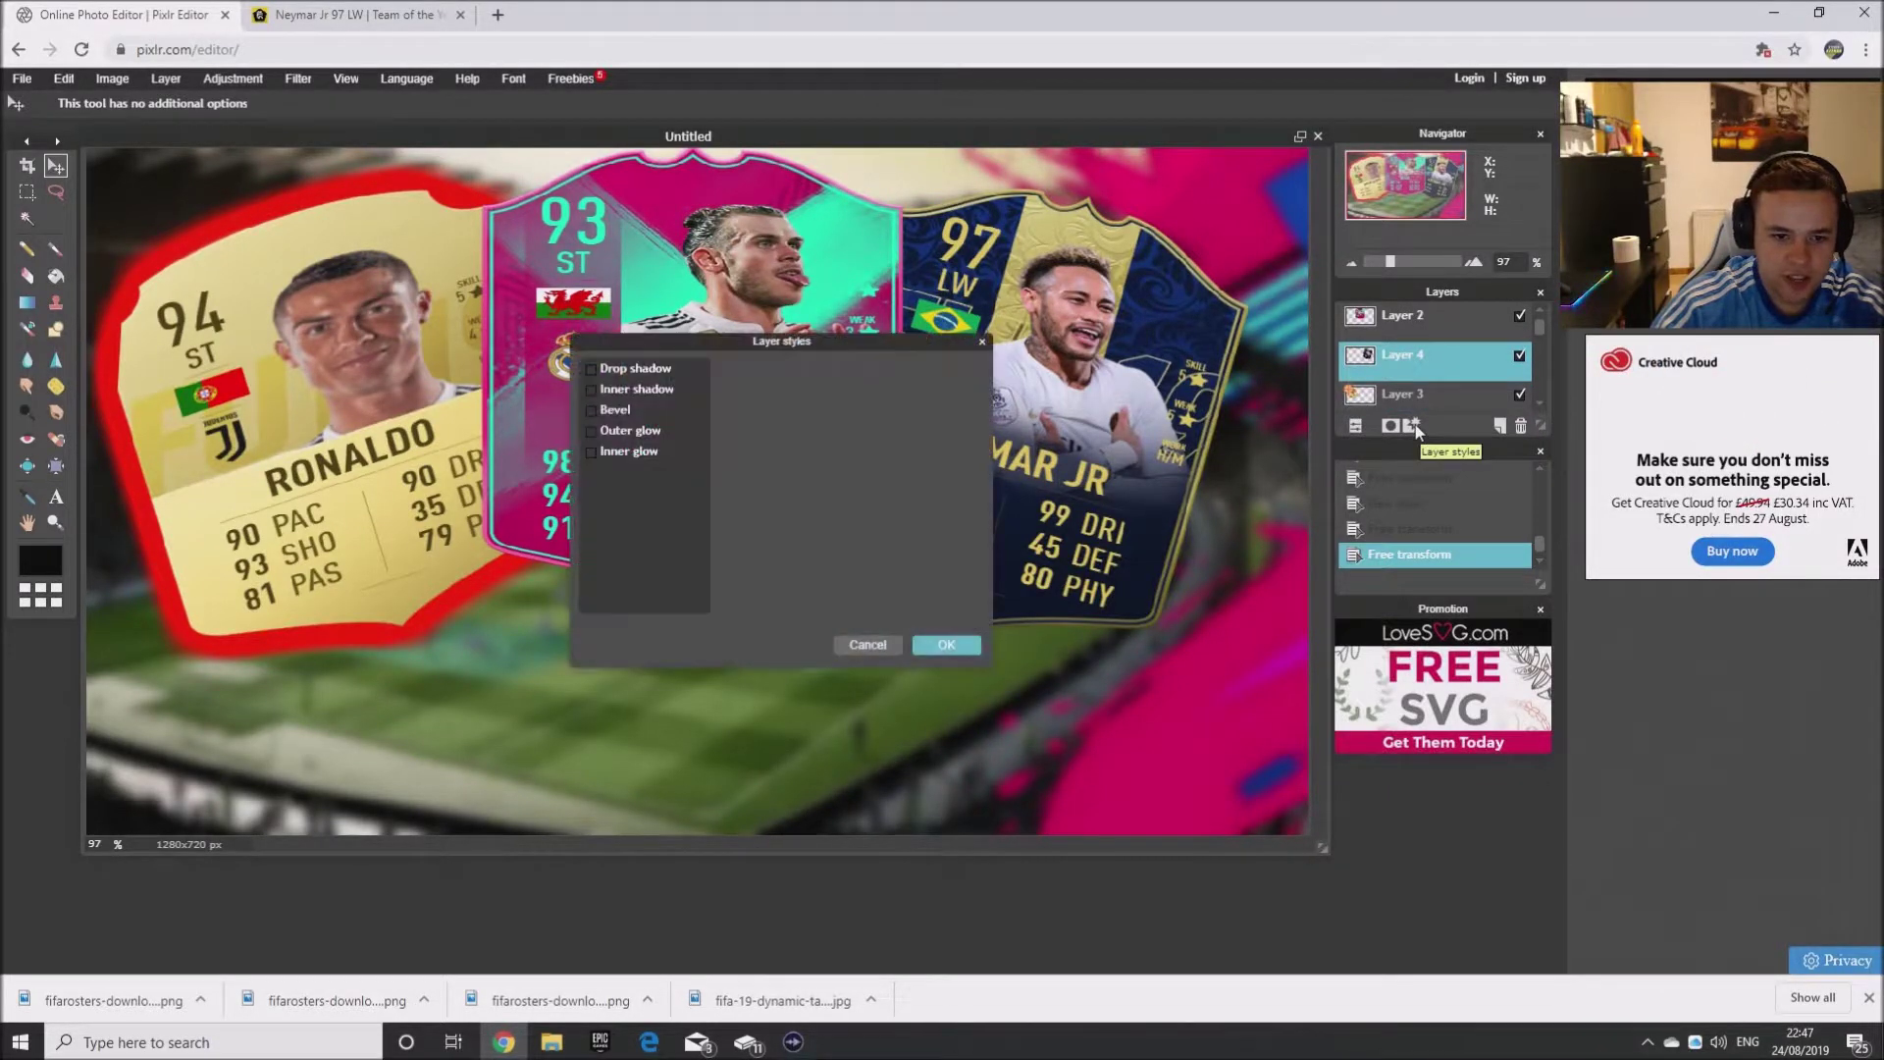
left_click(633, 429)
left_click_drag(850, 408, 881, 435)
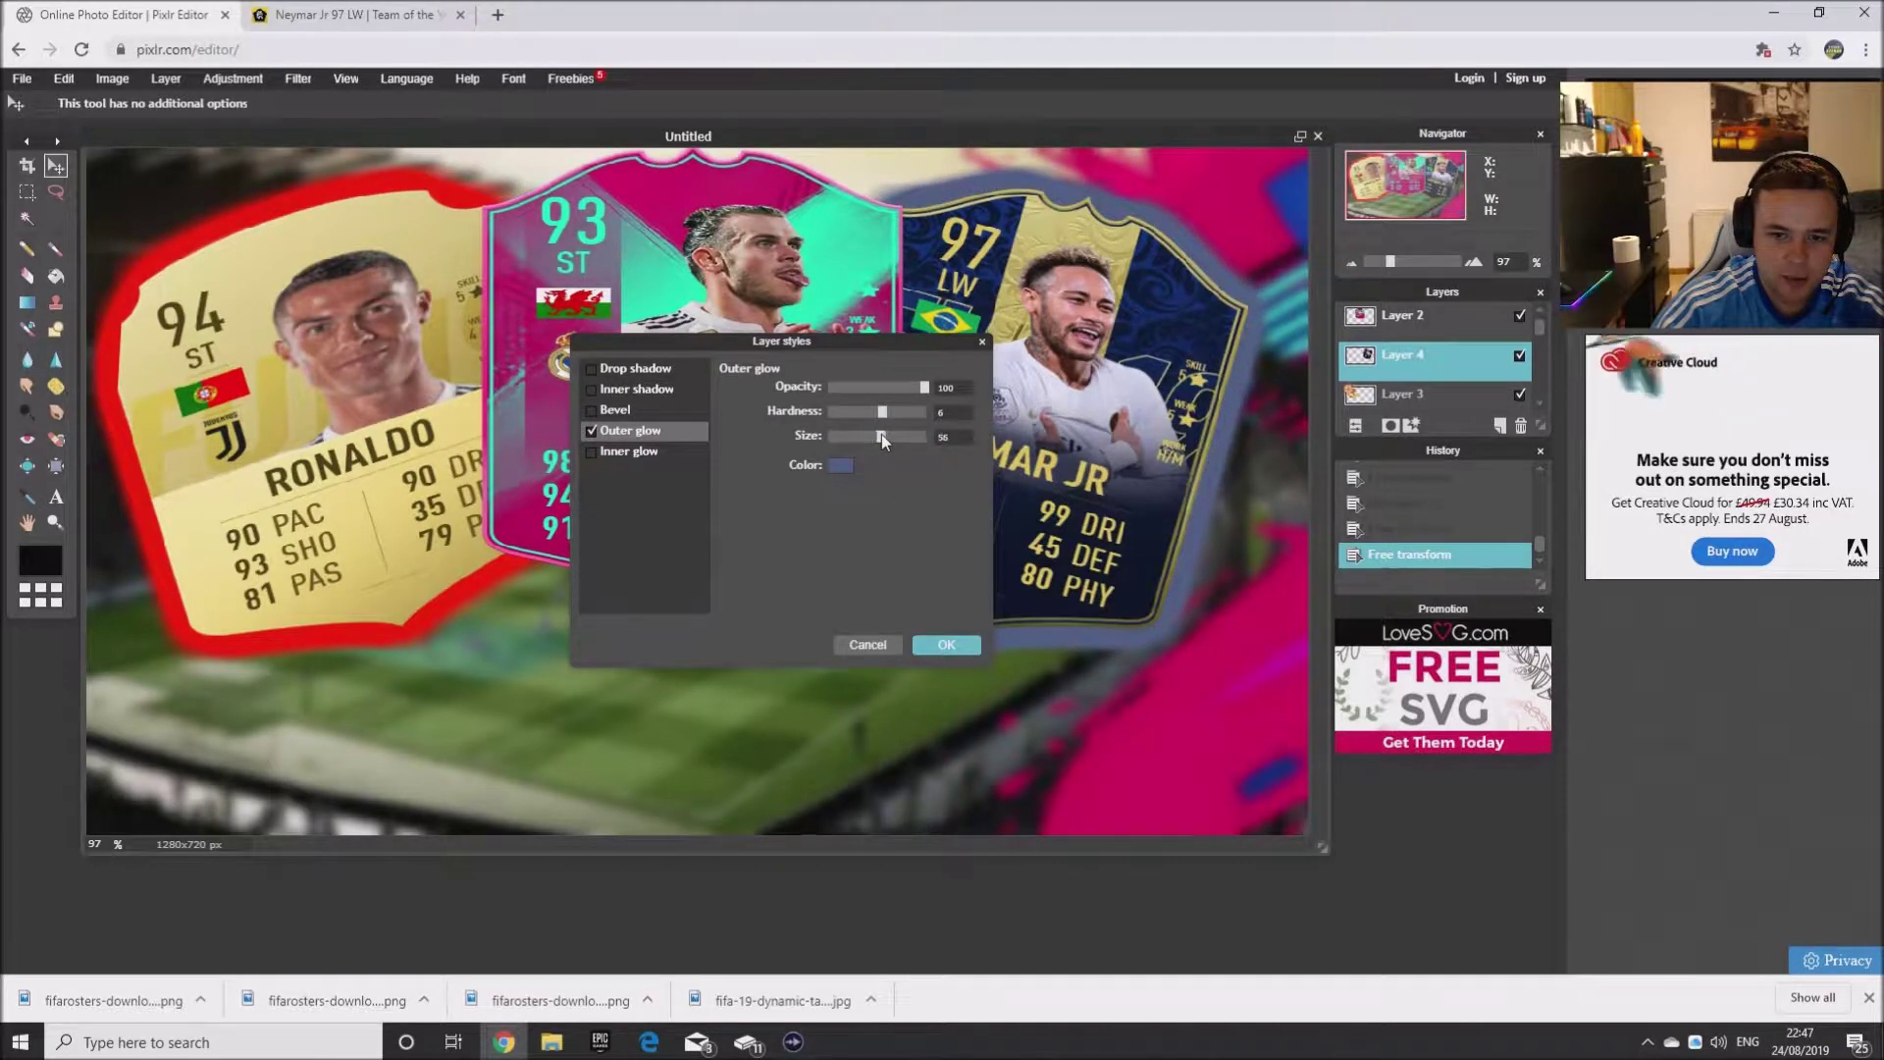
left_click(840, 465)
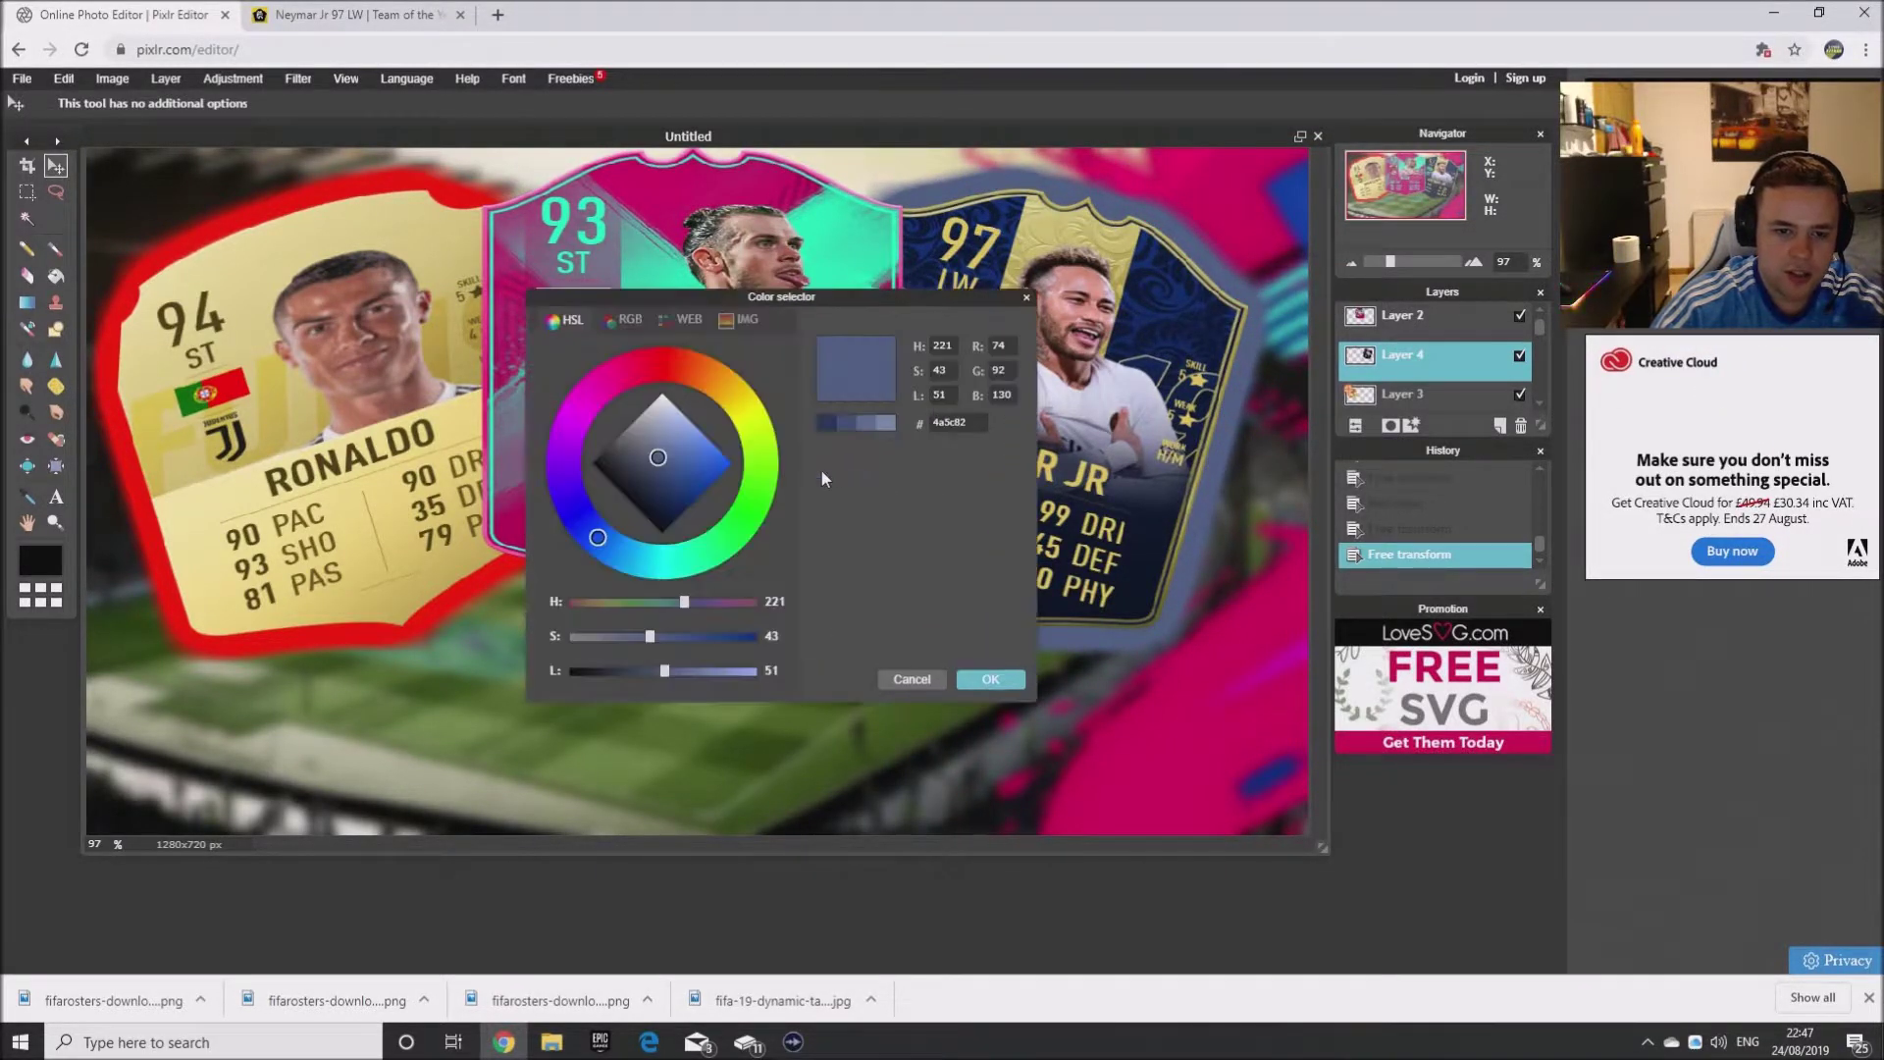
left_click(776, 473)
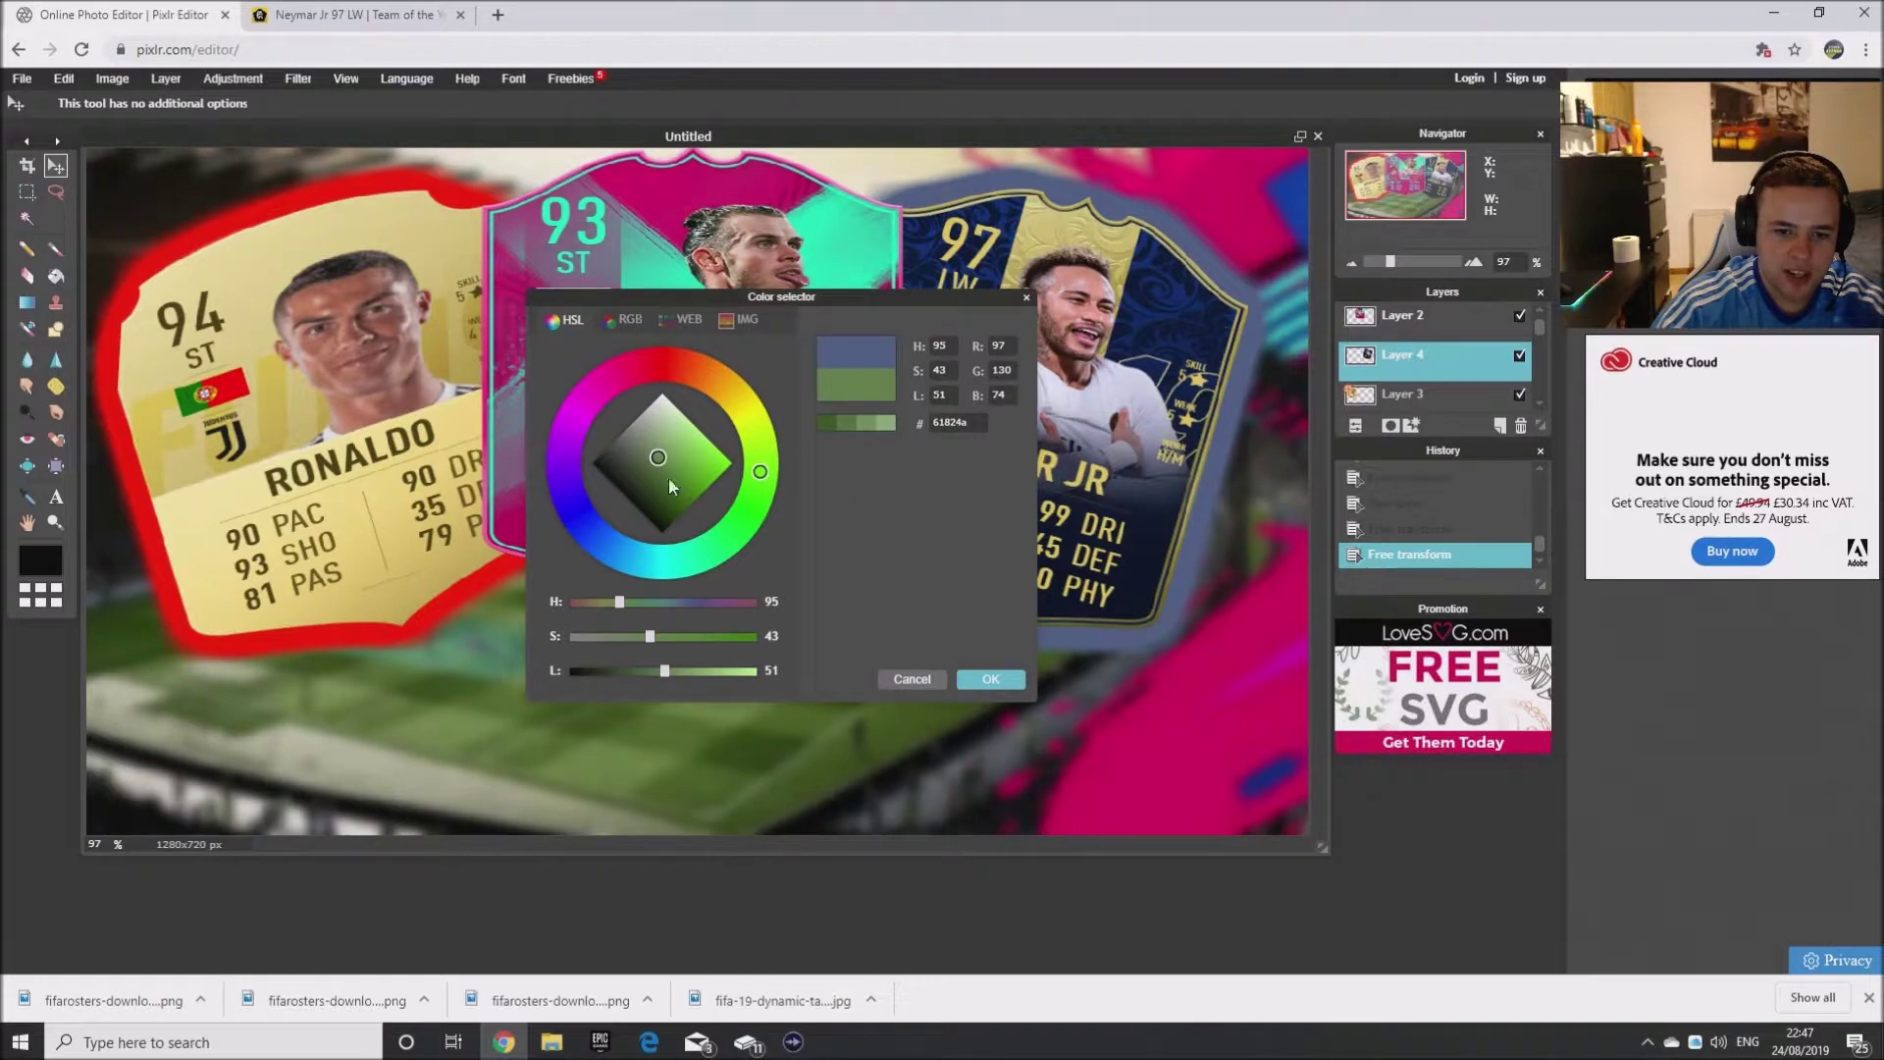
left_click_drag(669, 485, 821, 457)
left_click(991, 679)
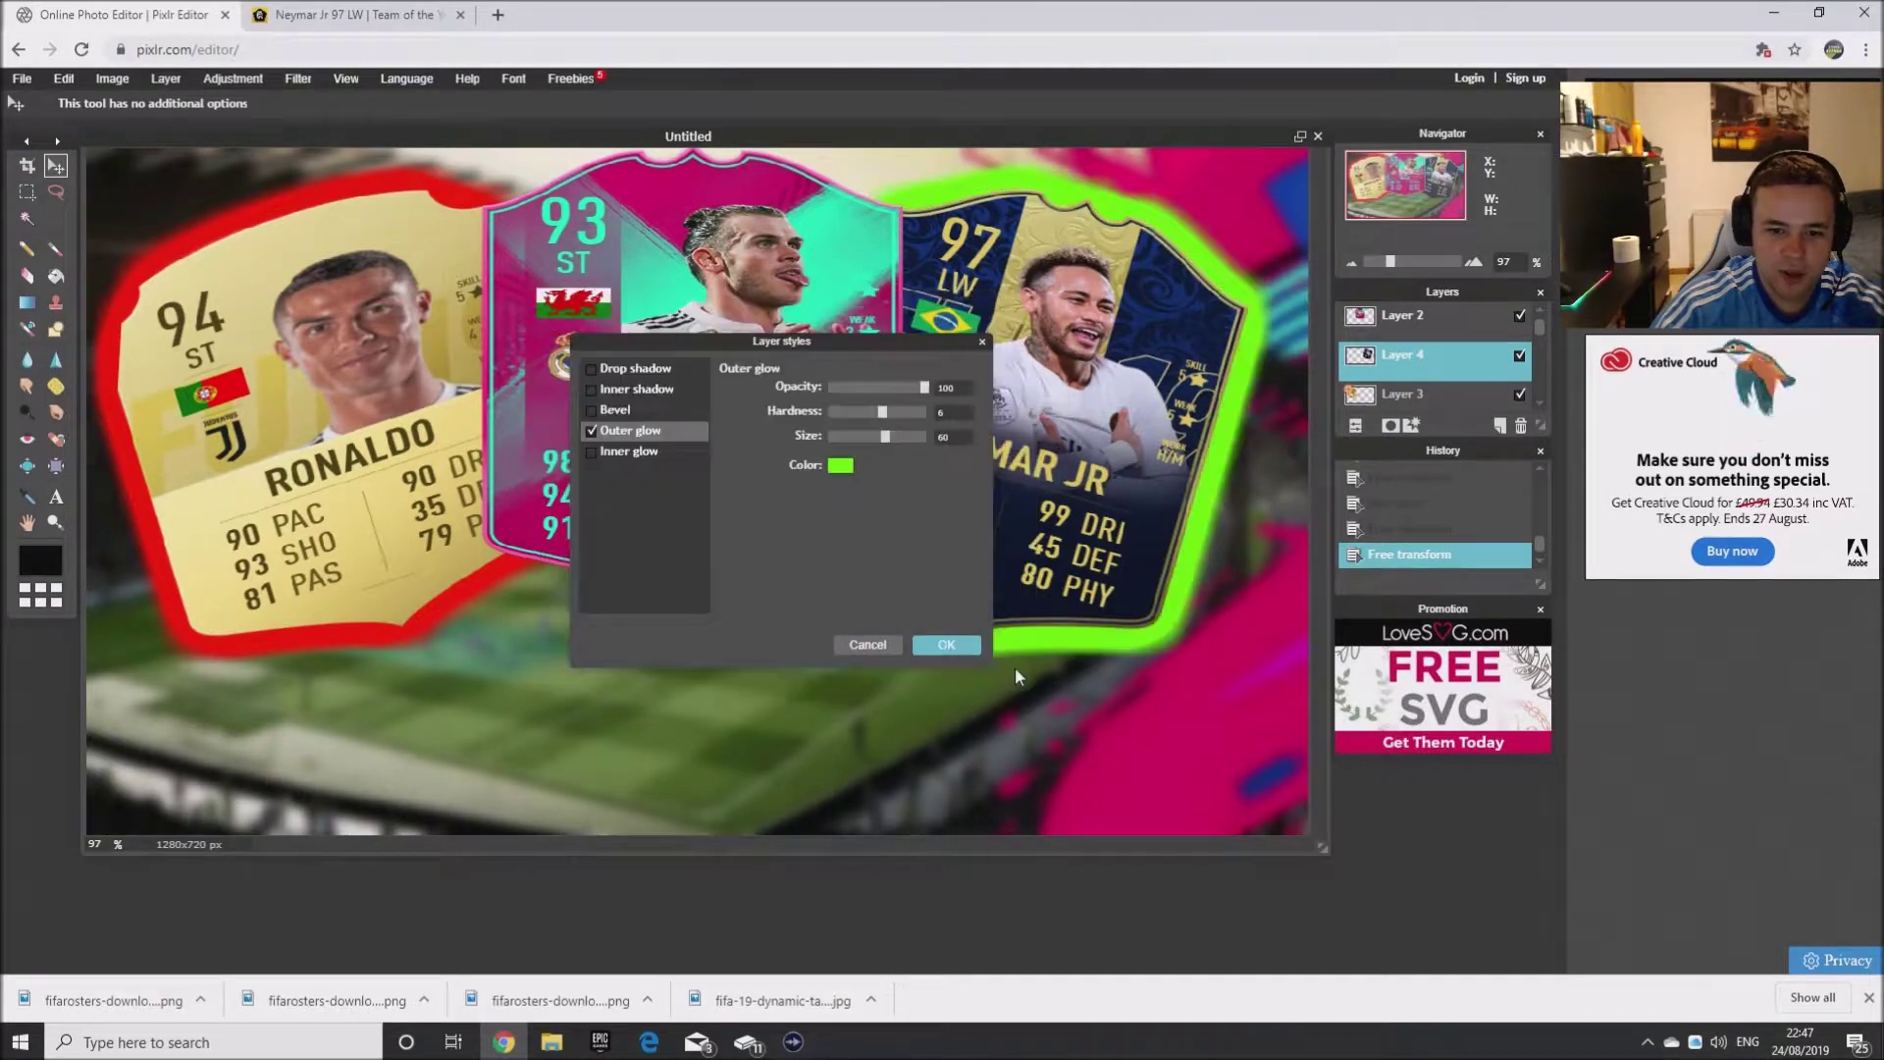
left_click(948, 645)
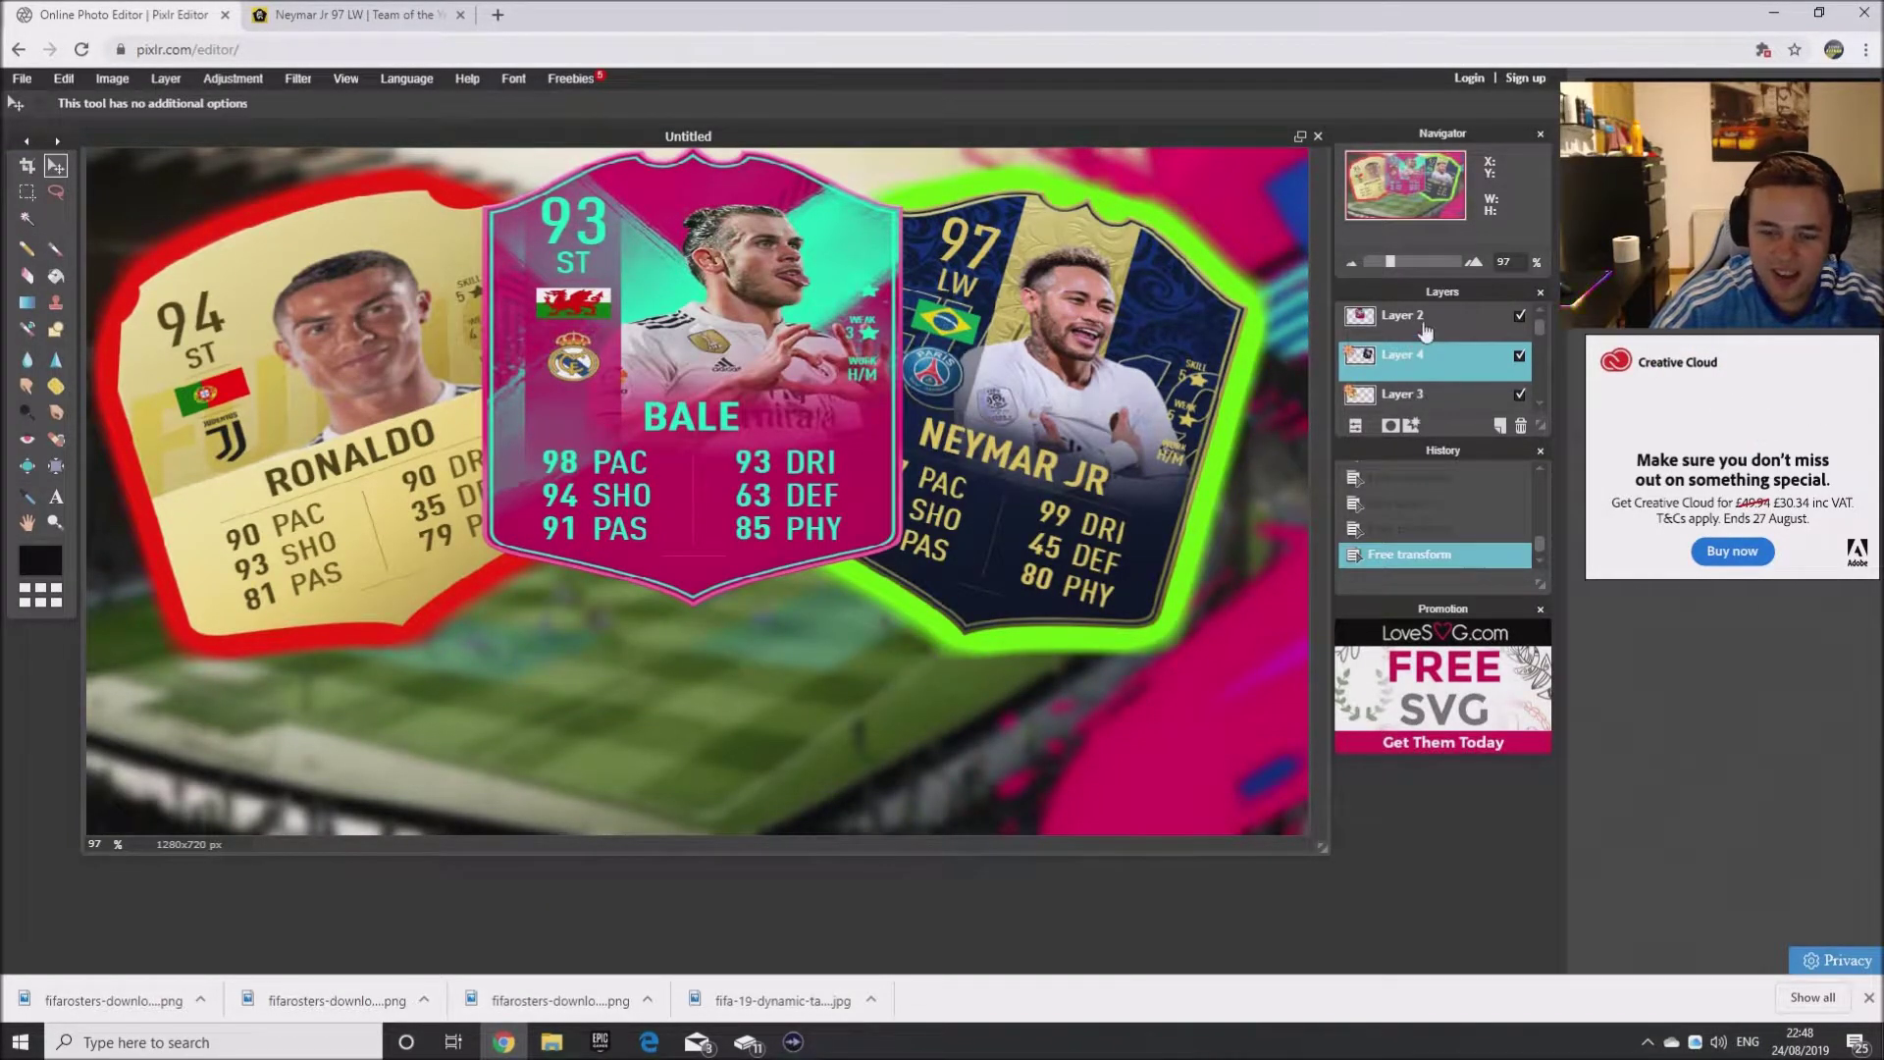
- Give the Bale card (Layer 2) an outer glow with hardness 6, size 60, colour 00ffdd
left_click(1424, 324)
left_click(1411, 425)
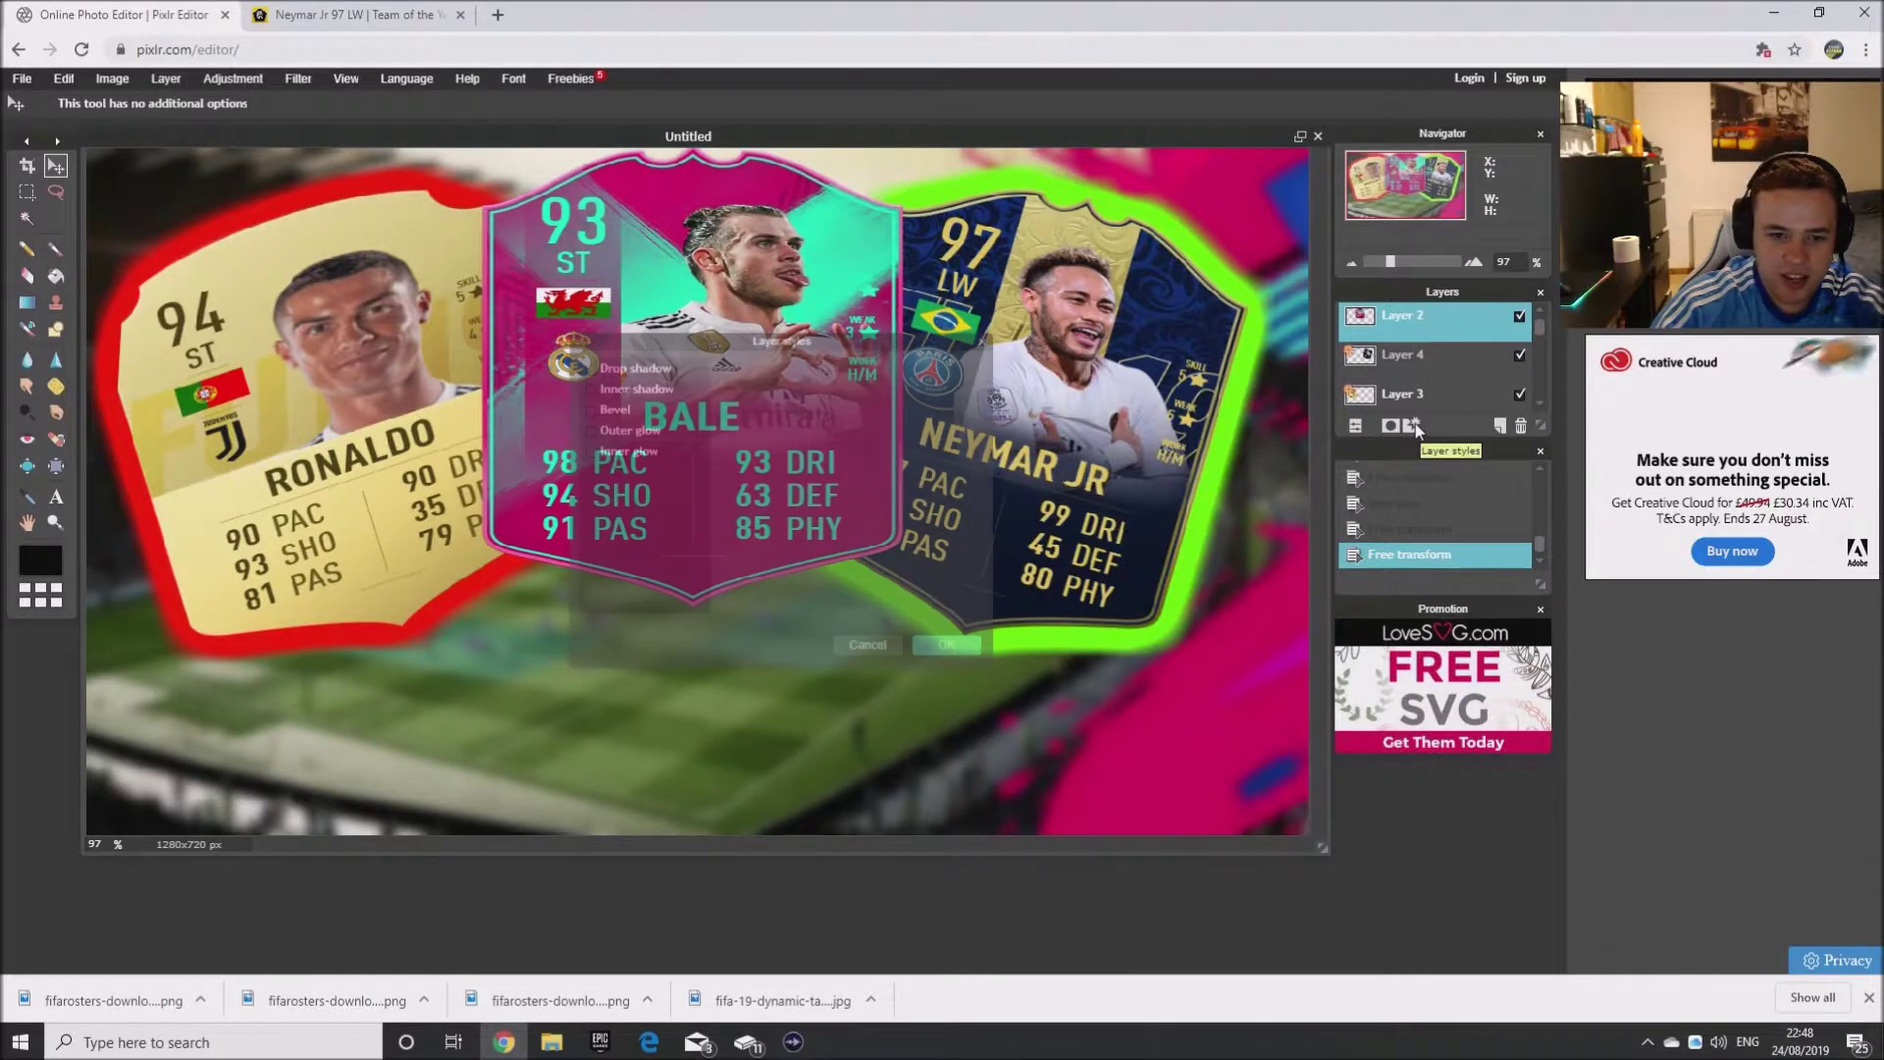
left_click(628, 429)
left_click_drag(851, 414, 886, 436)
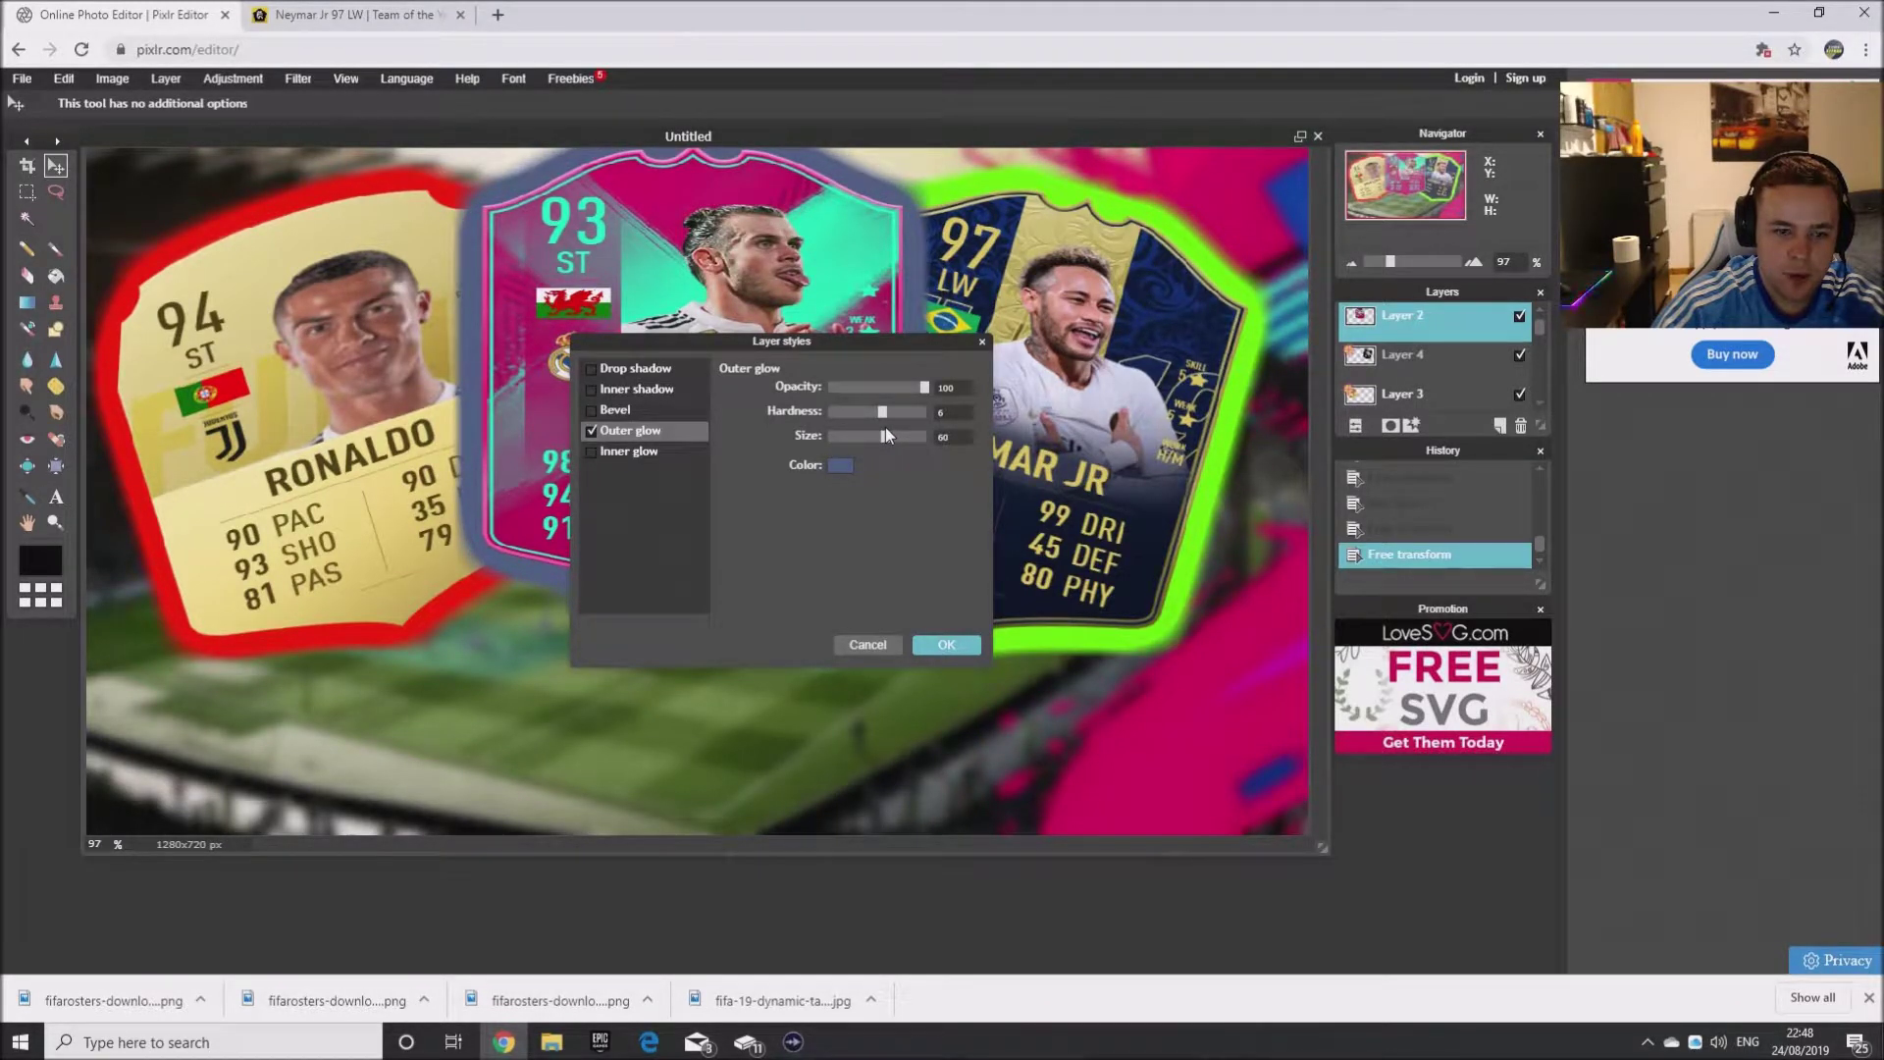
left_click(841, 465)
left_click(588, 393)
left_click(731, 462)
left_click_drag(780, 461, 752, 412)
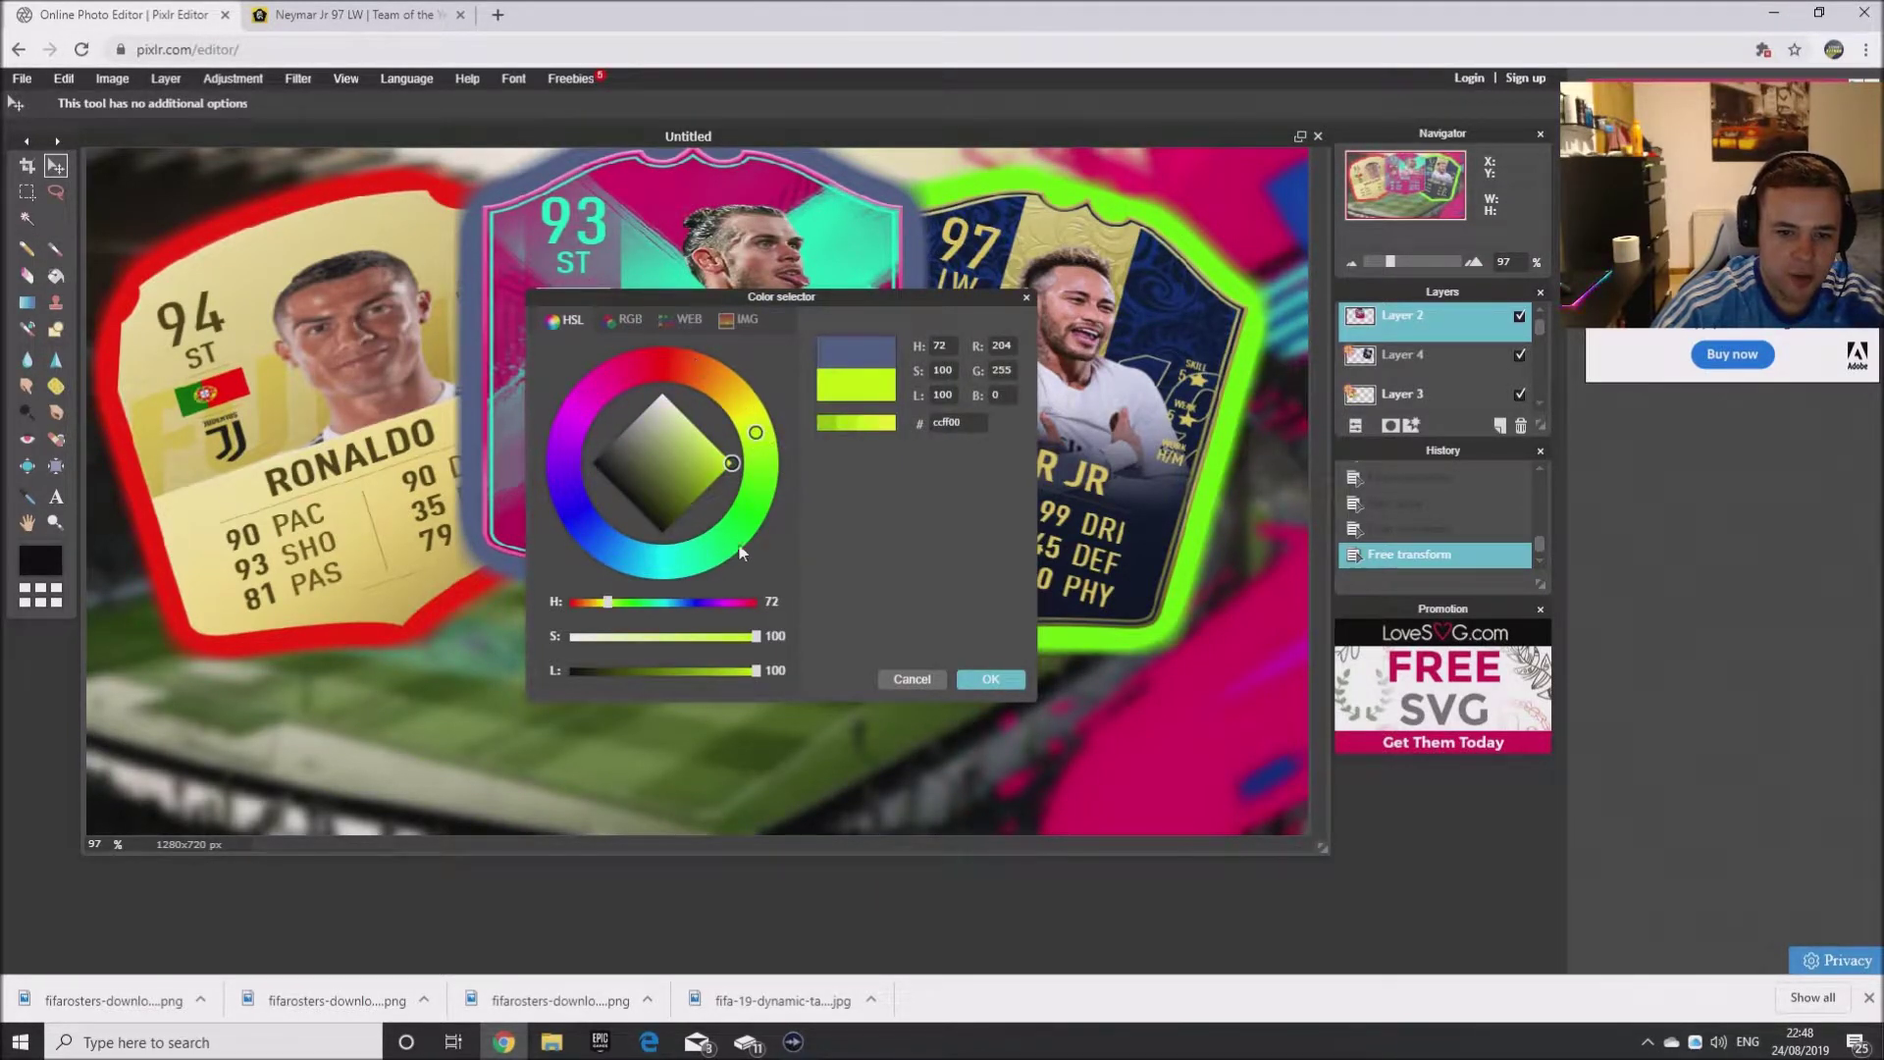
left_click(675, 560)
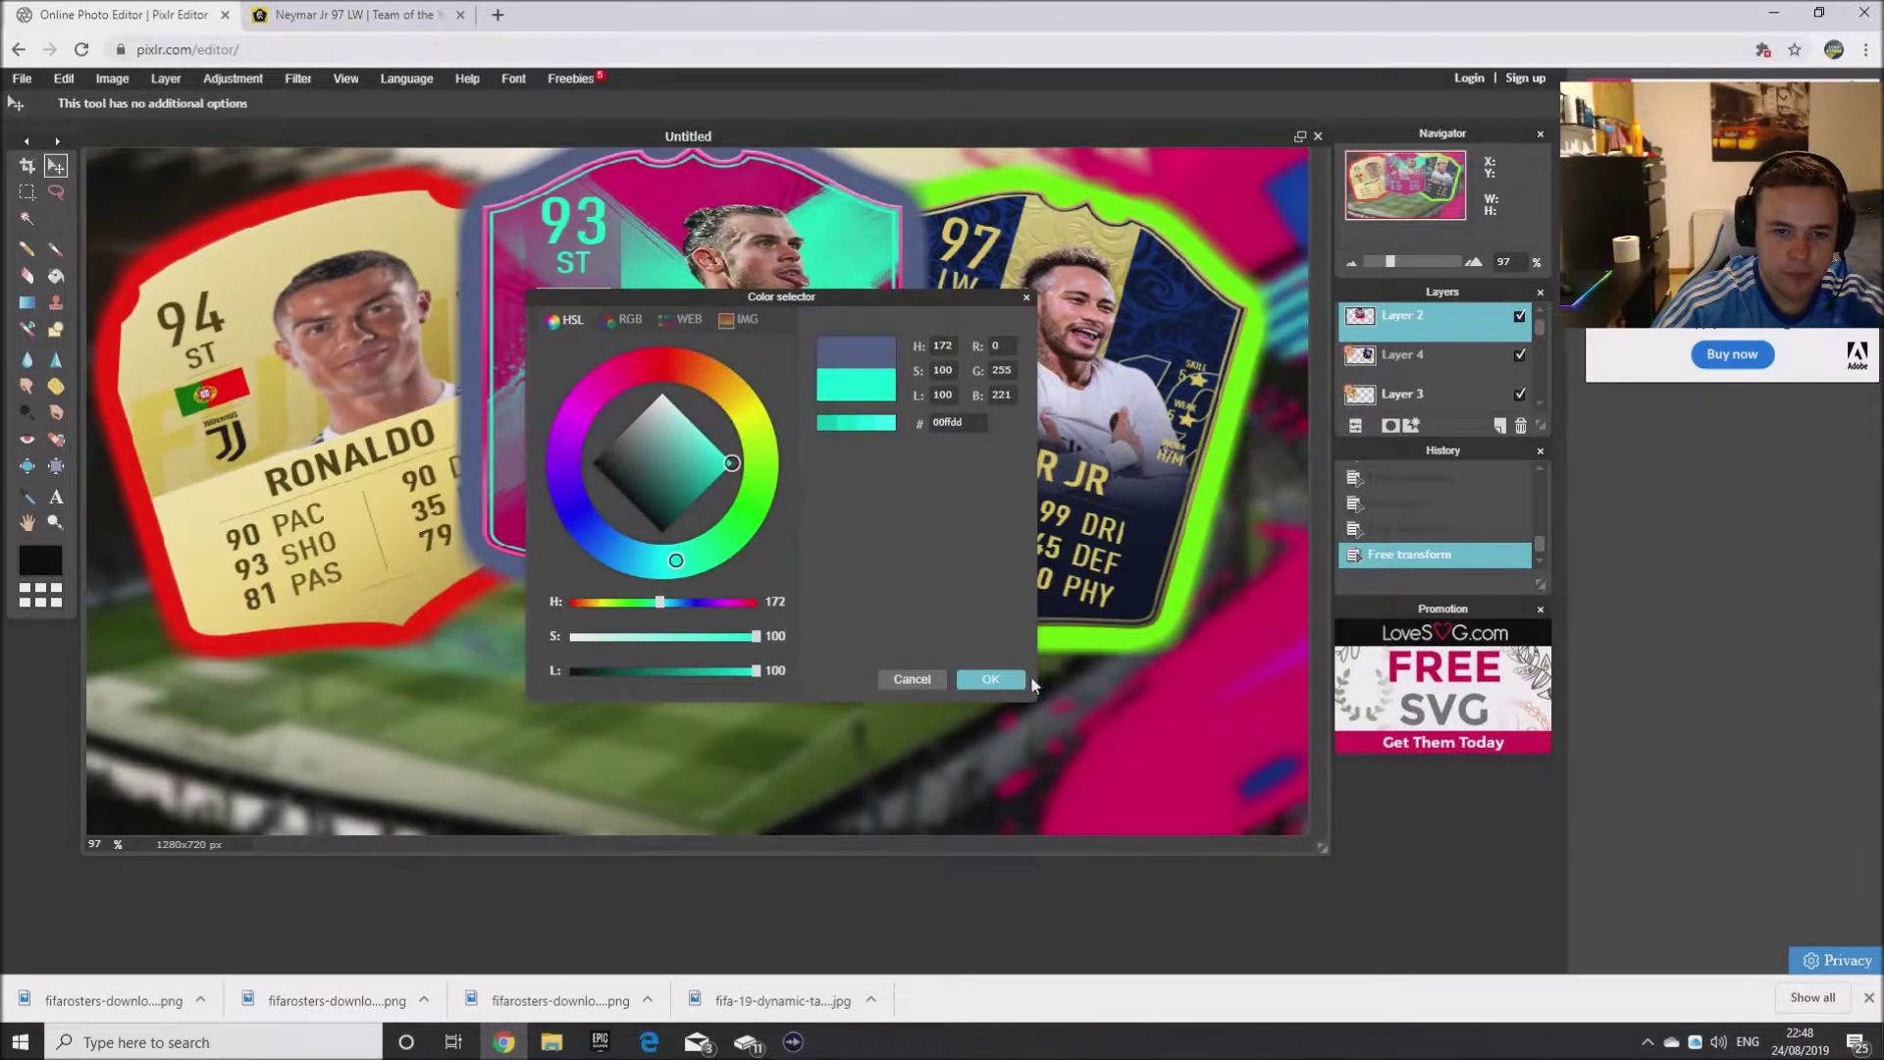
left_click(991, 679)
left_click(959, 650)
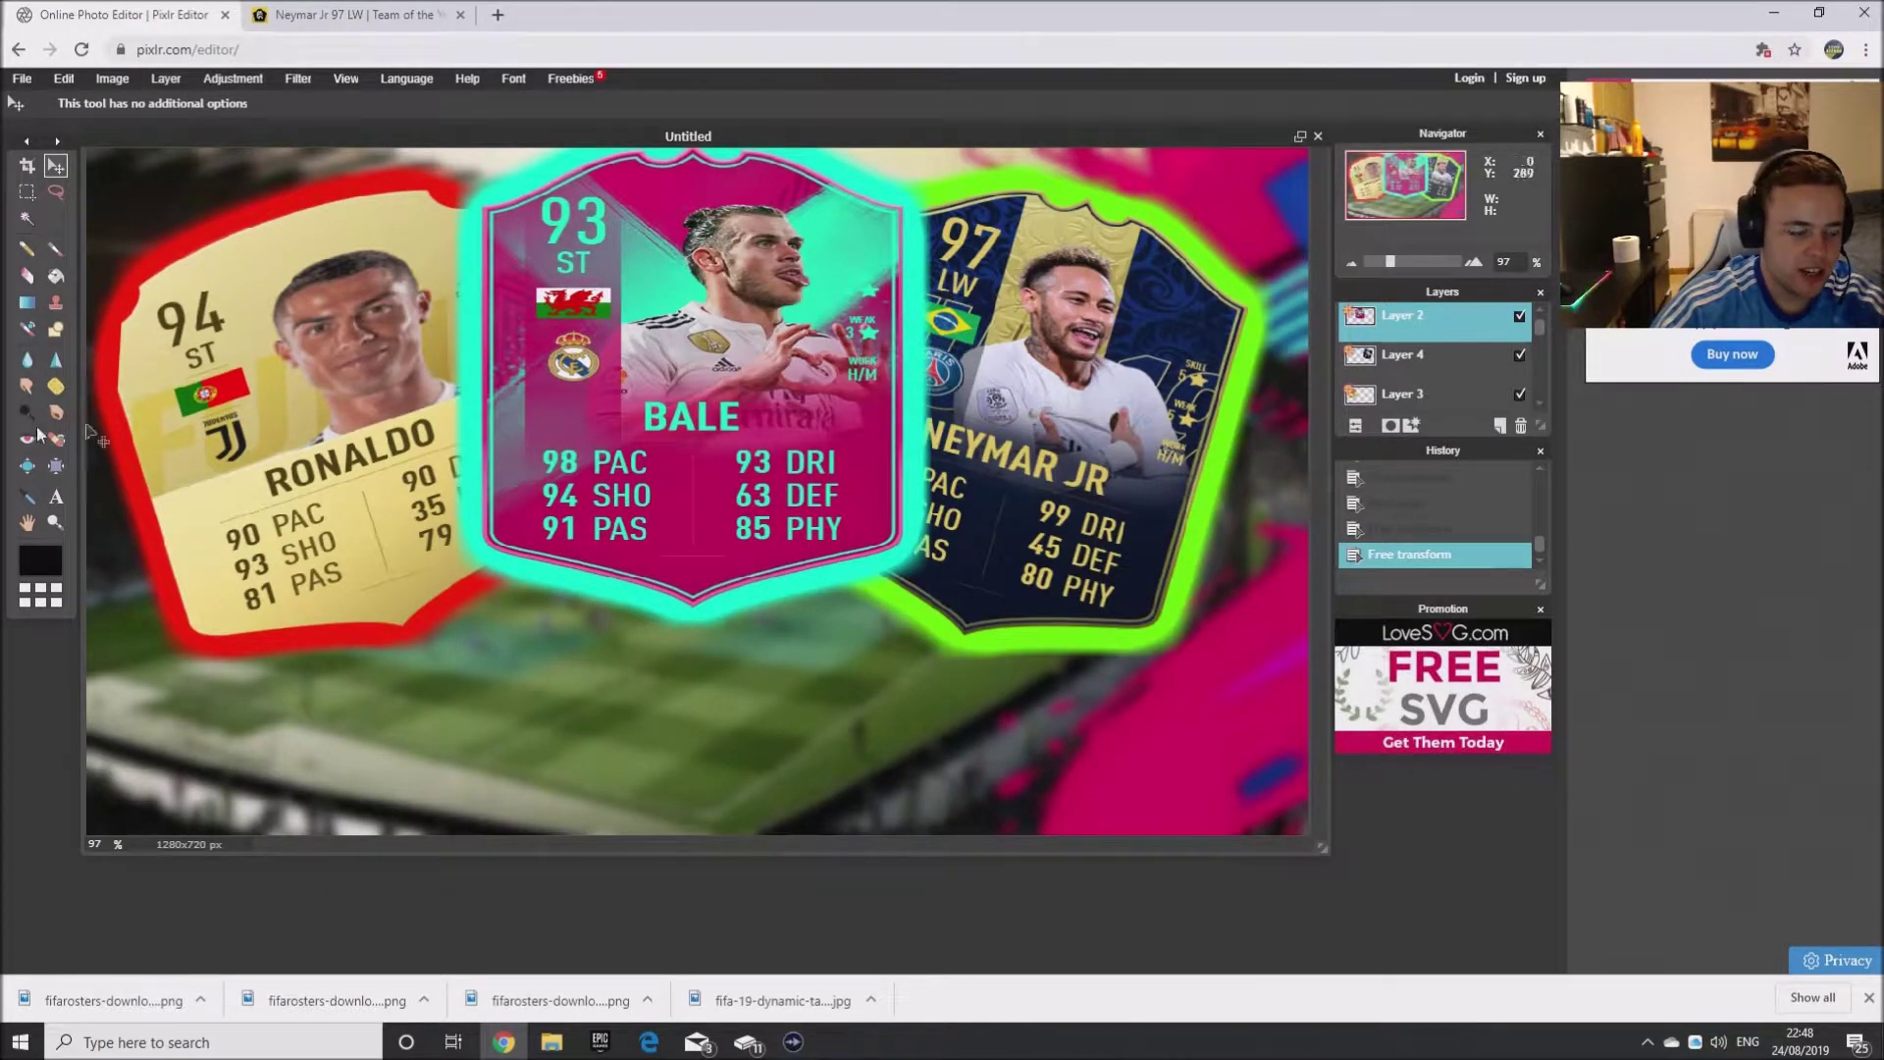
left_click(56, 497)
- Add centred two-line text 'FIFA 20 / THUMBNAIL TUTORIAL' in the Luckiest Guy font
left_click(487, 649)
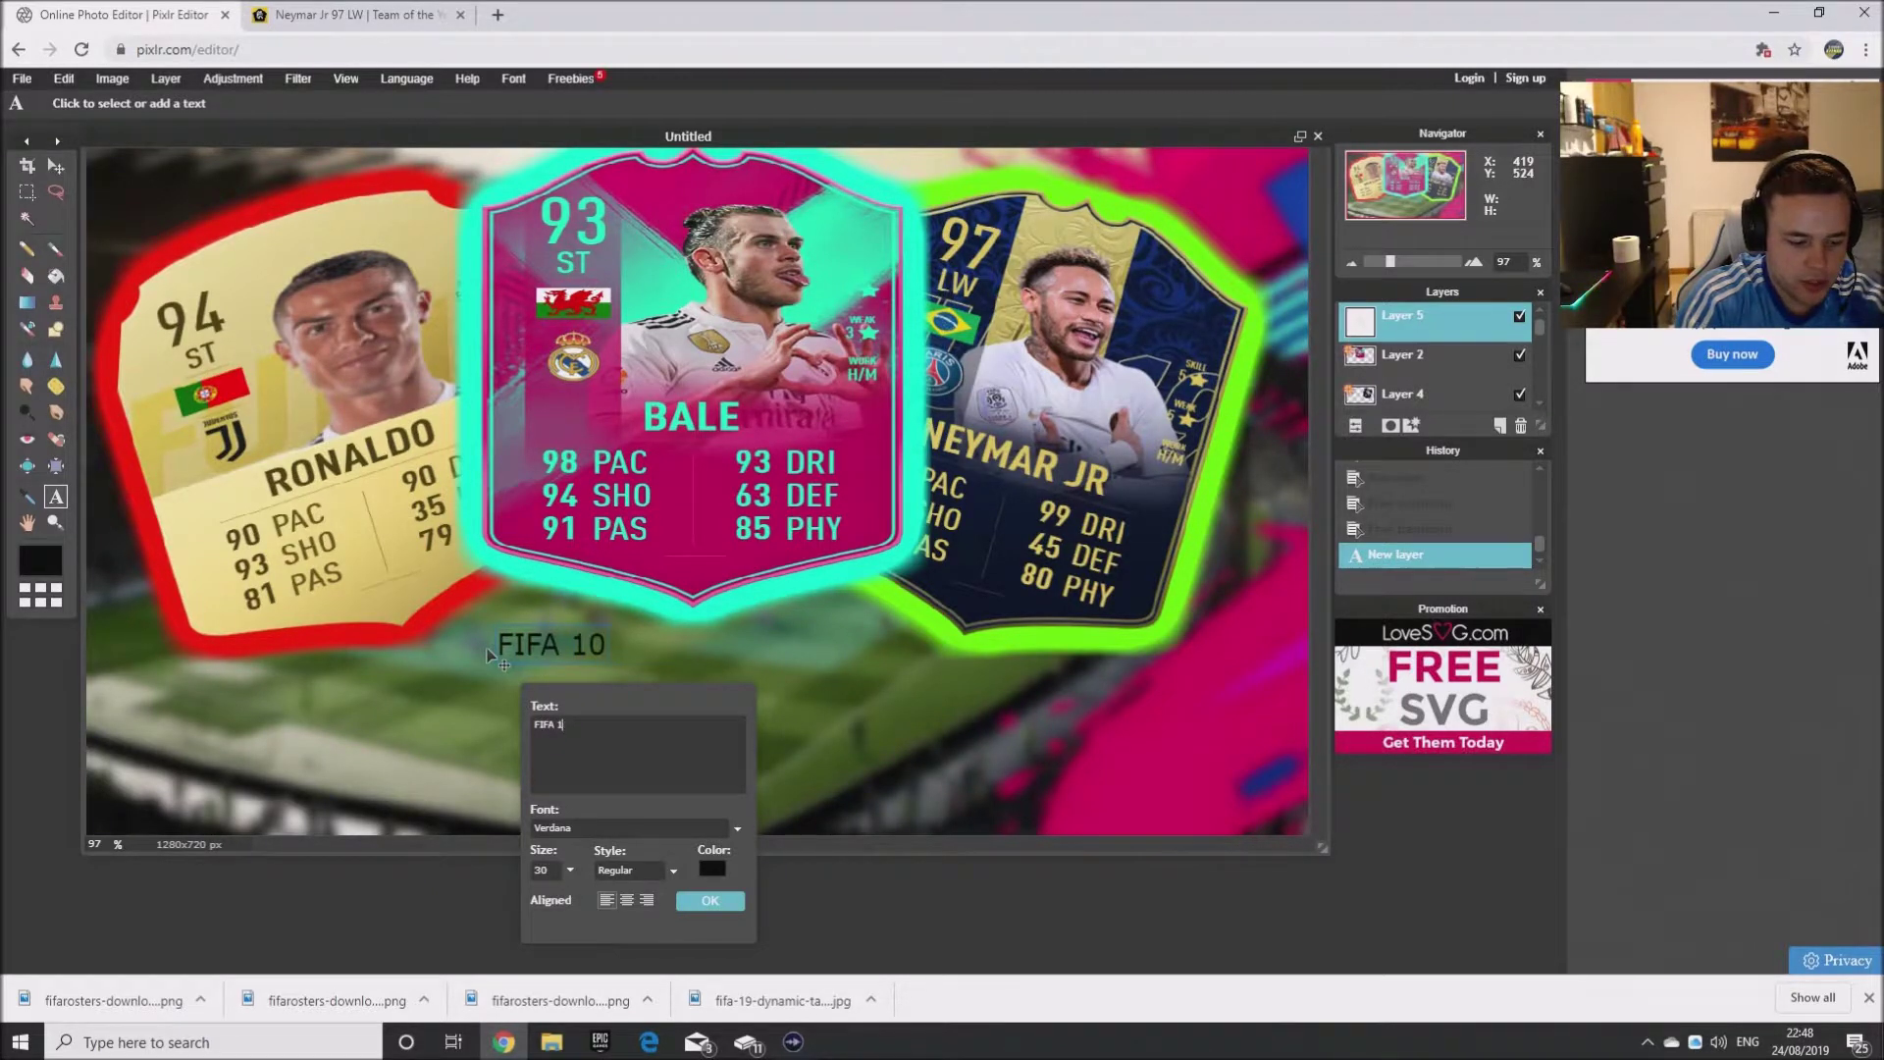
type("FIFA 20 ")
type("THUMBN")
type("AIL TUTORIAL")
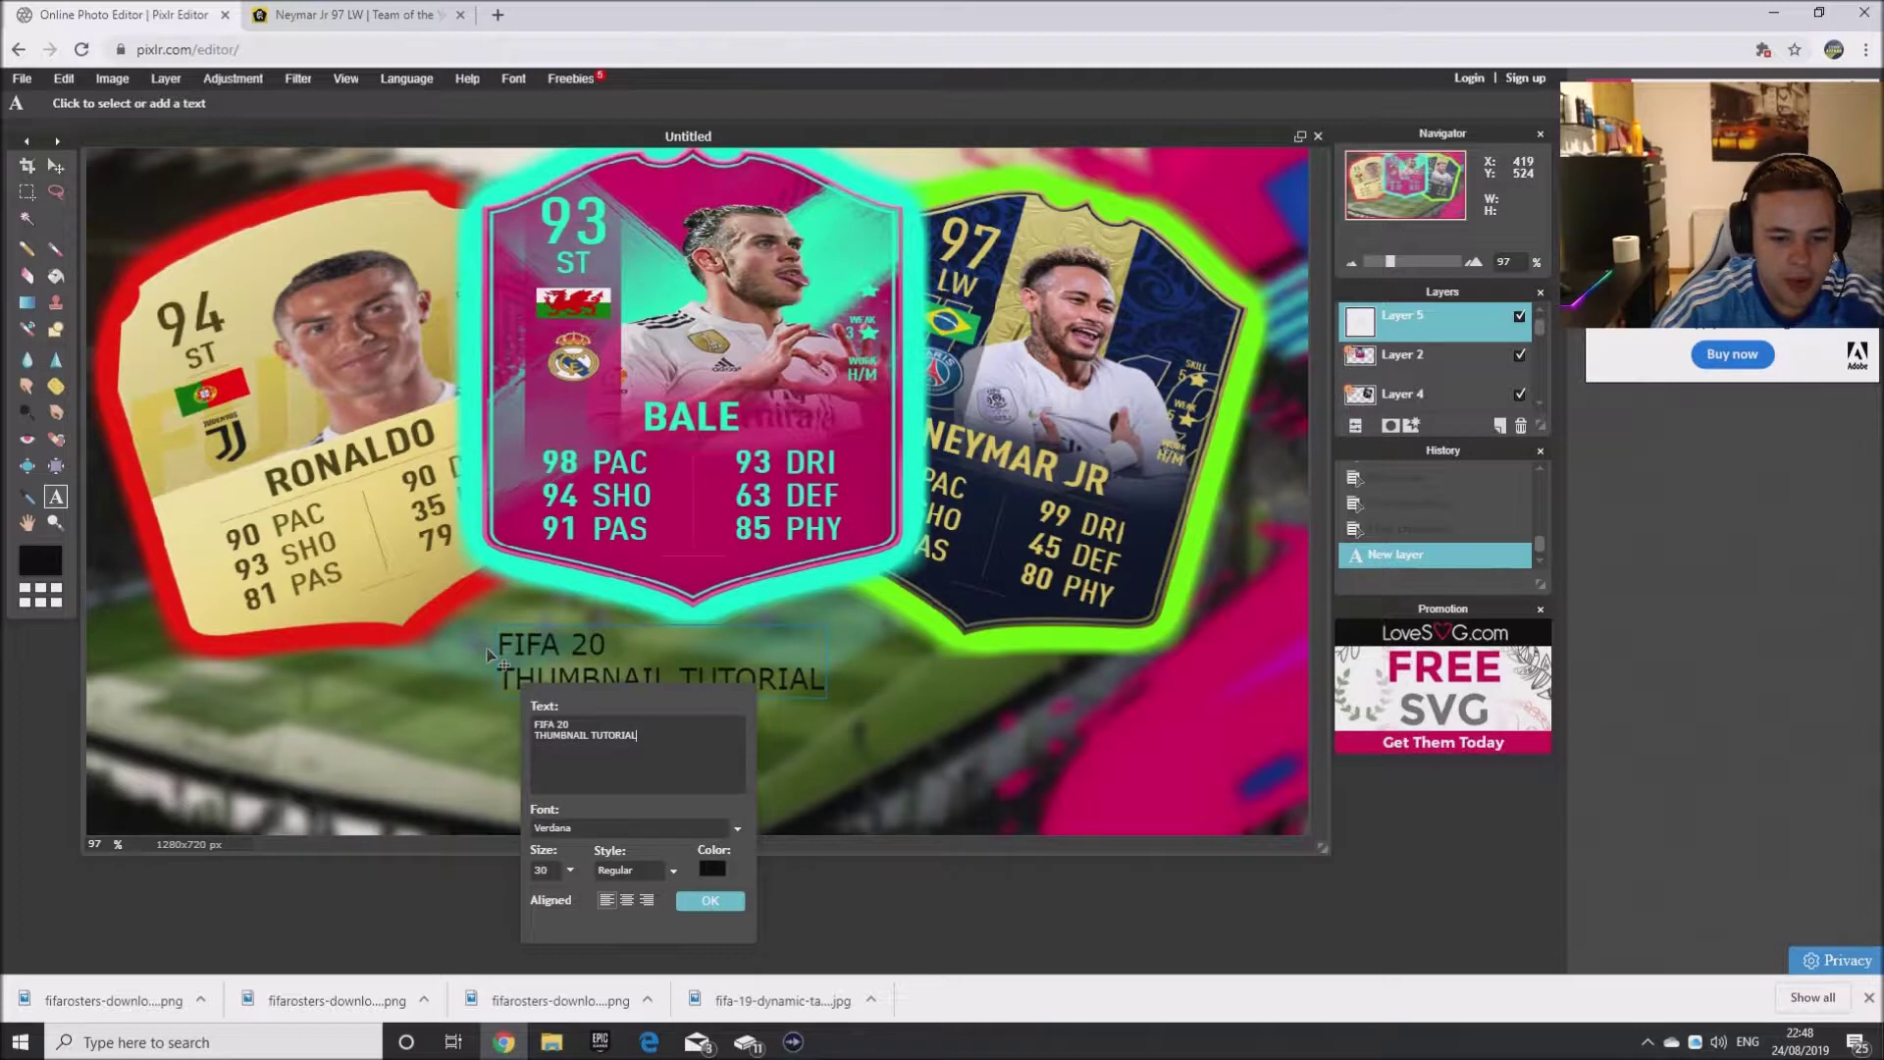
left_click(631, 901)
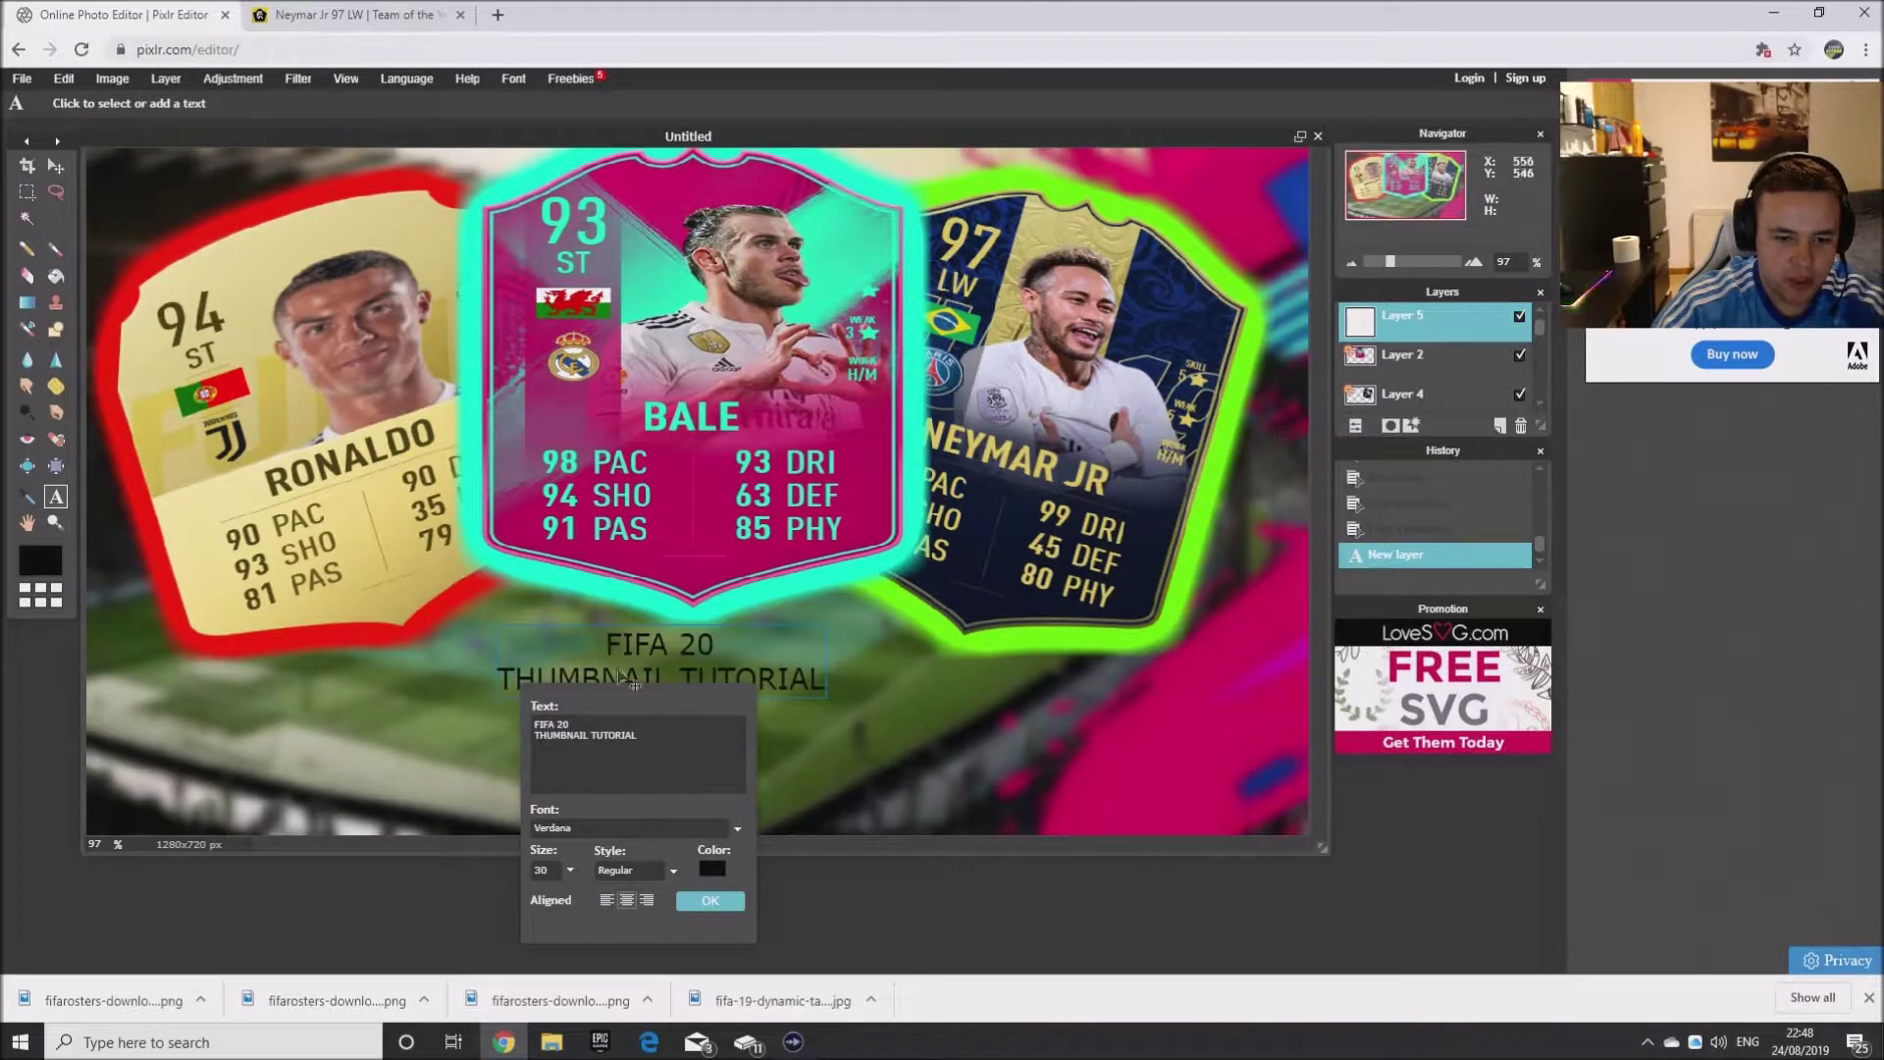
left_click(672, 870)
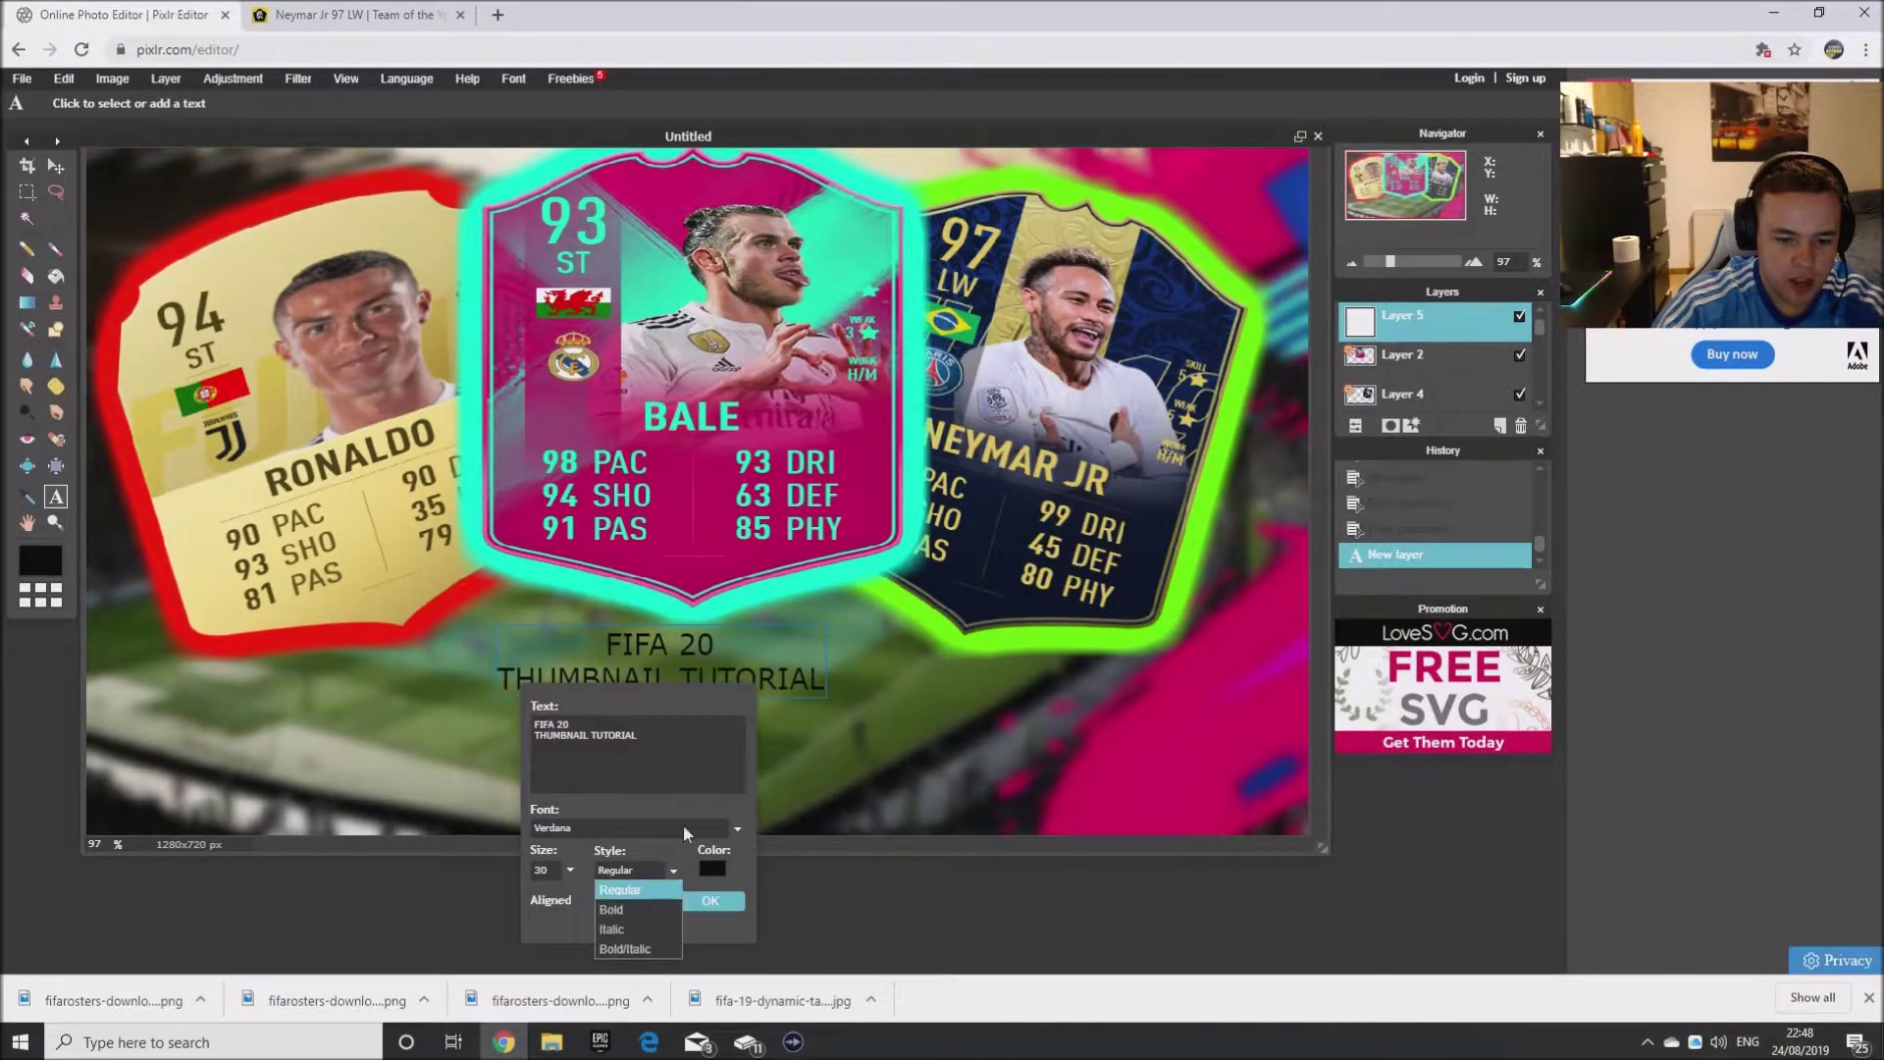
left_click(734, 829)
left_click(734, 829)
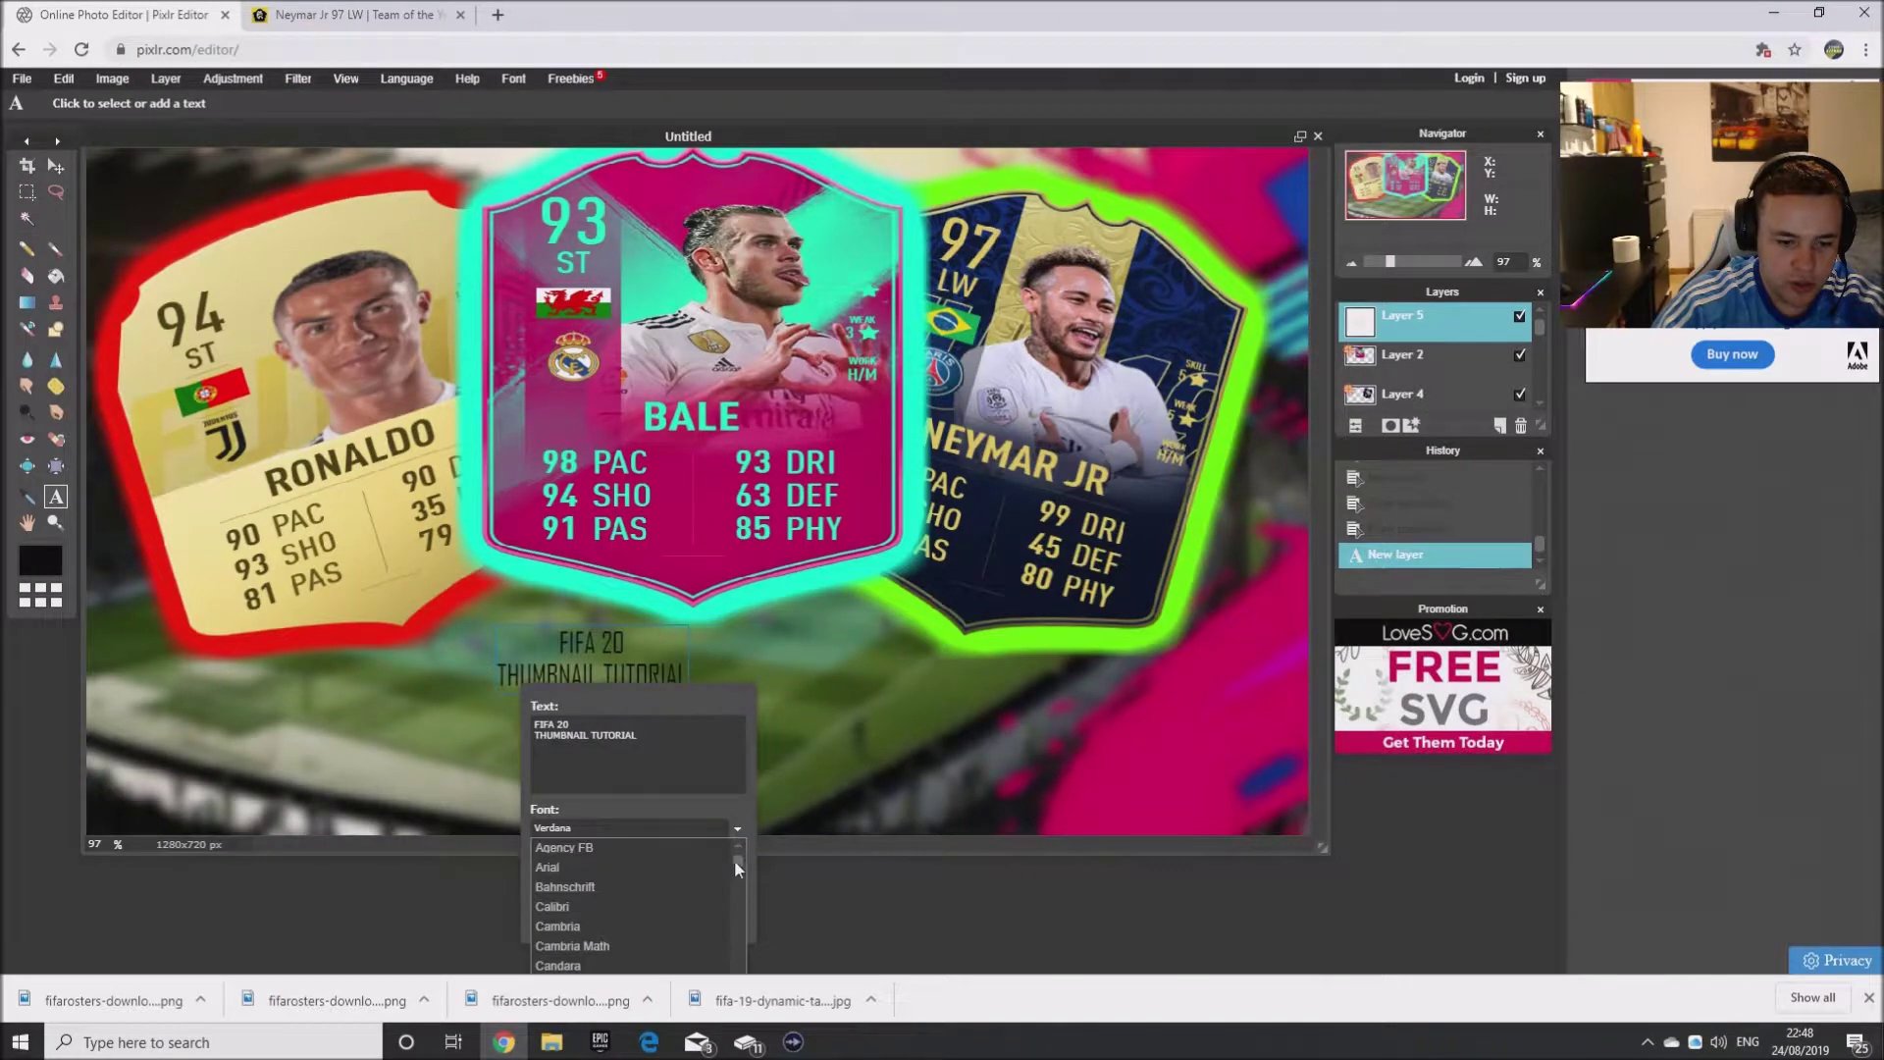
left_click_drag(734, 864, 738, 895)
scroll(738, 898, "down", 5)
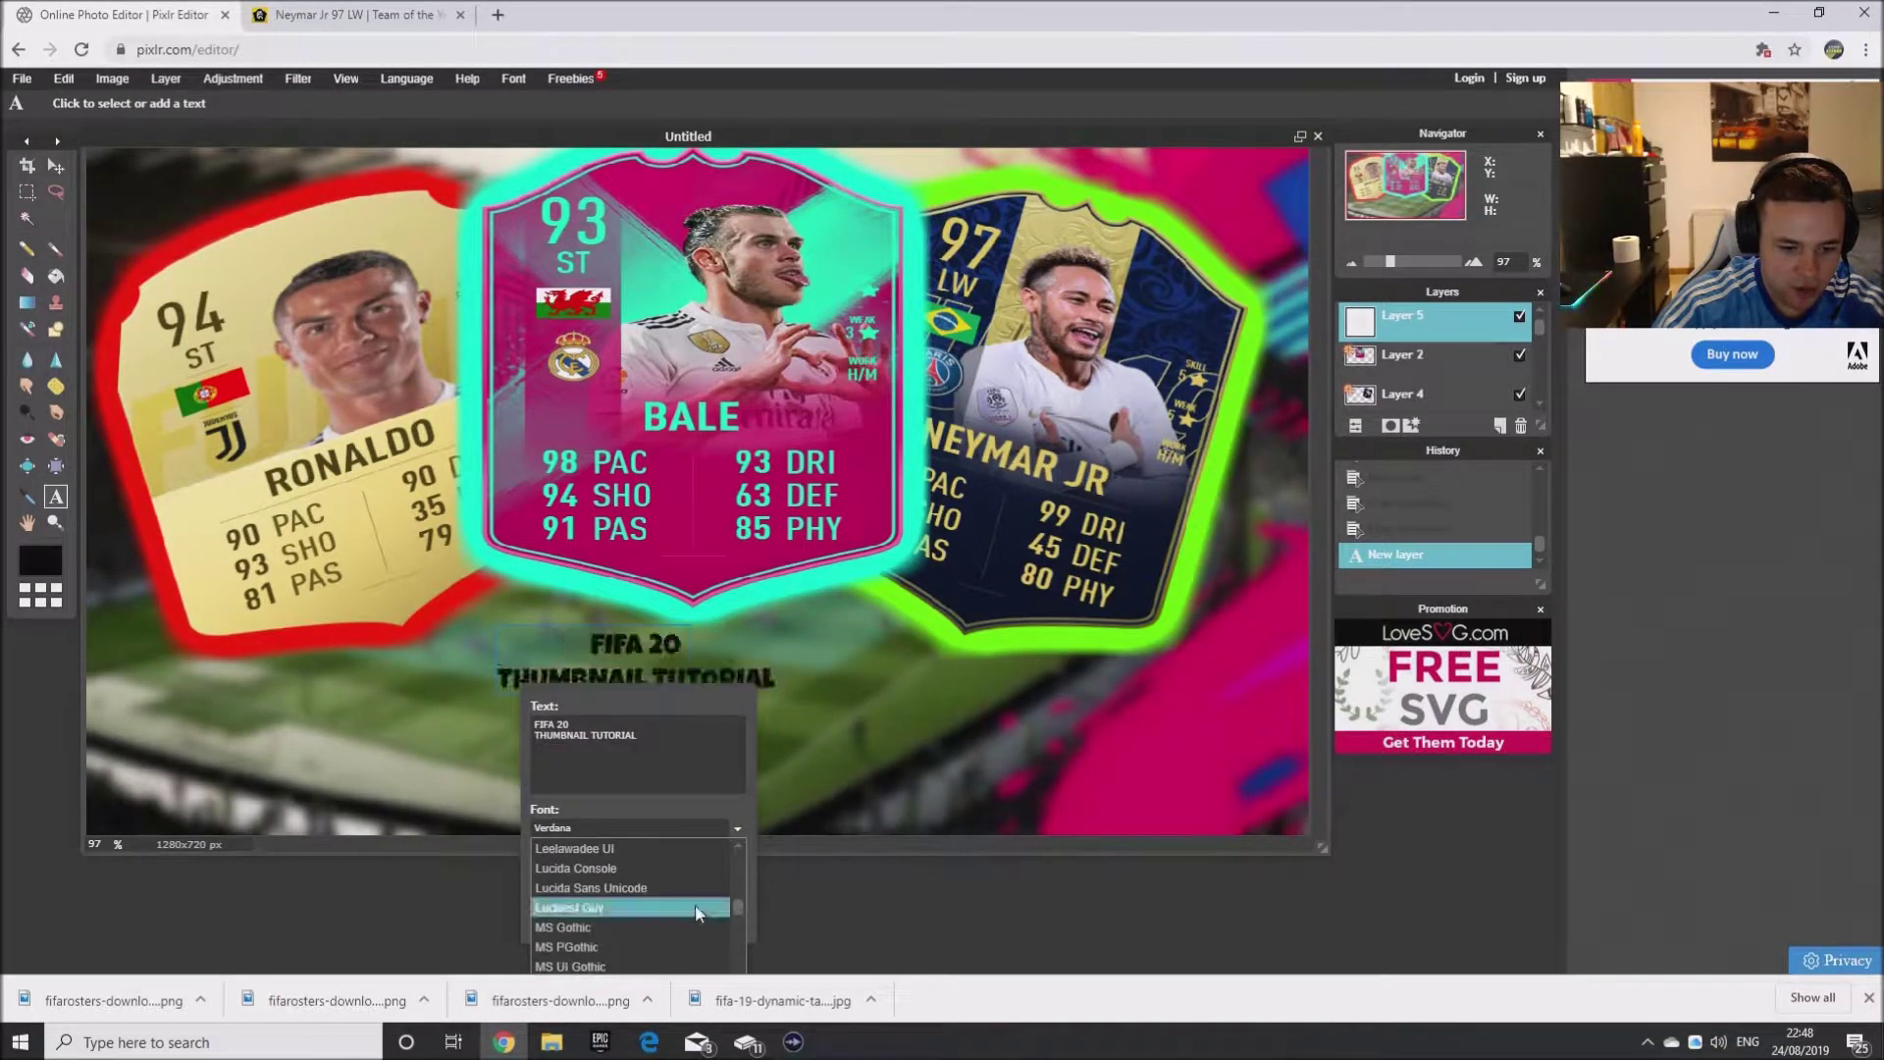
left_click(688, 904)
- Make the title white at size 124 and position it across the lower canvas
left_click_drag(722, 695, 1227, 482)
left_click(1215, 656)
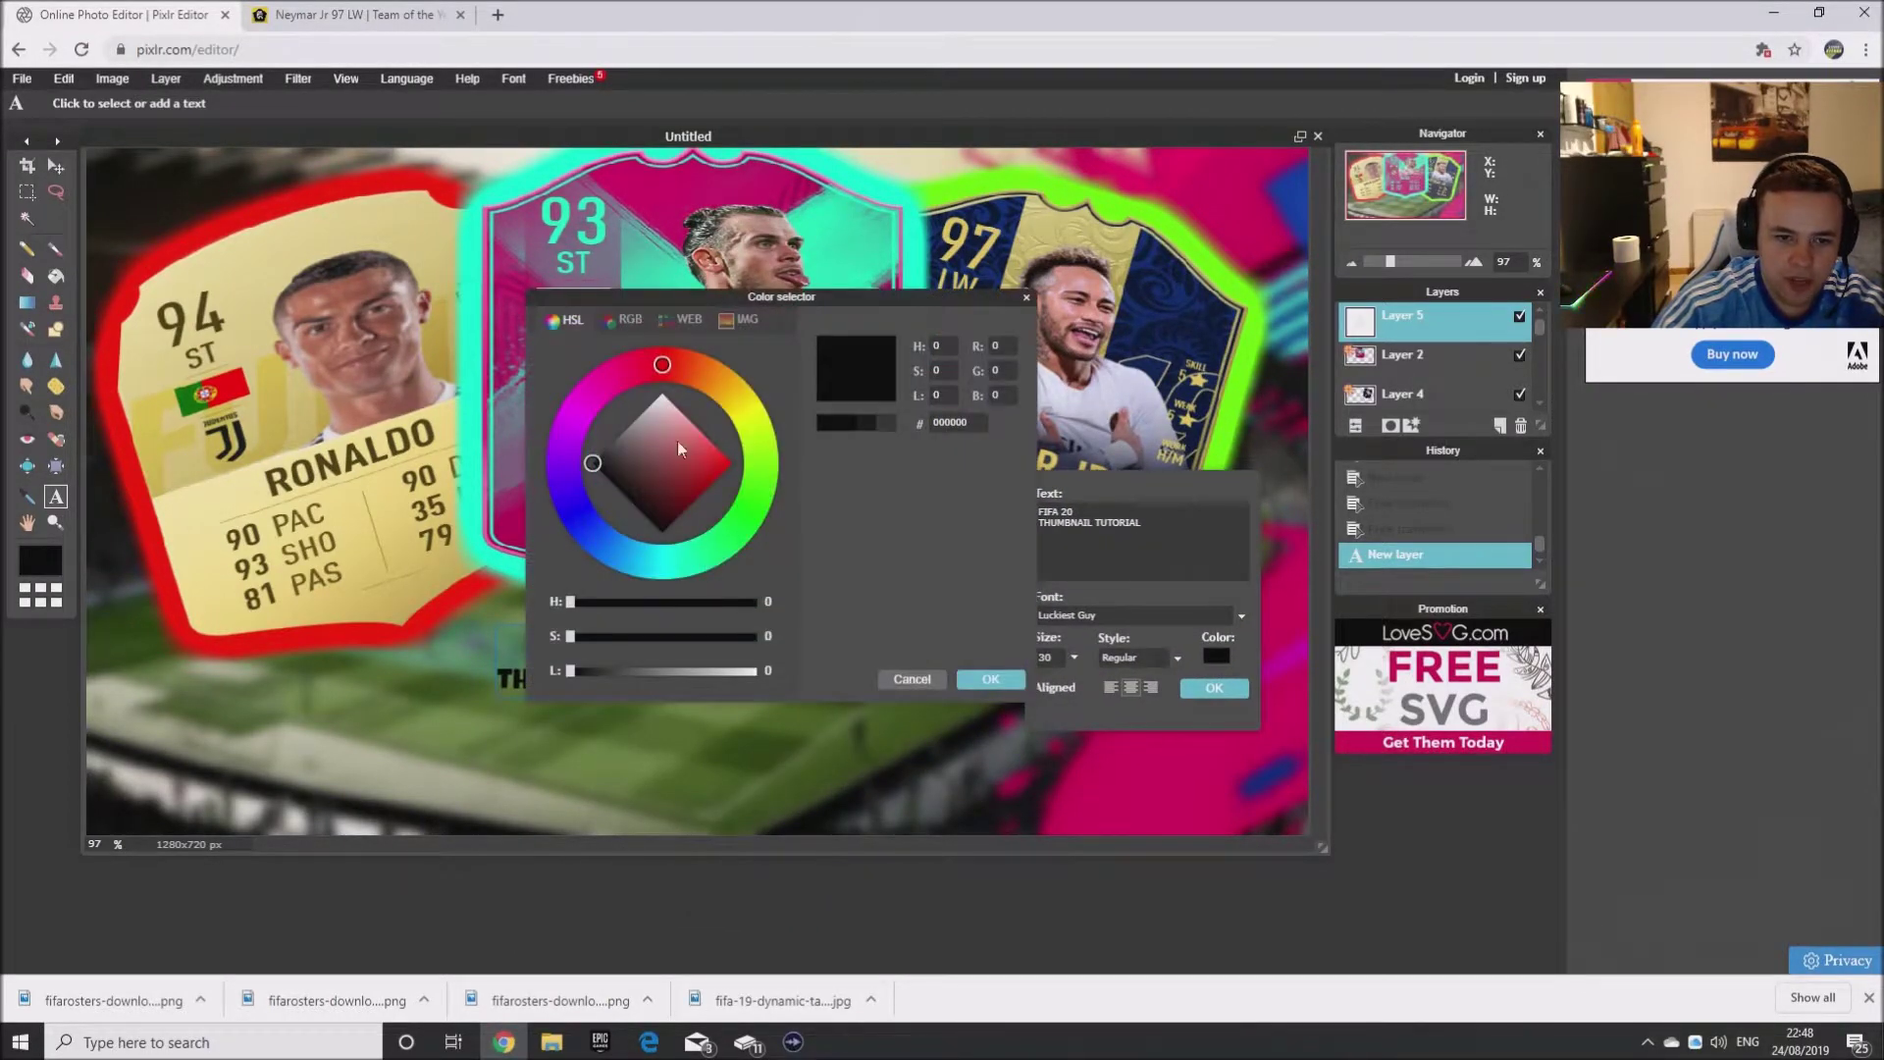
left_click_drag(664, 397, 646, 356)
left_click(991, 679)
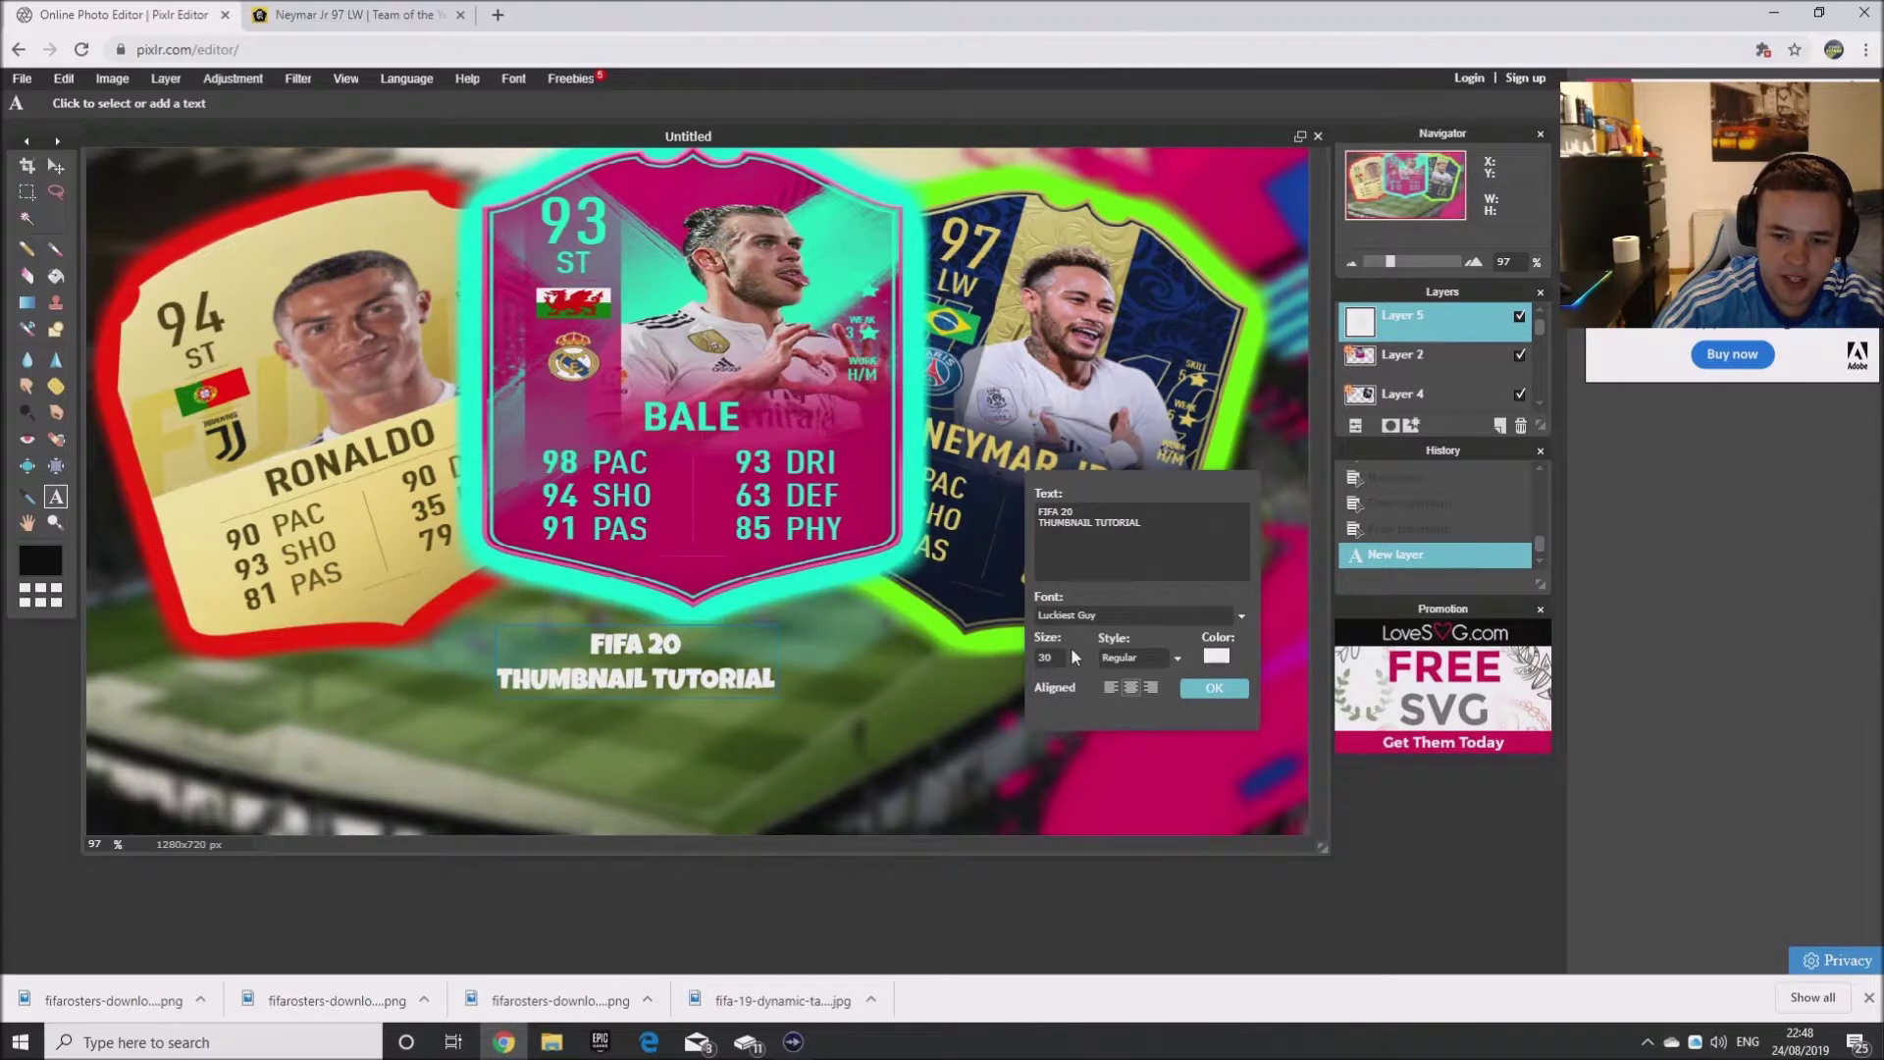
left_click(1074, 658)
left_click_drag(998, 679, 991, 689)
left_click_drag(743, 628, 630, 616)
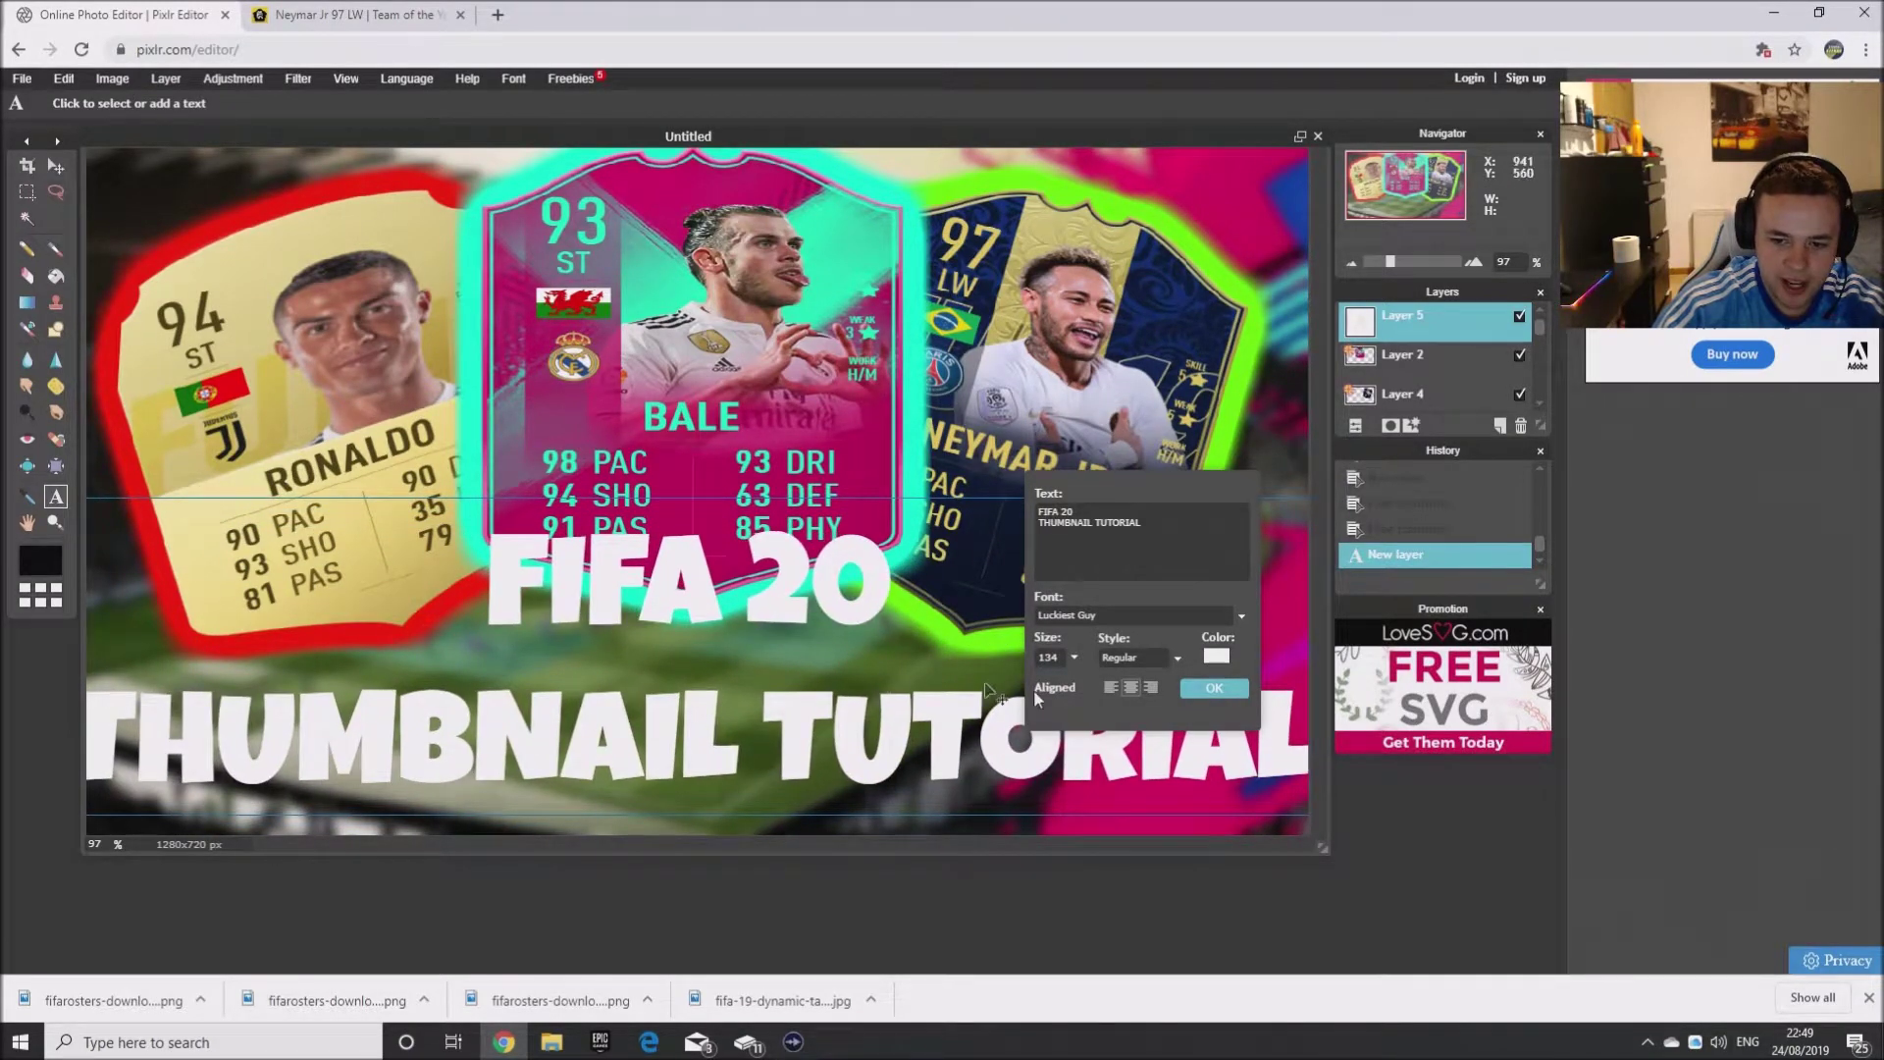
left_click(1072, 656)
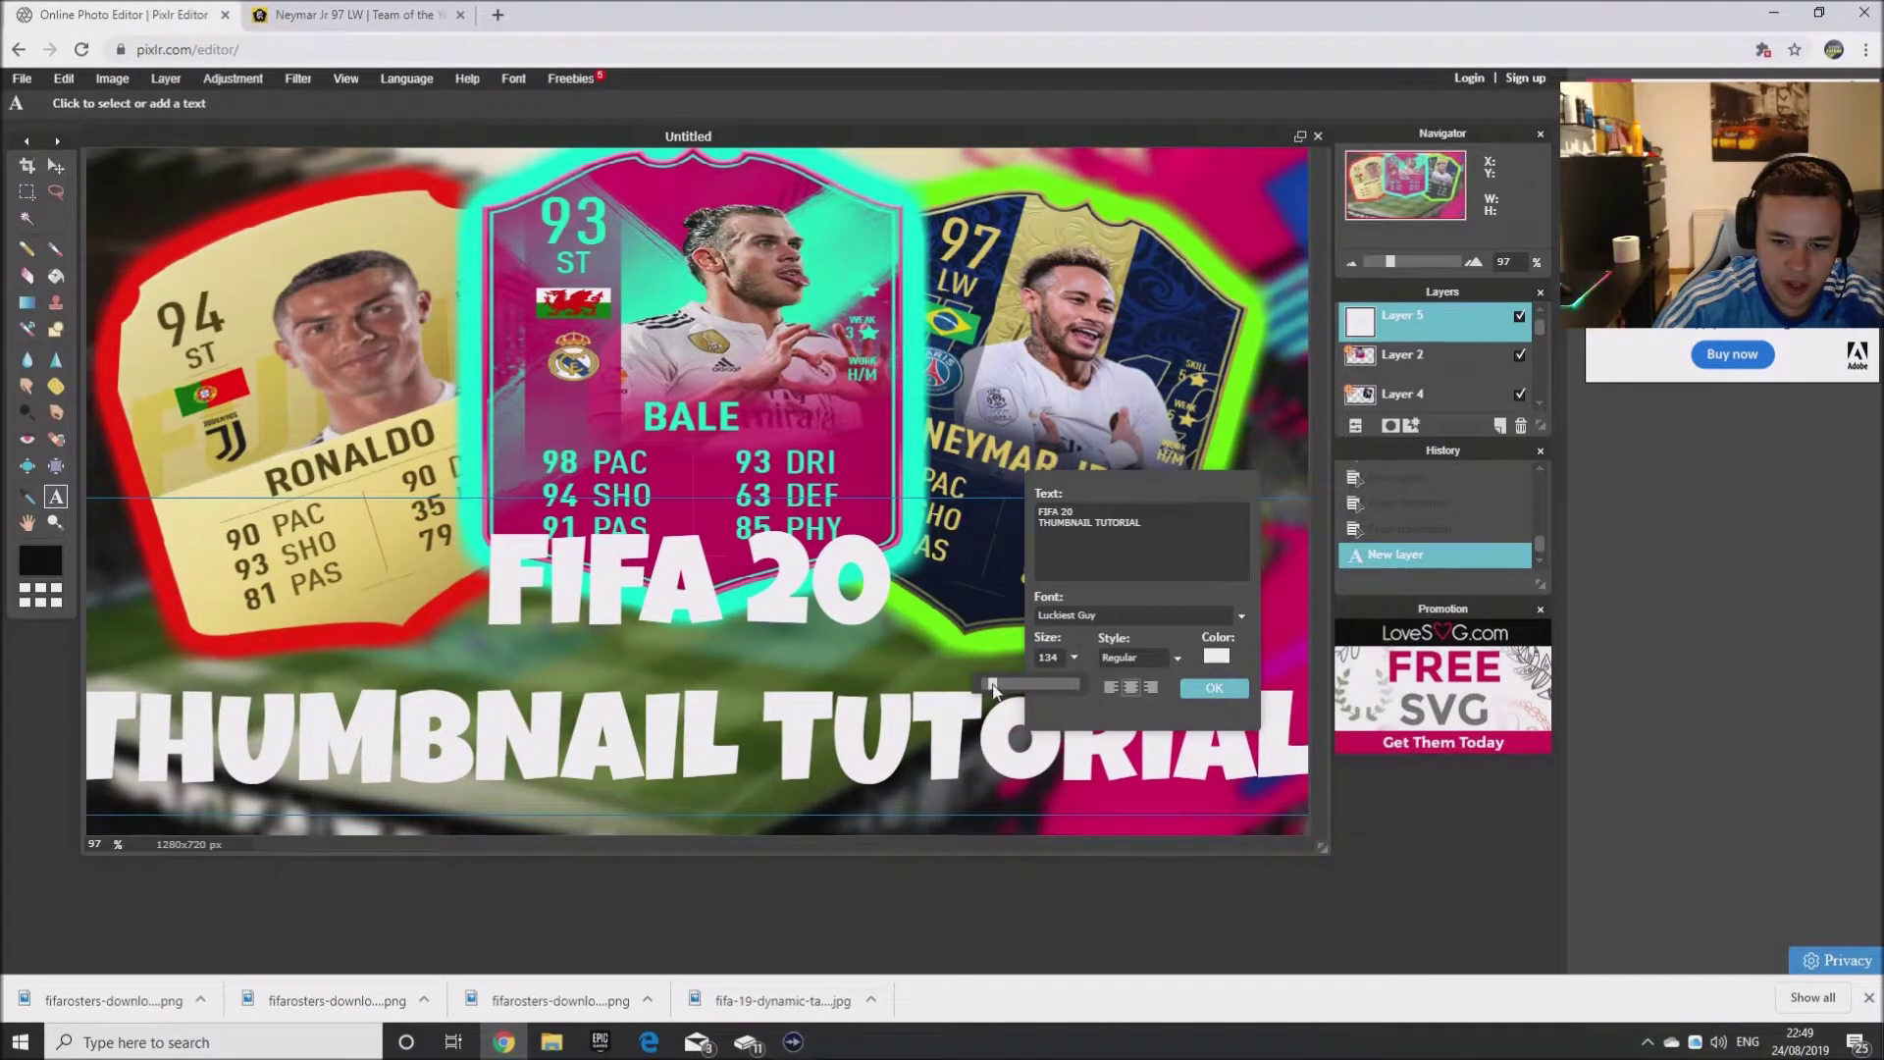
left_click_drag(993, 690, 950, 703)
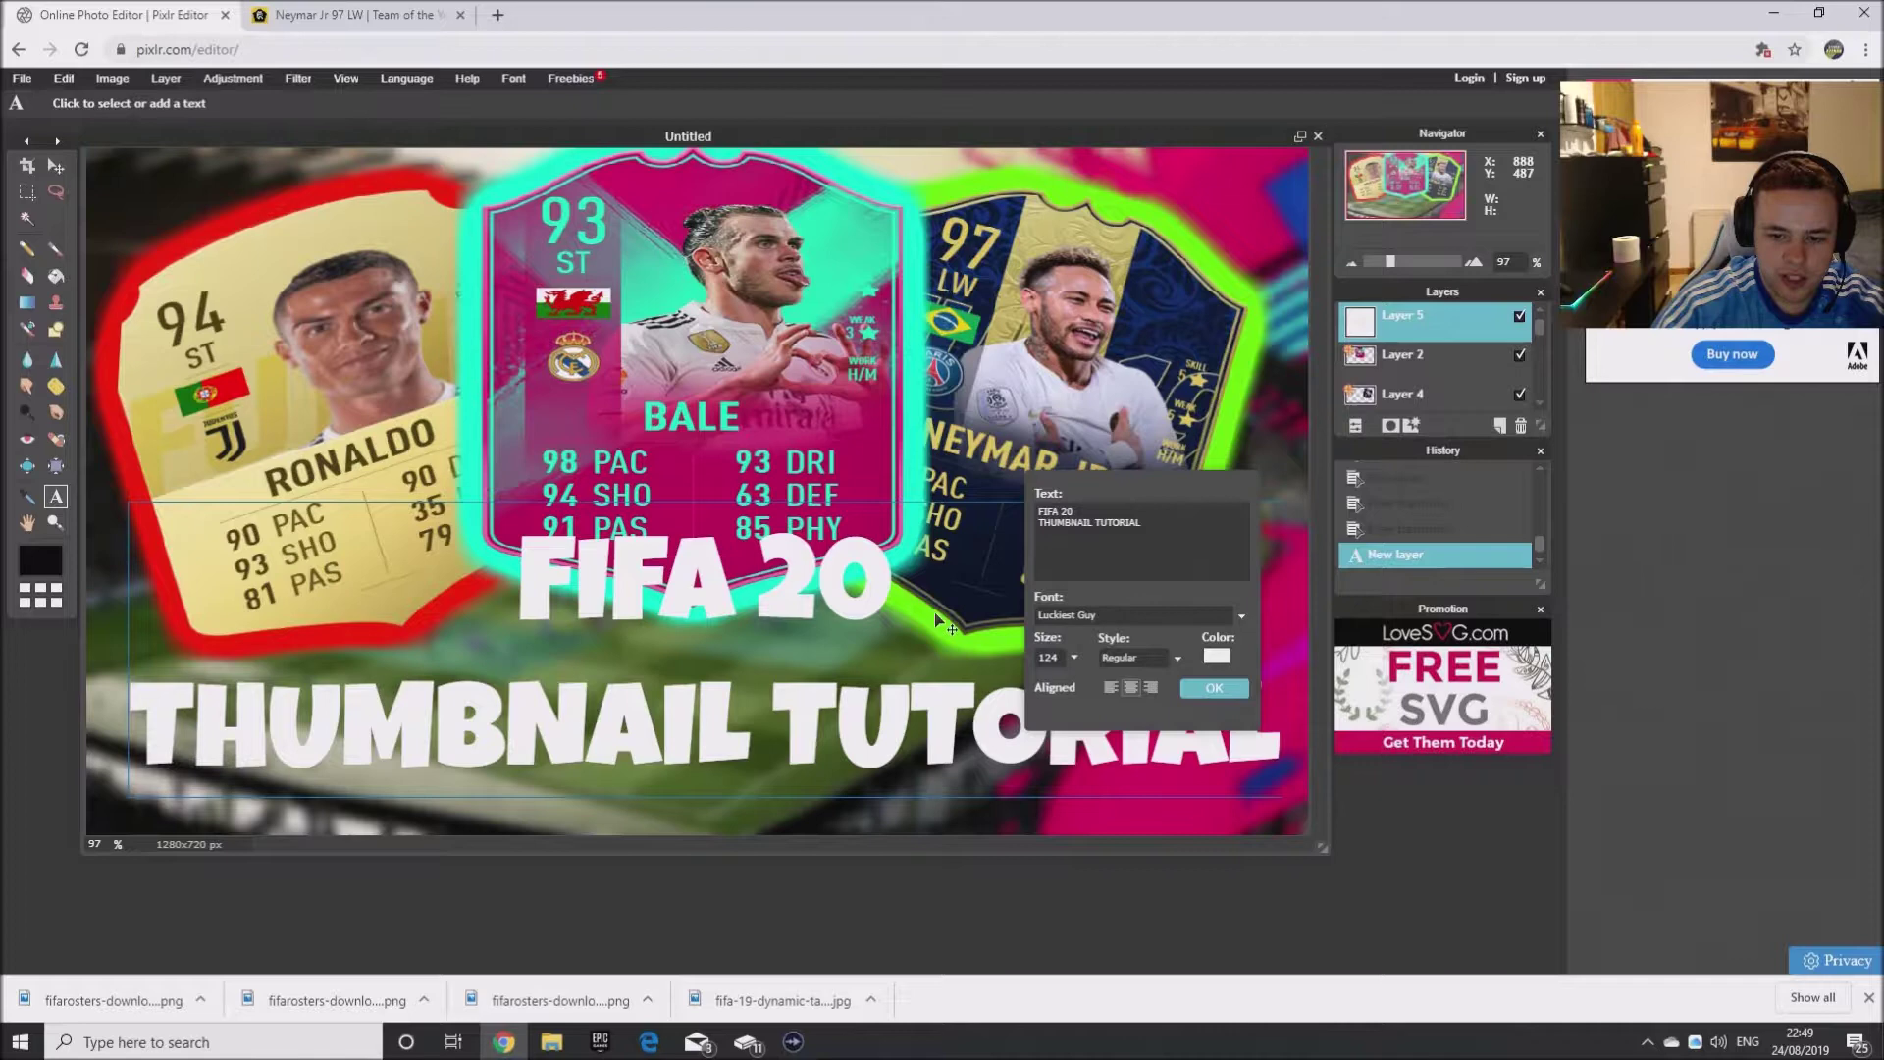
left_click(1213, 688)
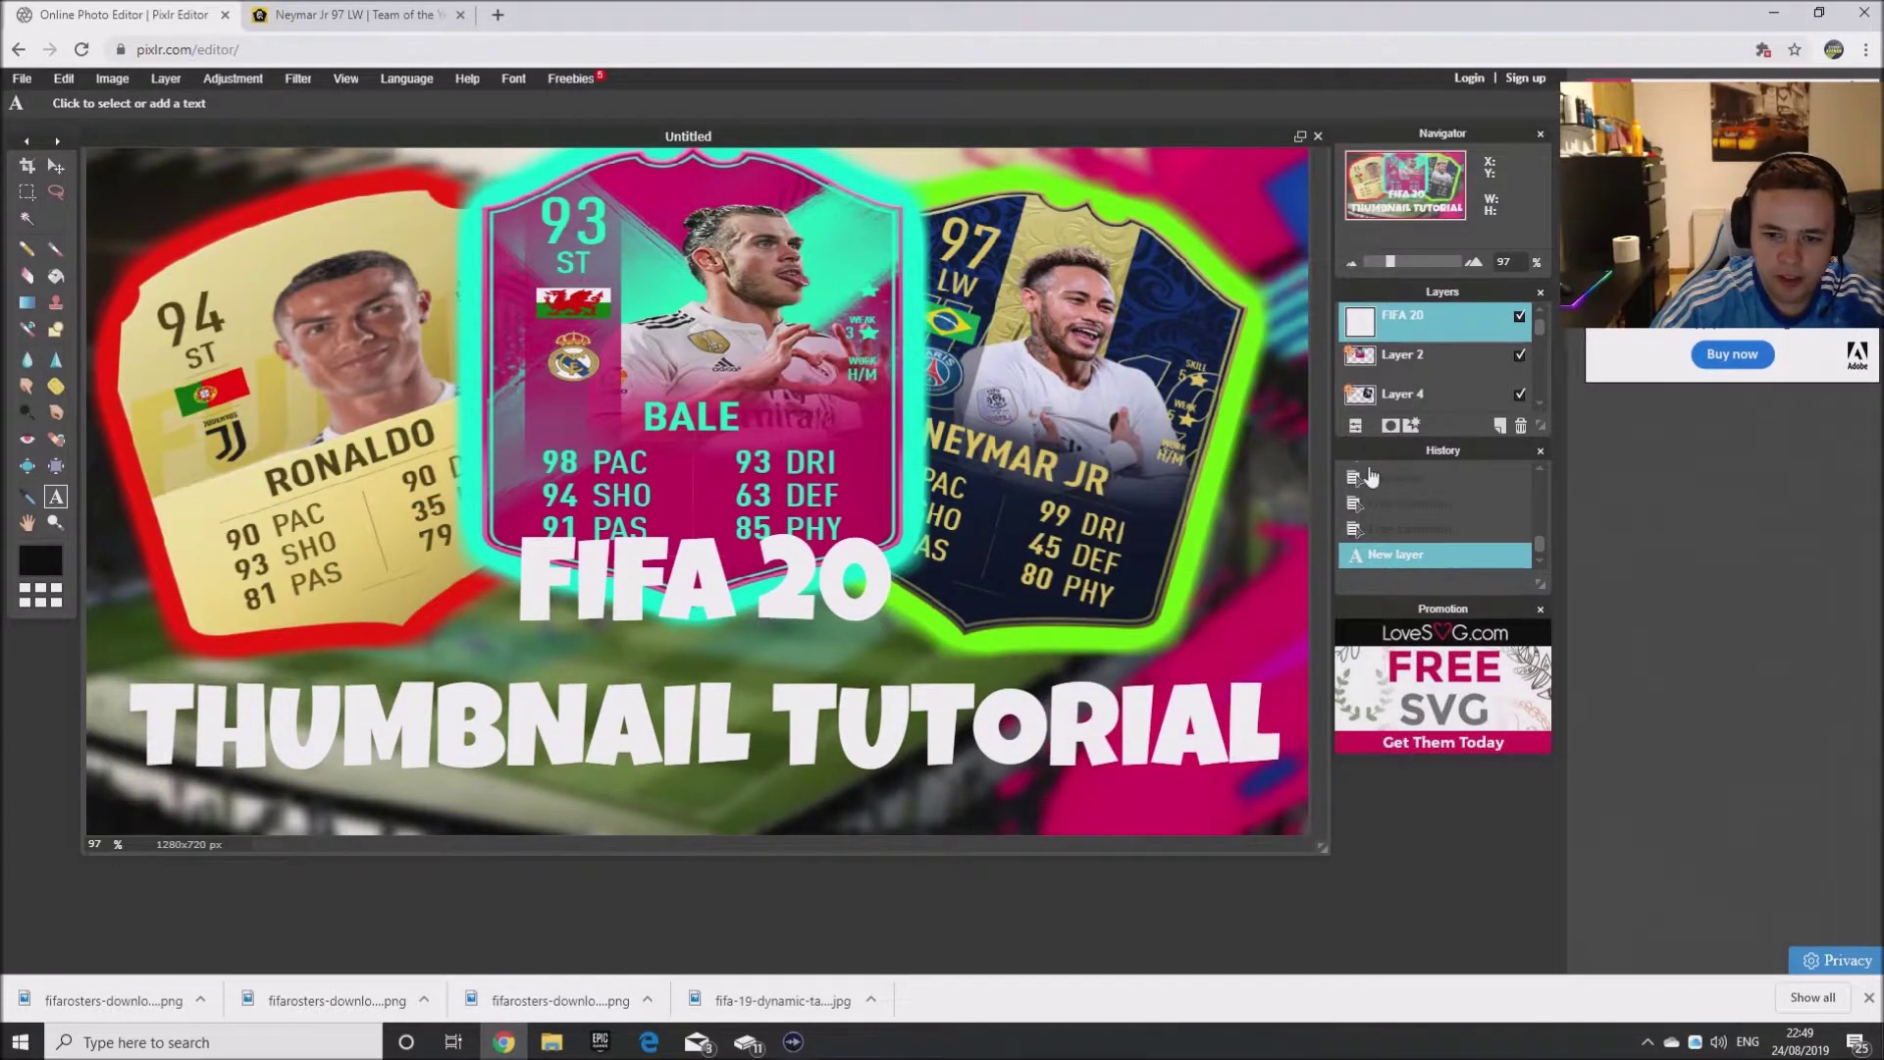
- Add a harder, larger orange (ffaa00) outer glow to the title text layer
left_click(1411, 426)
left_click(624, 433)
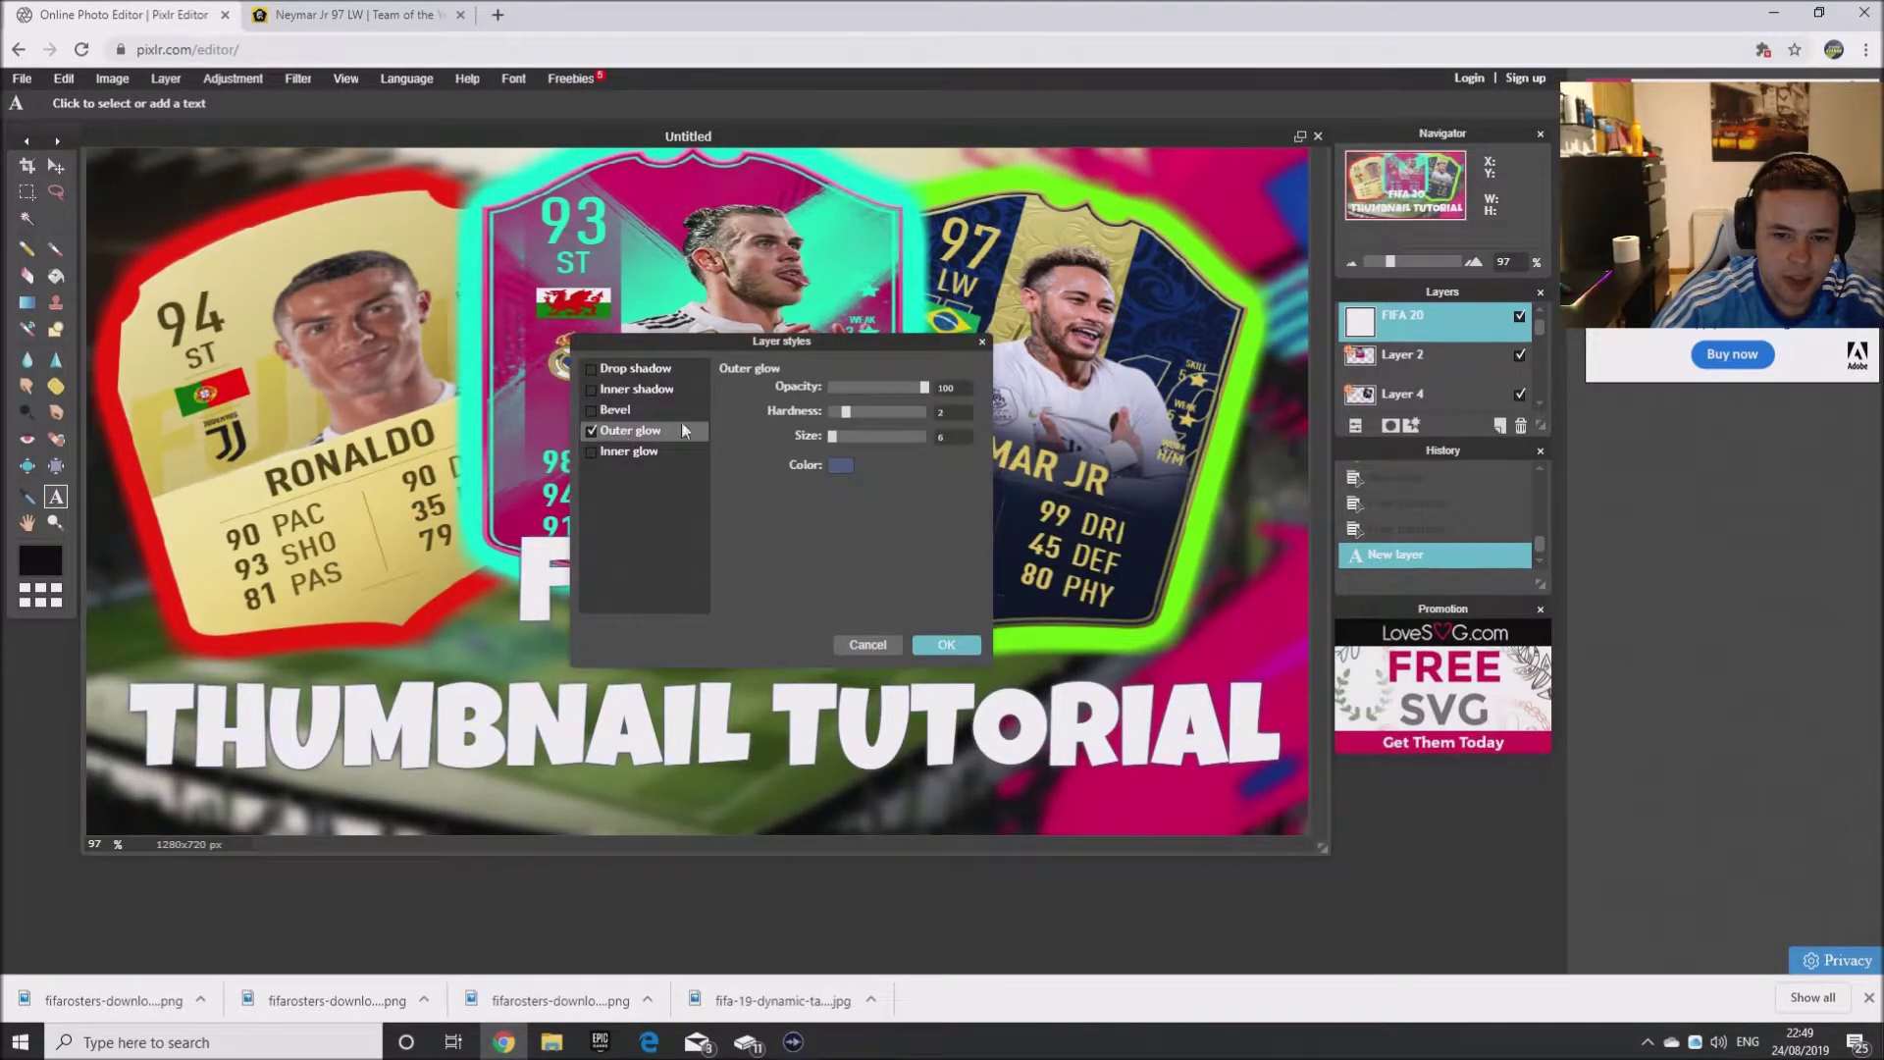
left_click(841, 465)
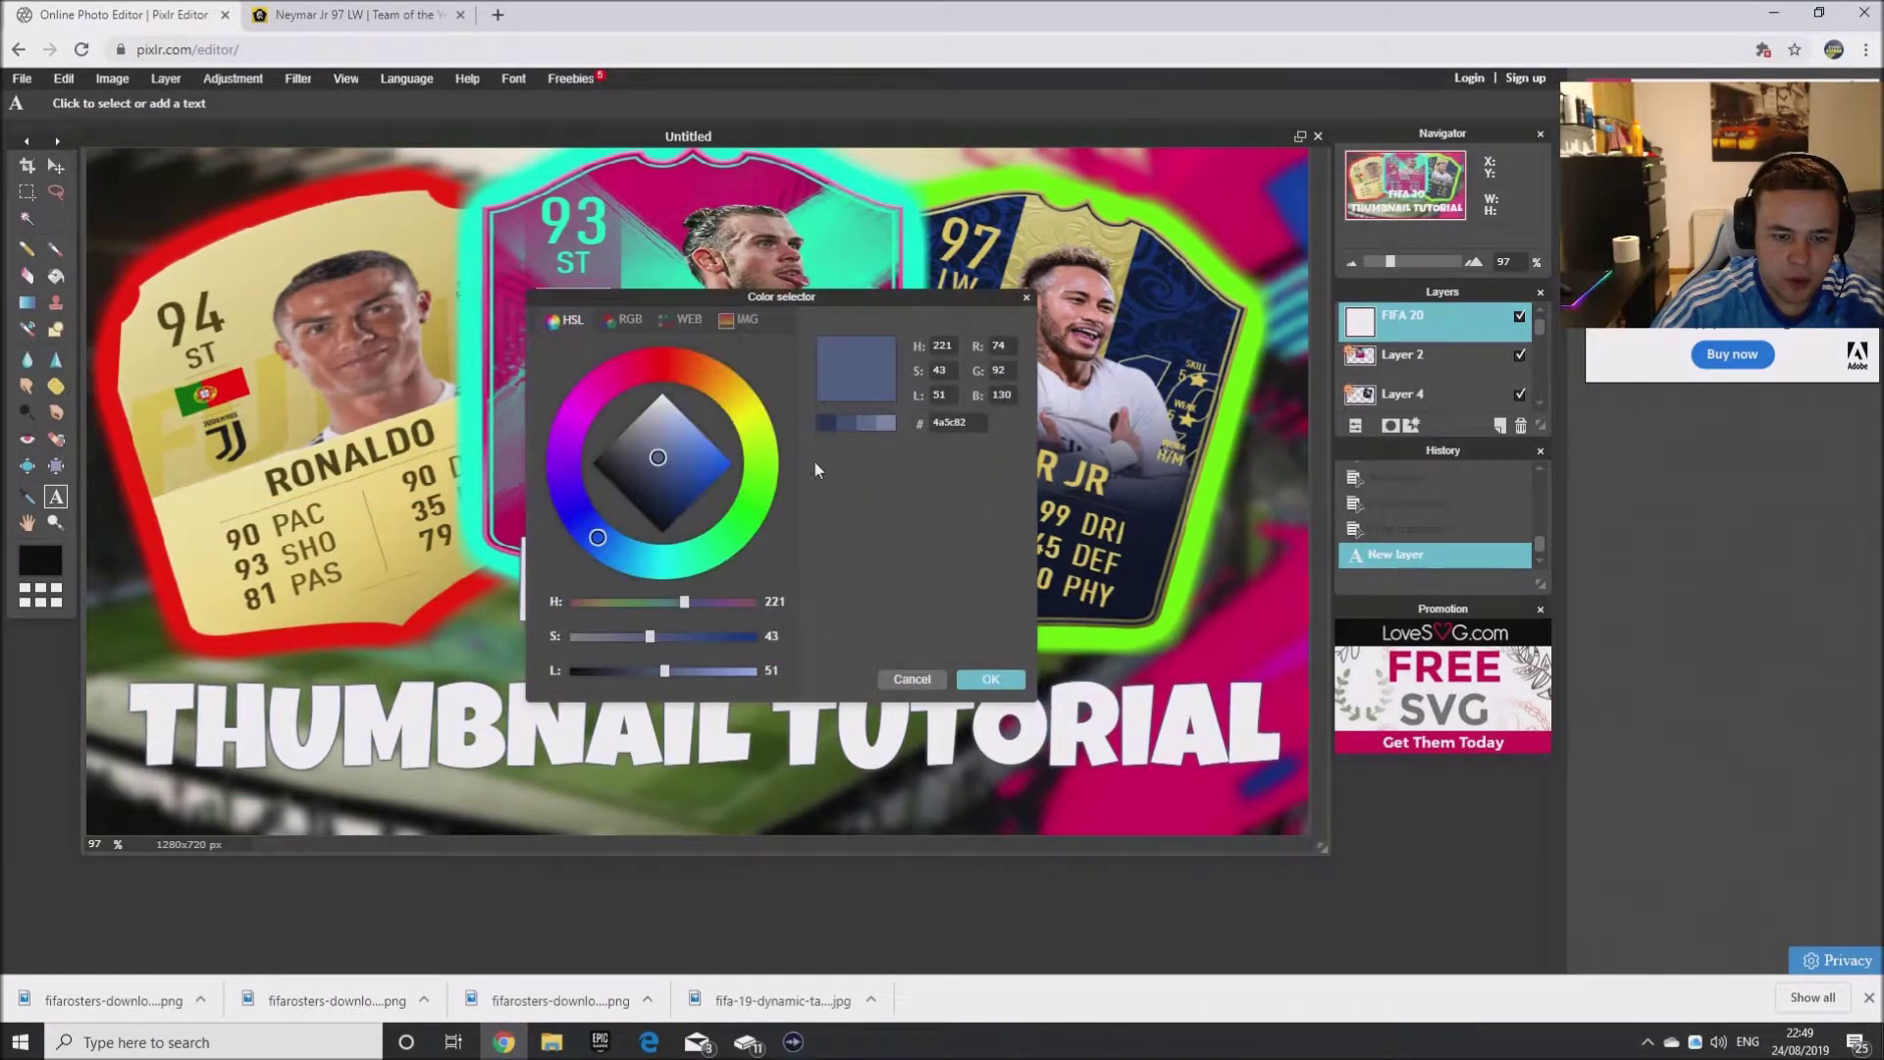
left_click(985, 679)
left_click_drag(852, 410, 889, 436)
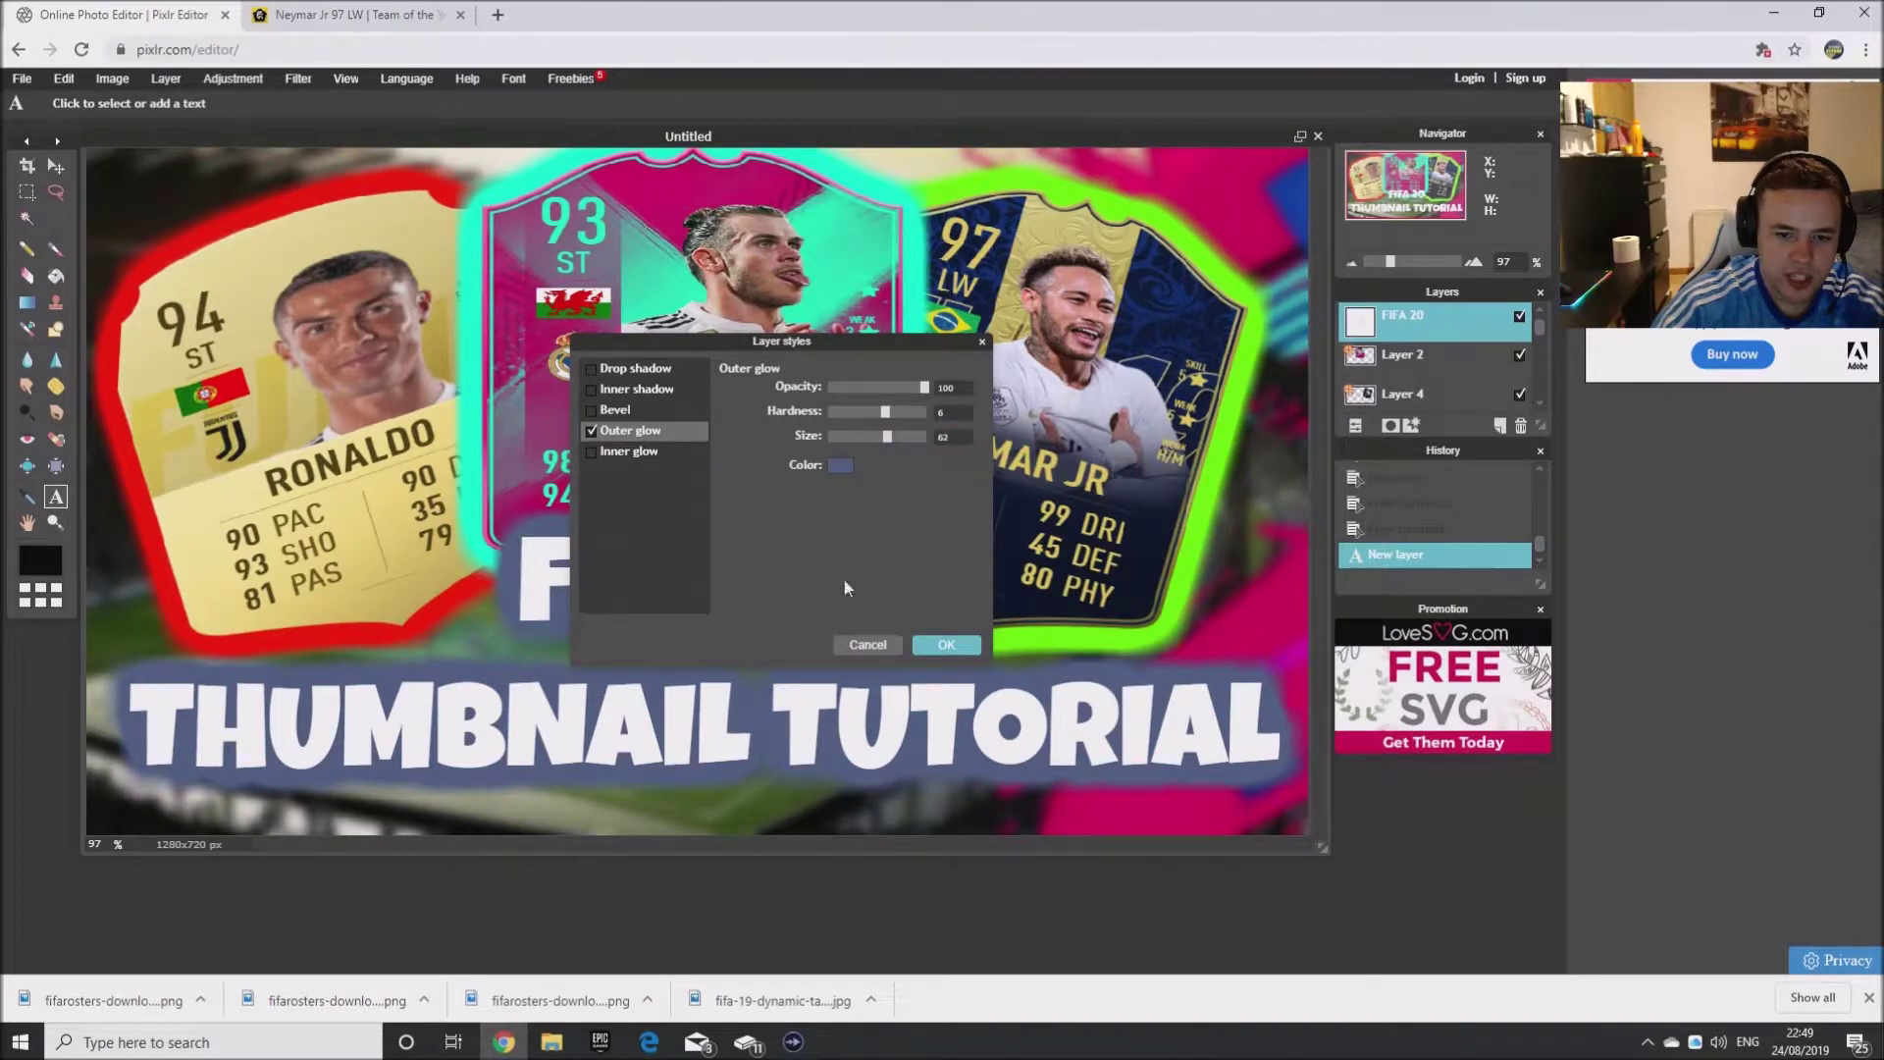
left_click(848, 467)
left_click(722, 385)
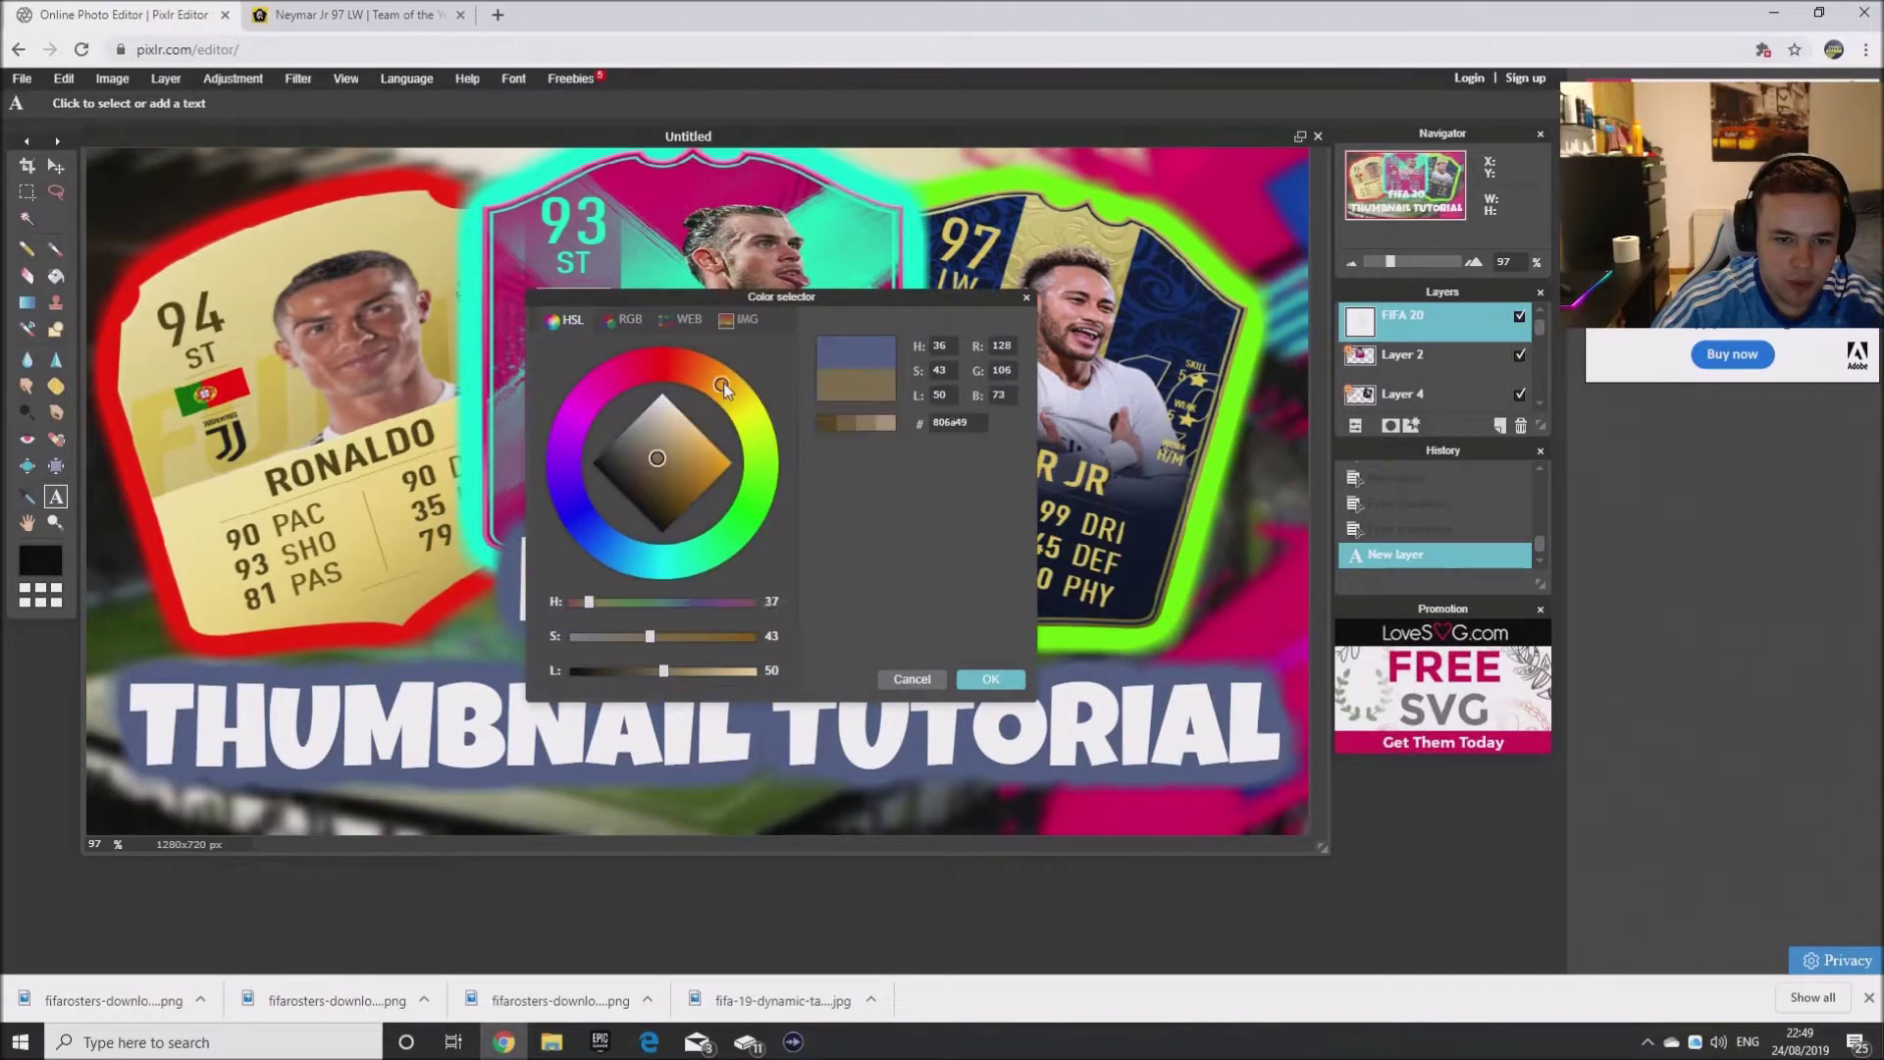
left_click_drag(679, 469, 869, 474)
left_click(991, 680)
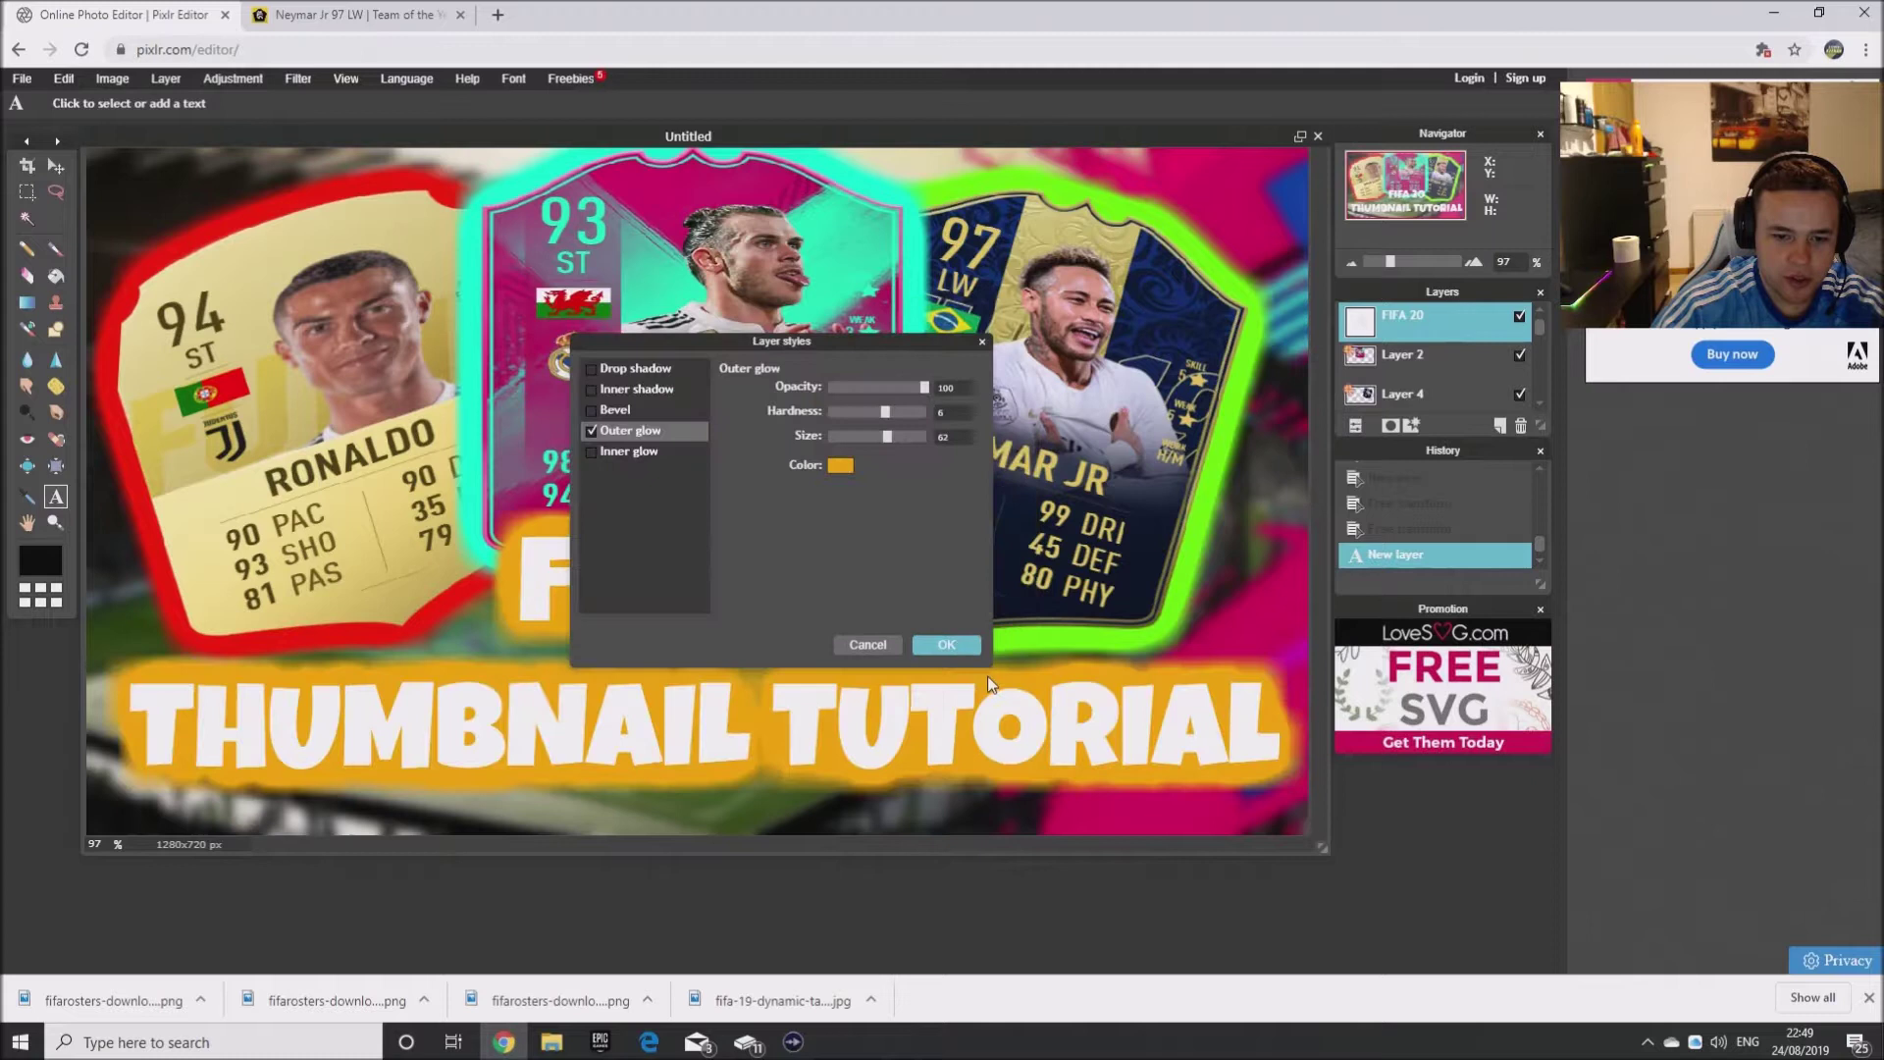
left_click(945, 645)
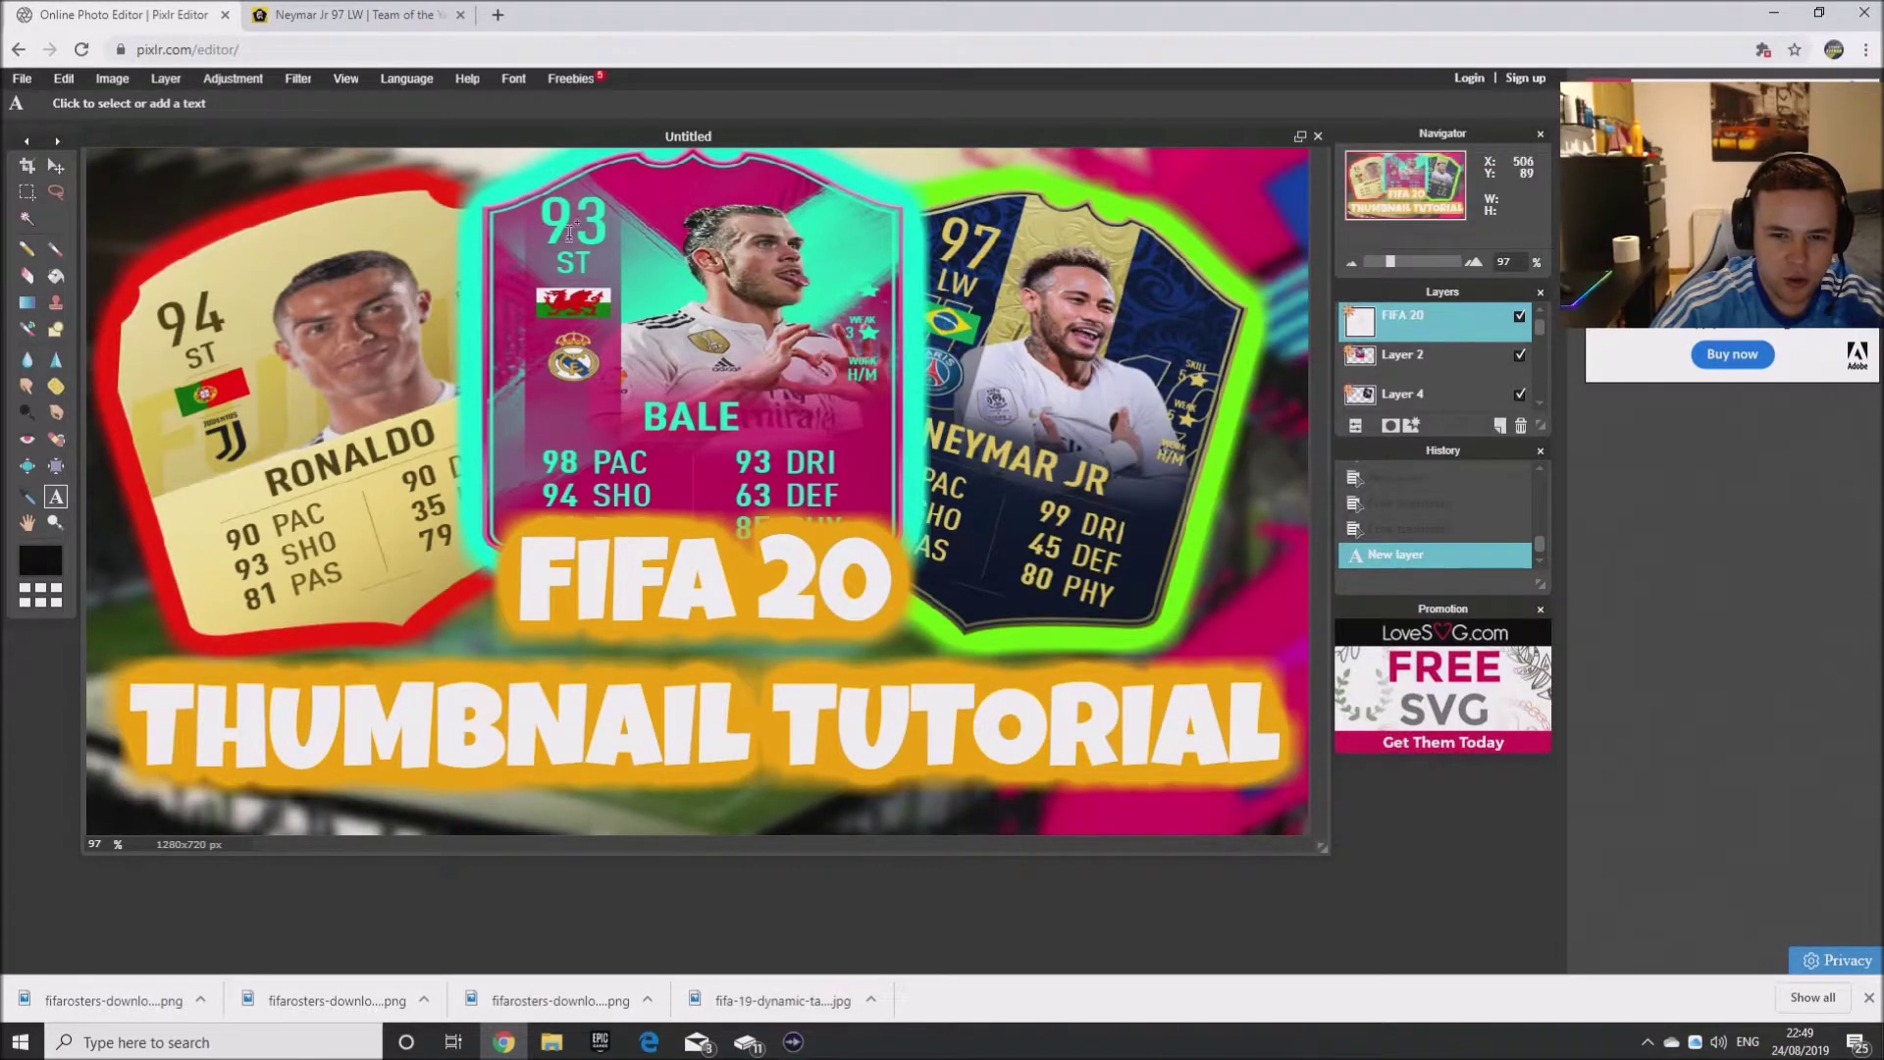
- Search Google Images for 'FIFA LINES TRANSPARENT' in a new tab
left_click(496, 14)
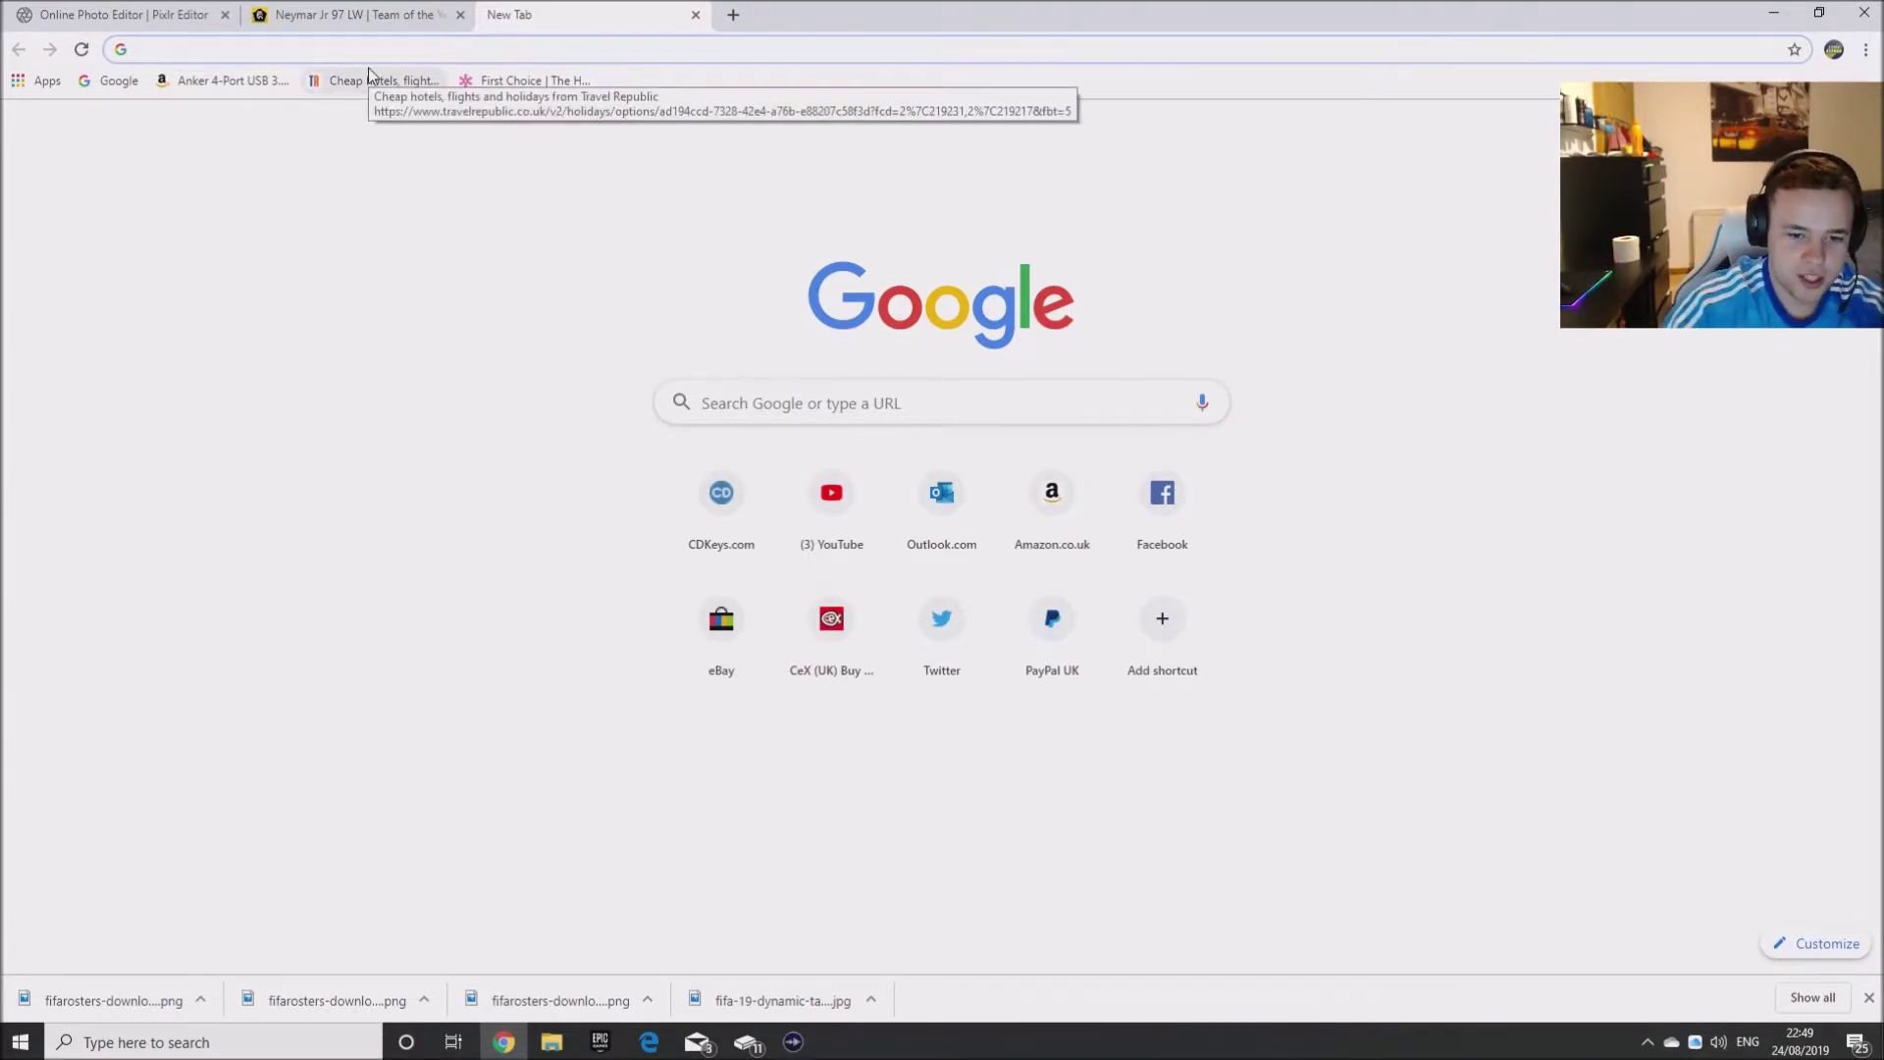
left_click(757, 393)
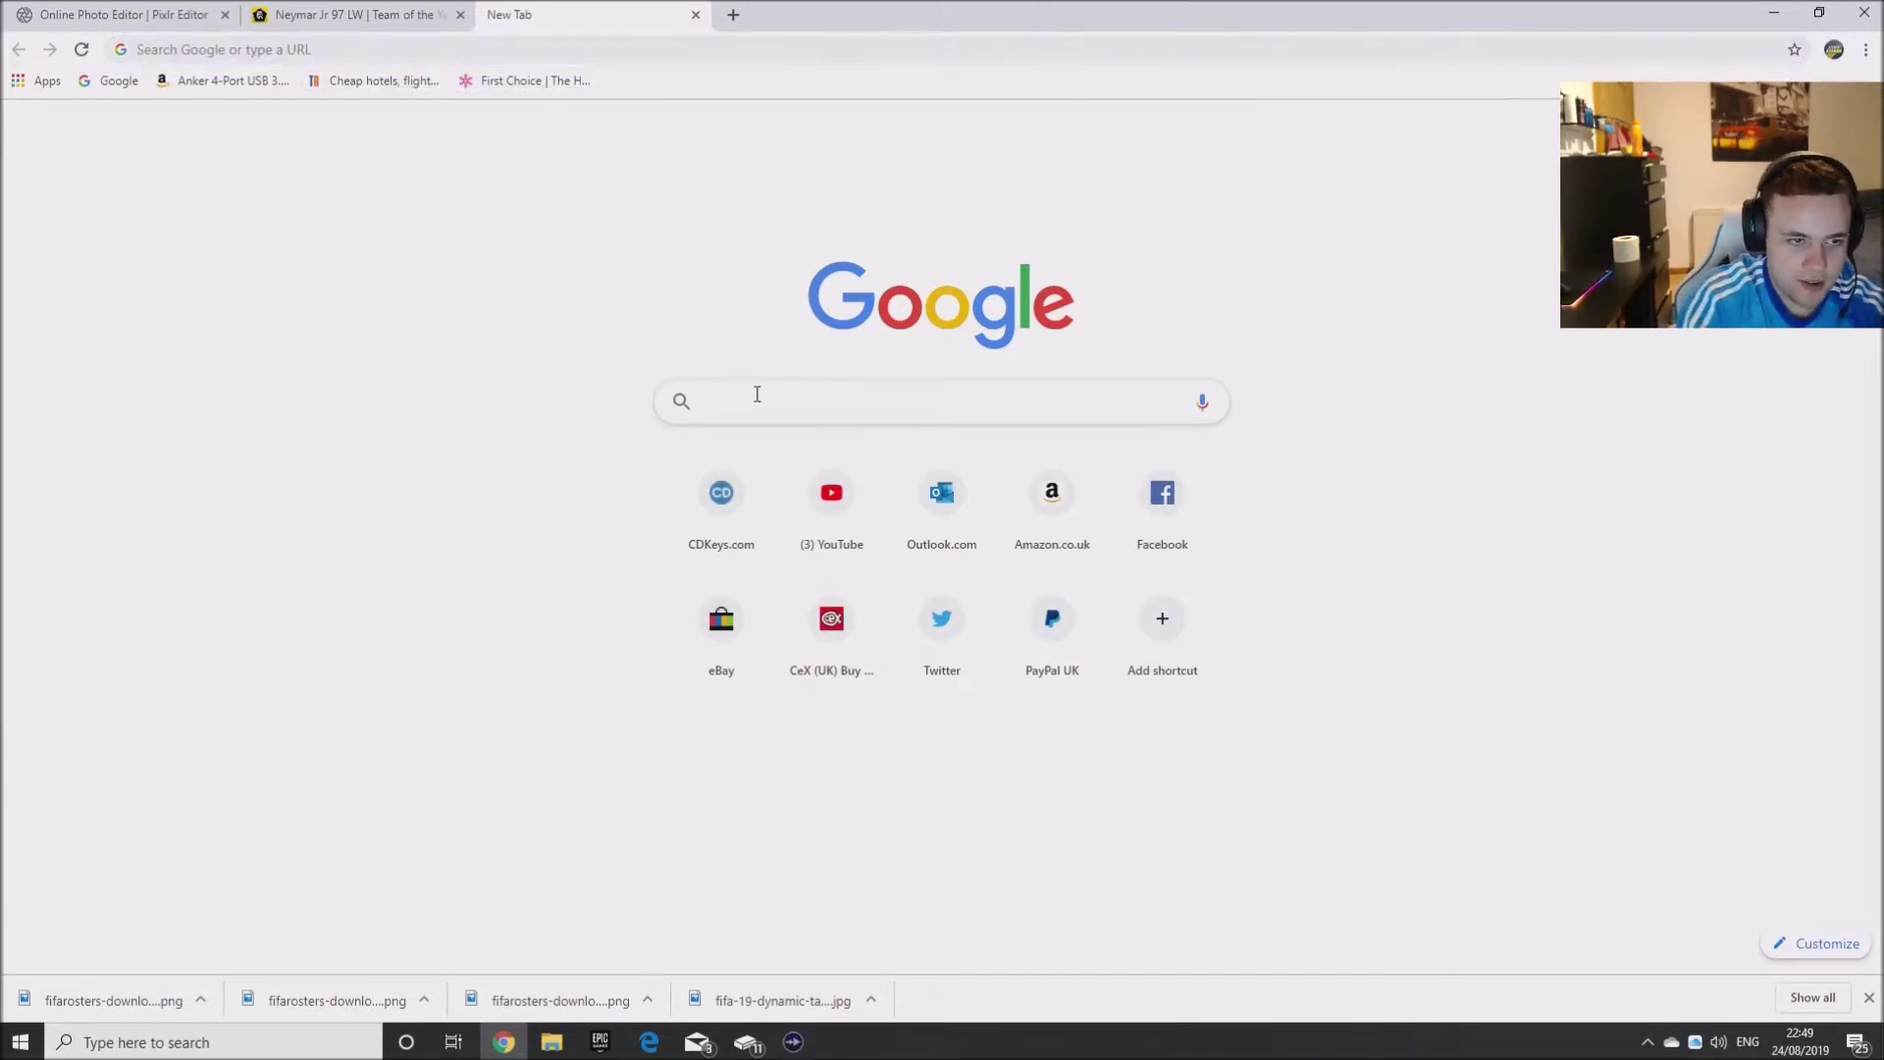
type("FIFA LINE")
key("Return")
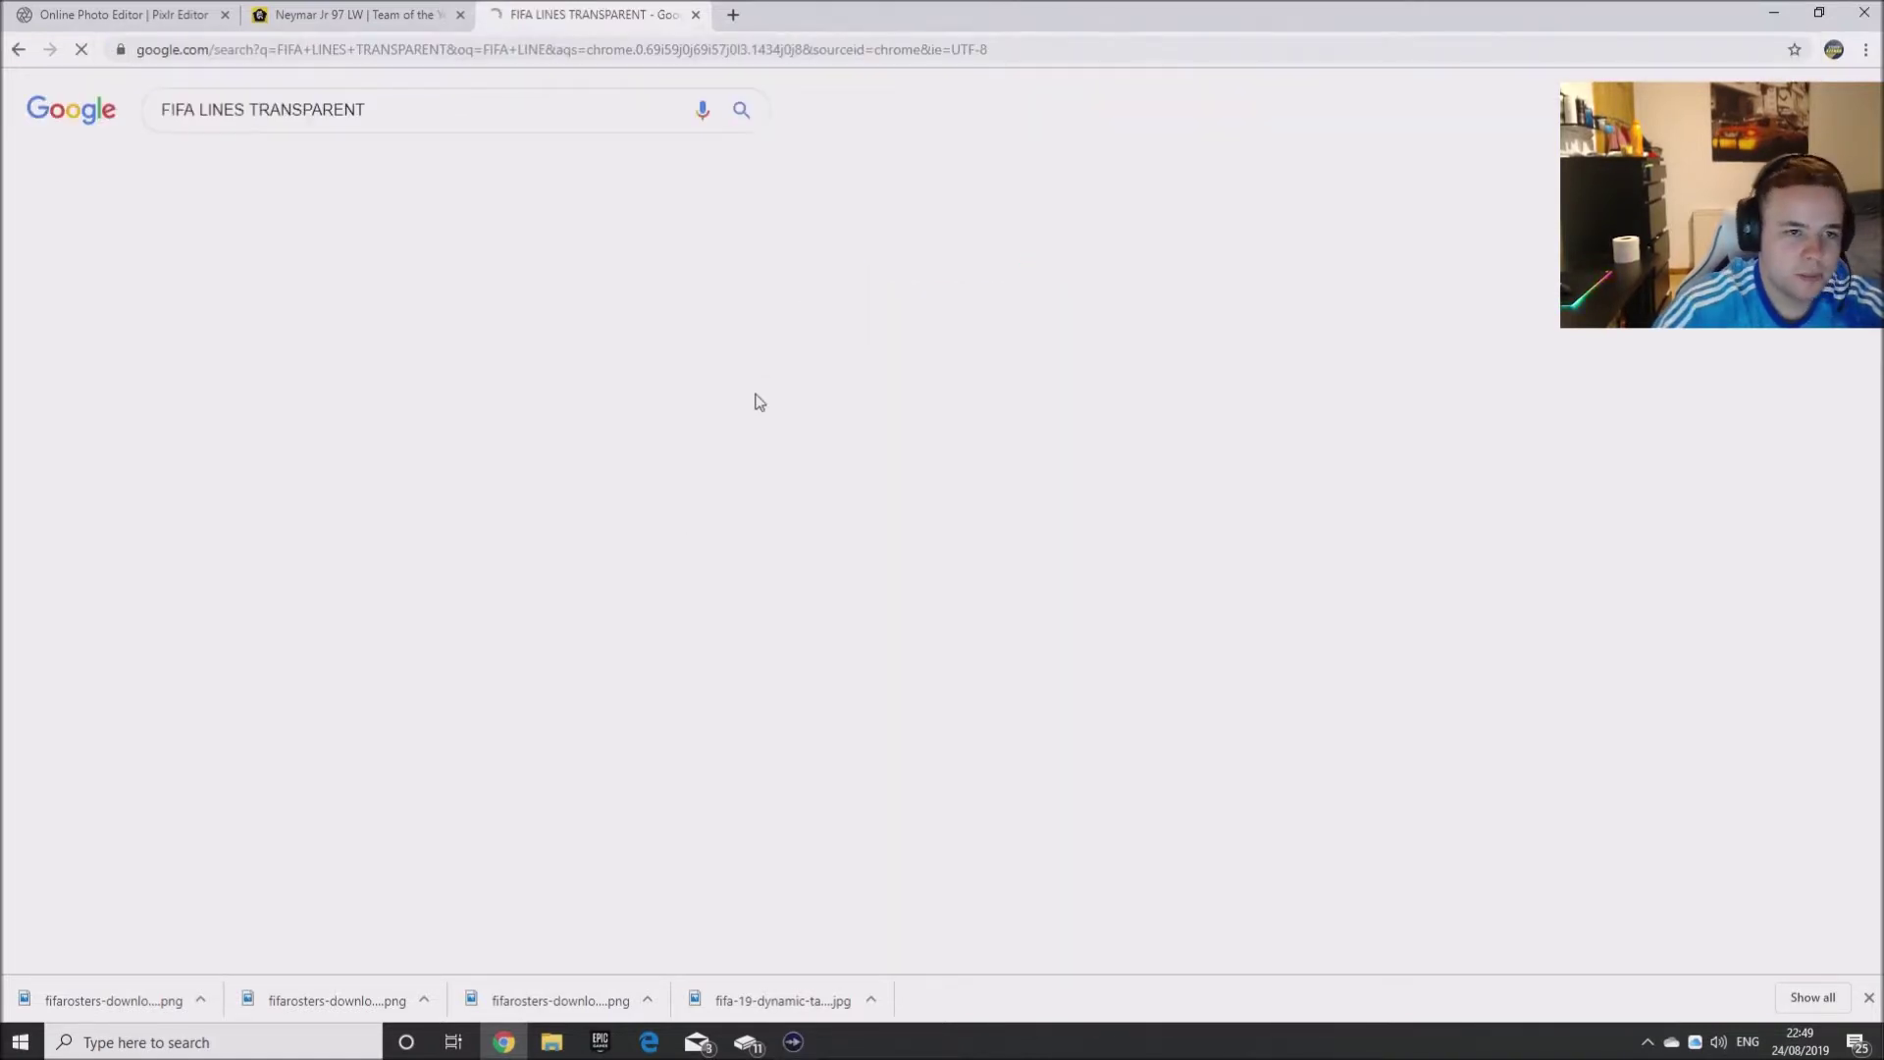
left_click(255, 167)
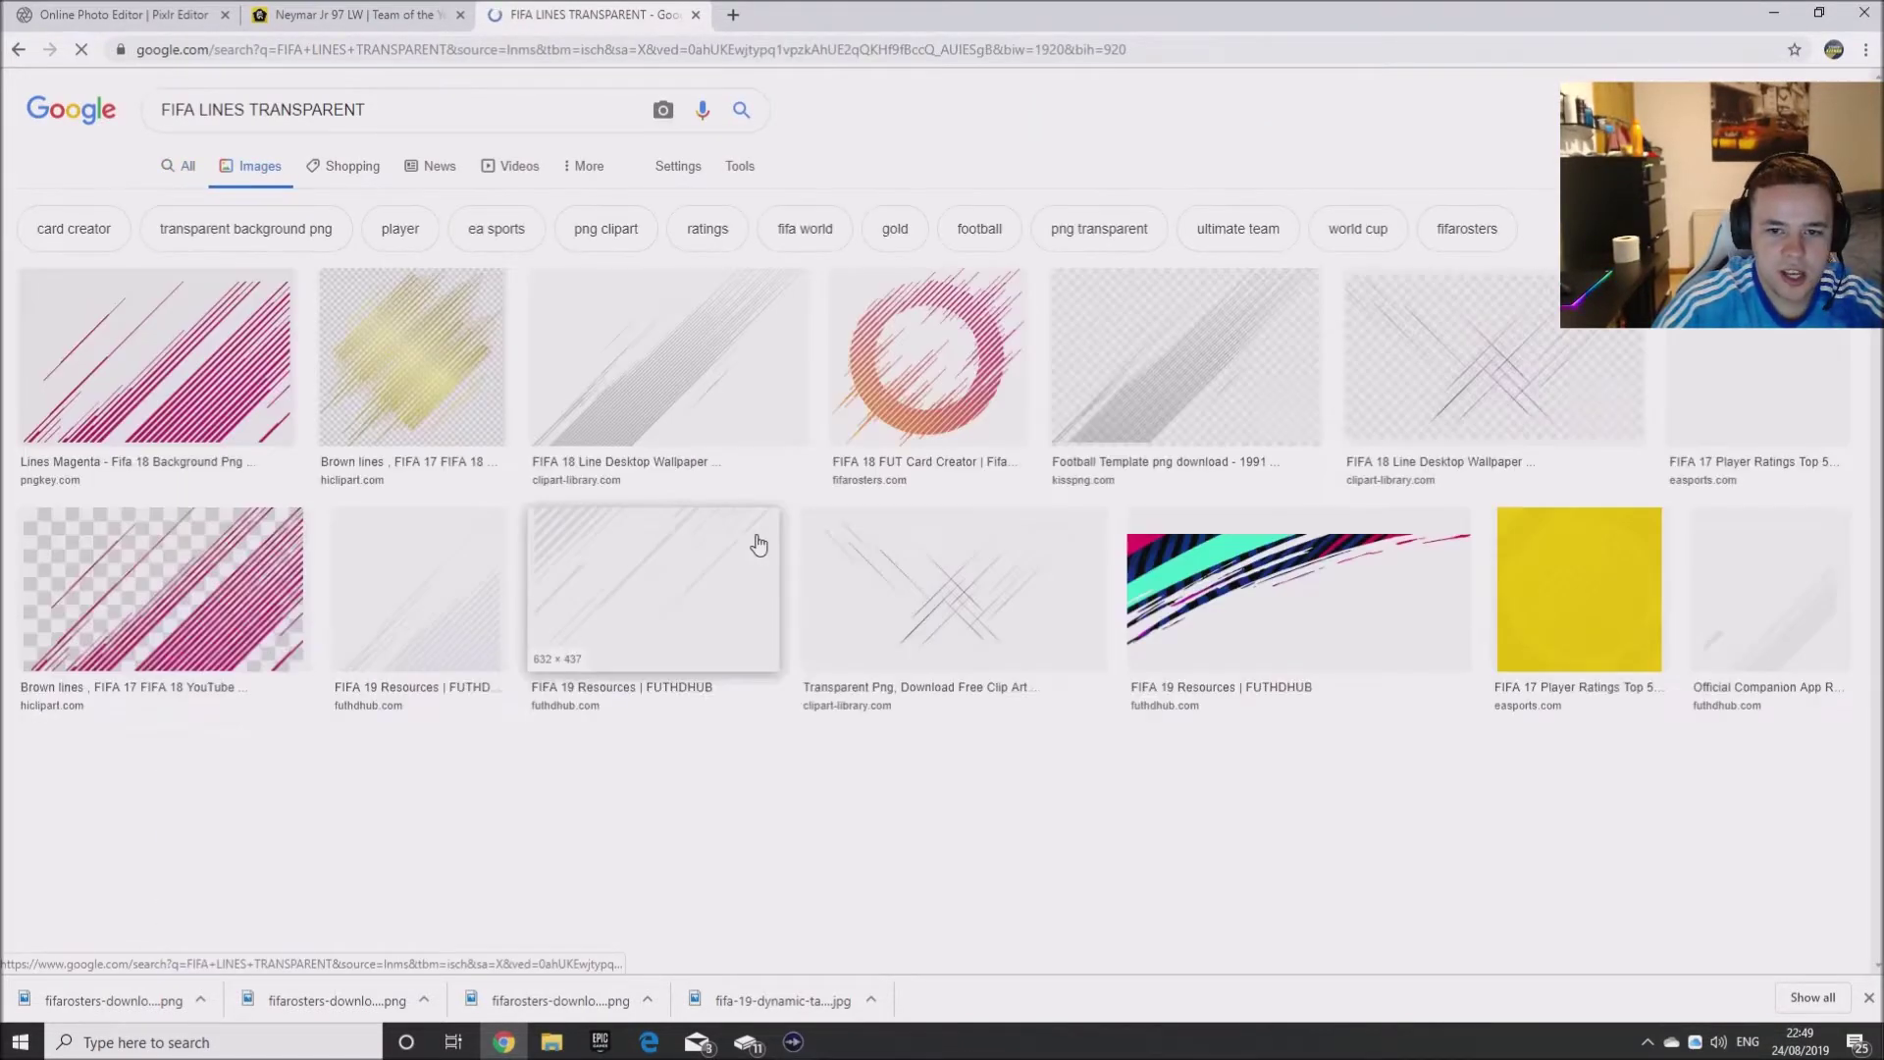
- Save the striped orange circle as FIFA_18_Assets-Orange-Circle.png in the fifa20 folder
left_click(934, 365)
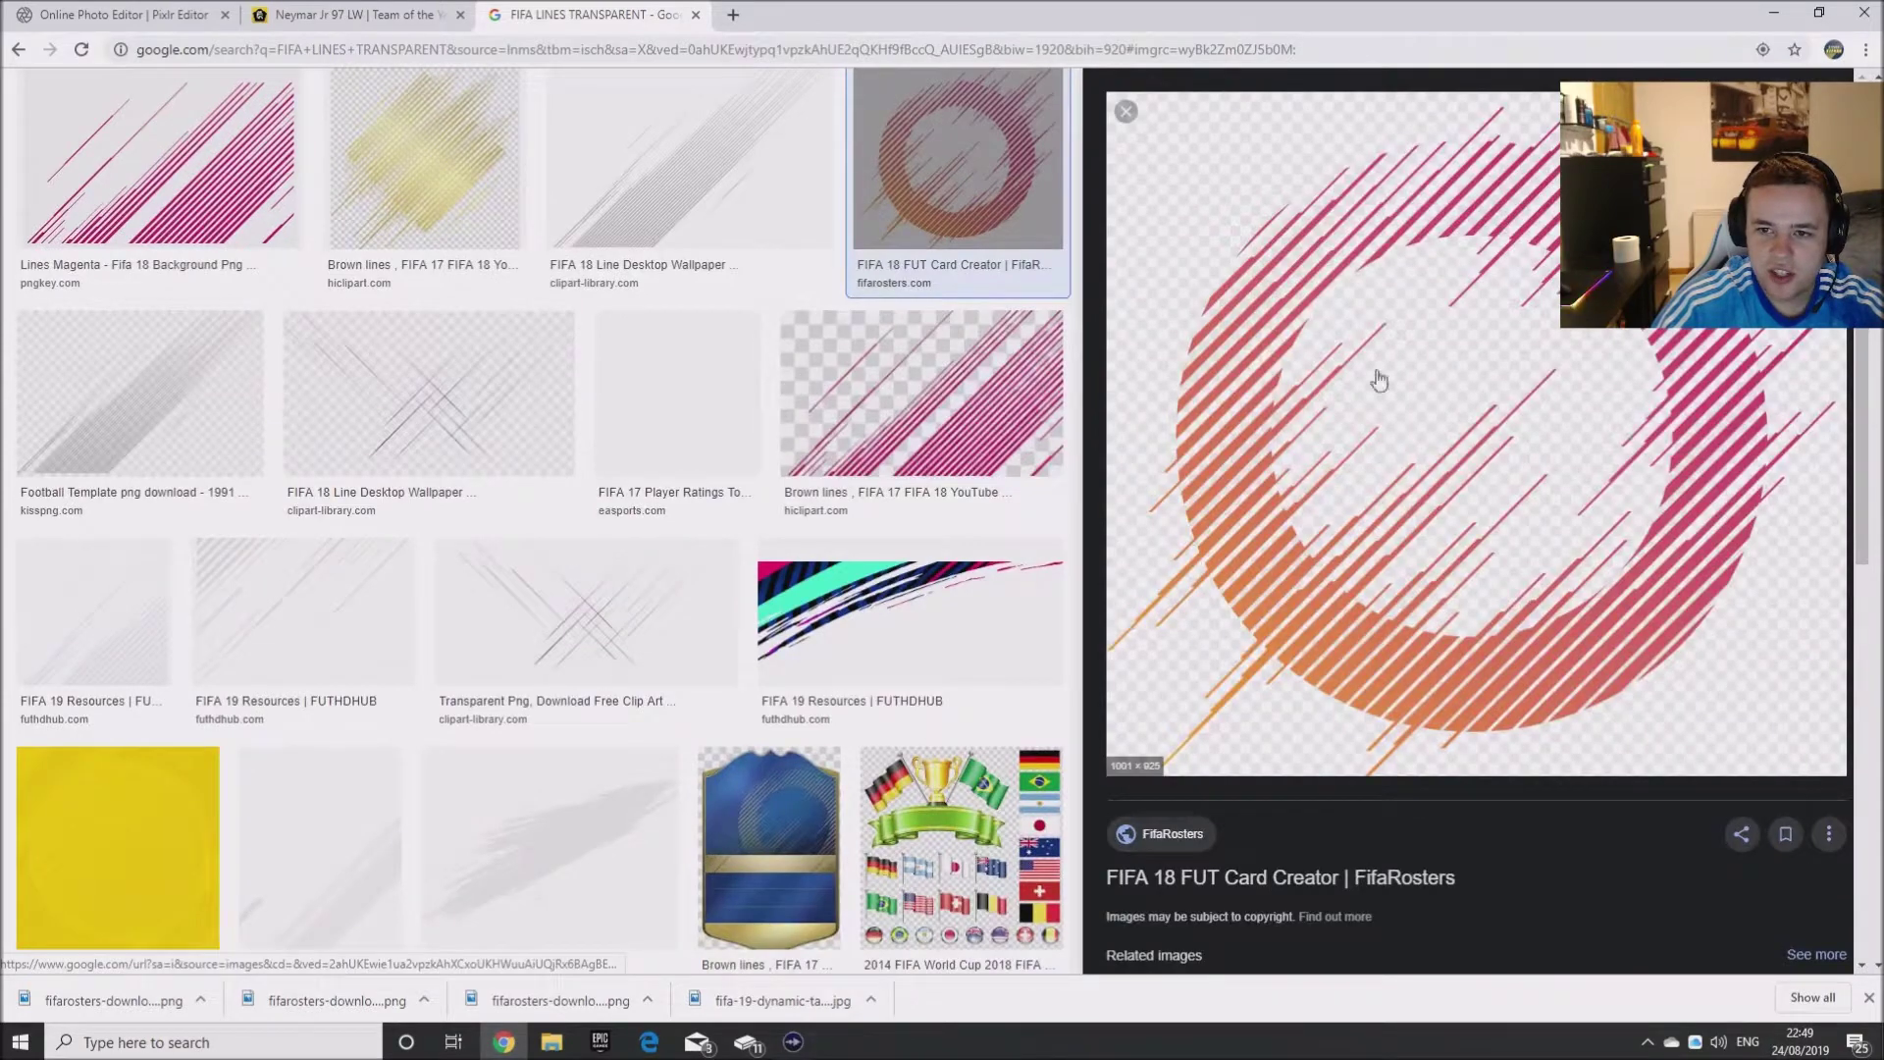
right_click(1399, 312)
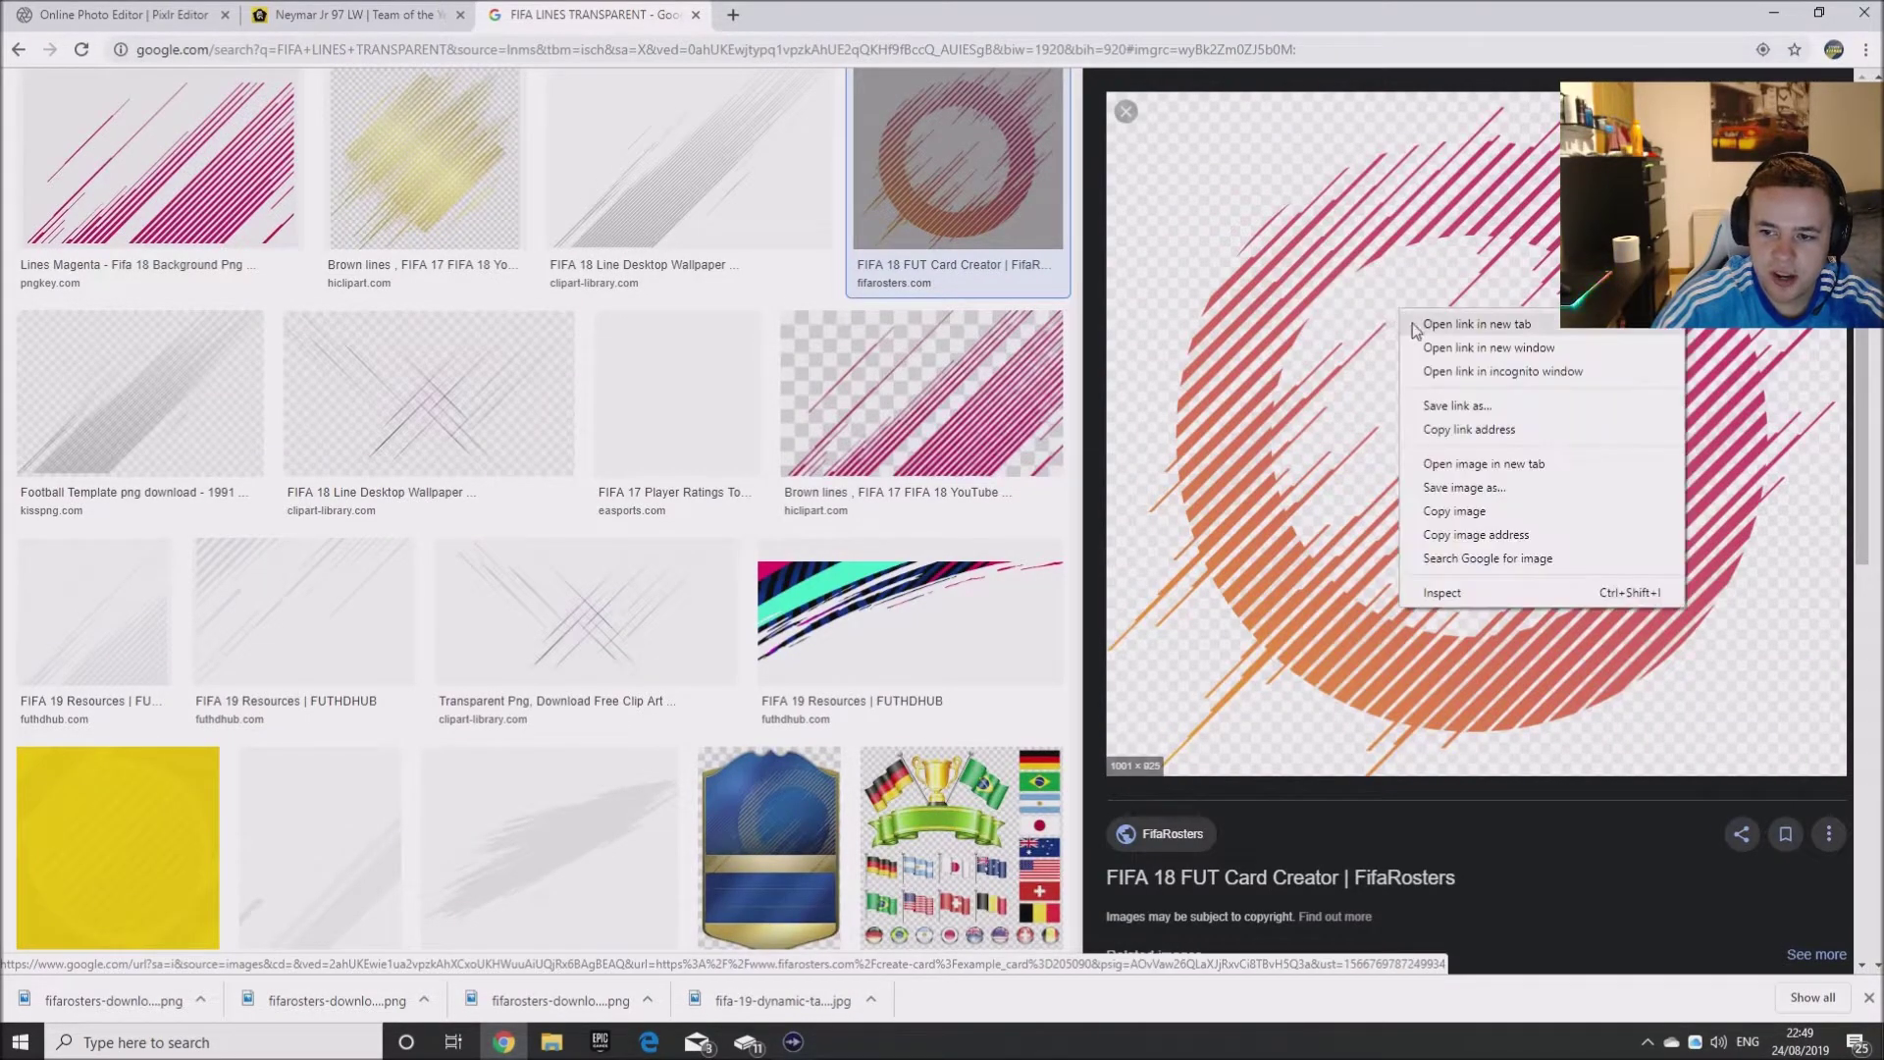
left_click(1459, 498)
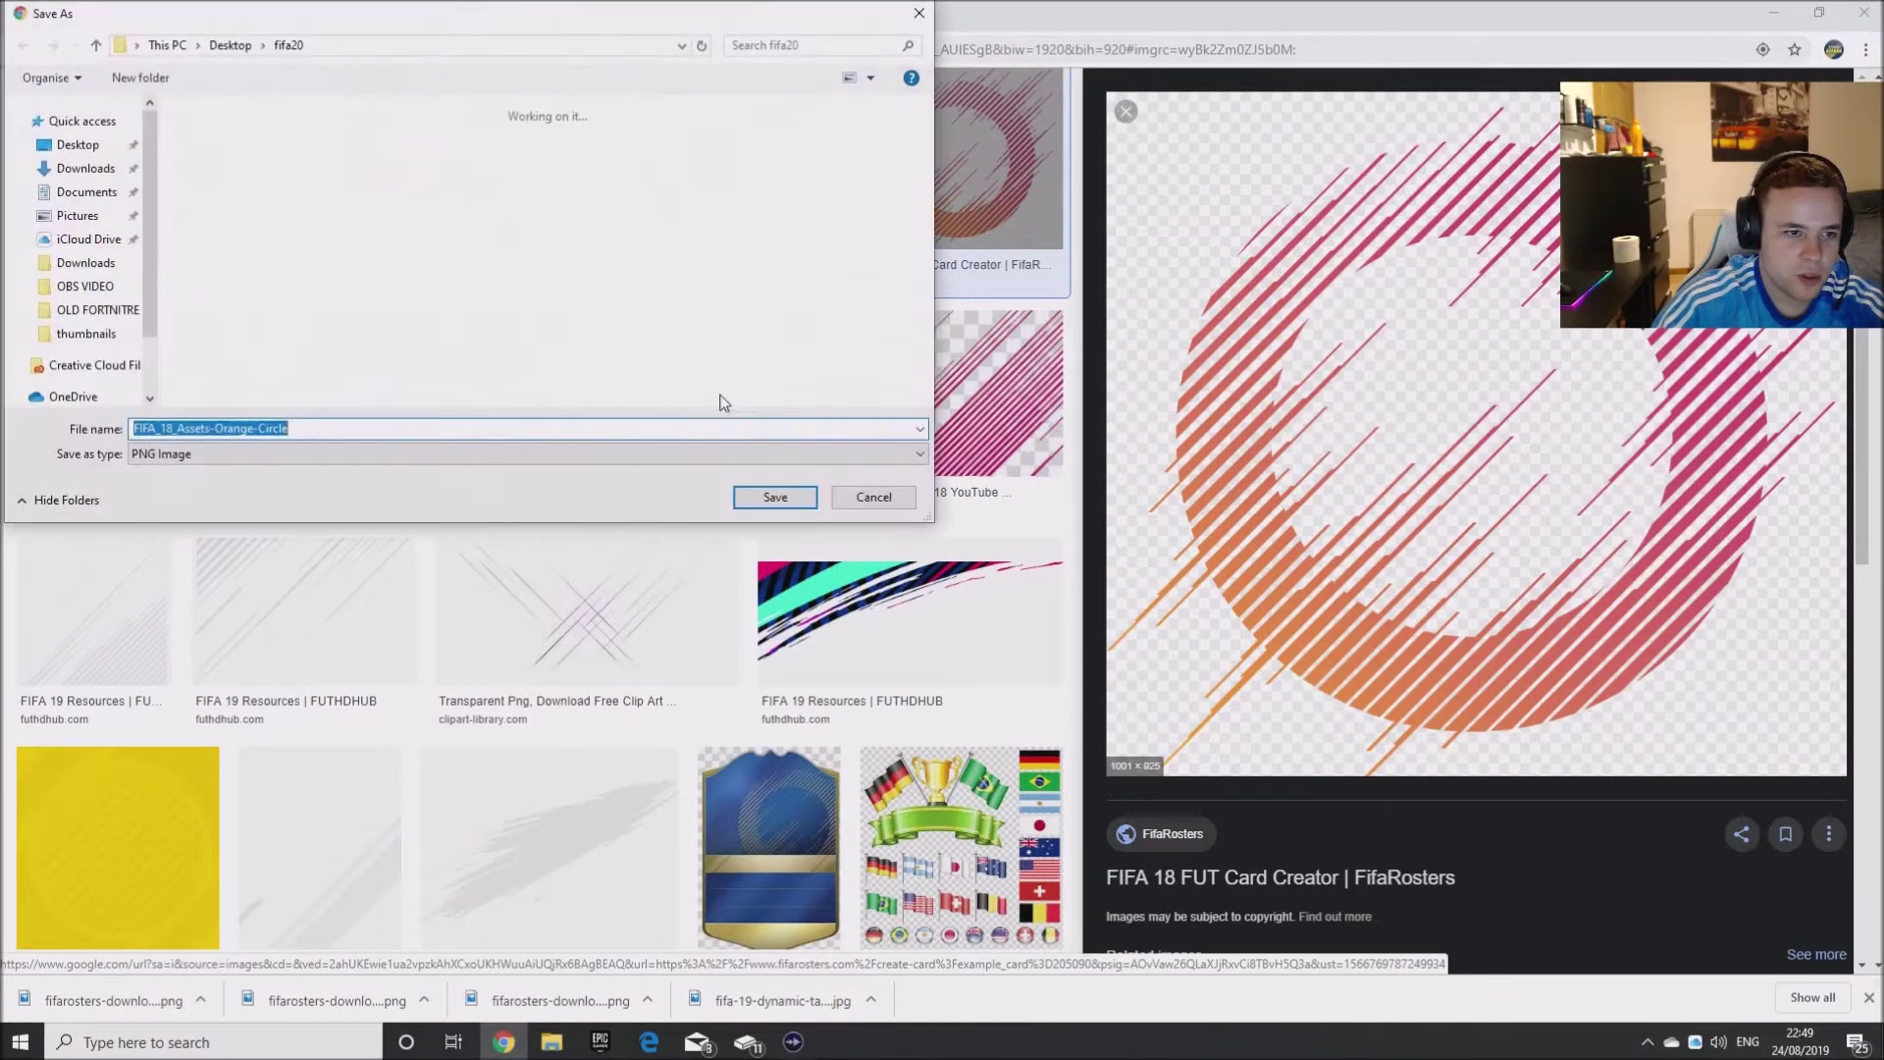
left_click(776, 497)
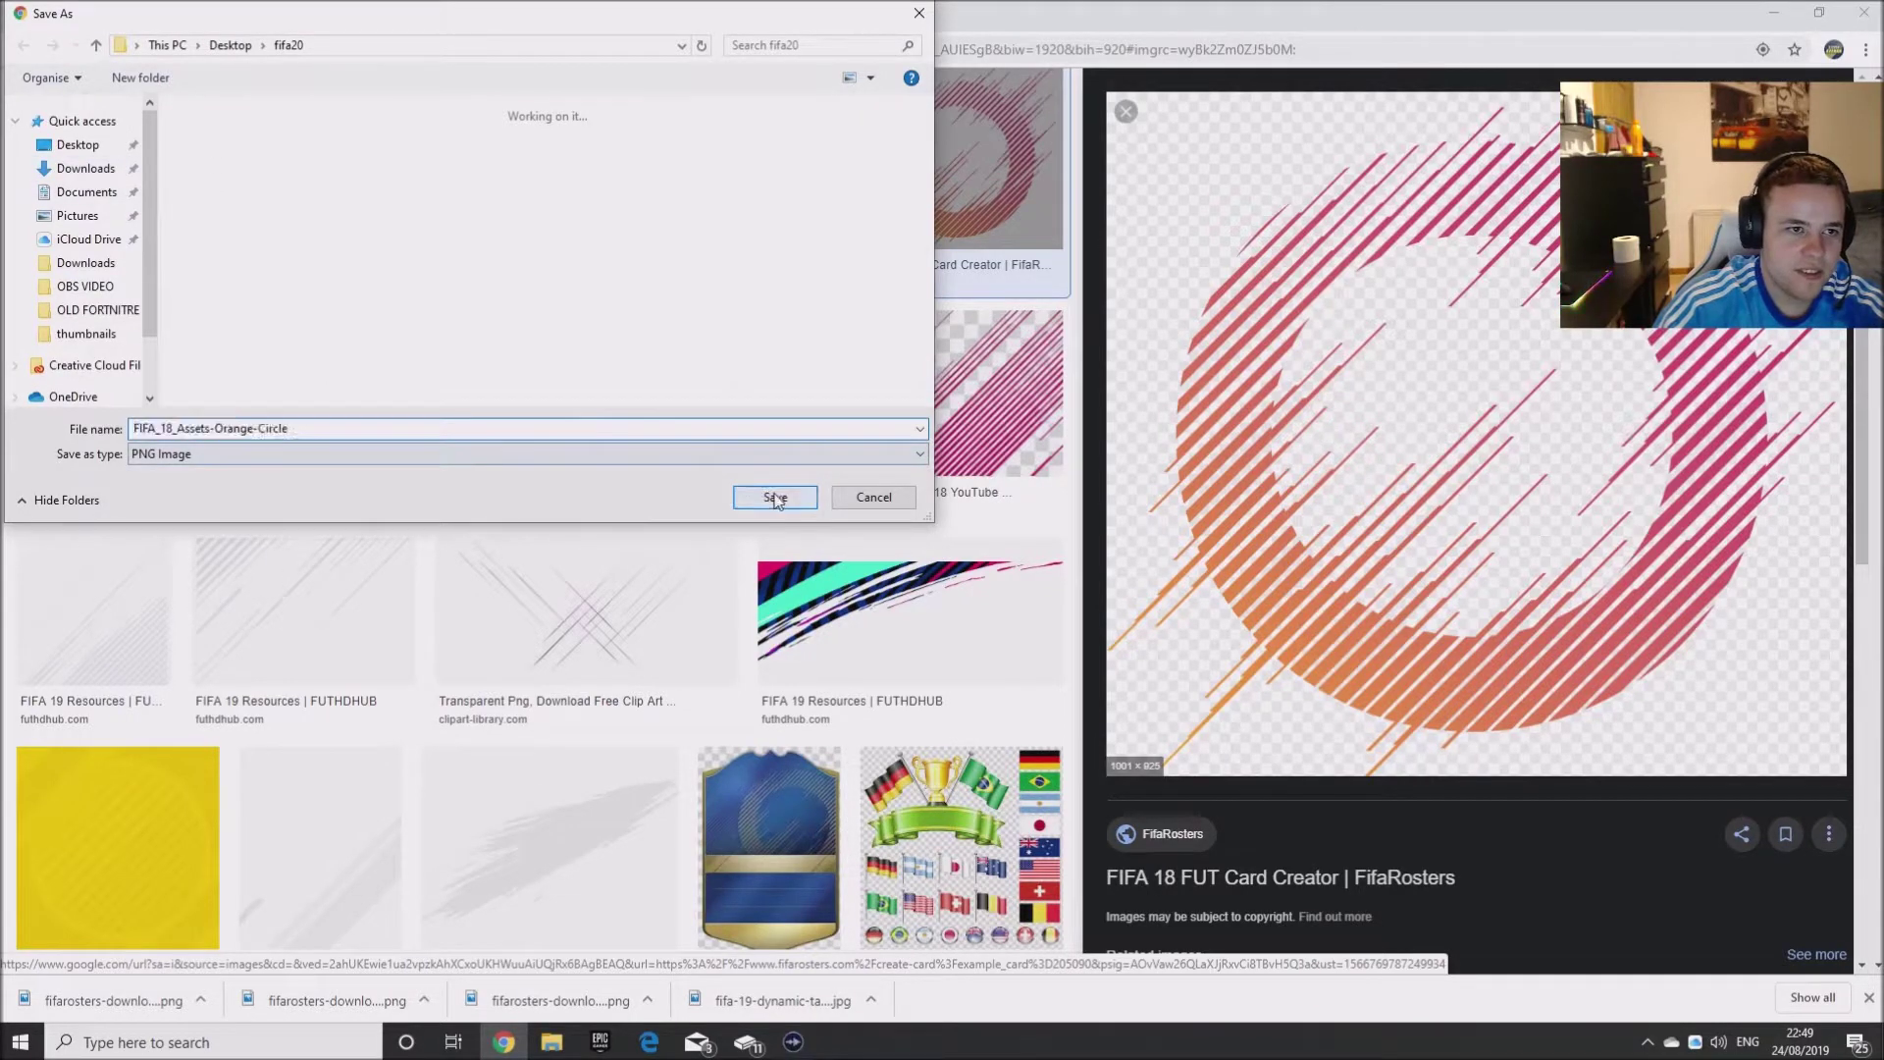
left_click(123, 14)
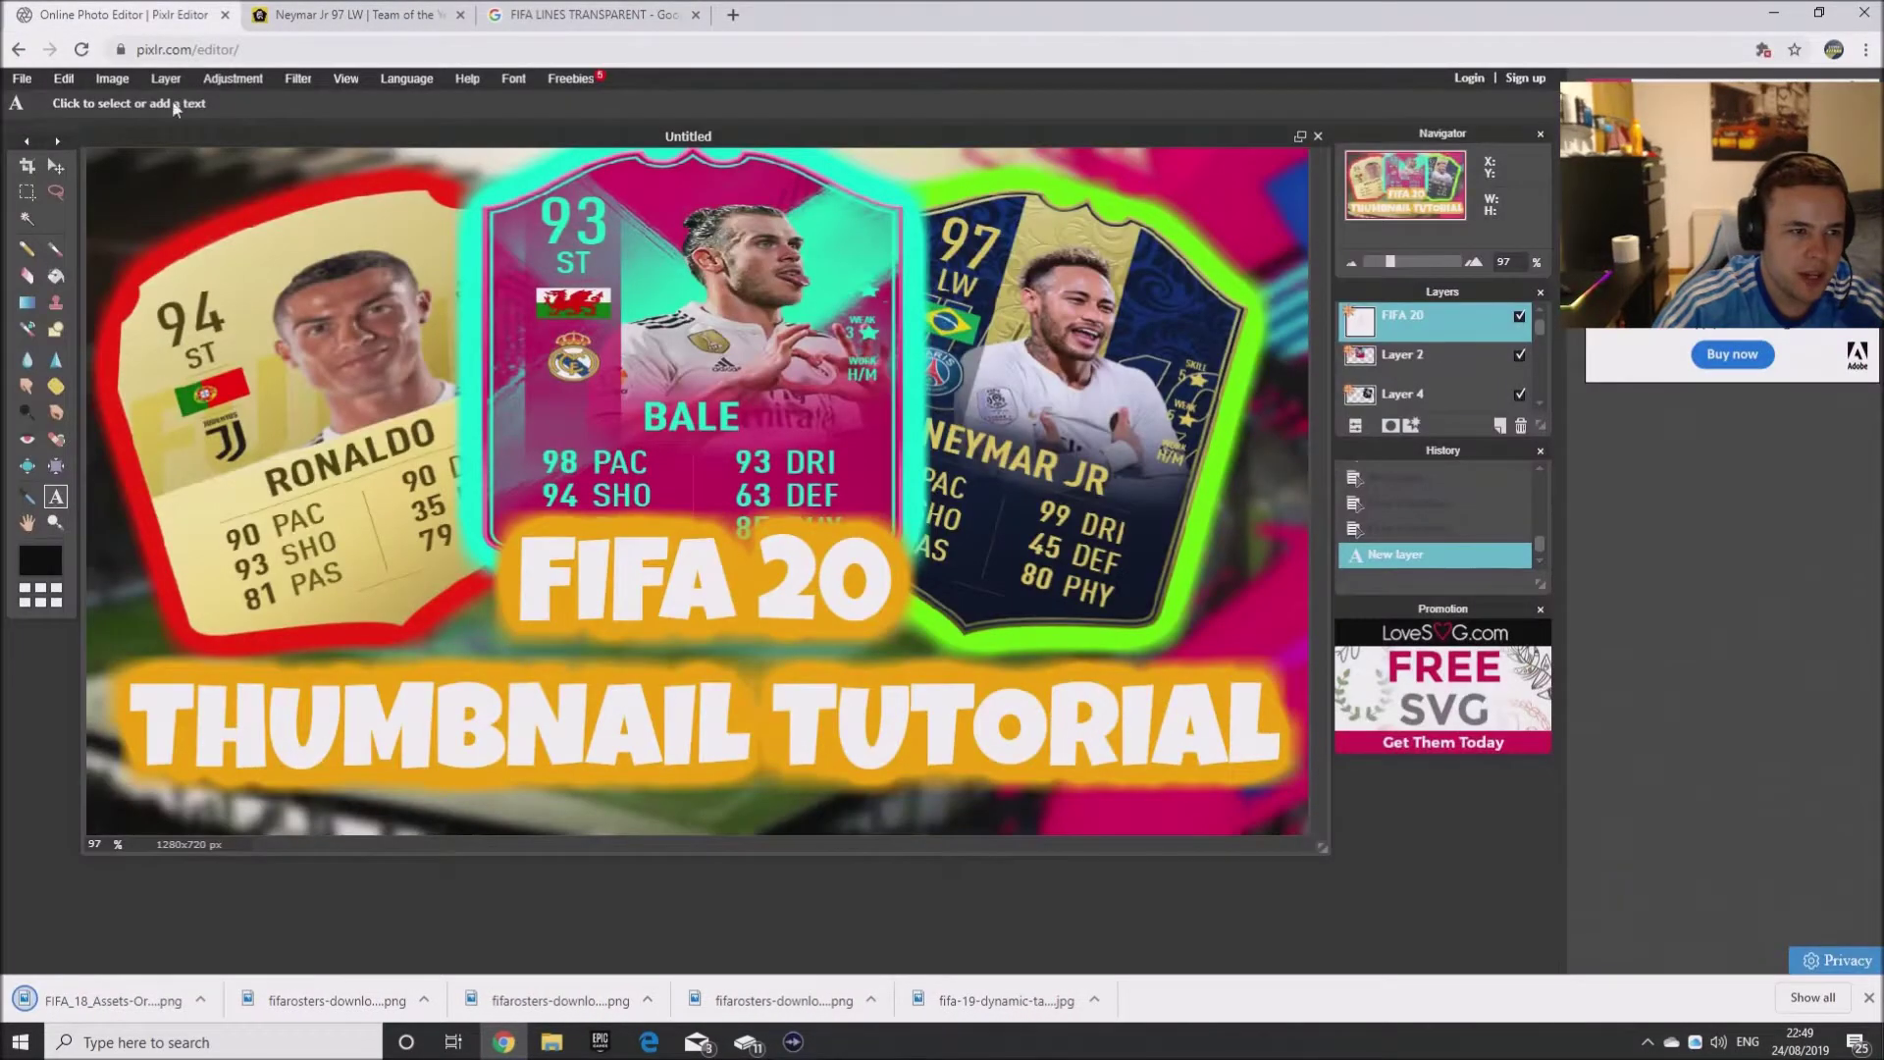
- Open Desktop > fifa20 > FIFA_18_Assets-Orange-Circle as a new layer, Layer 6
left_click(26, 83)
mouse_move(155, 90)
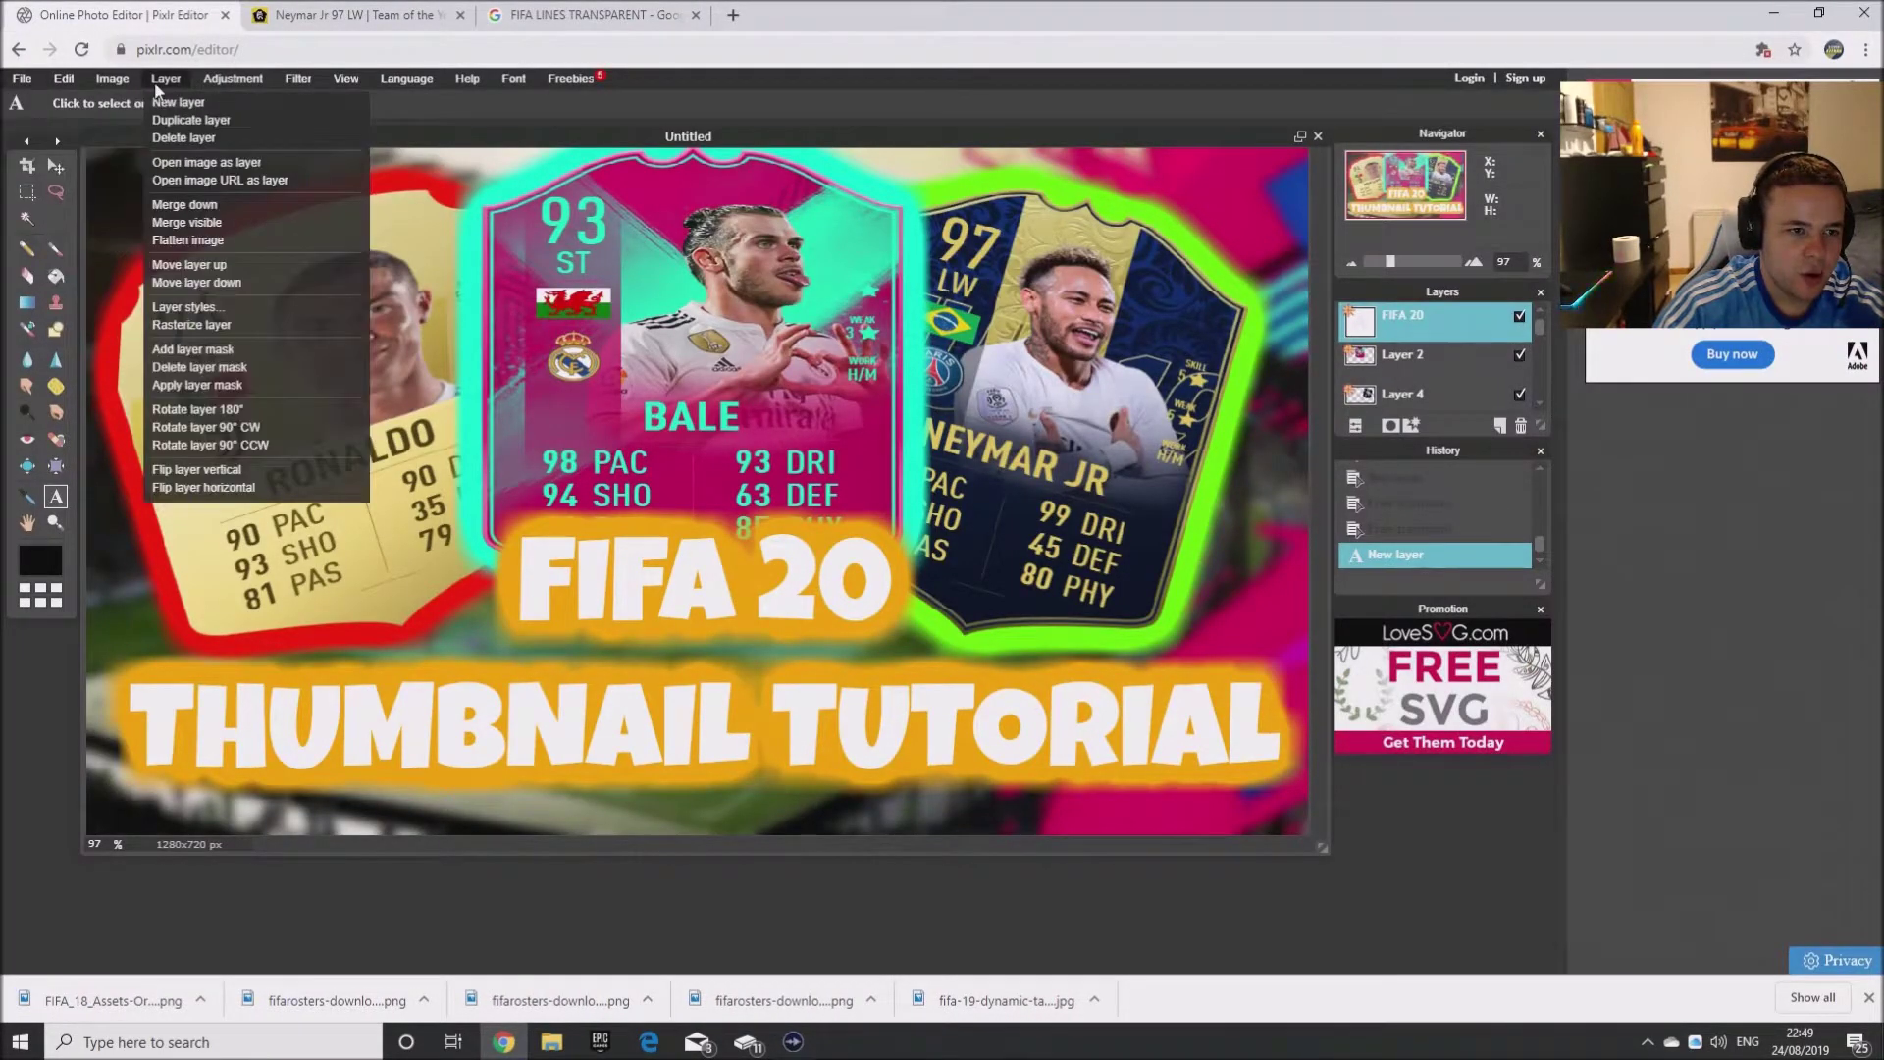
left_click(224, 162)
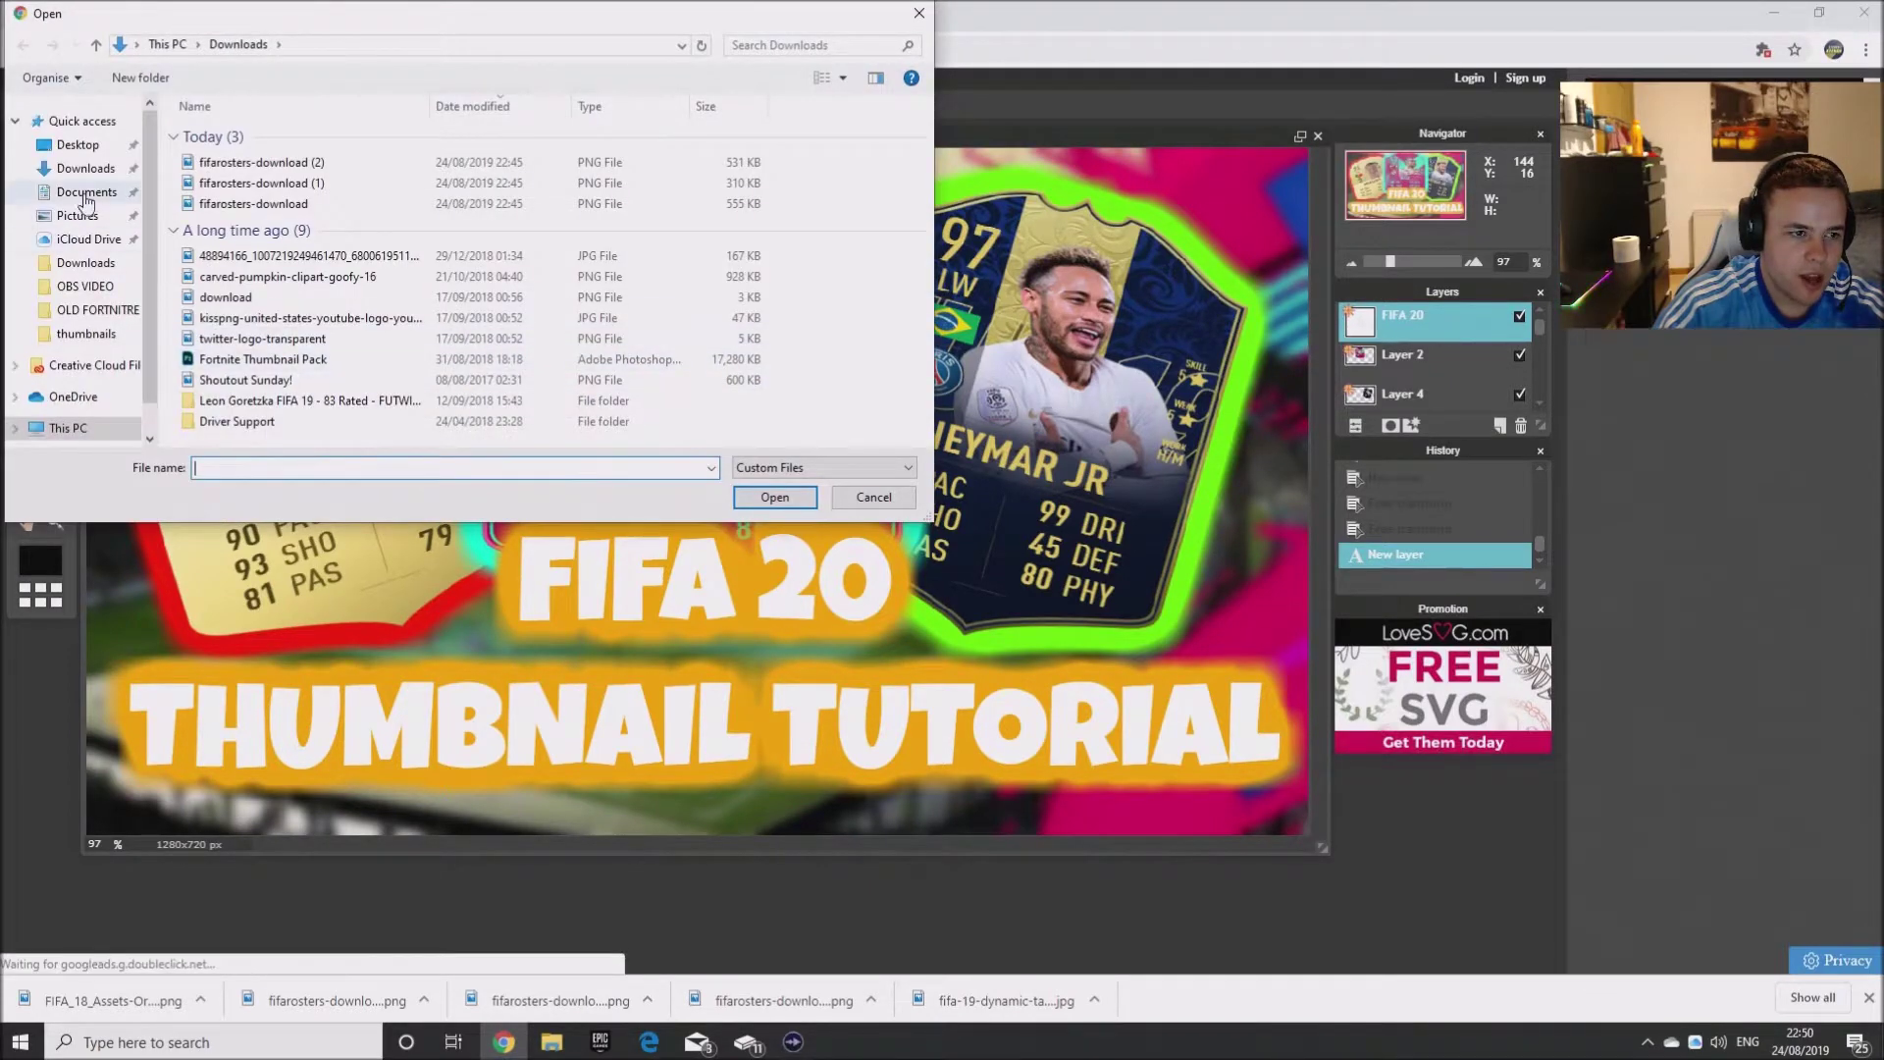
left_click(117, 147)
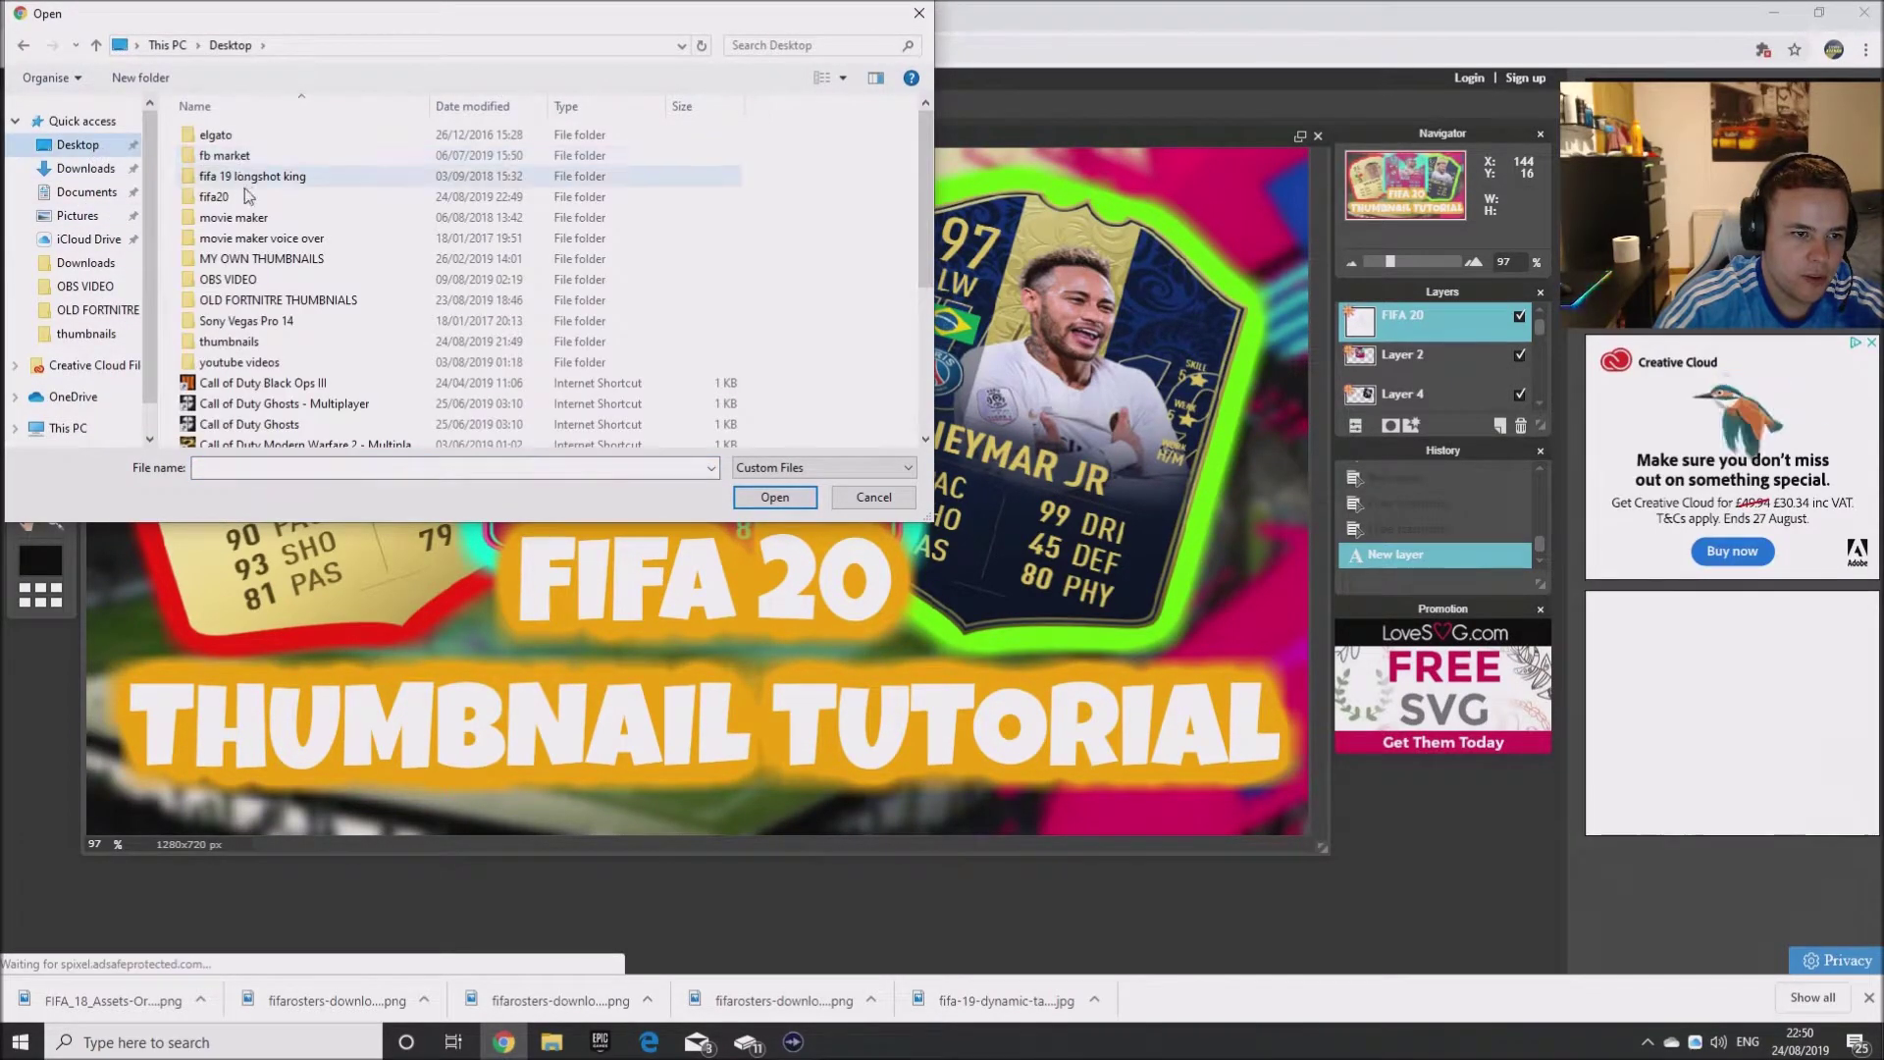
double_click(275, 196)
left_click(265, 181)
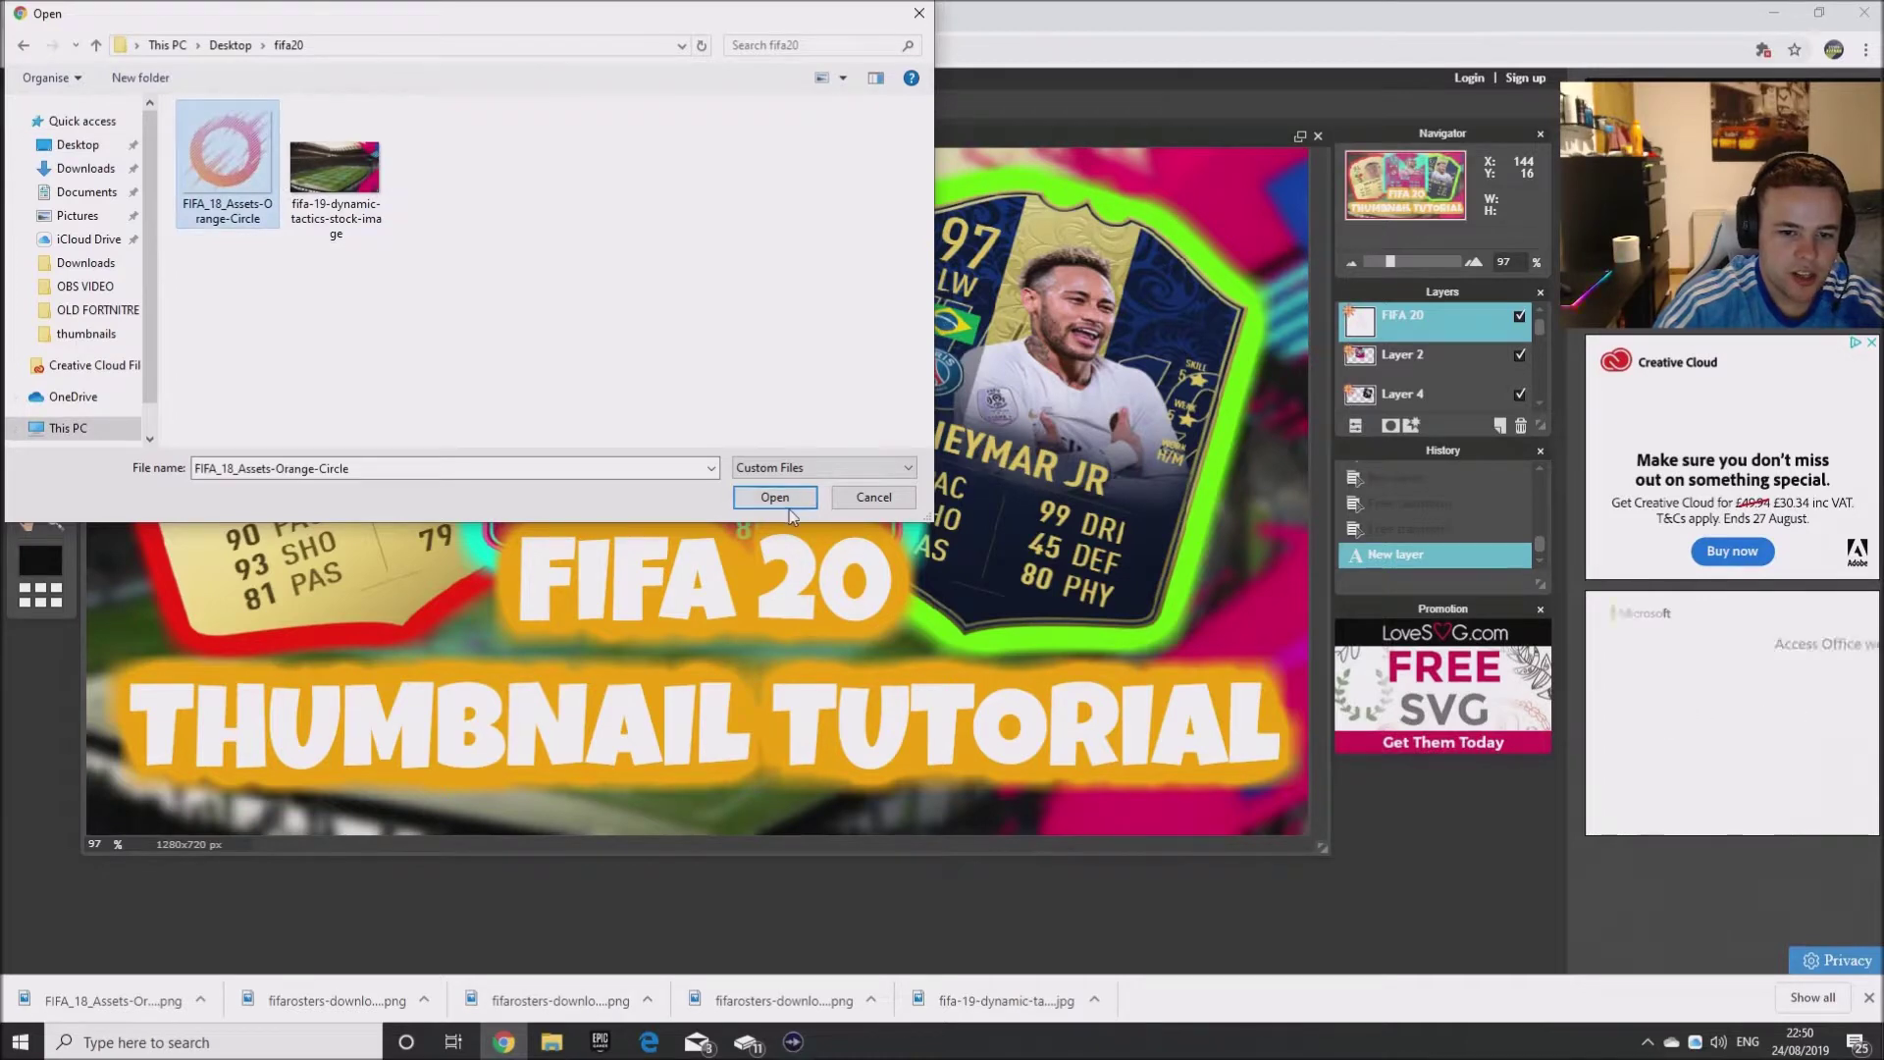
left_click(774, 496)
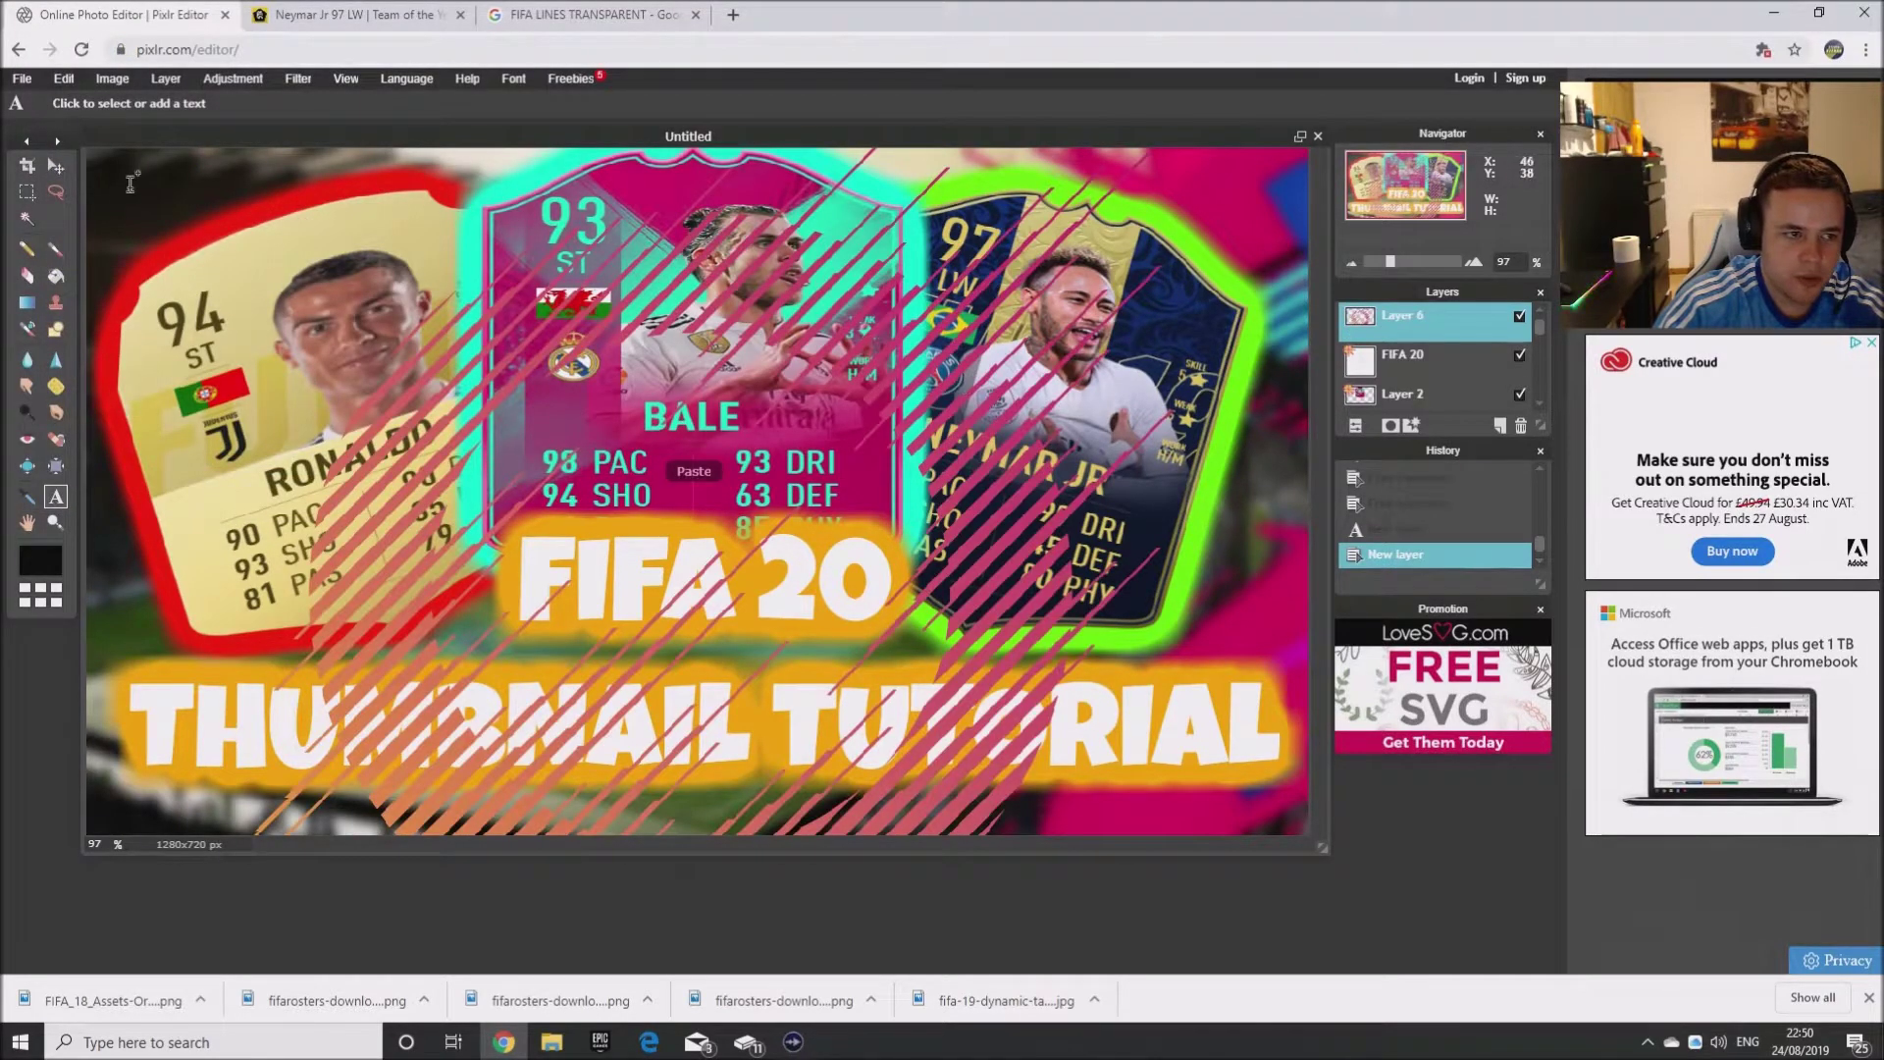
left_click(54, 164)
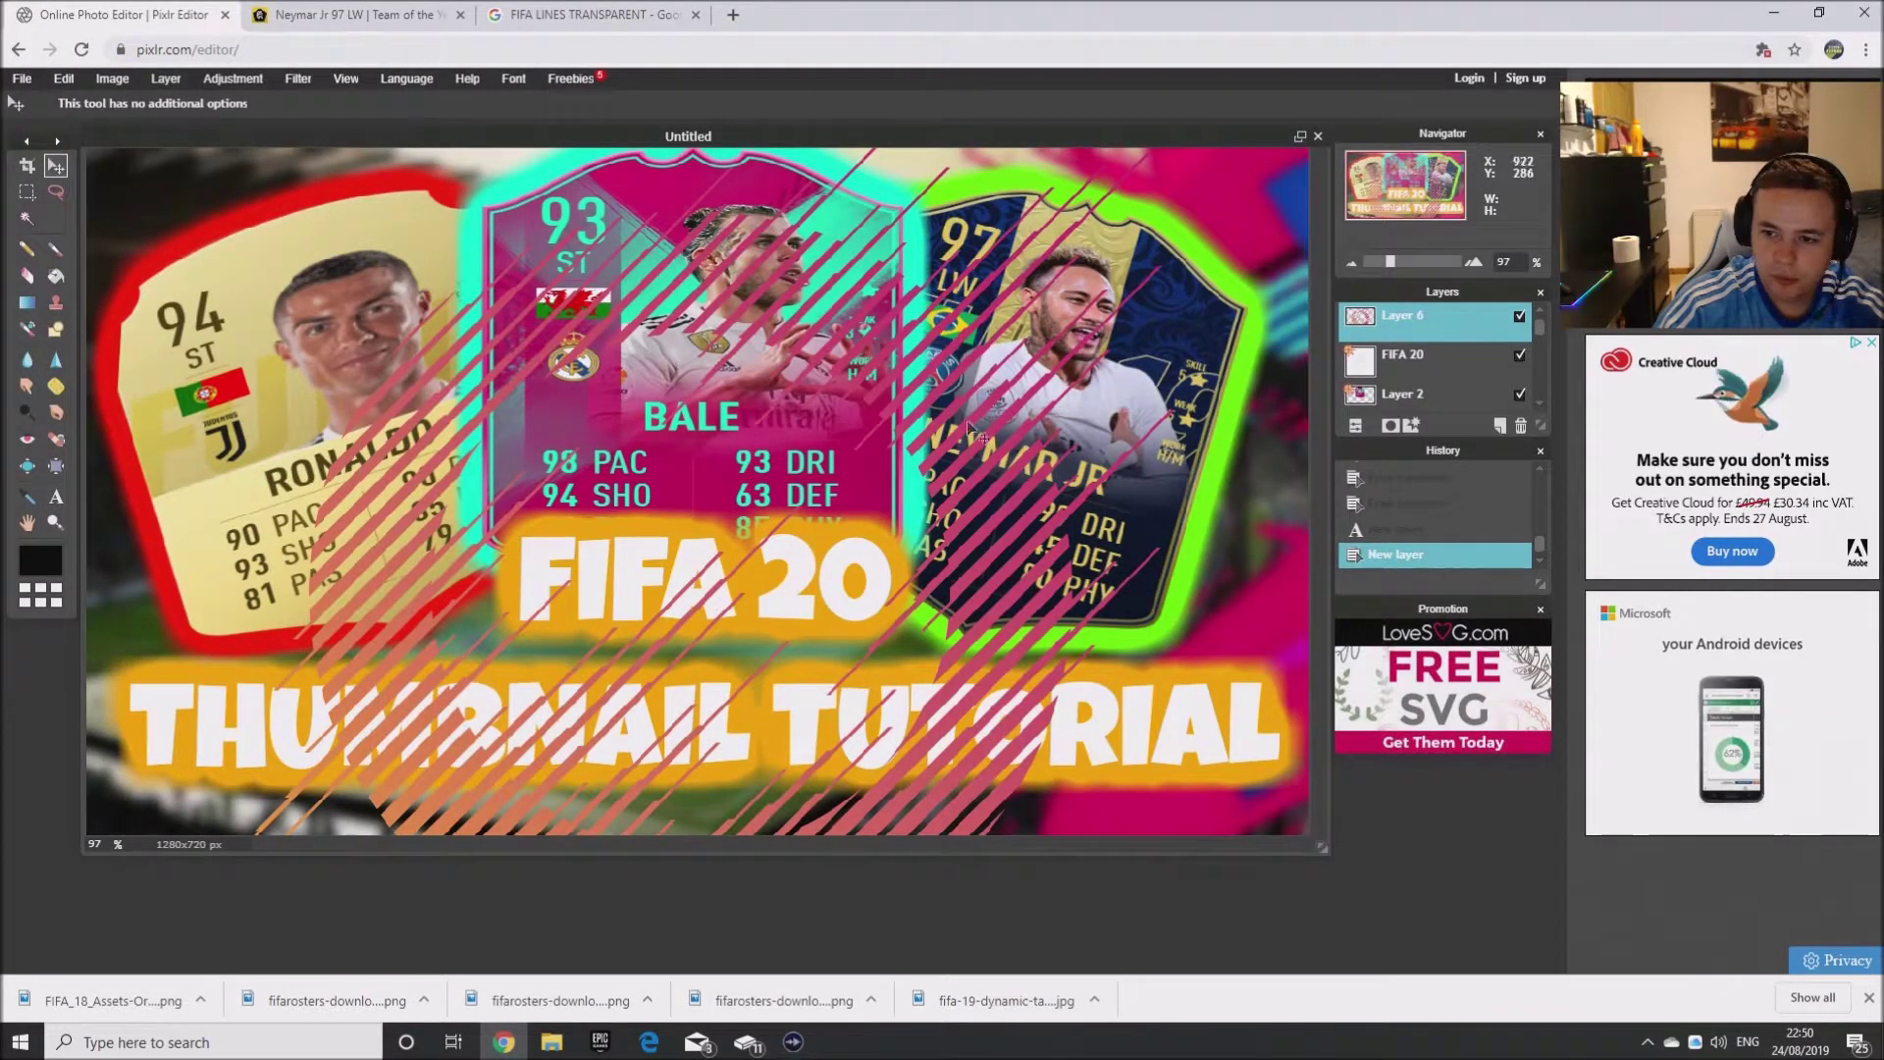
- Move Layer 6 below the title and all three card layers, shifting stripes slightly right
left_click_drag(1403, 358, 1408, 402)
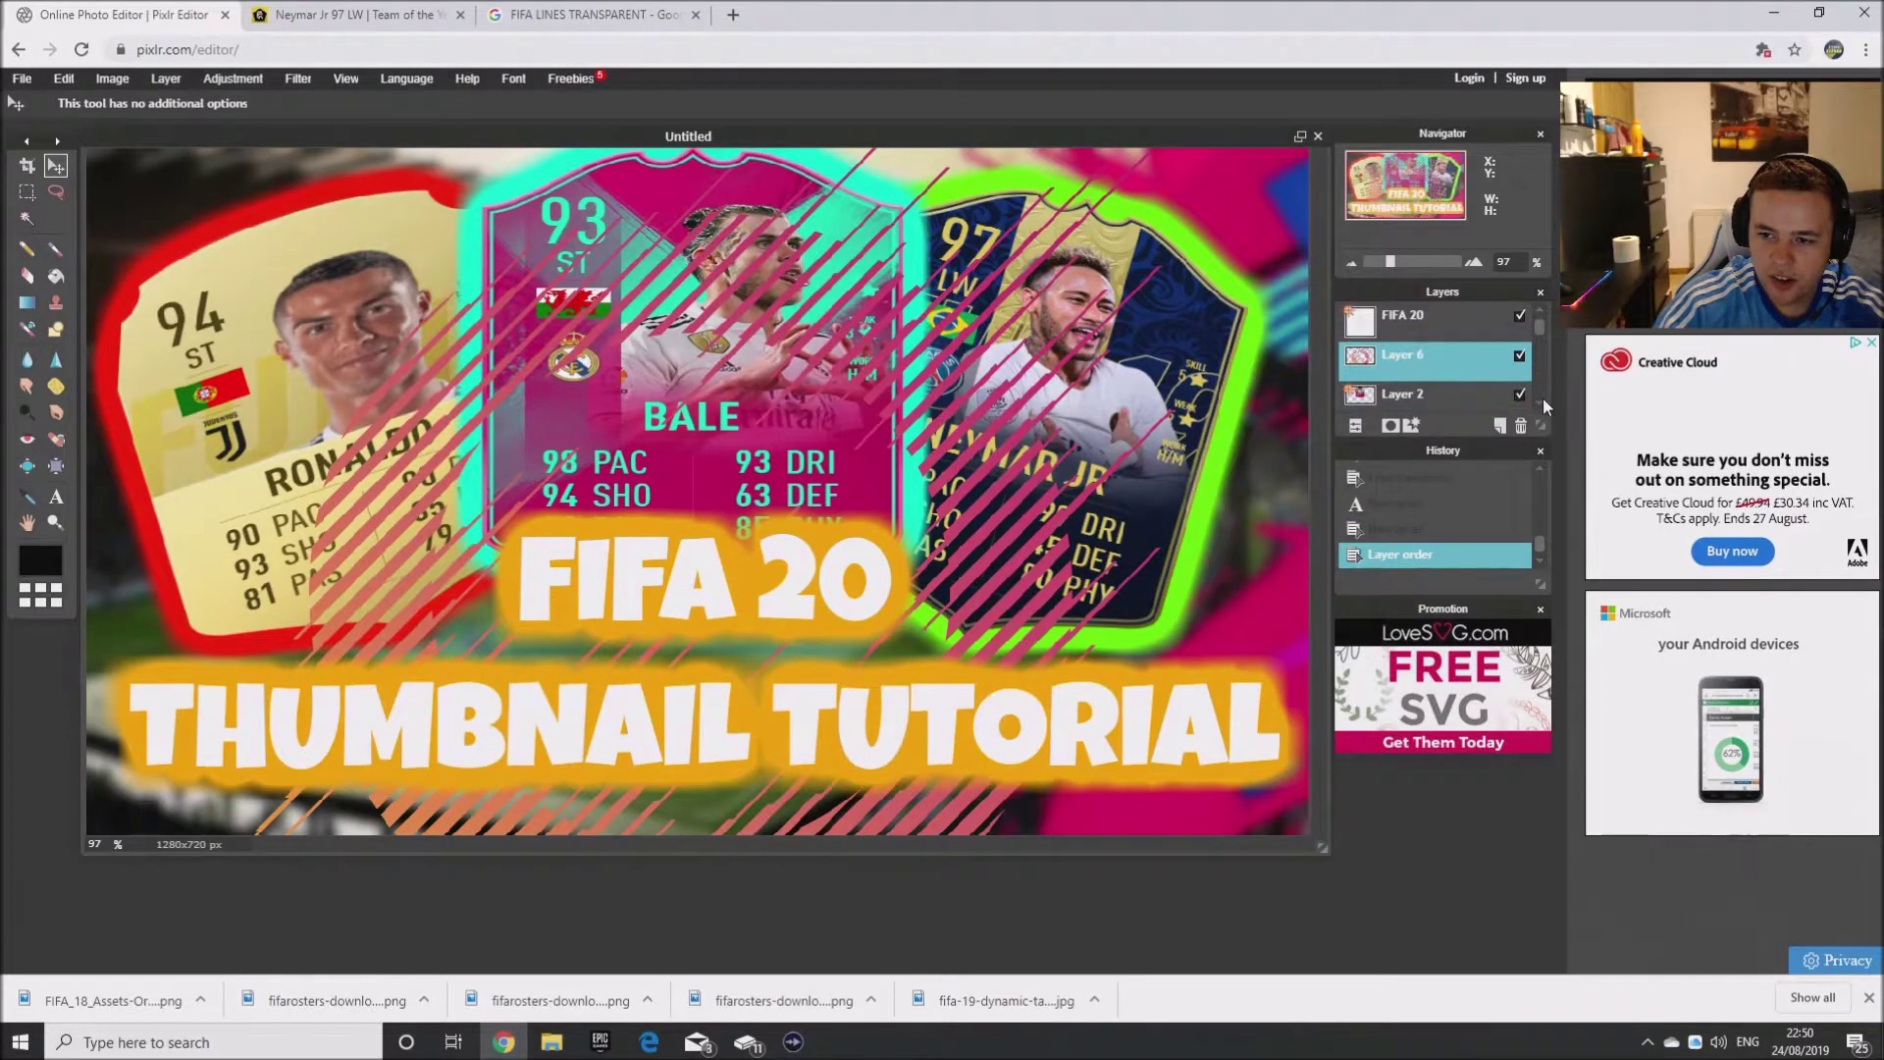
left_click_drag(1486, 345, 1471, 390)
scroll(1462, 333, "down", 1)
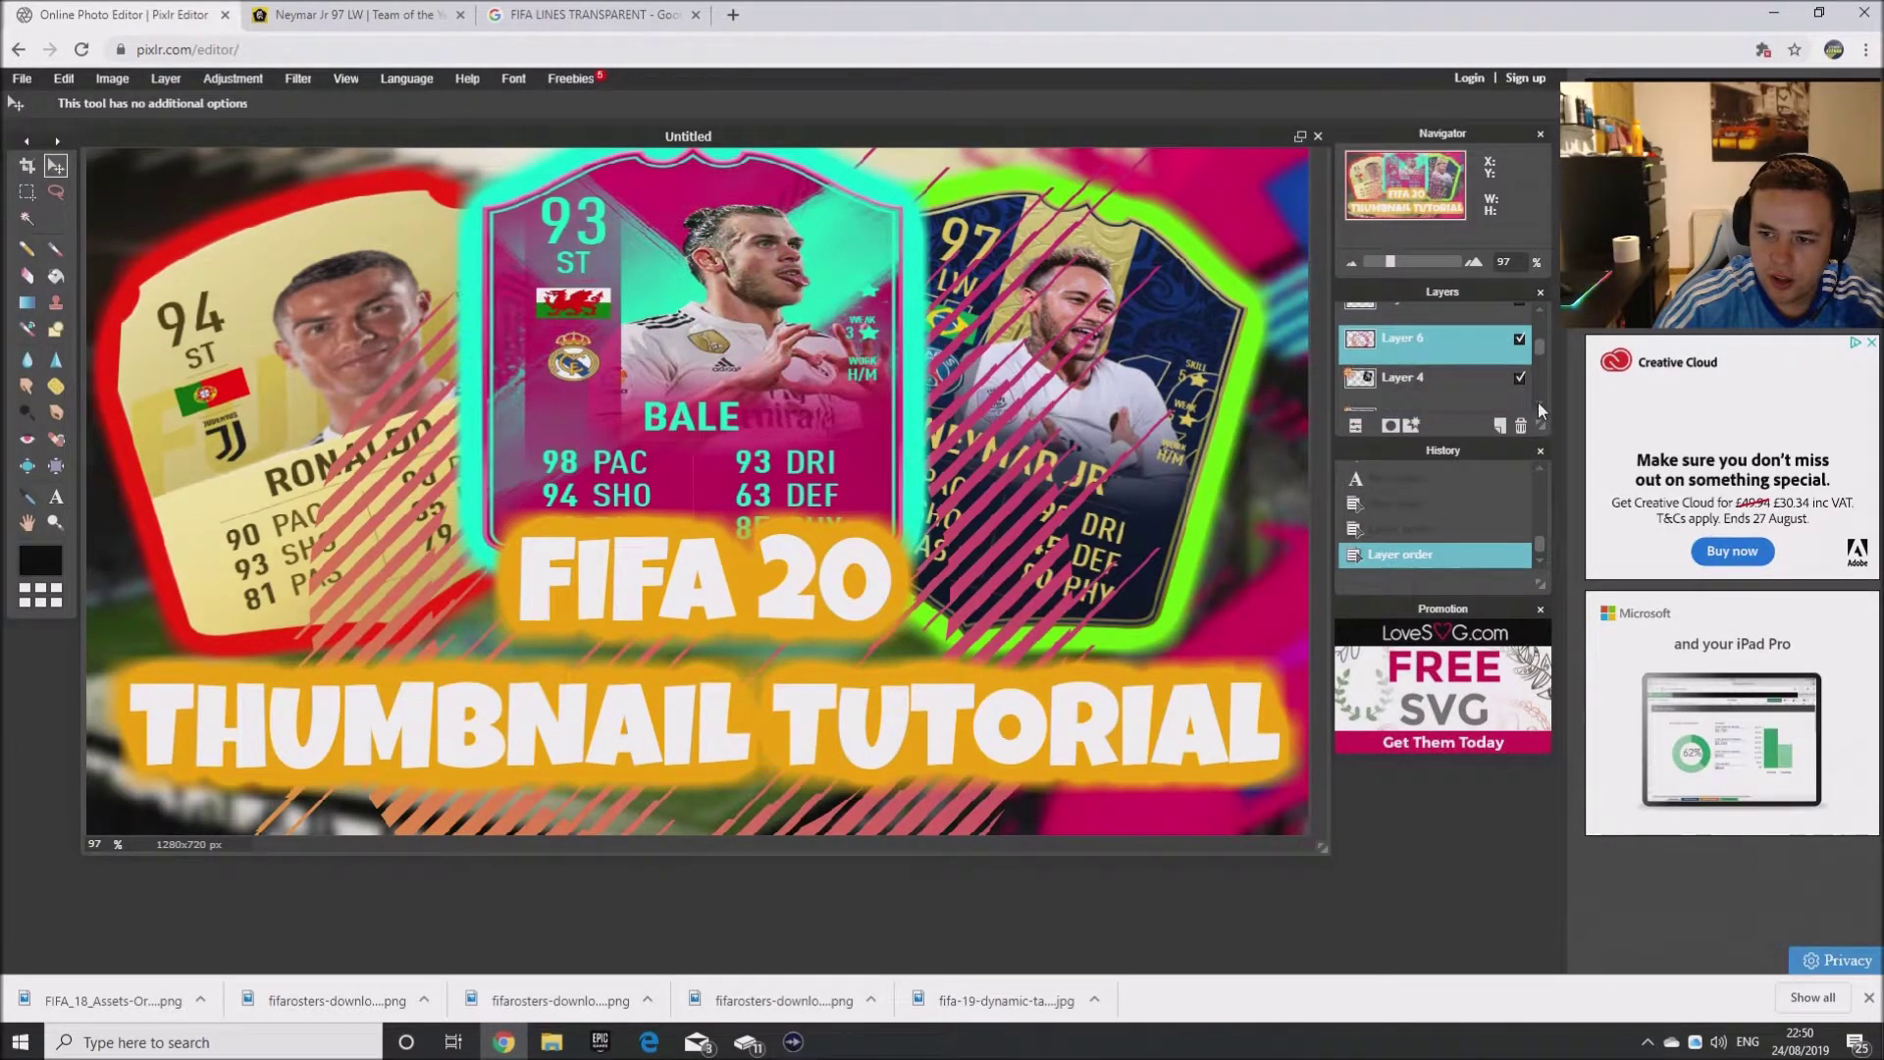
left_click_drag(1459, 324, 1470, 390)
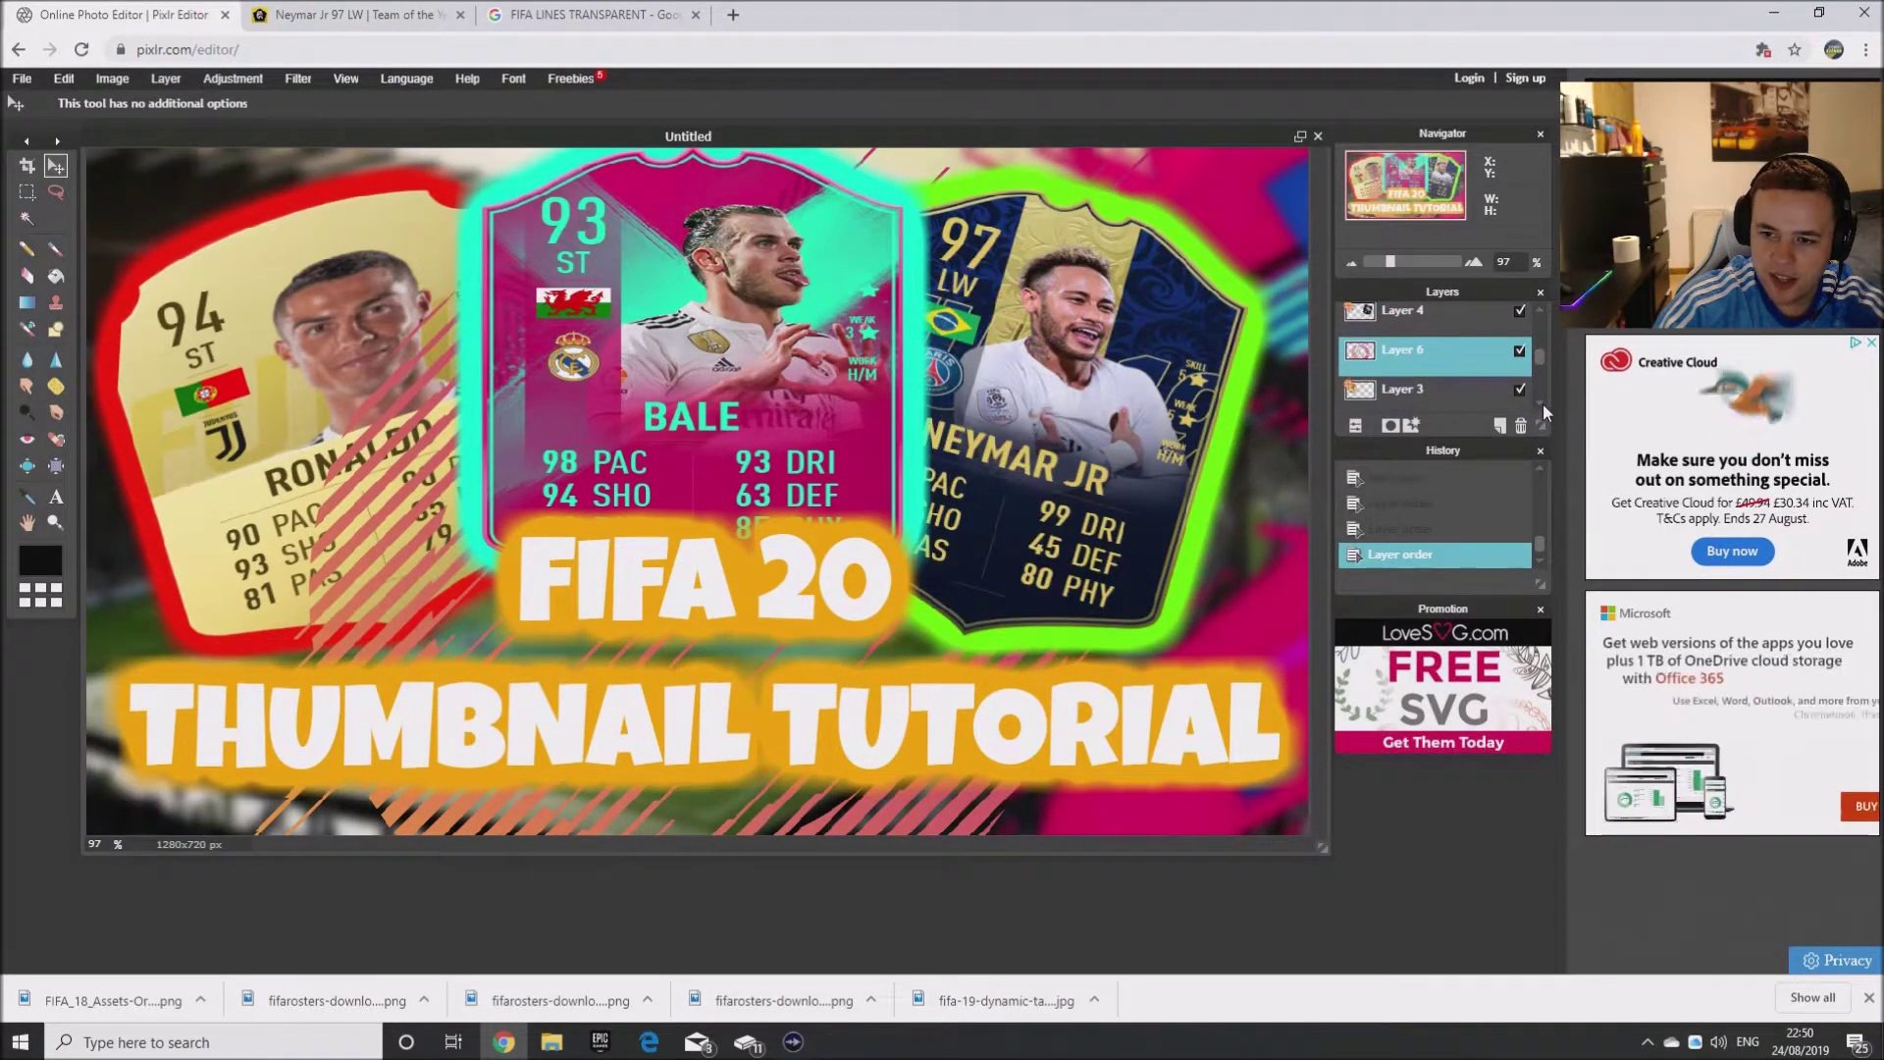
scroll(1492, 375, "down", 1)
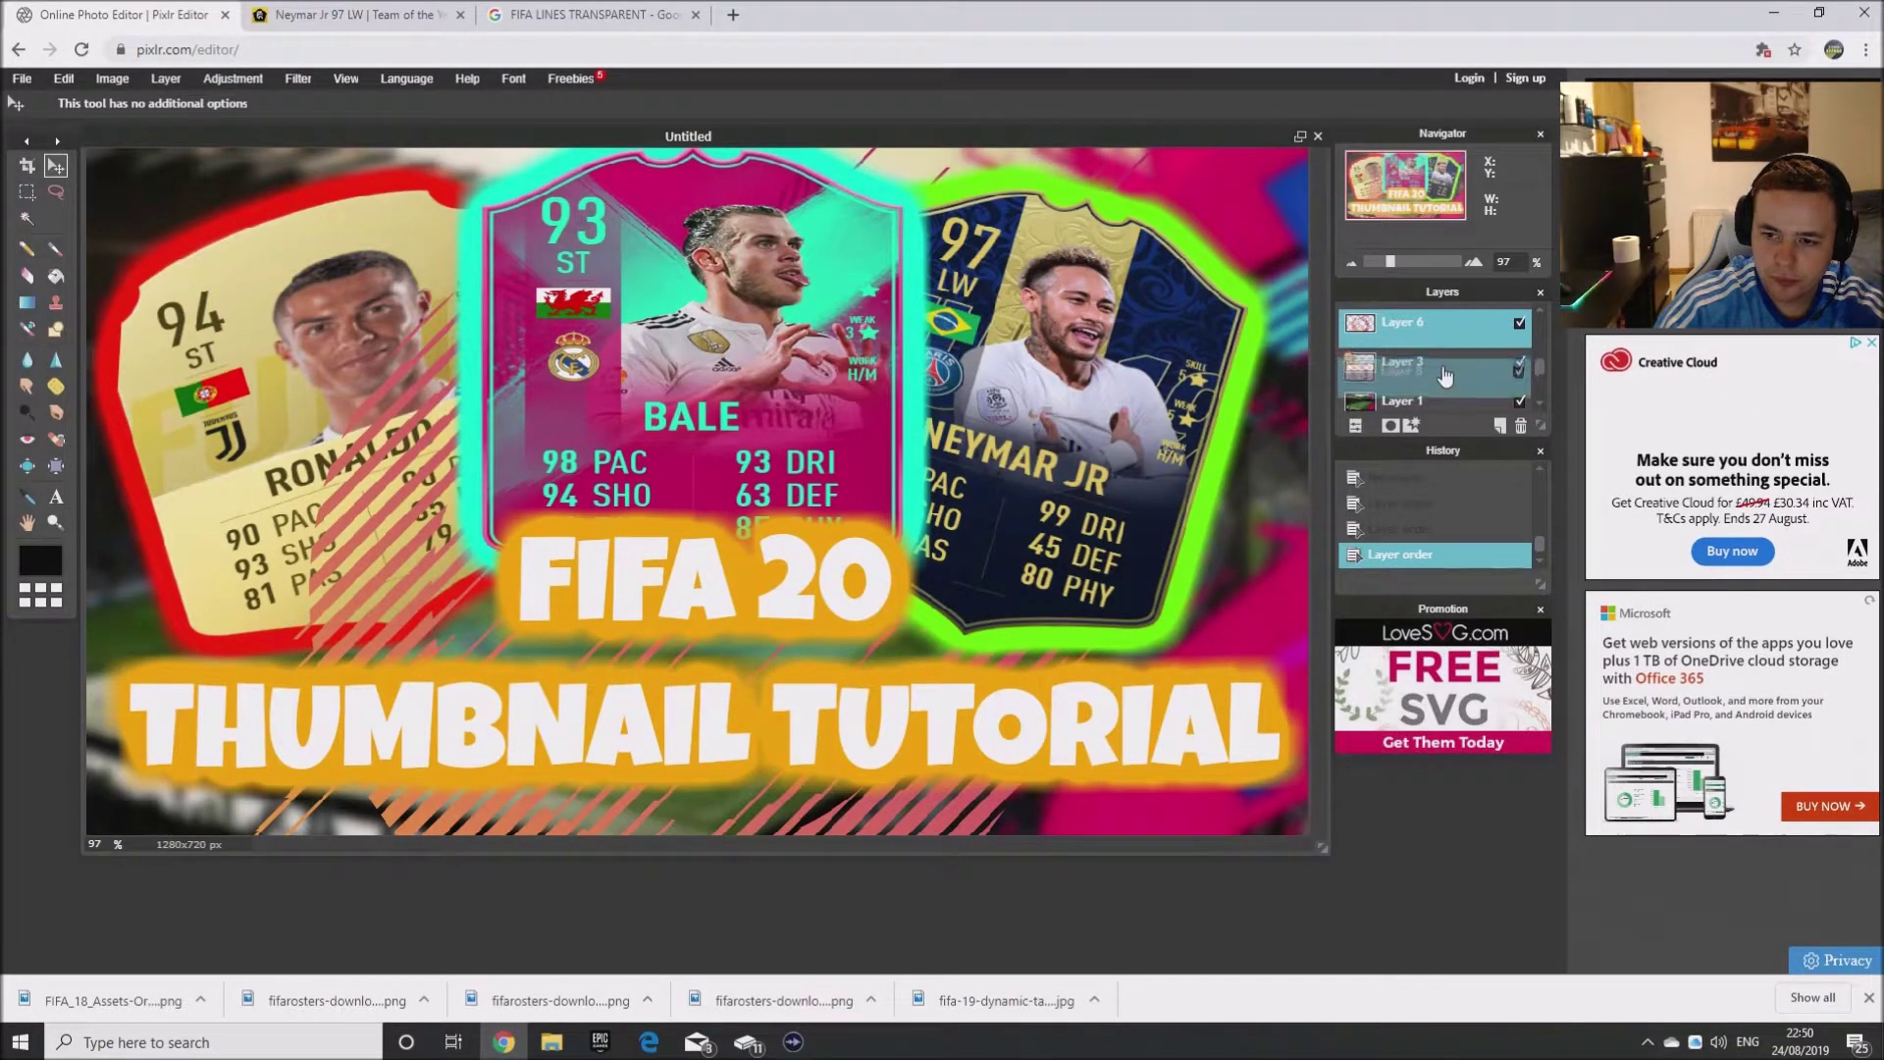
left_click_drag(1451, 324, 1449, 394)
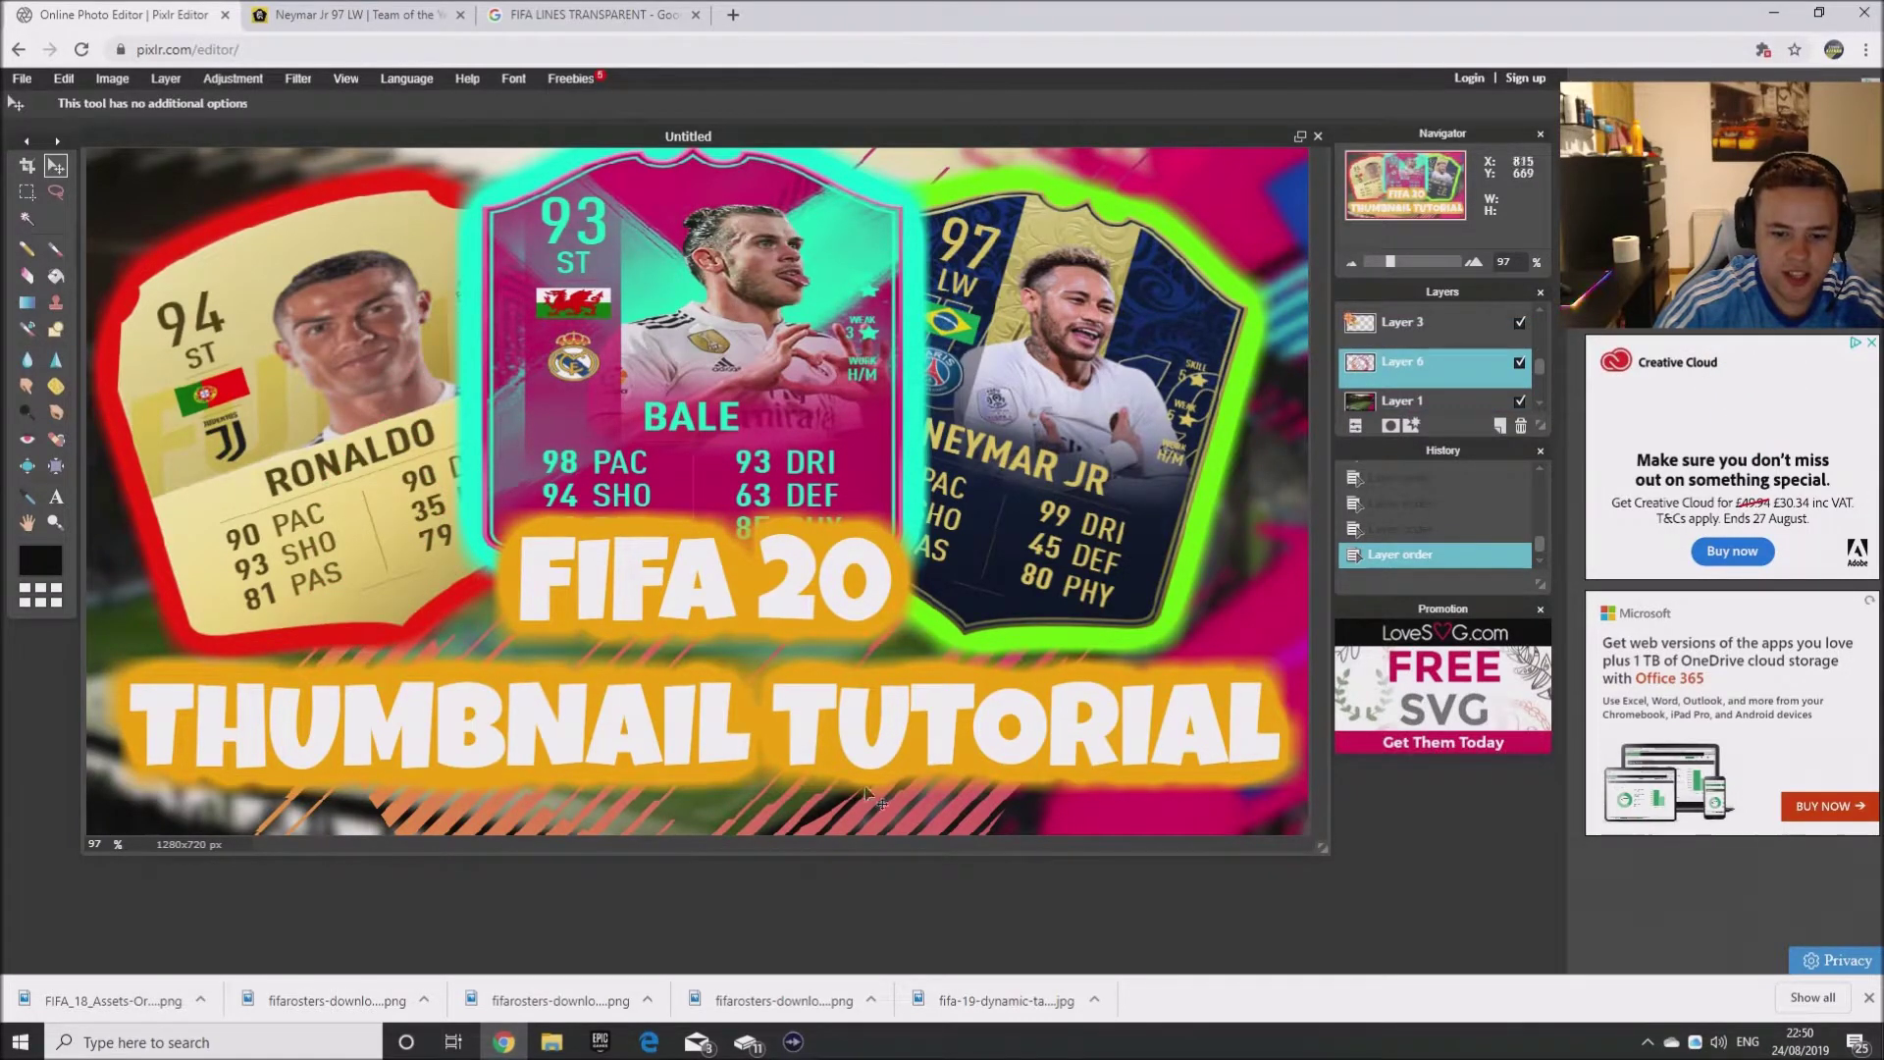
left_click_drag(909, 816, 827, 952)
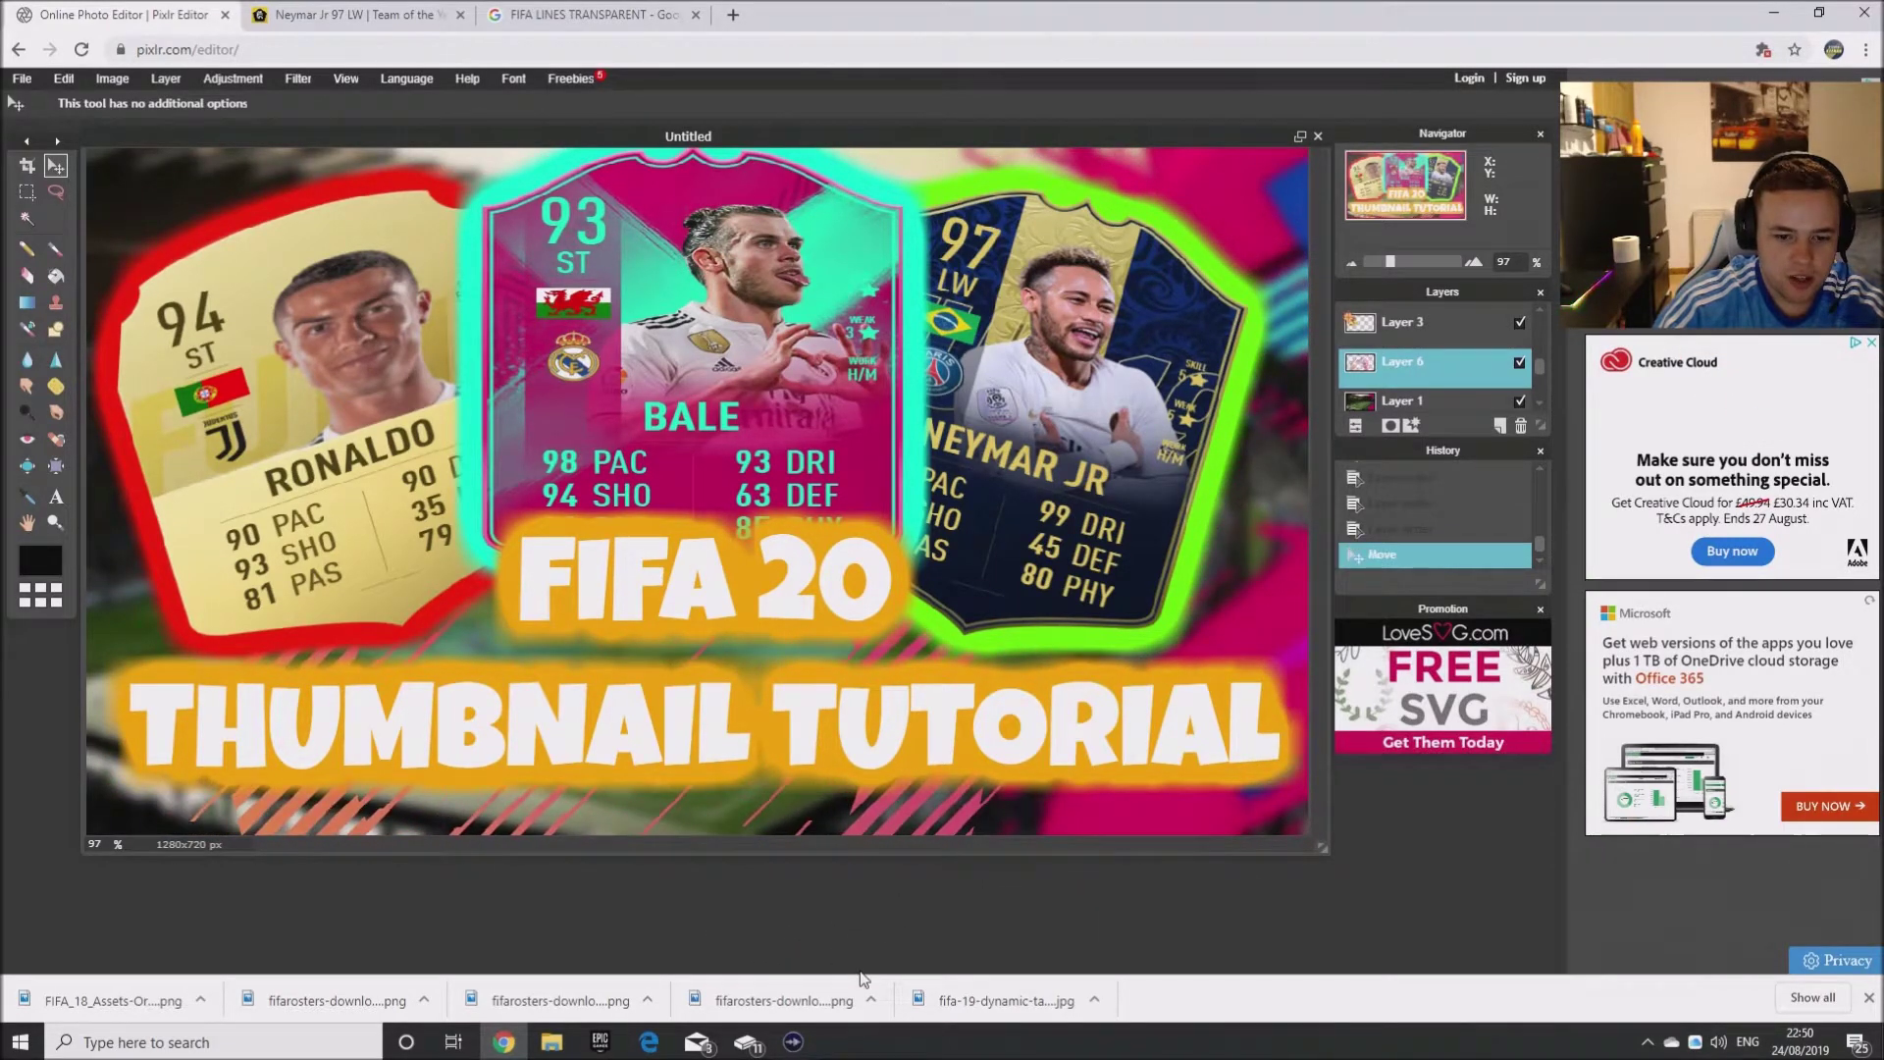
- Apply a Gaussian blur with amount 50 to the stripe layer
left_click(297, 79)
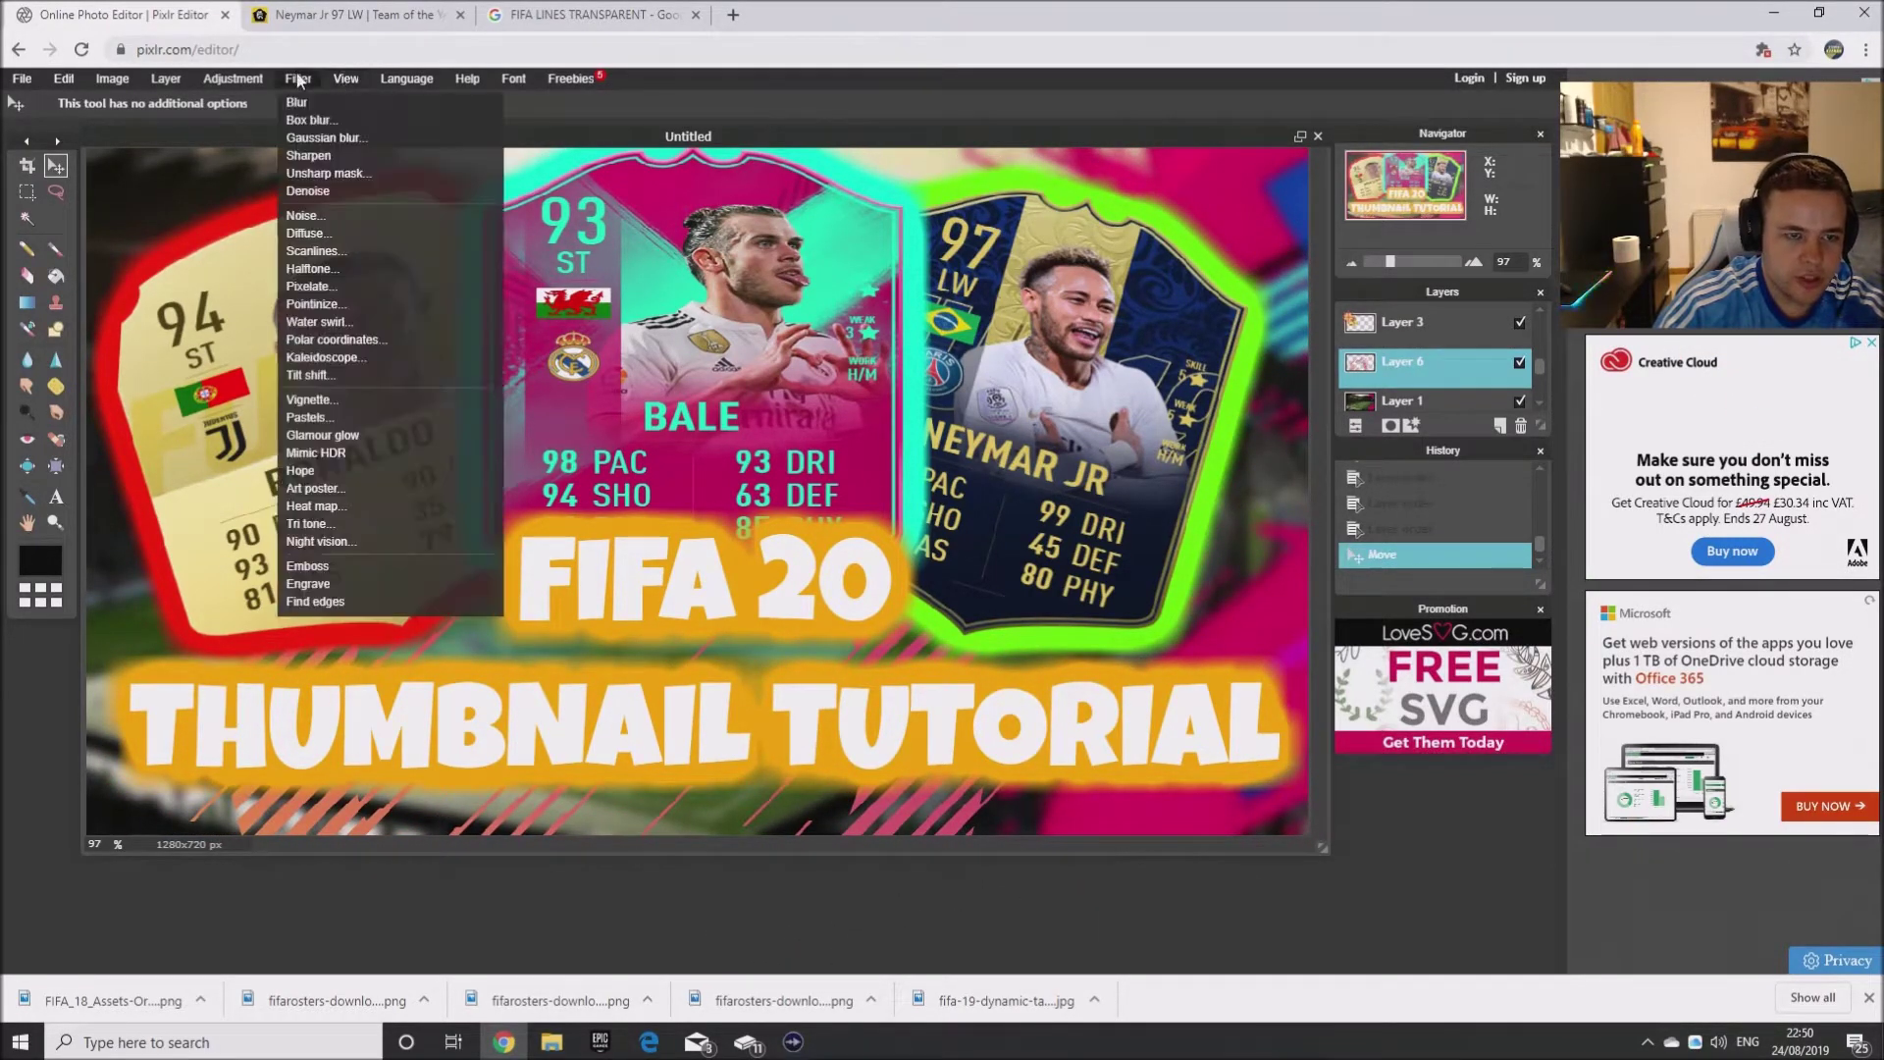
left_click(333, 133)
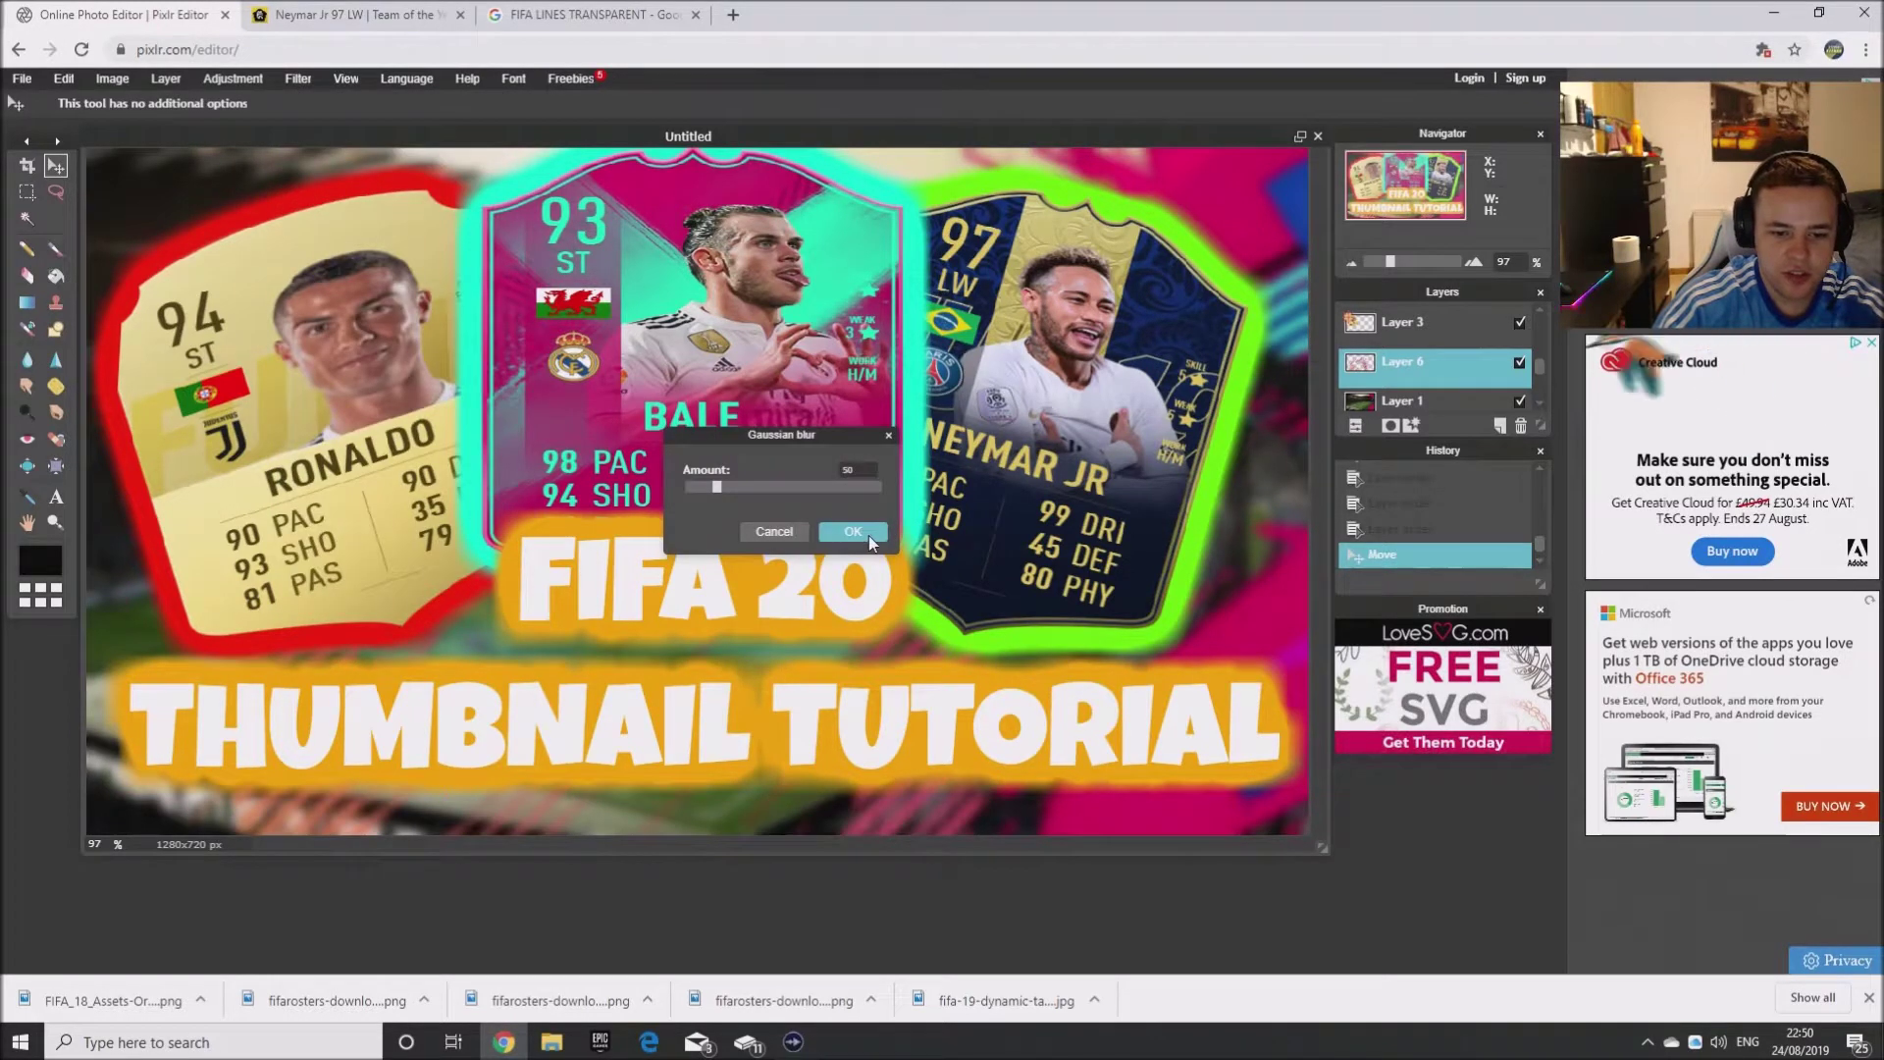
left_click(868, 534)
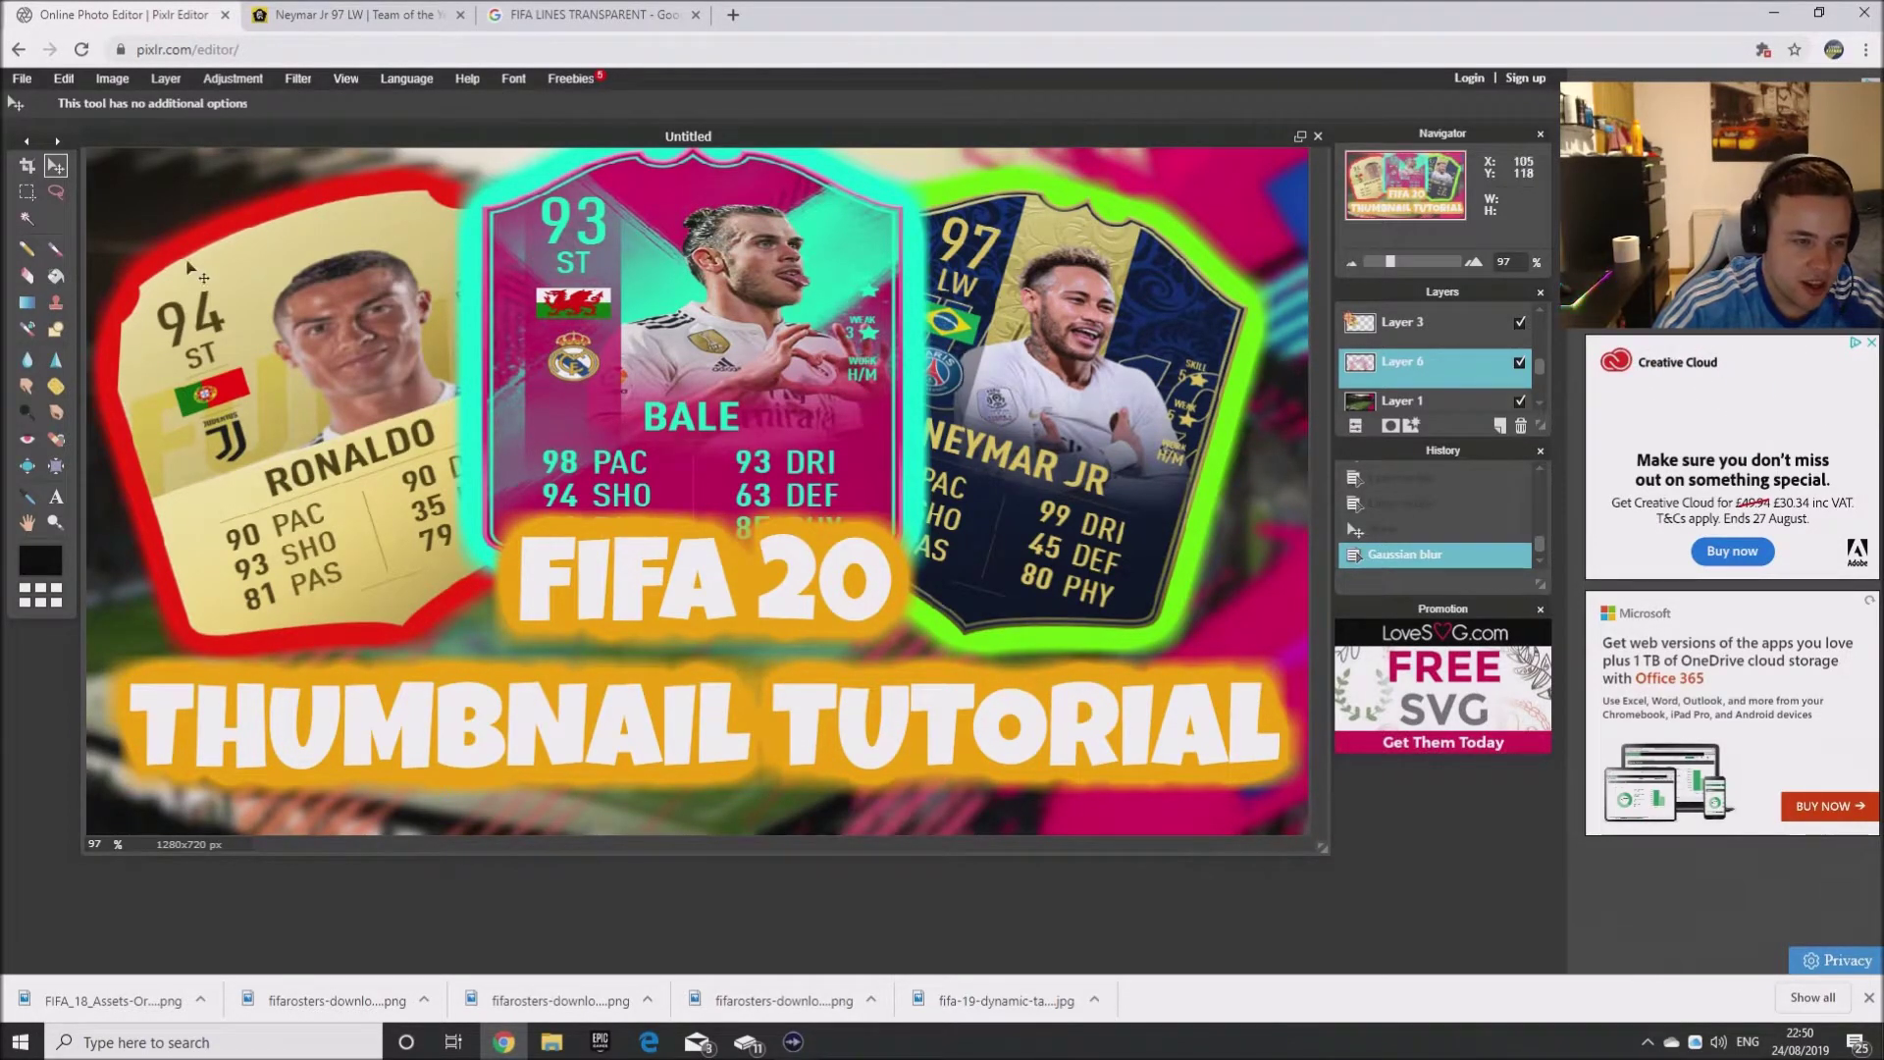